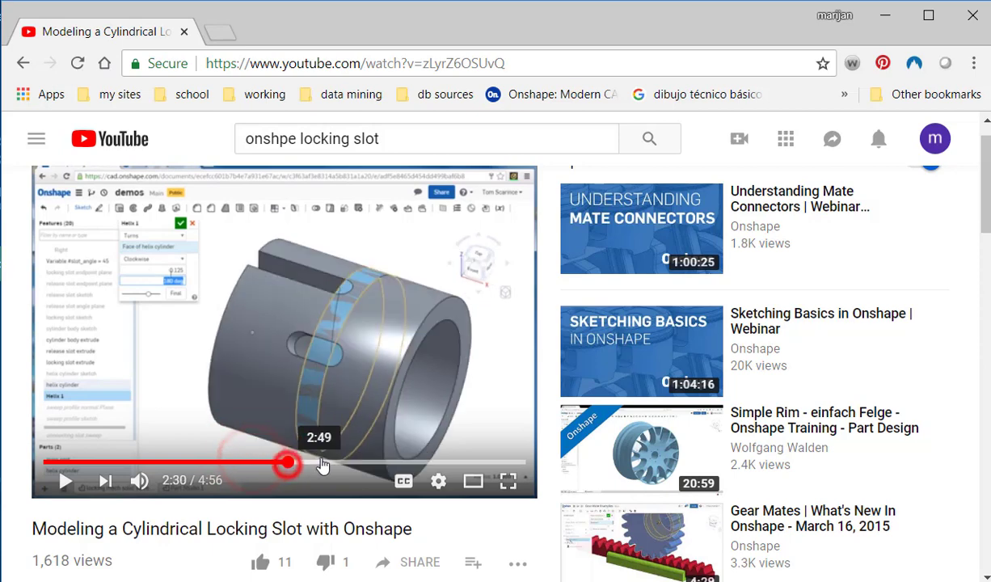
- Skim through the Modeling a Cylindrical Locking Slot with Onshape video at several points to examine the modelling stages
click(324, 466)
click(367, 465)
click(396, 466)
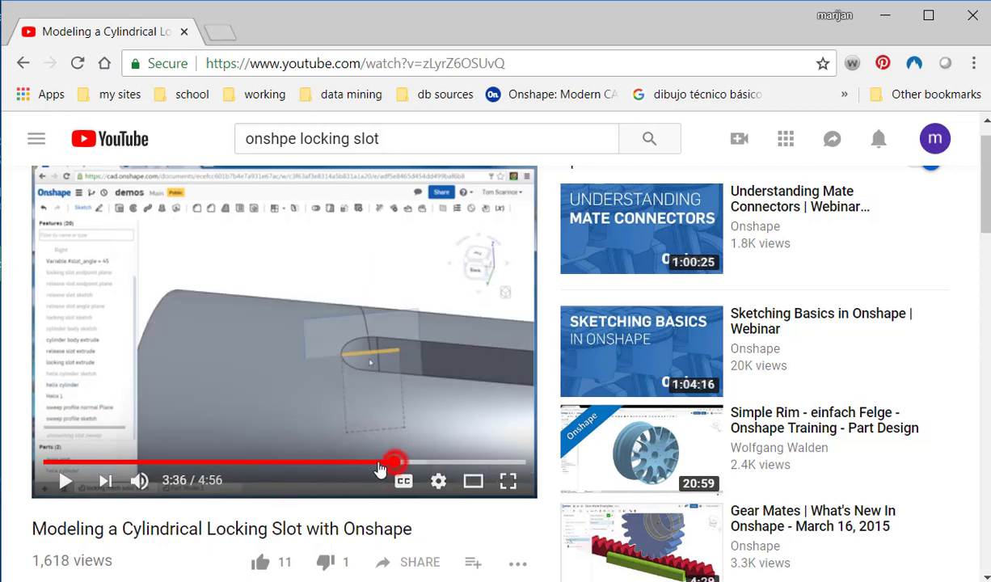
click(78, 464)
click(110, 465)
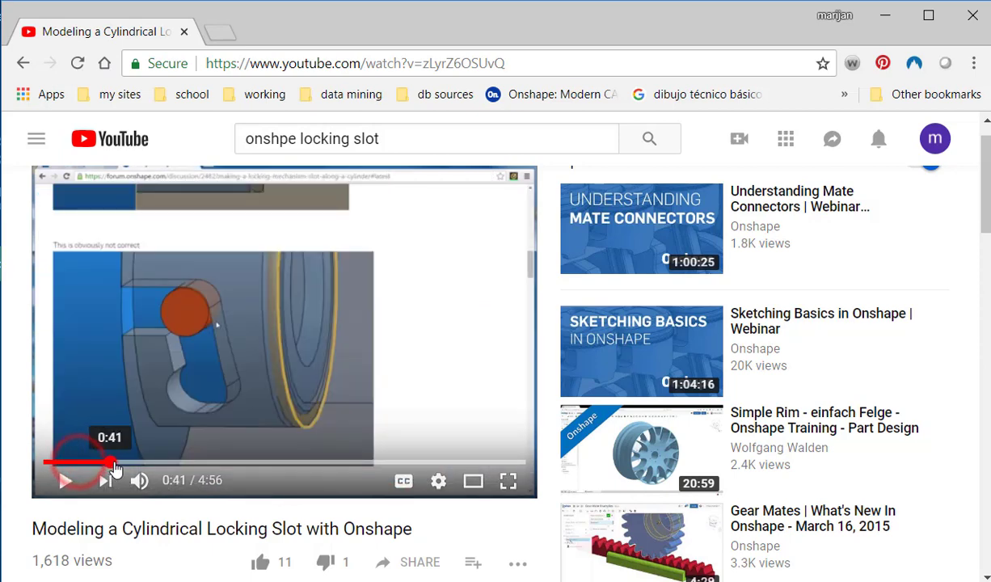
click(132, 466)
click(160, 465)
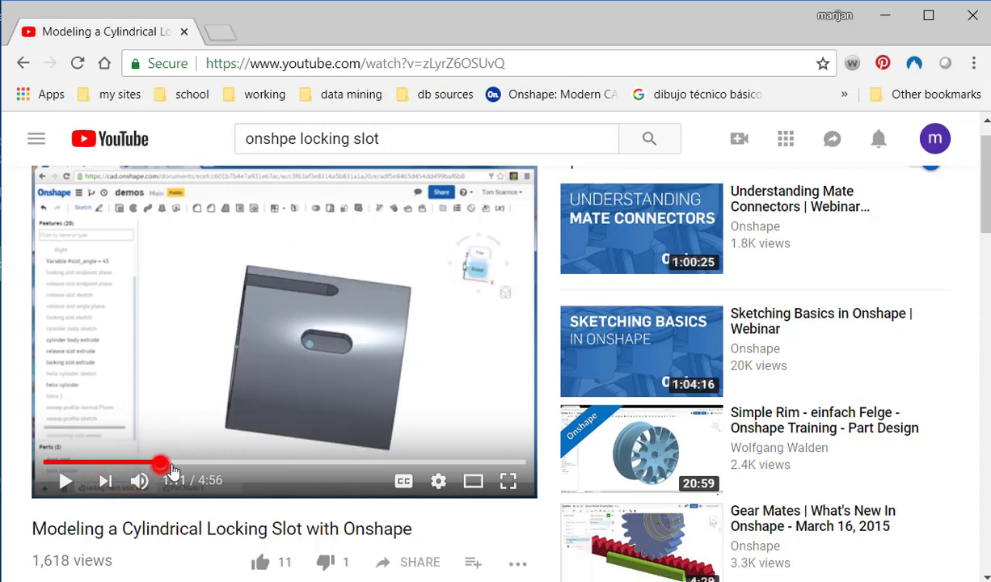
click(177, 465)
click(204, 463)
click(232, 461)
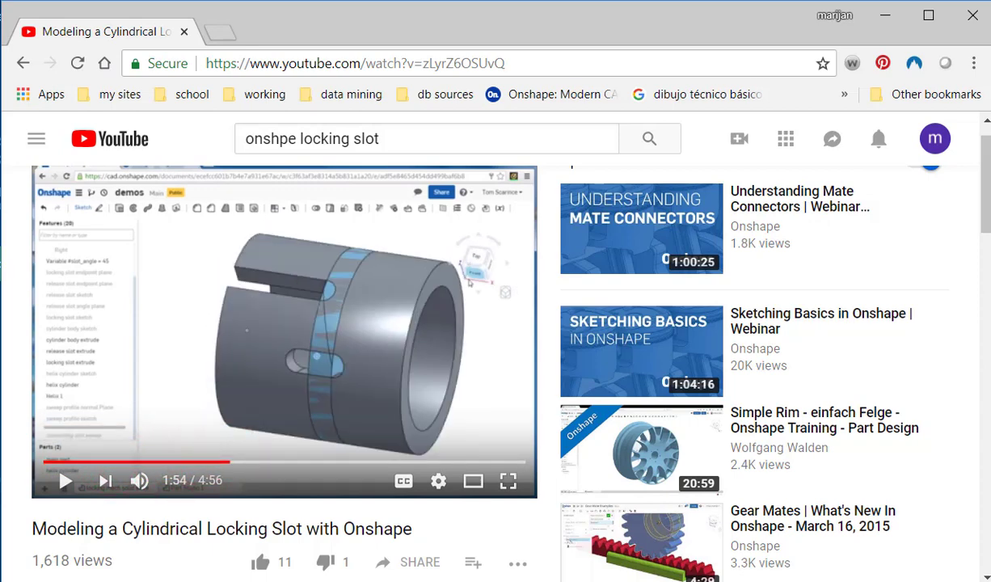
- Switch to Onshape, open the existing locking slot document and examine the cylinder's slot and pin from several sides
key(alt+Tab)
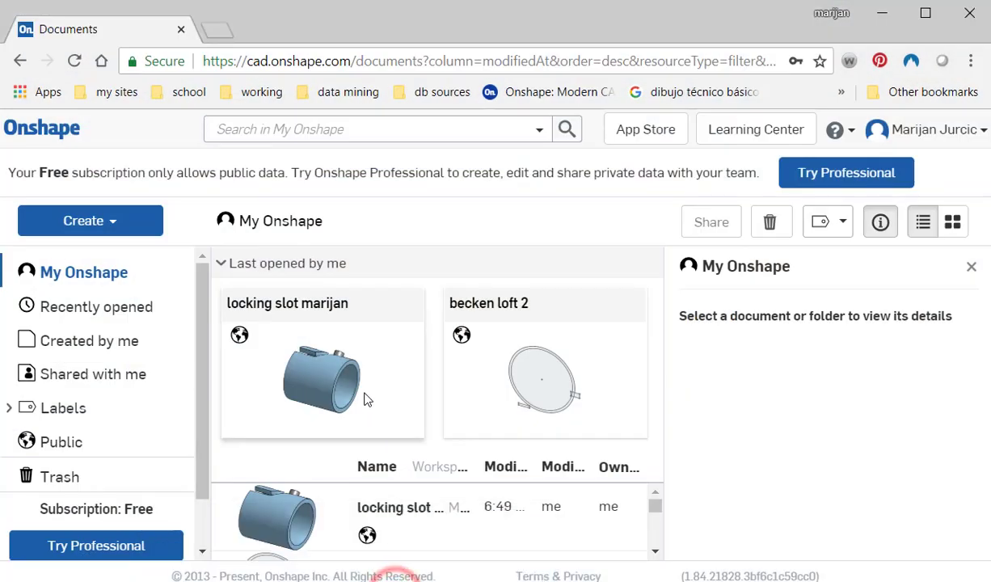
click(340, 402)
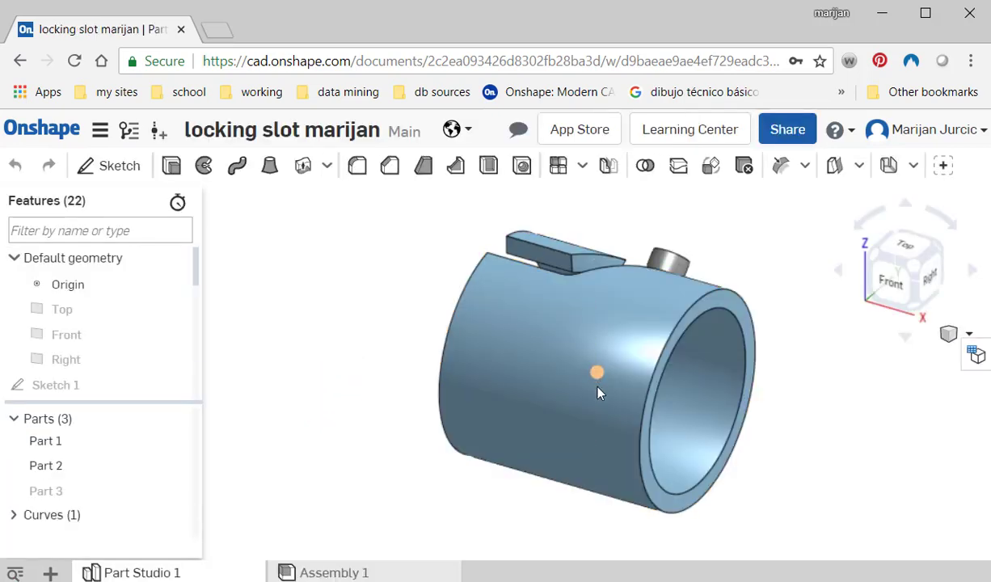
right_drag(597, 373, 656, 323)
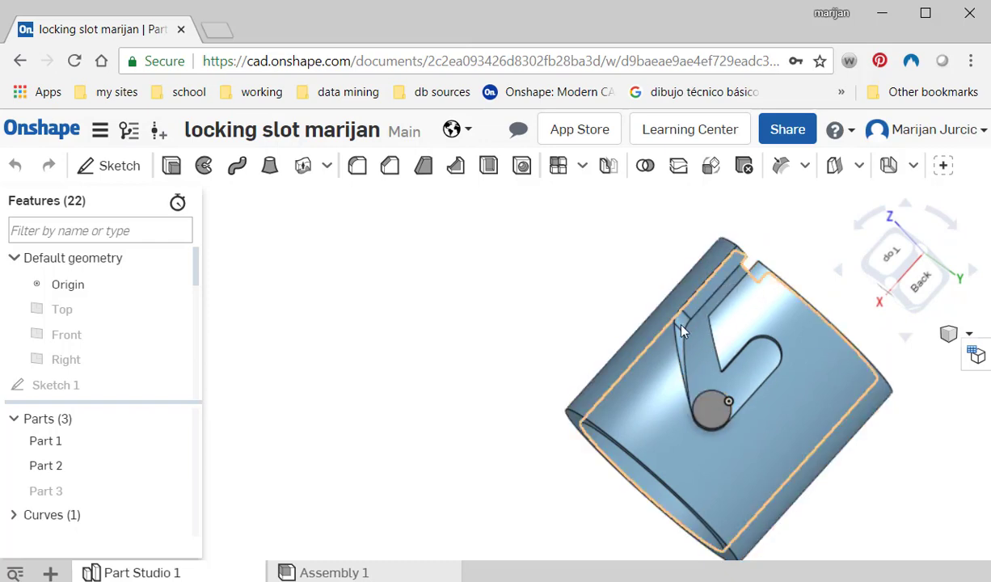
right_drag(696, 380, 618, 339)
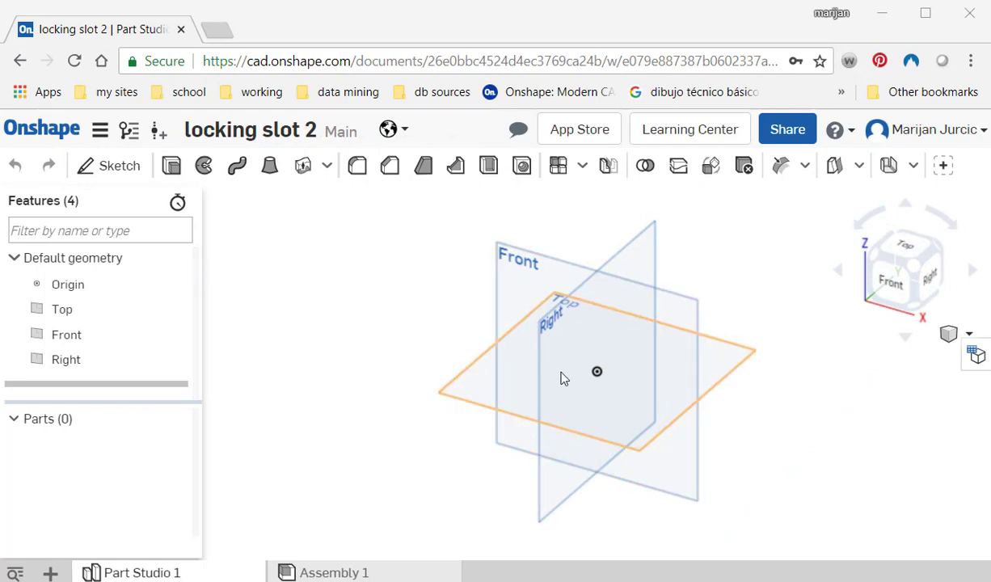
- Start a sketch on the Right plane and draw a 60 mm diameter circle centred on the origin
click(119, 166)
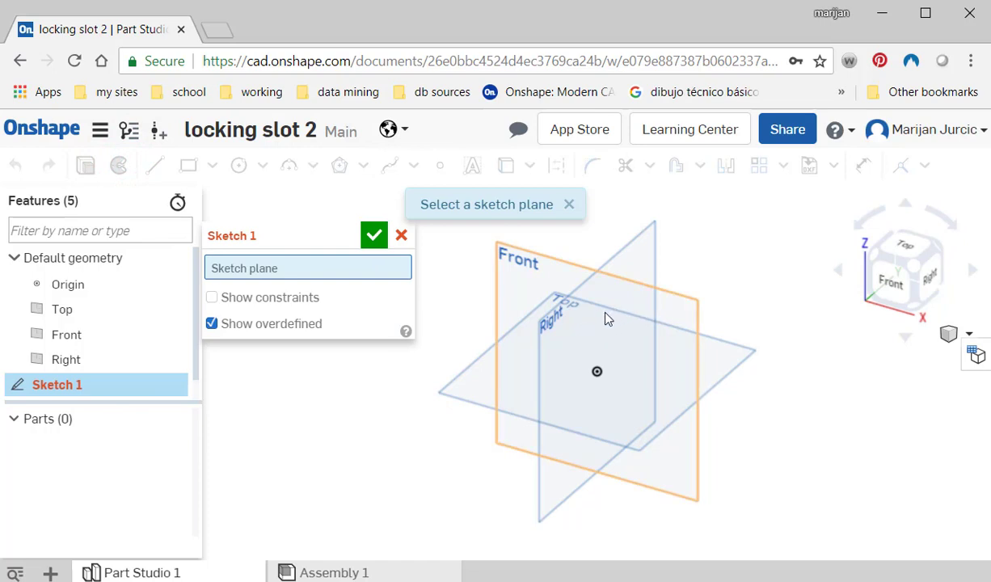
click(630, 273)
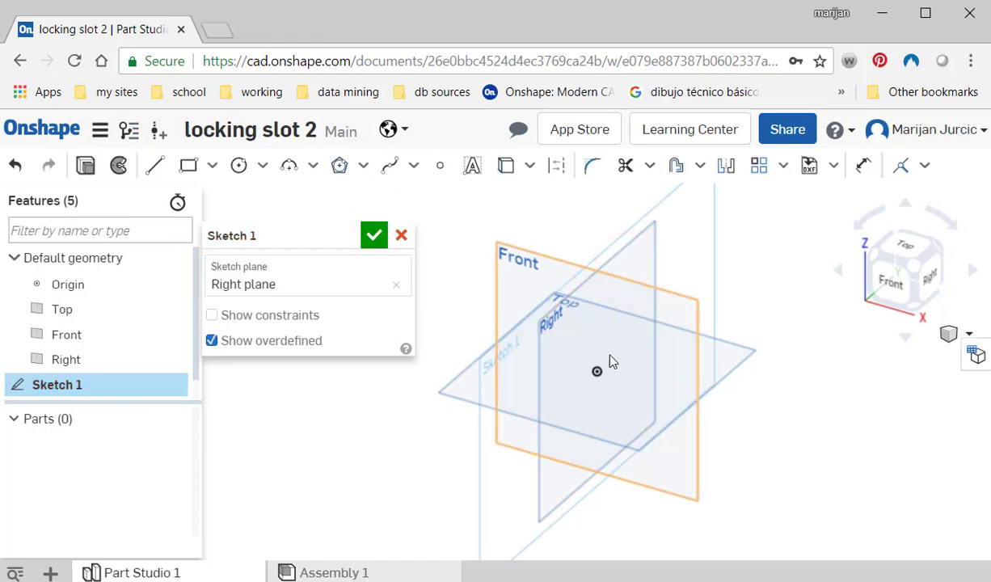
click(933, 279)
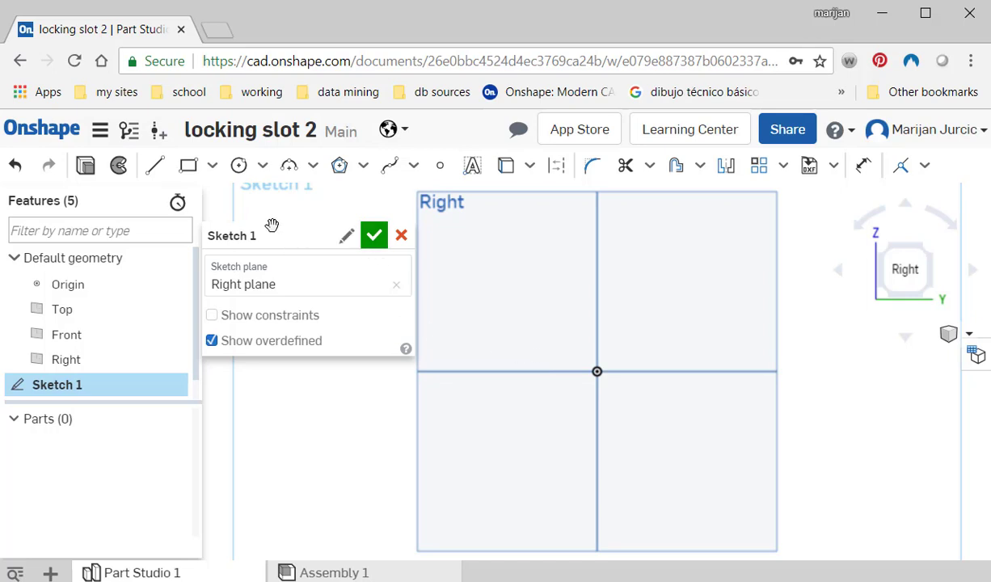
click(239, 165)
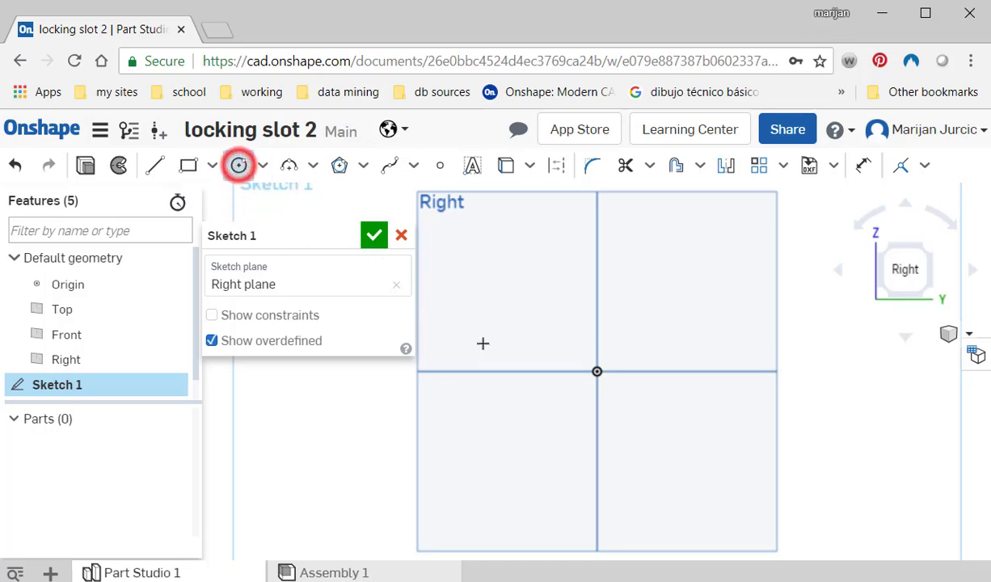
click(597, 367)
click(730, 457)
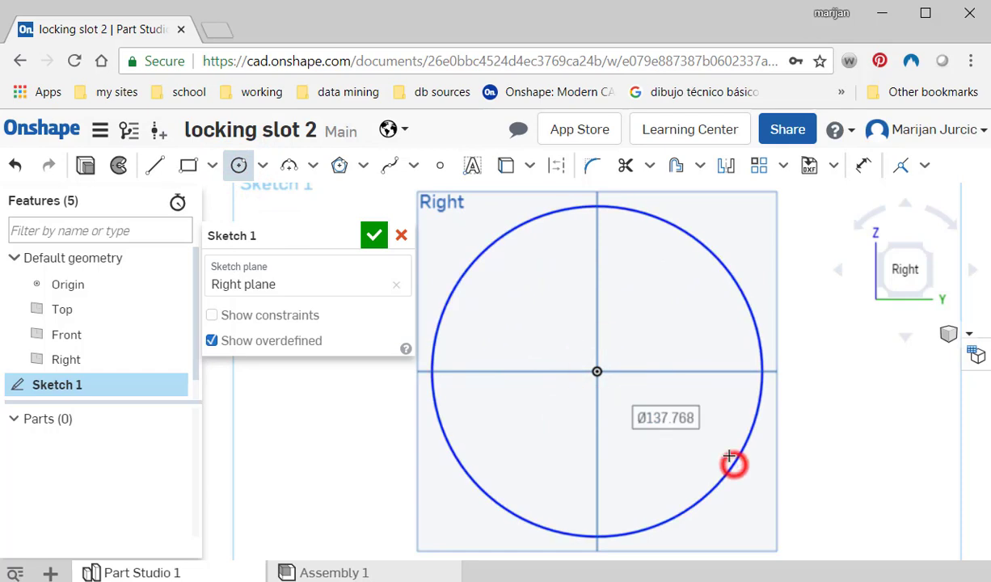
text(60)
key(Return)
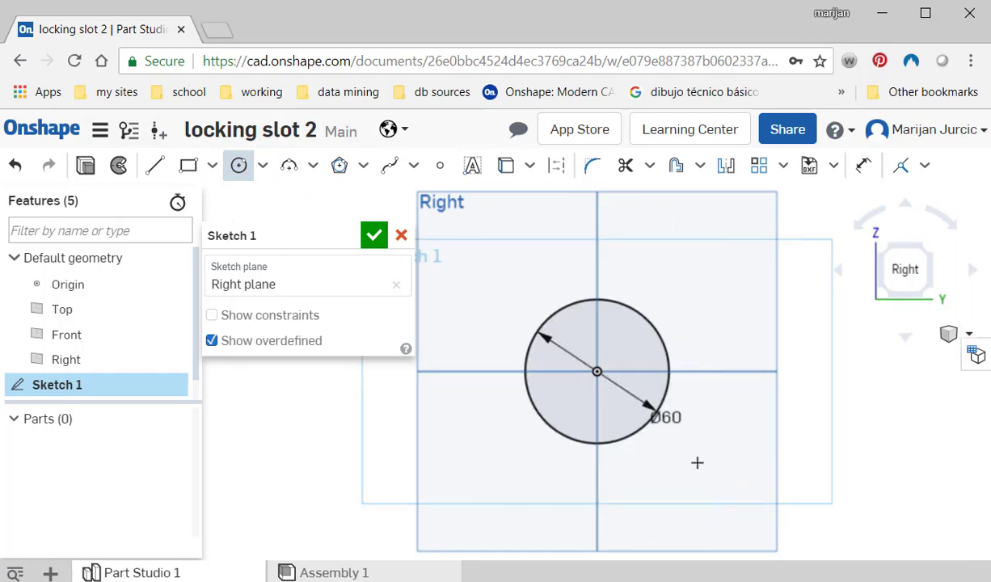
- Add a concentric 50 mm diameter circle at the origin, move the diameter dimensions clear of the circles and finish the sketch
click(595, 371)
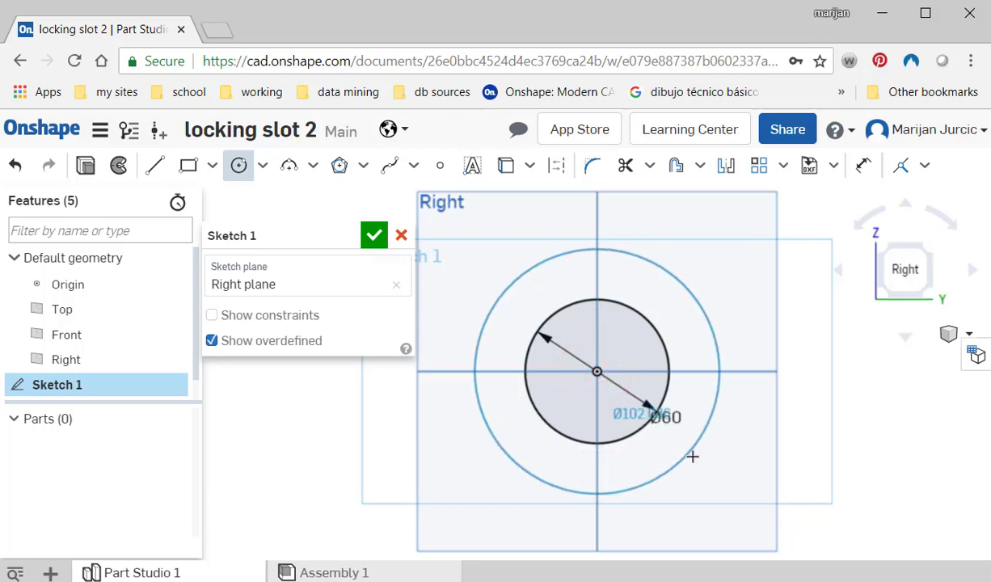
text(50)
key(Return)
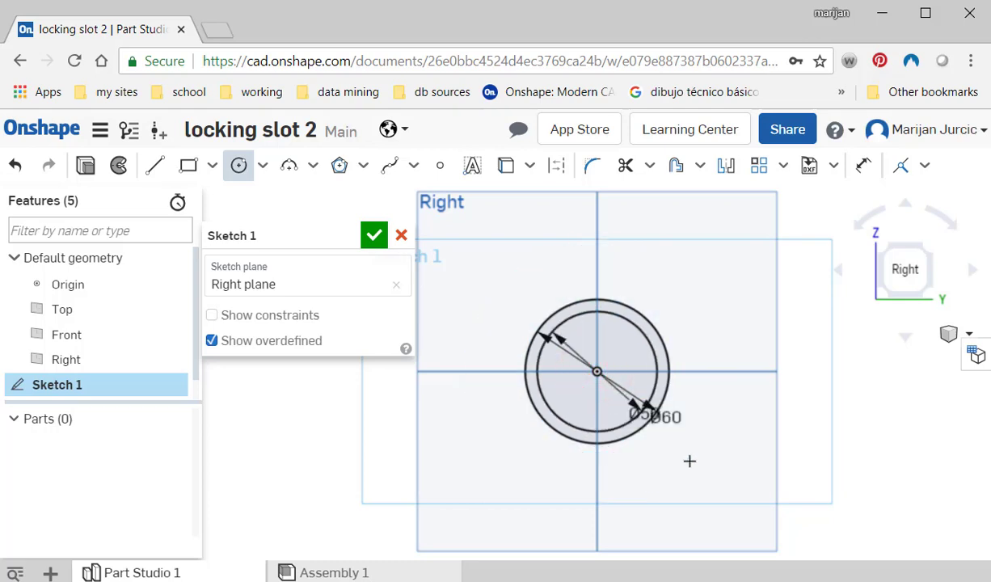
key(Escape)
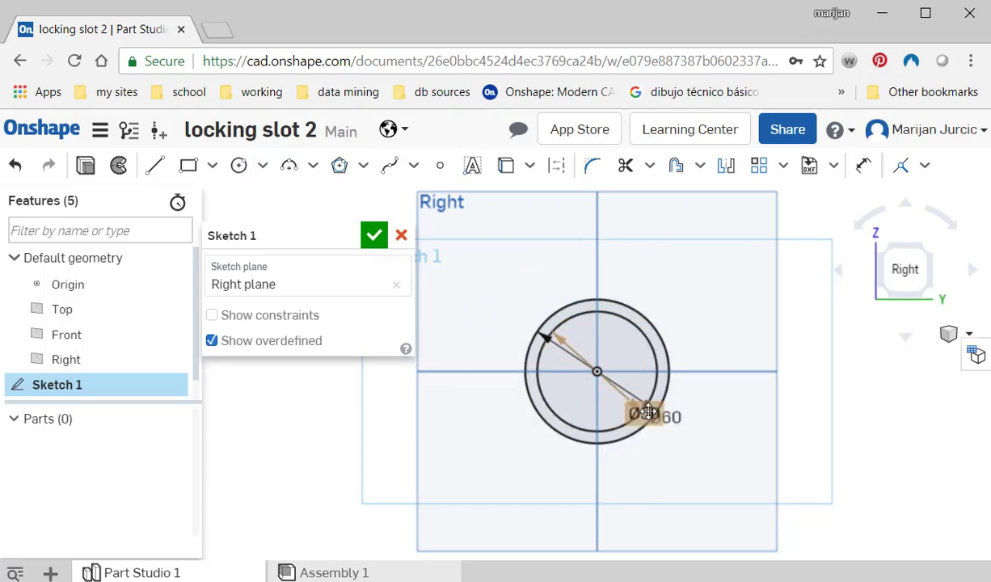
drag(642, 406, 663, 446)
scroll(628, 413, up, 3)
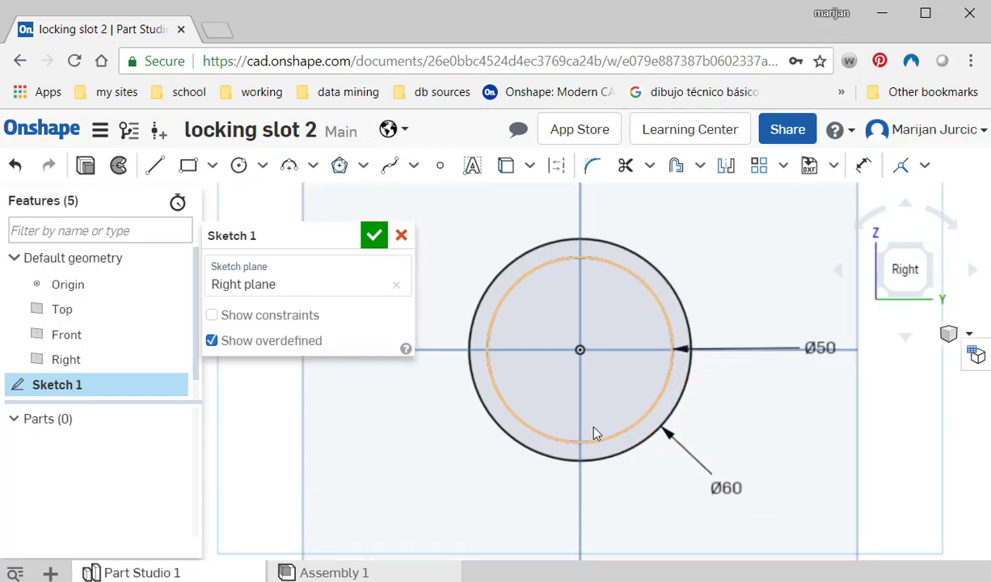
click(368, 236)
- Rename the two-circle sketch as "cylinder sketch"
click(79, 387)
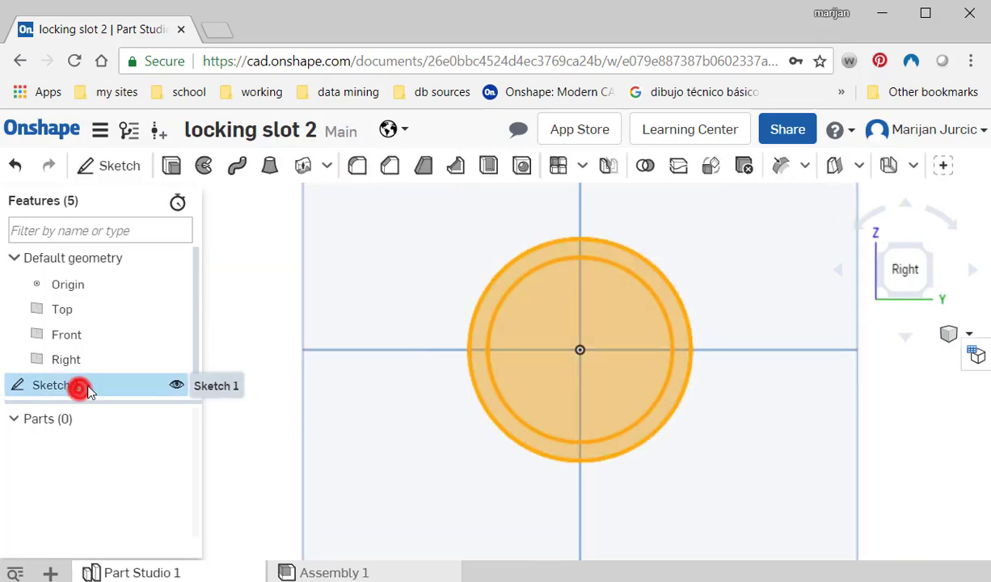
double_click(79, 387)
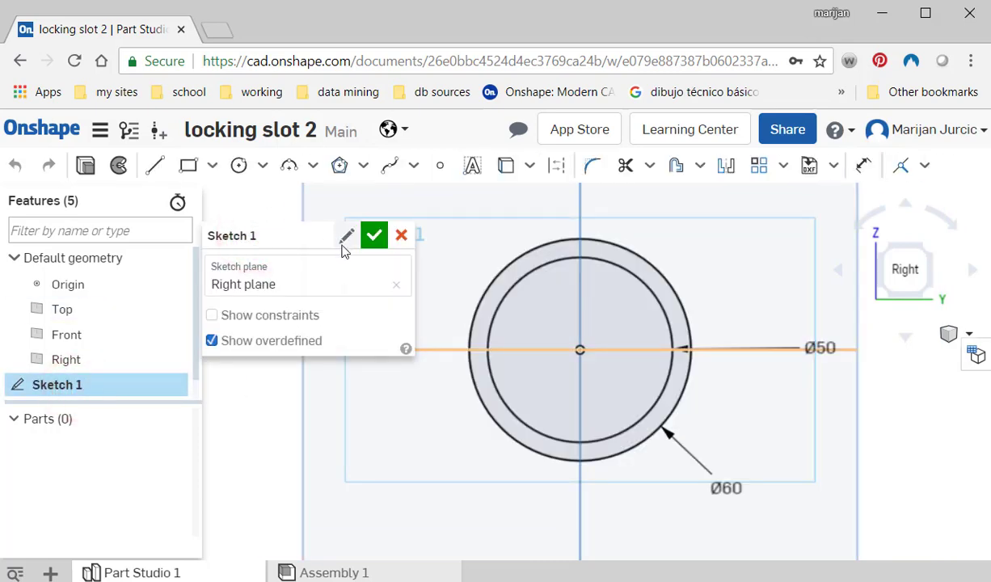
click(345, 235)
text(cylinder s)
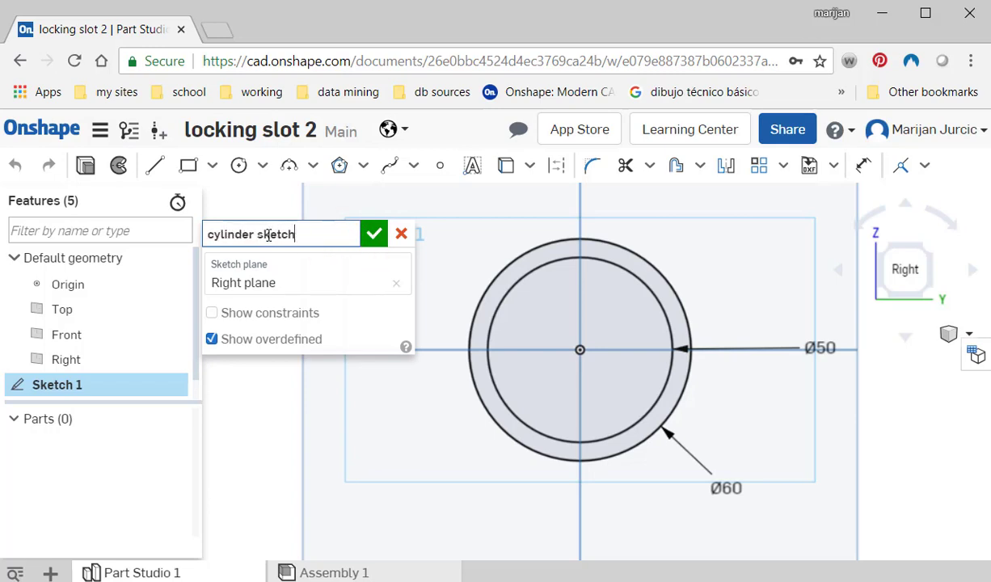
text(ketch)
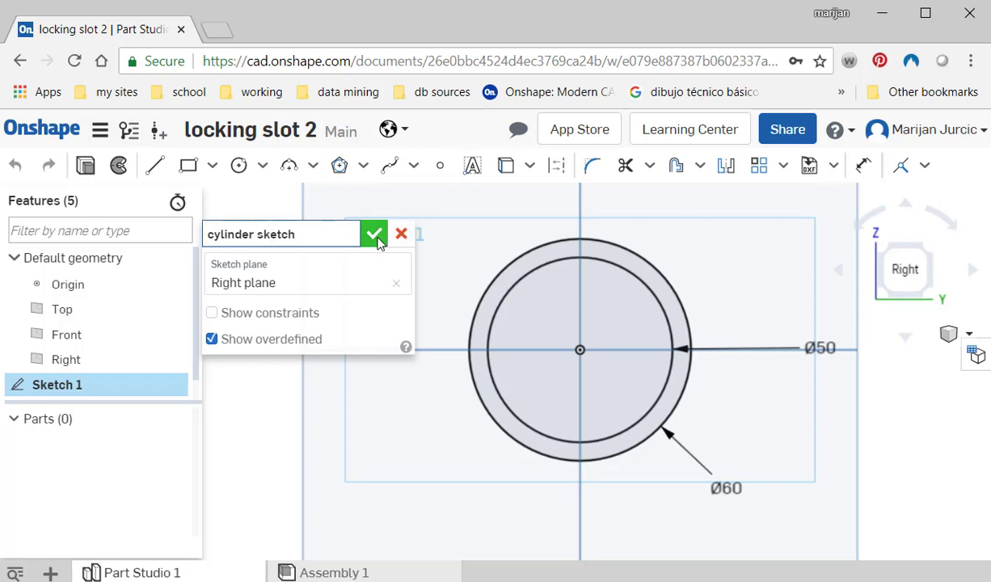
click(374, 234)
- Extrude only the ring between the two circles as a new solid with a blind depth of 60 mm
click(172, 167)
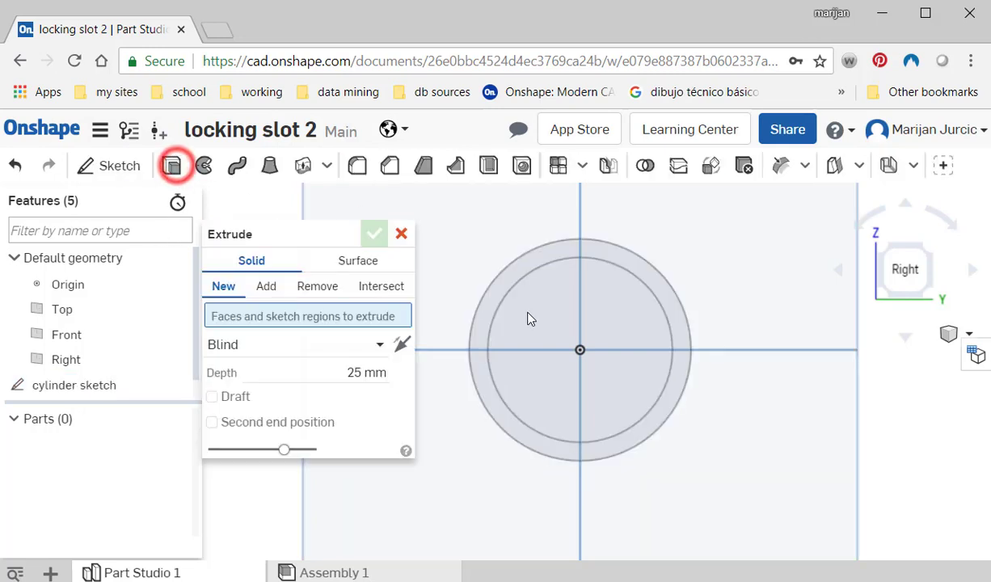
click(537, 315)
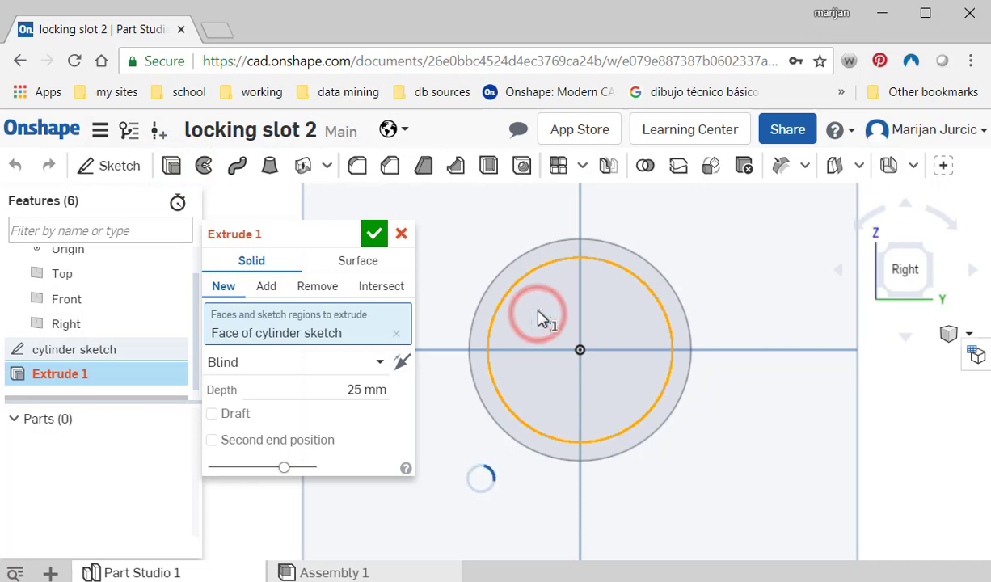
click(524, 264)
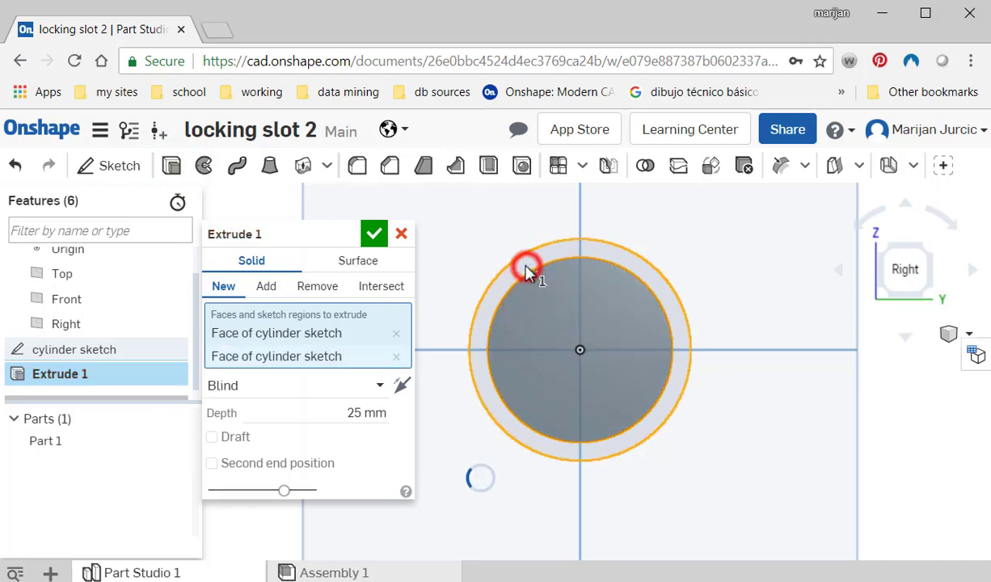
click(536, 310)
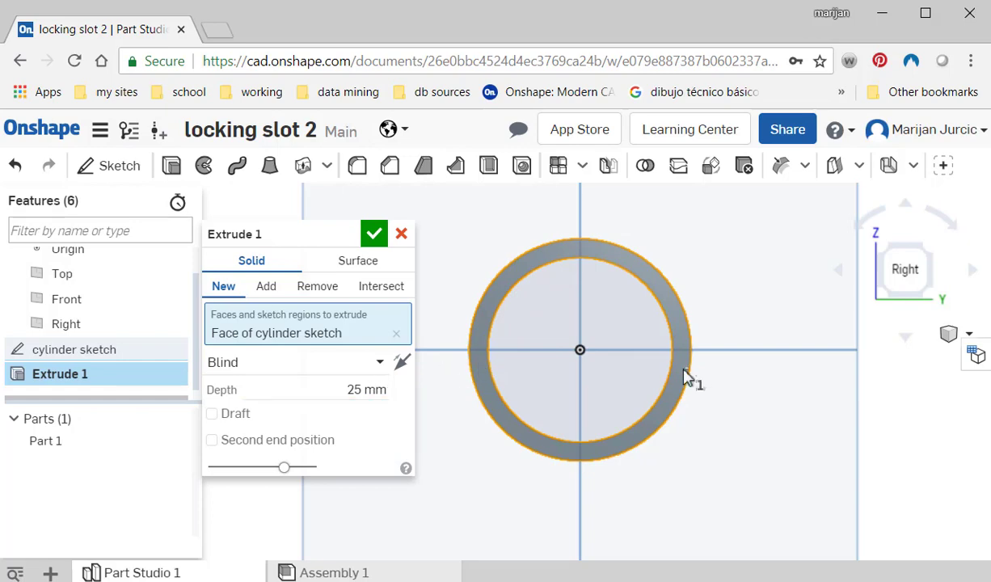
right_drag(683, 377, 540, 392)
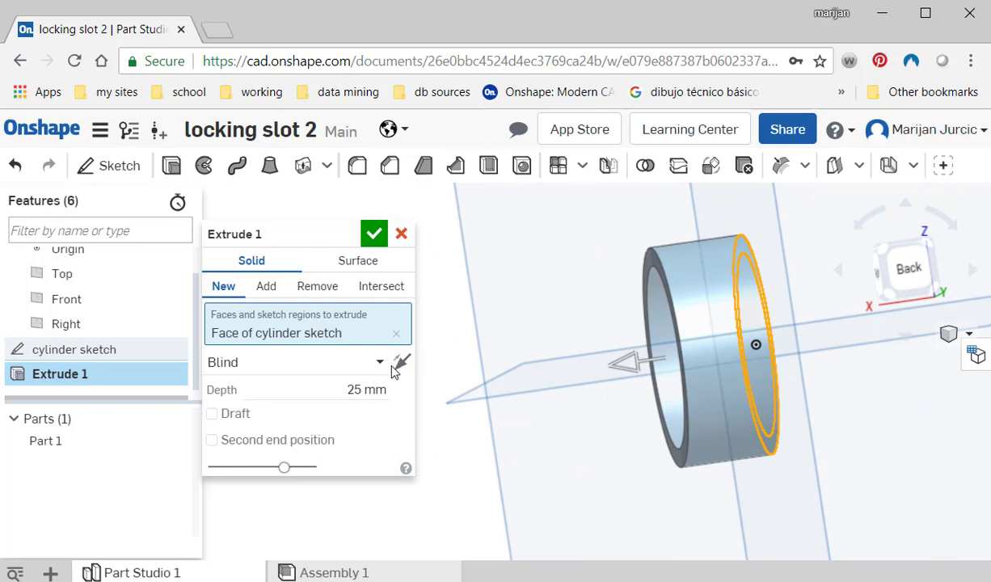
click(363, 390)
double_click(355, 389)
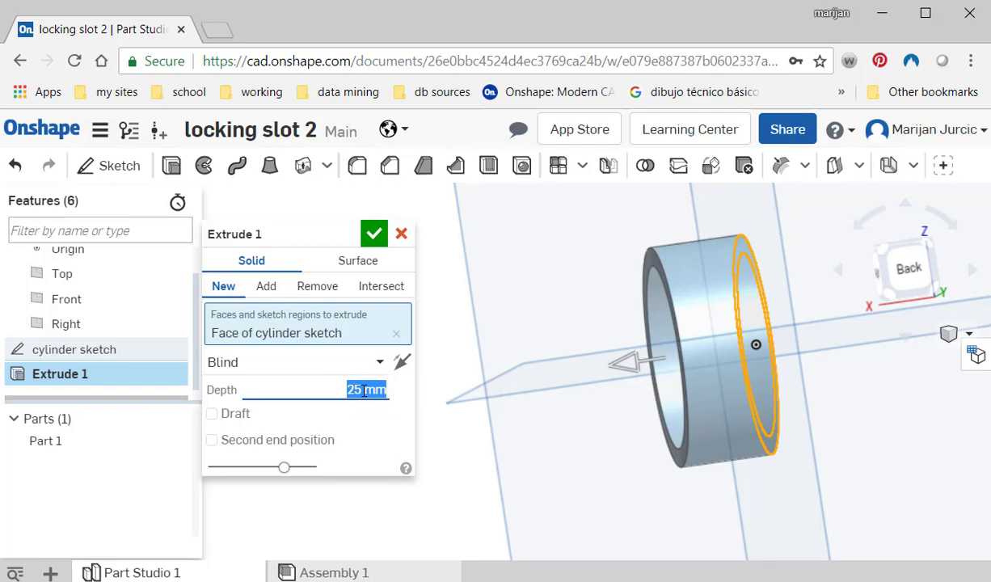
key(Tab)
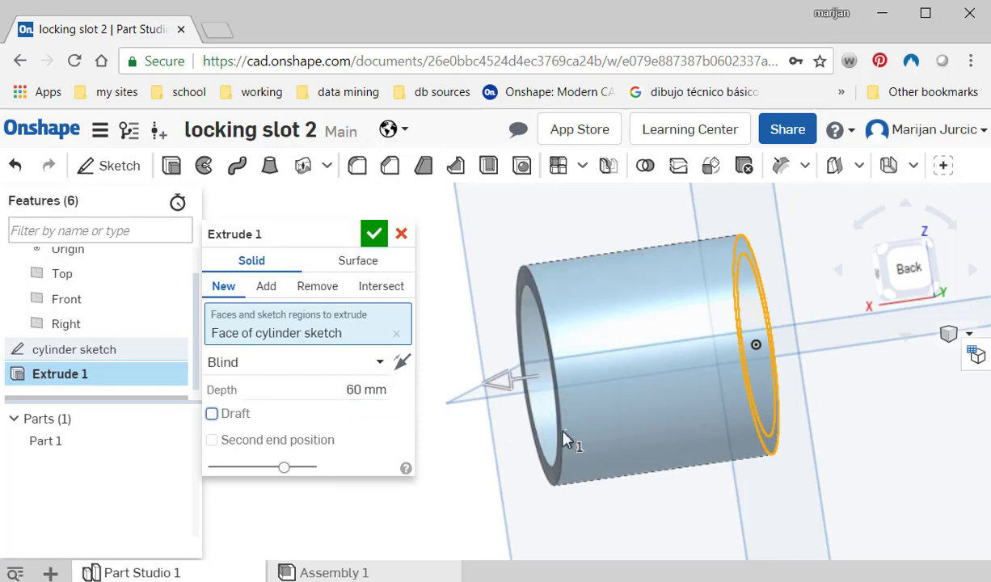
right_drag(677, 442, 659, 450)
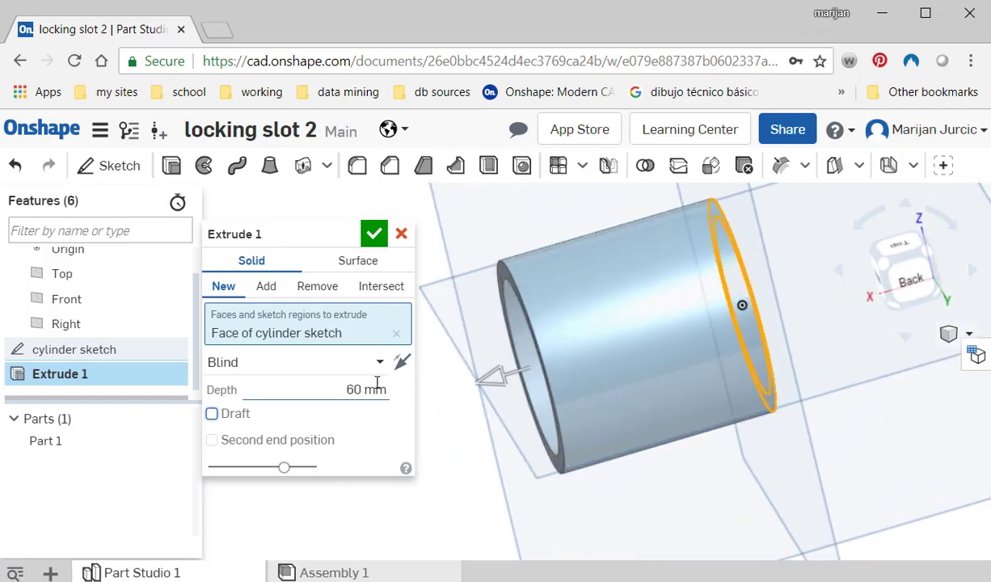
- Name the extrusion "cylinder extrude" and accept it
click(344, 233)
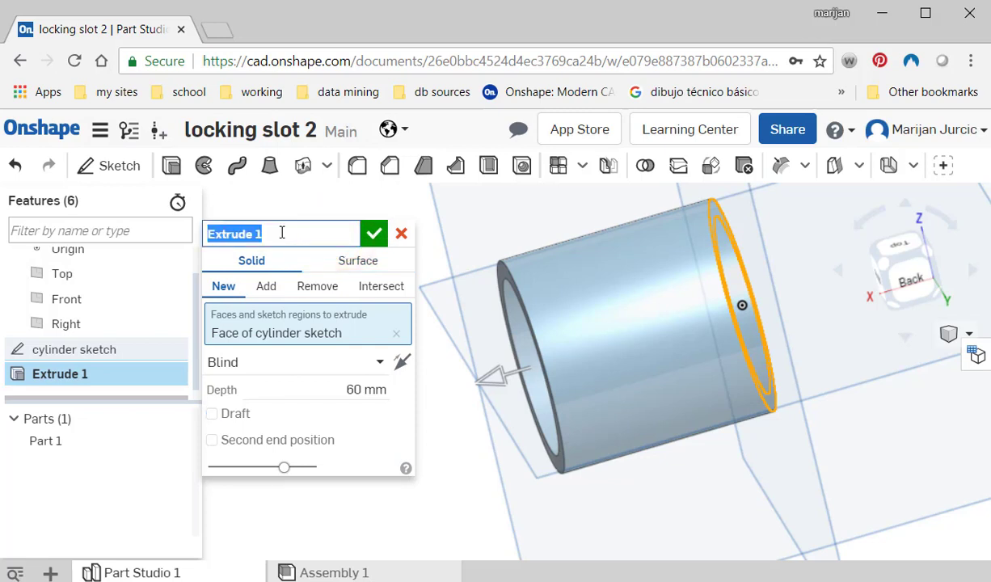
text(cylinder e)
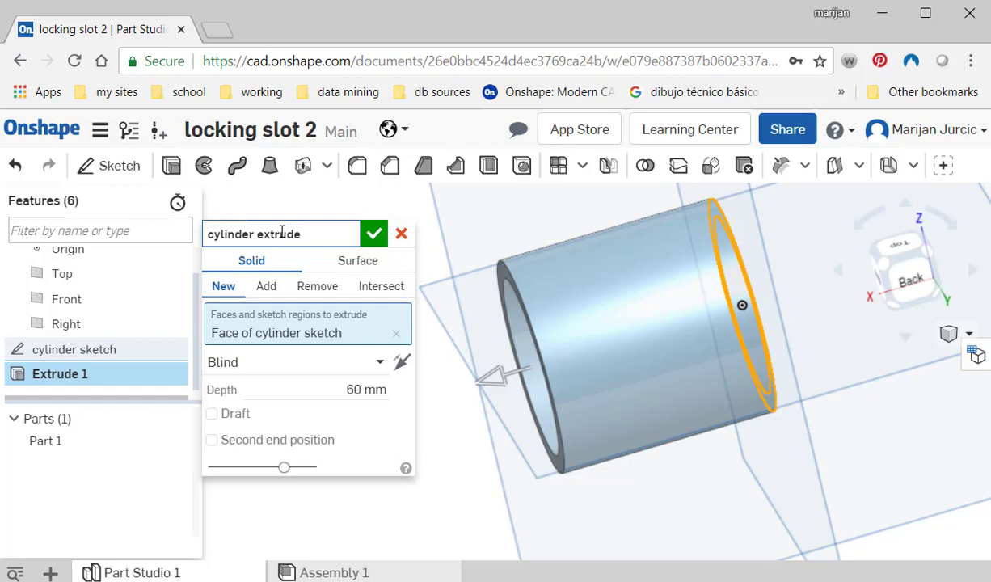
click(372, 236)
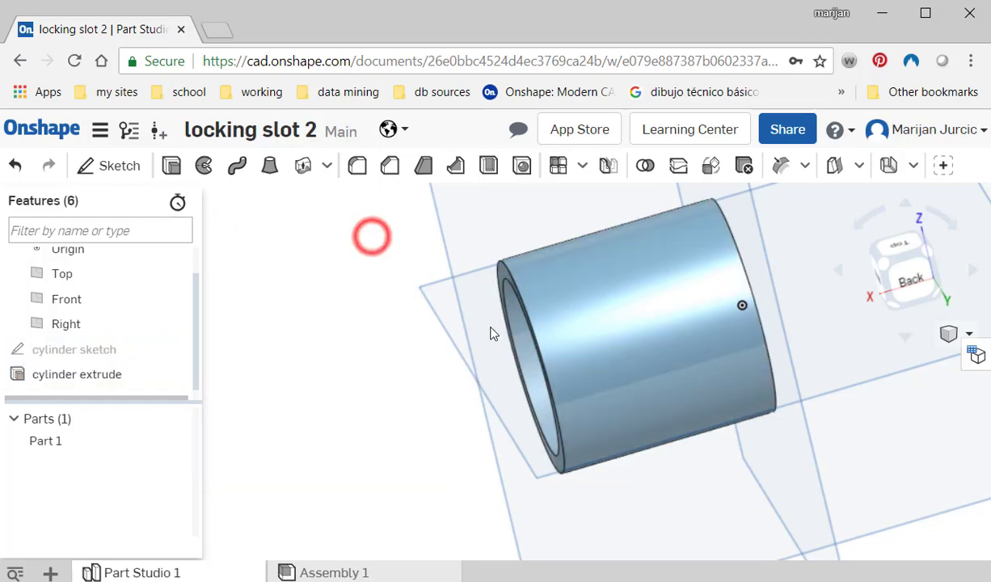
- Start a new sketch on the Top plane with the cylinder viewed squarely from above
mouse_move(549, 323)
right_down()
mouse_move(577, 305)
mouse_move(535, 325)
mouse_move(562, 333)
right_up()
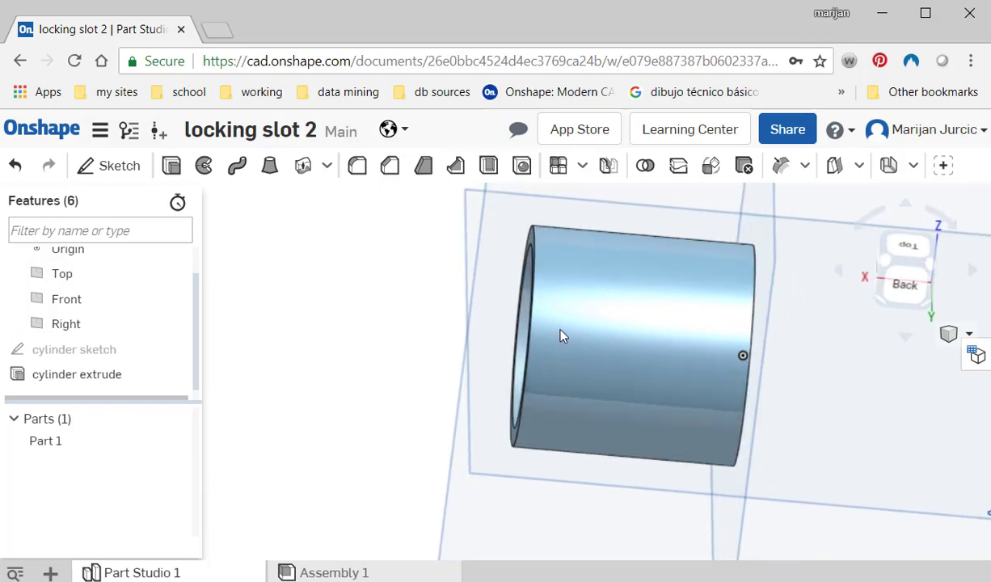
click(124, 167)
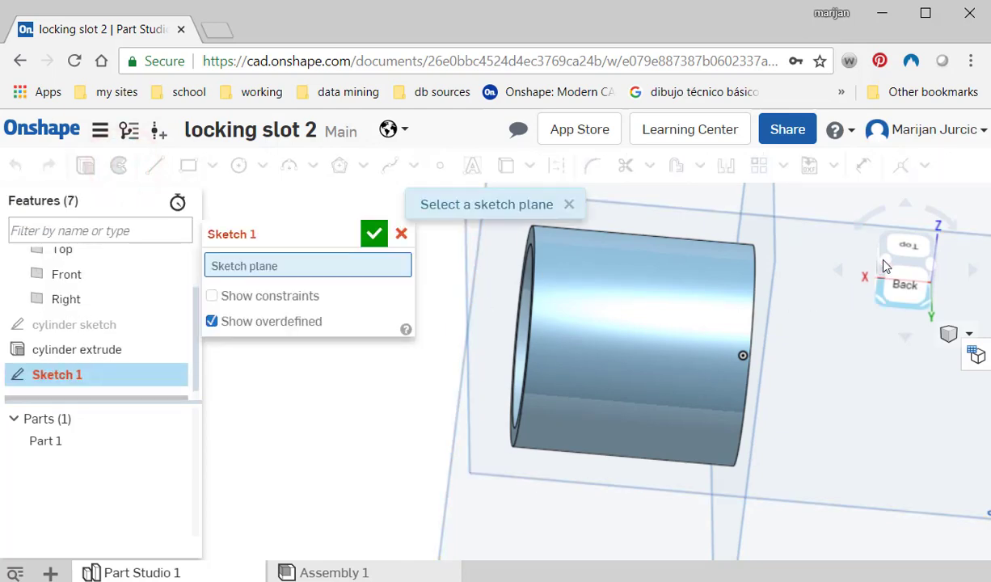
click(907, 244)
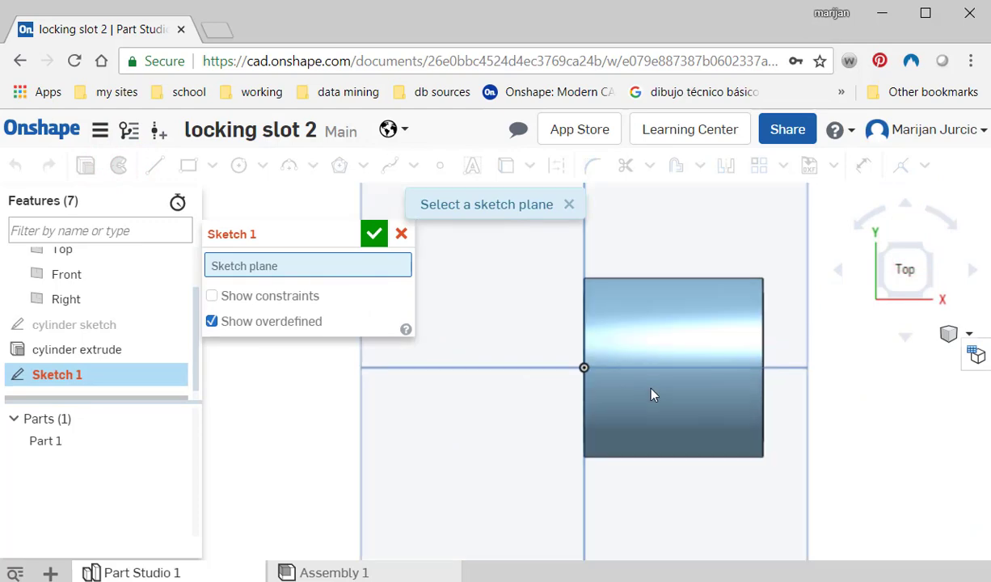
right_drag(651, 389, 679, 383)
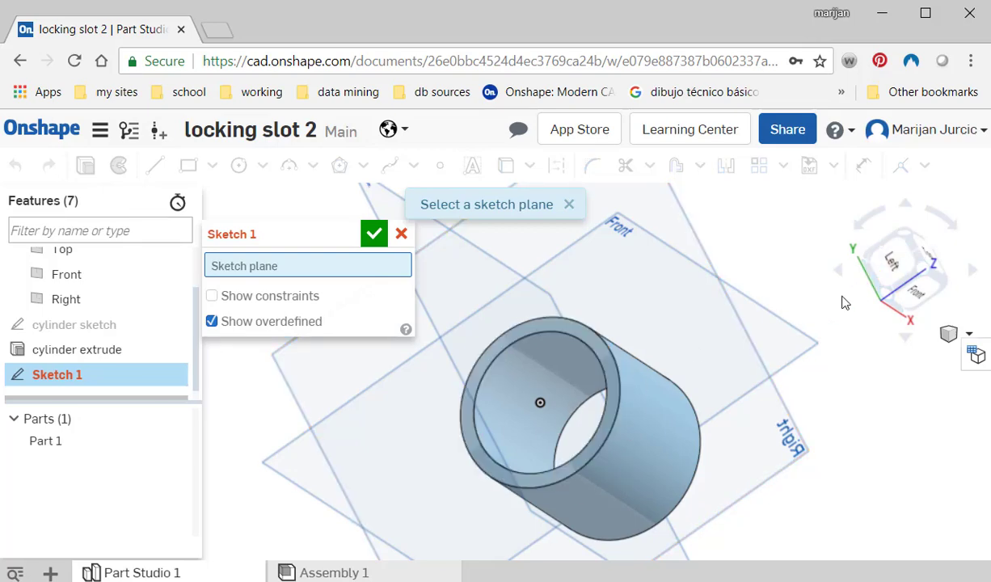
right_drag(840, 305, 816, 336)
click(931, 277)
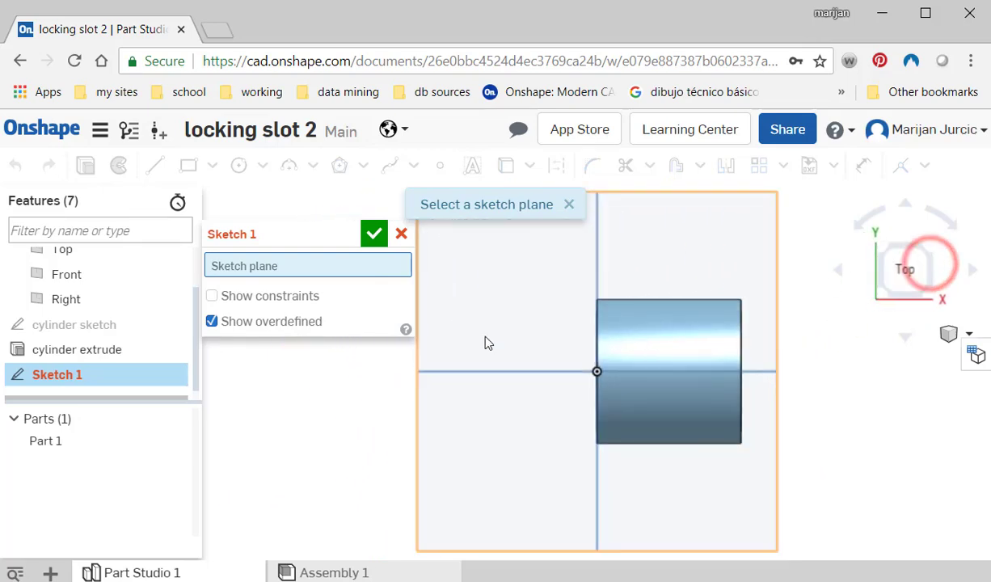
scroll(637, 356, up, 1)
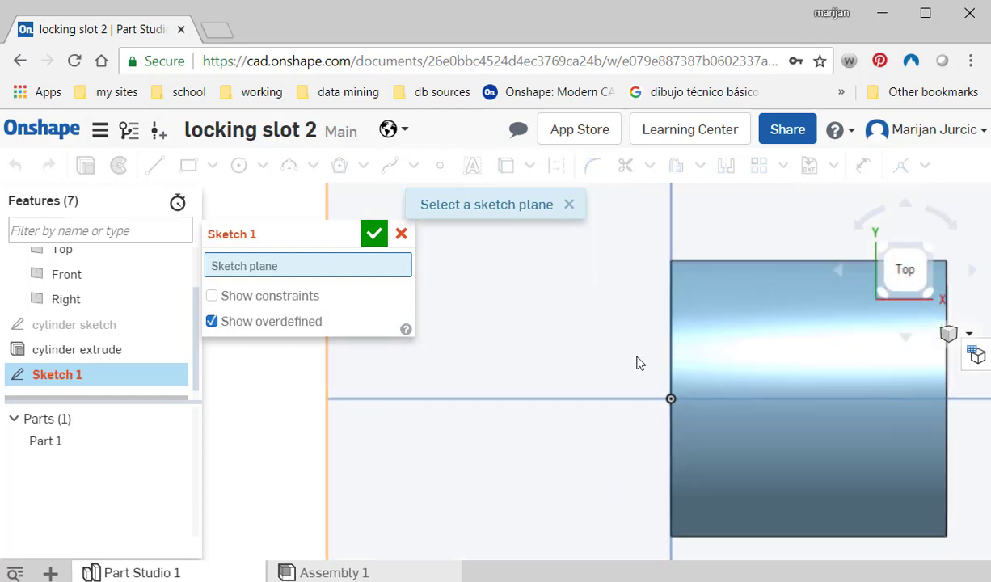
mouse_move(744, 344)
right_down()
mouse_move(716, 353)
mouse_move(759, 354)
right_up()
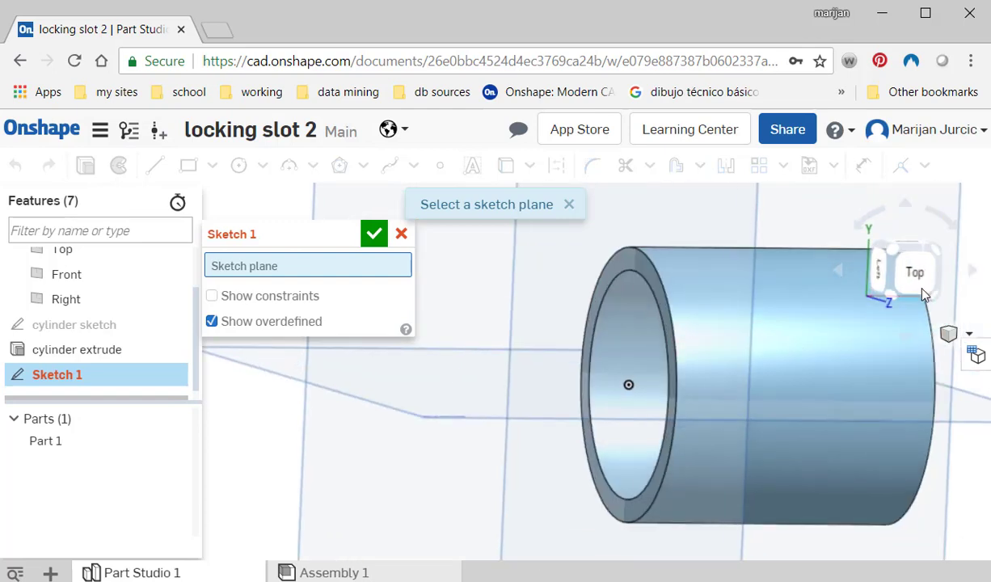
click(924, 272)
scroll(682, 367, up, 2)
middle_drag(681, 366, 592, 349)
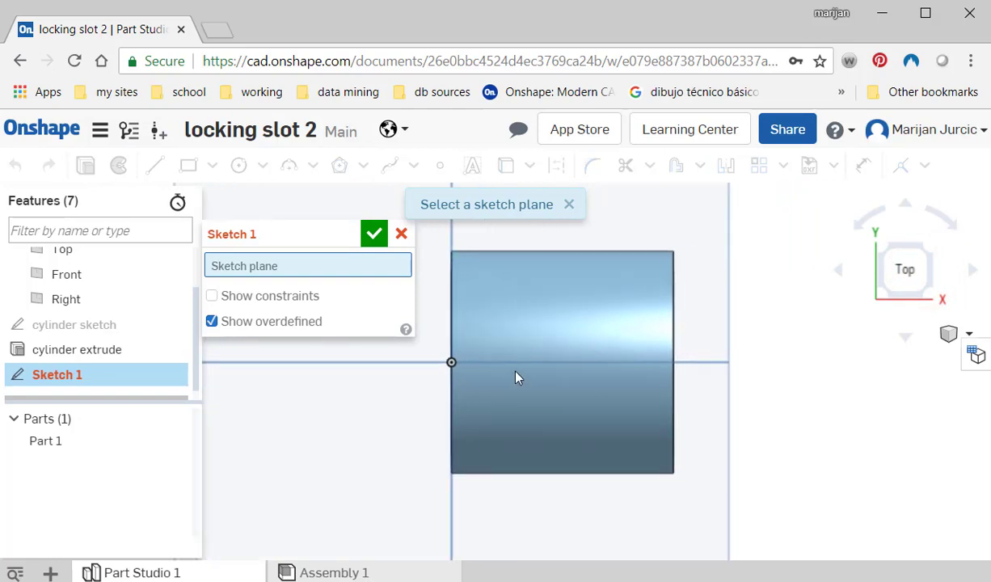
scroll(493, 360, up, 1)
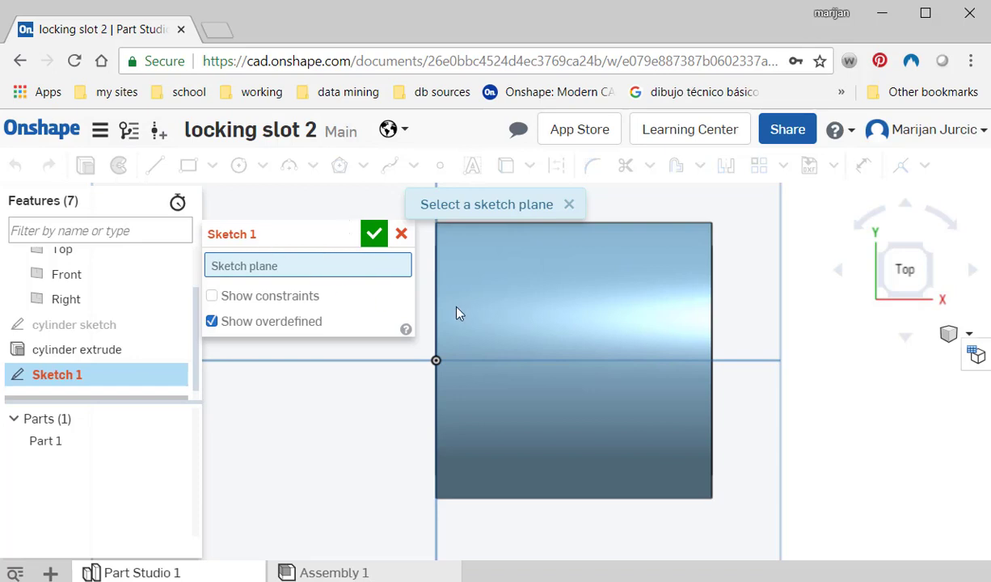
click(746, 265)
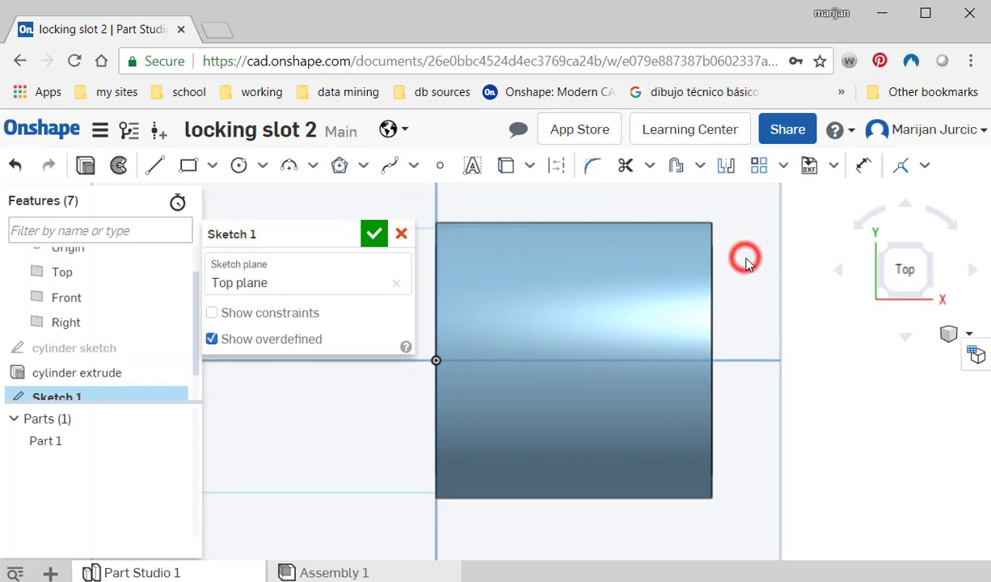
- Sketch a 10 mm diameter circle inside the cylinder outline, centred on the horizontal axis through the origin
click(237, 168)
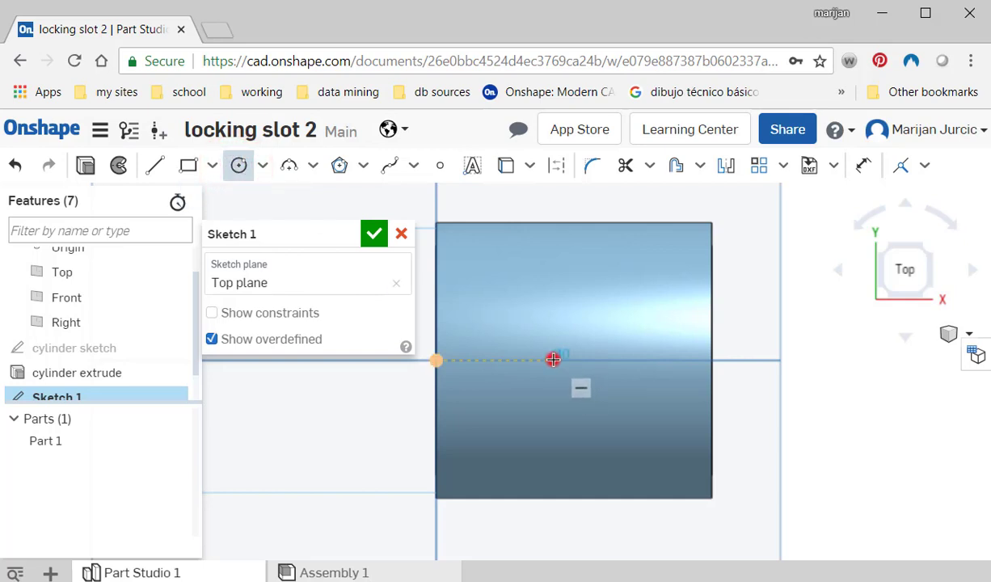
click(553, 359)
click(573, 381)
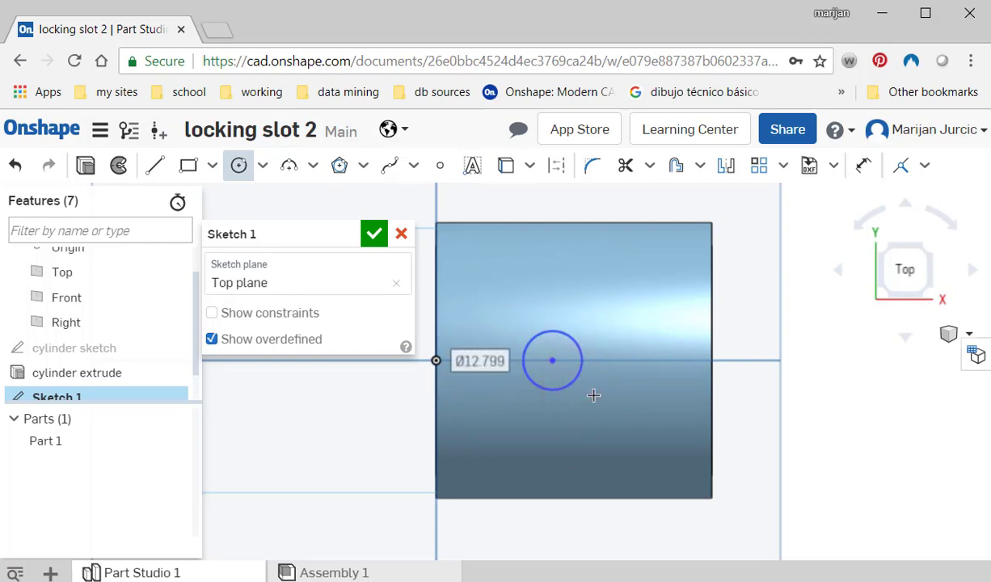
text(10)
key(Return)
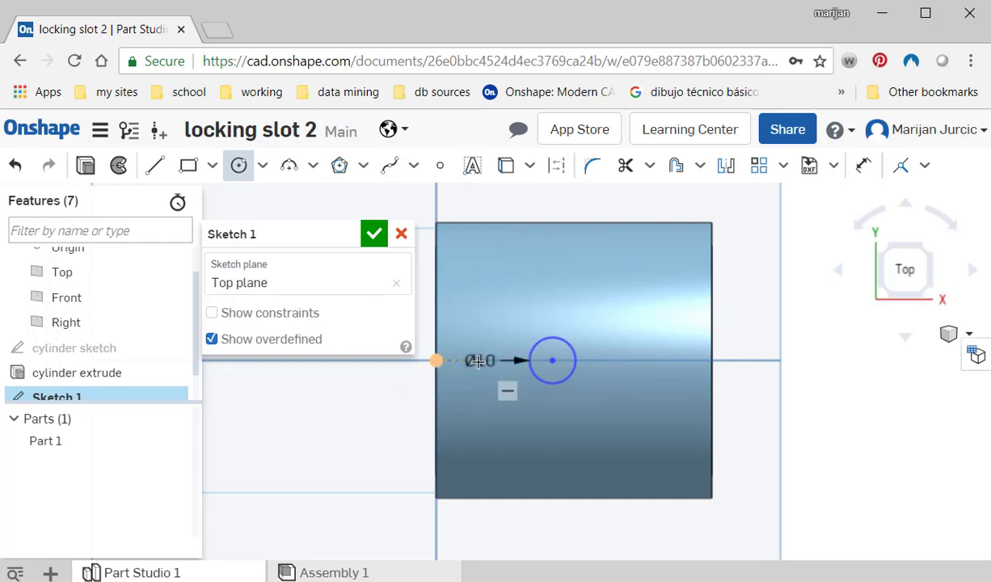
key(Escape)
- Move the circle's diameter dimension clear of it and shift the circle along the horizontal axis closer to the origin
drag(489, 355, 635, 323)
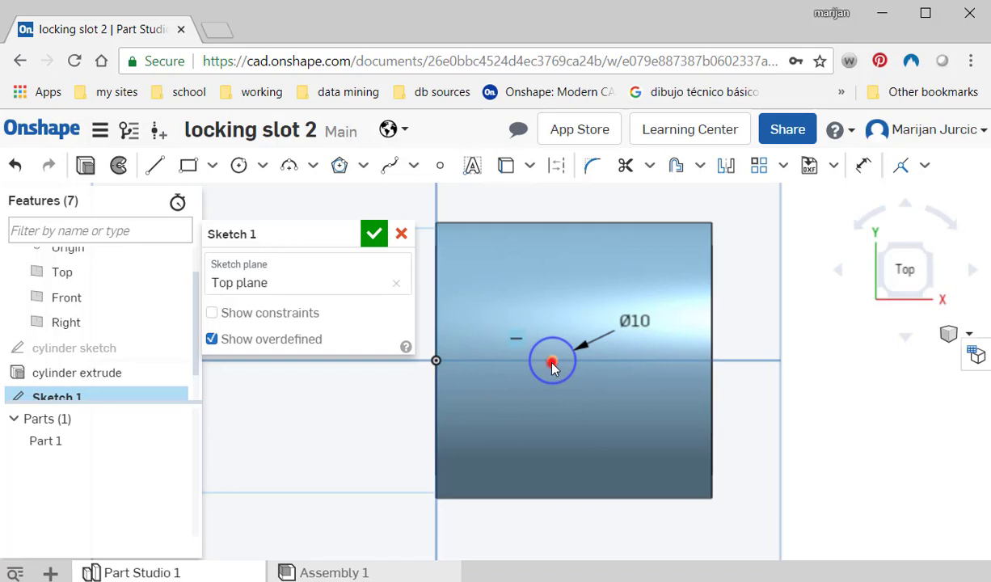
drag(550, 371, 540, 372)
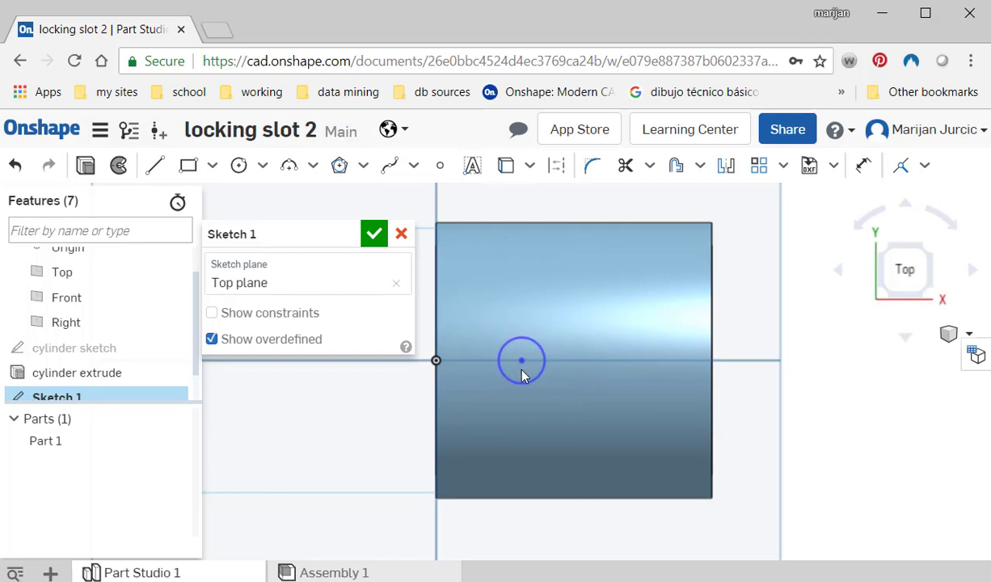
scroll(529, 376, up, 2)
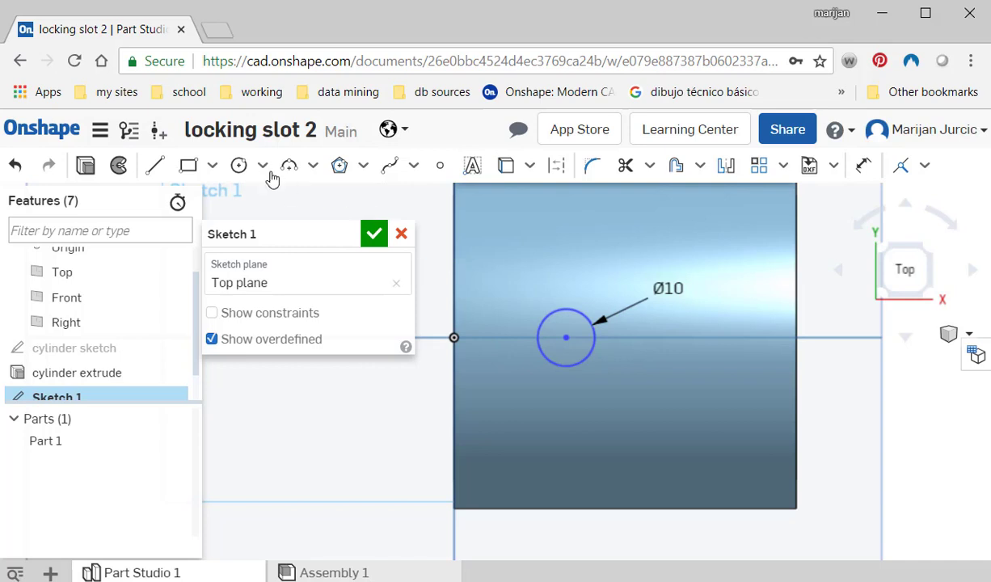
- Draw two lines about 19 mm long from the circle's upper and lower edges to the cylinder's end edge at the origin
click(154, 165)
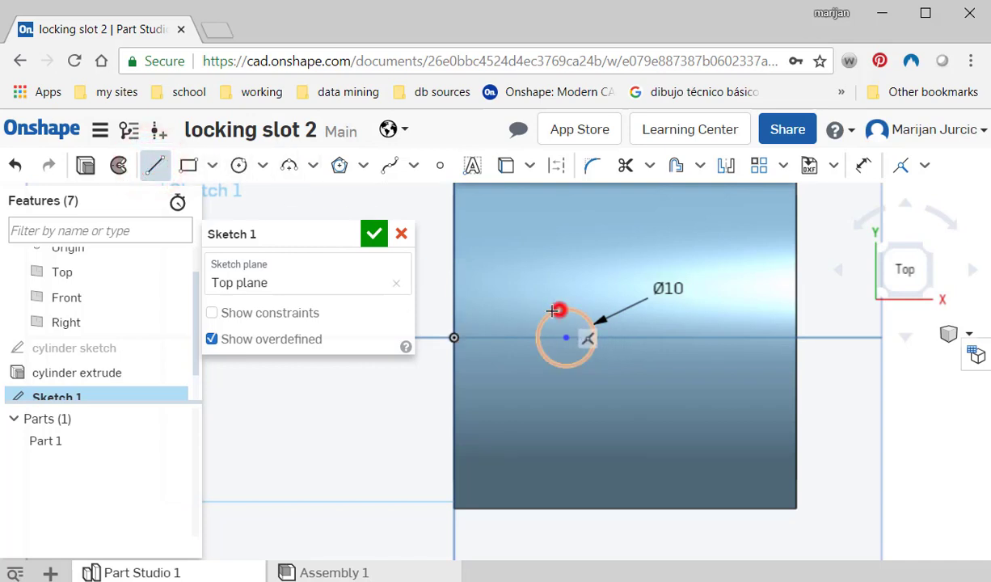
click(454, 310)
key(Escape)
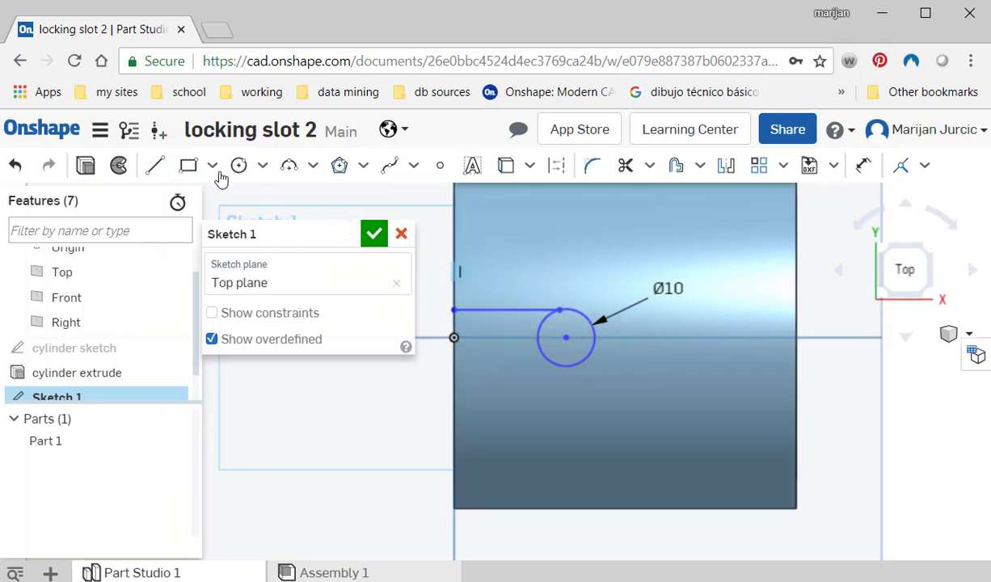
click(155, 165)
click(564, 368)
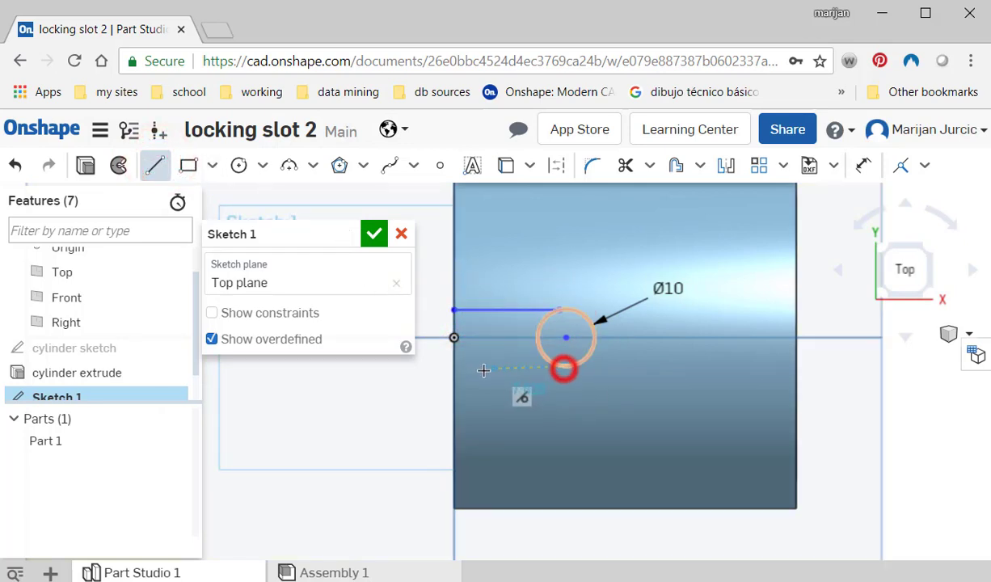
click(454, 369)
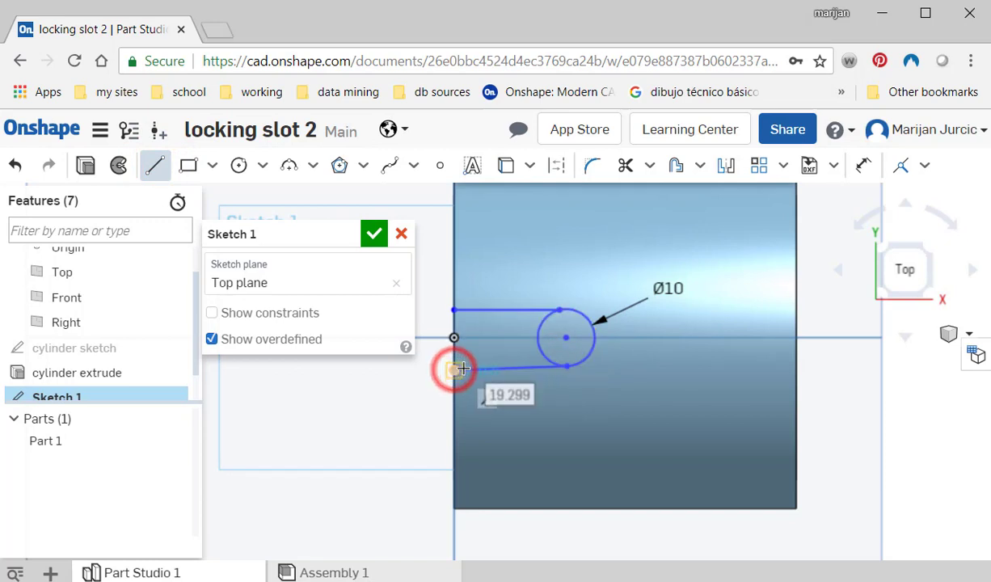
key(Escape)
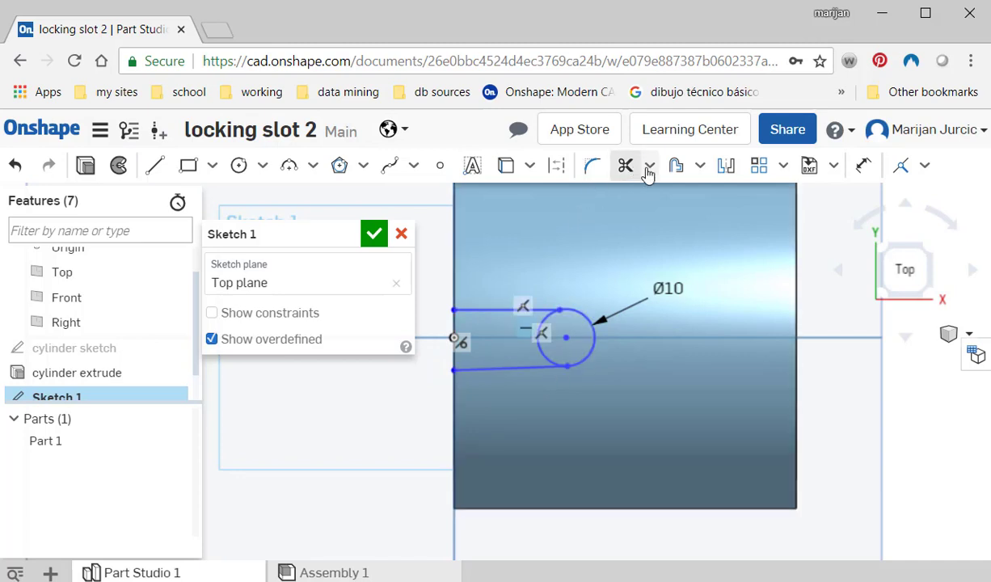
- Apply tangent constraints between the upper line and the circle and between the lower line and the circle
click(869, 166)
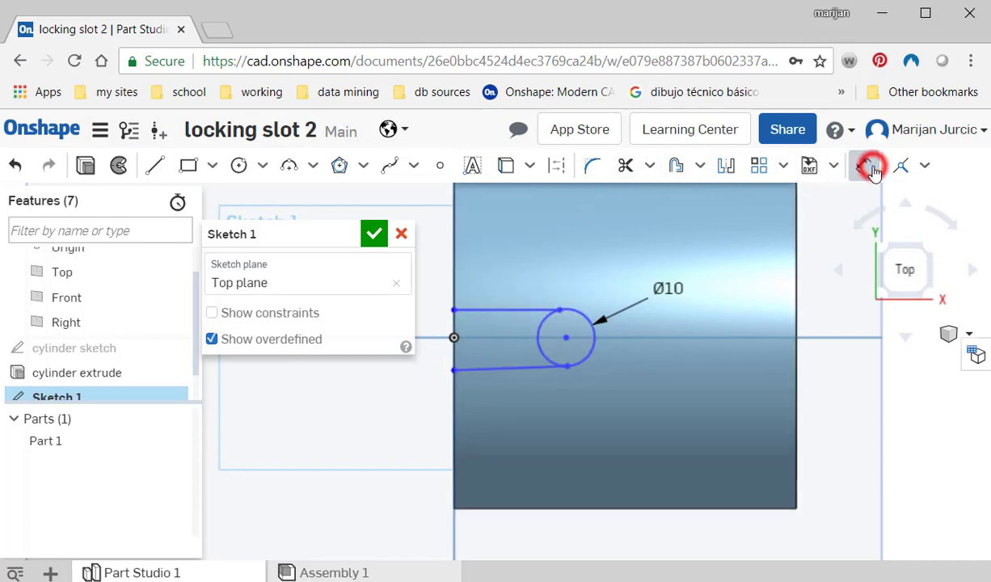
click(914, 166)
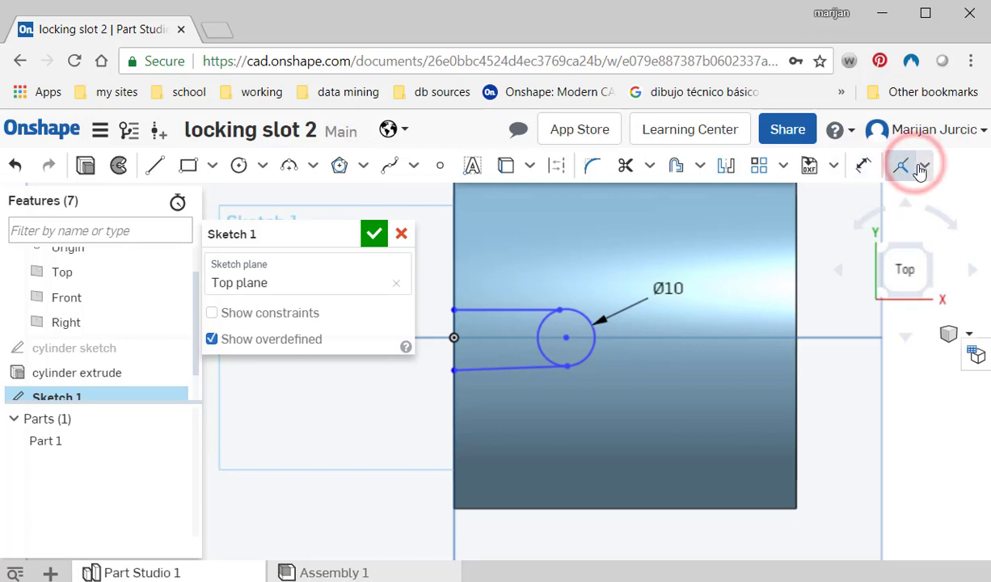
click(921, 166)
click(873, 295)
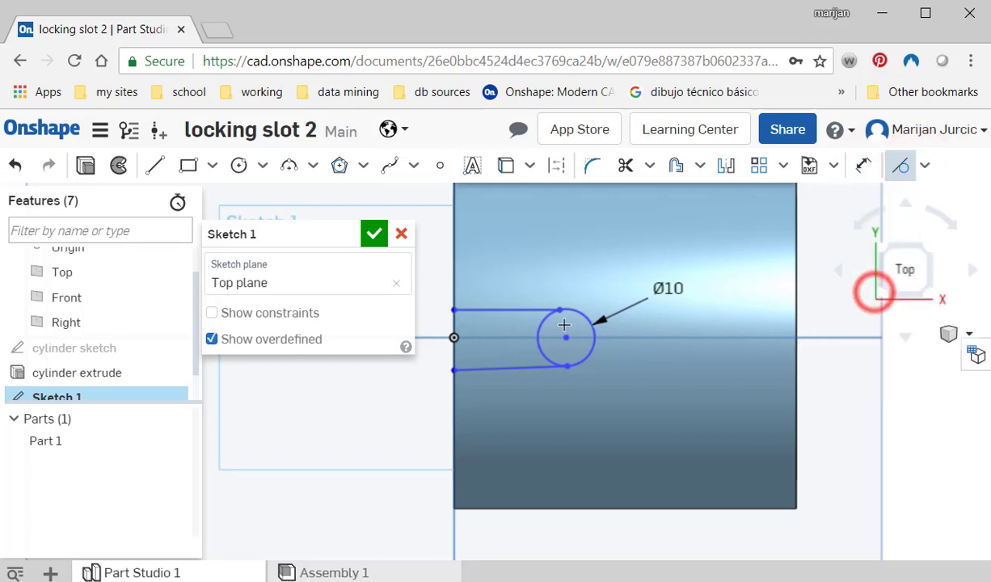
click(534, 310)
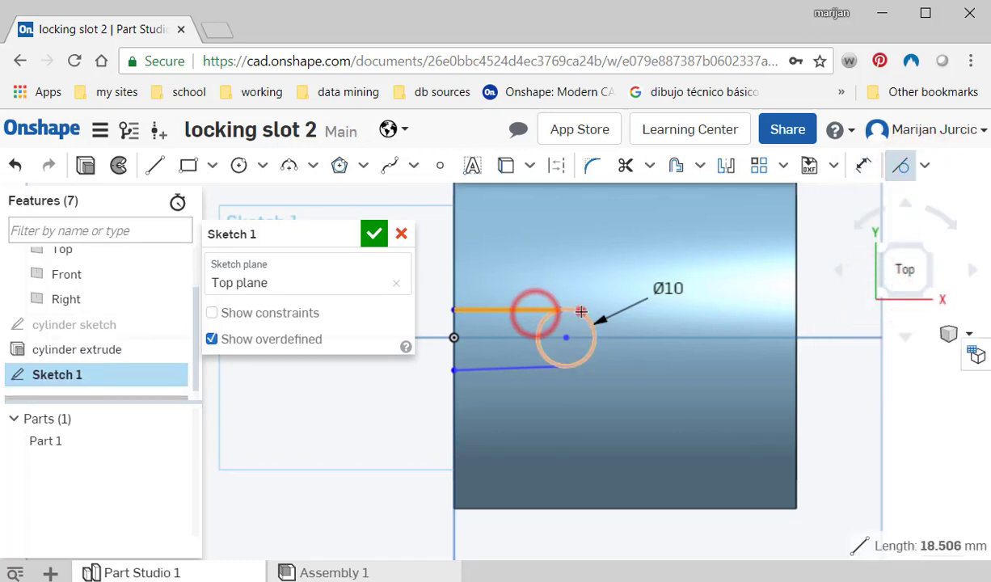
click(578, 312)
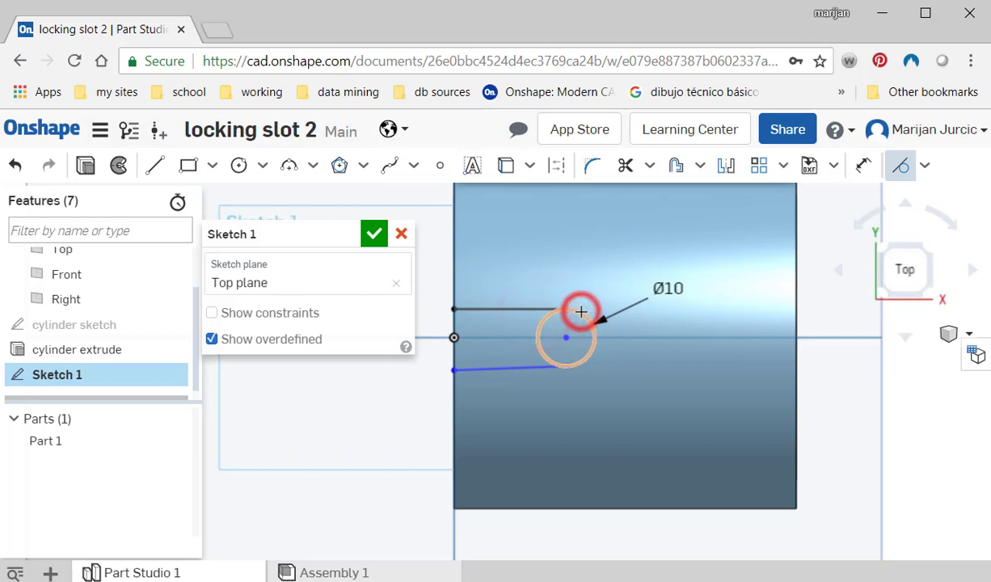
click(517, 369)
click(587, 356)
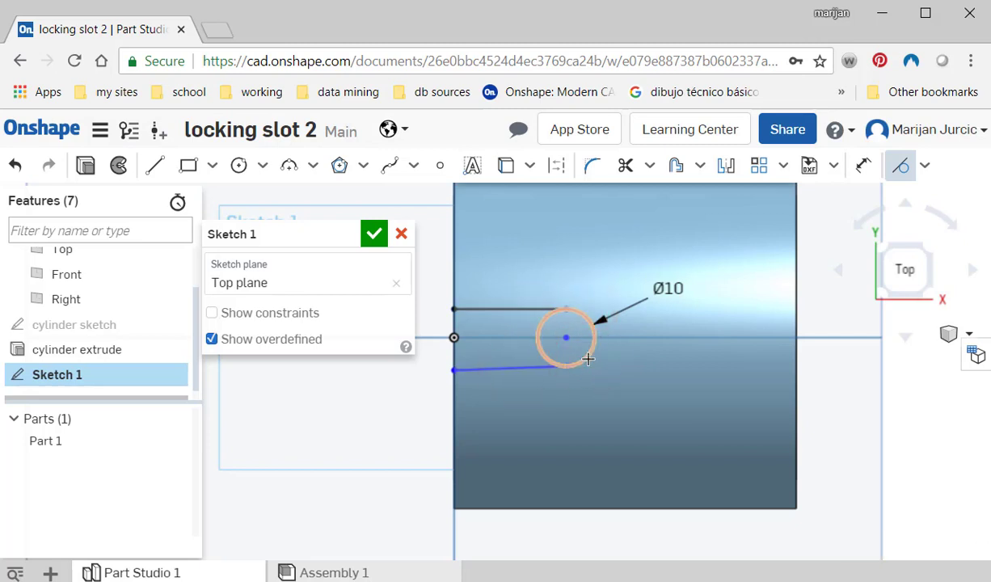
click(587, 358)
click(525, 369)
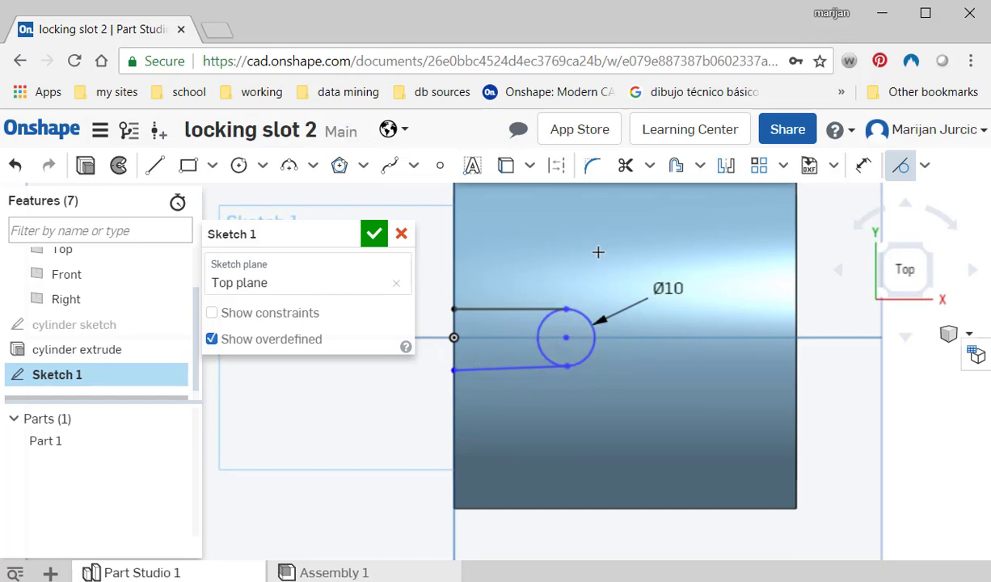
- Constrain the upper and lower slot lines to be horizontal
click(922, 166)
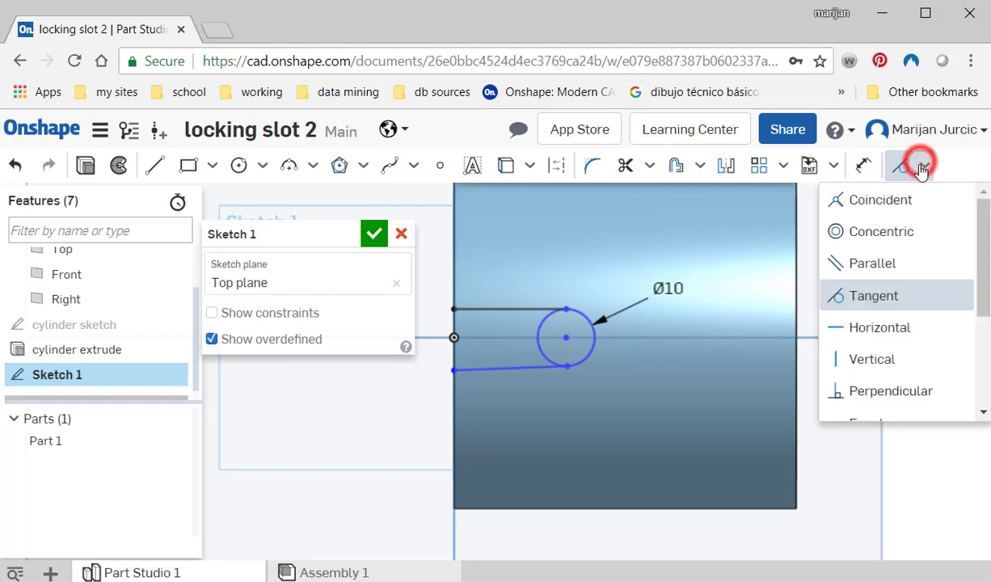
click(846, 323)
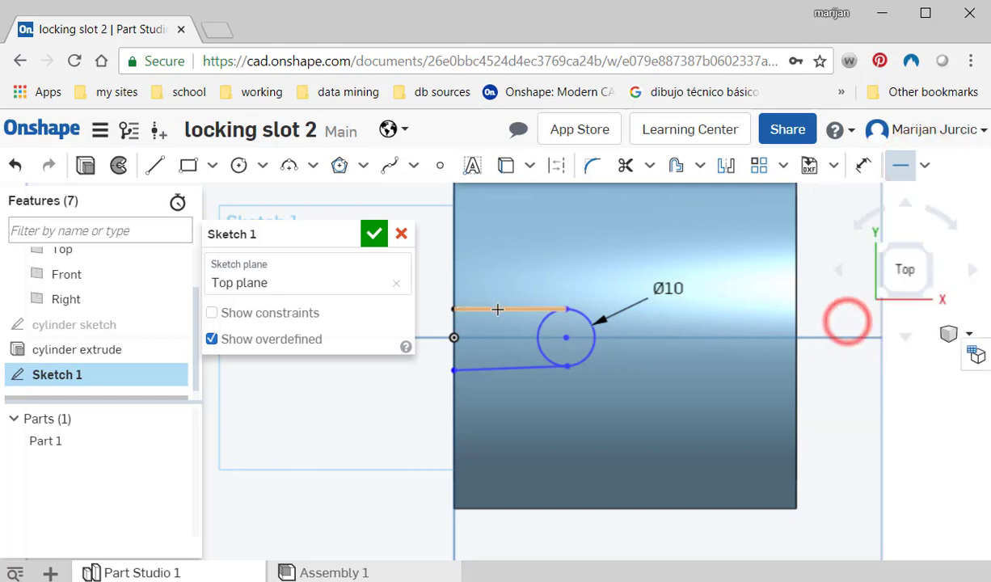
click(498, 308)
click(505, 369)
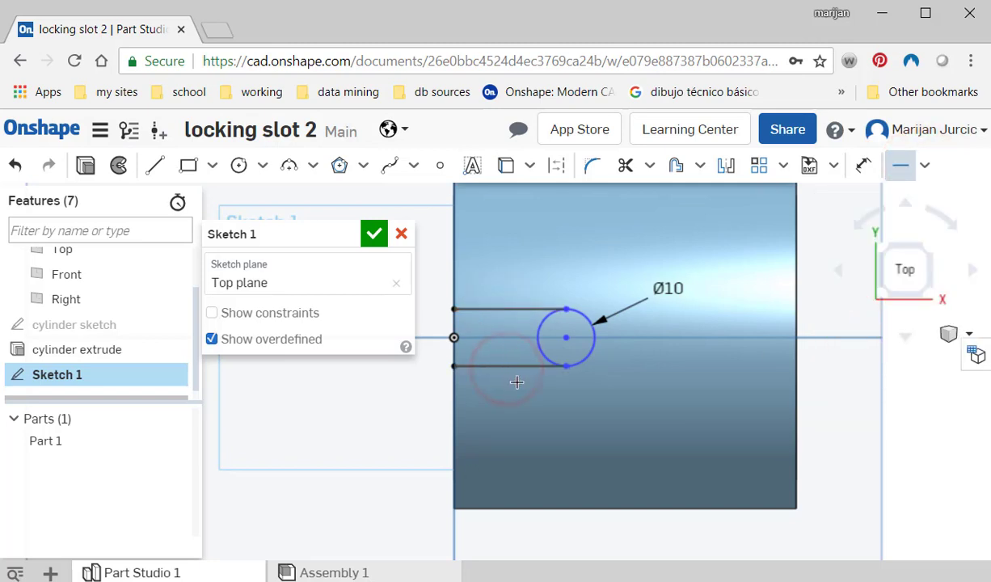
- Dimension the upper slot line's length and set it to 20 mm
scroll(565, 366, up, 1)
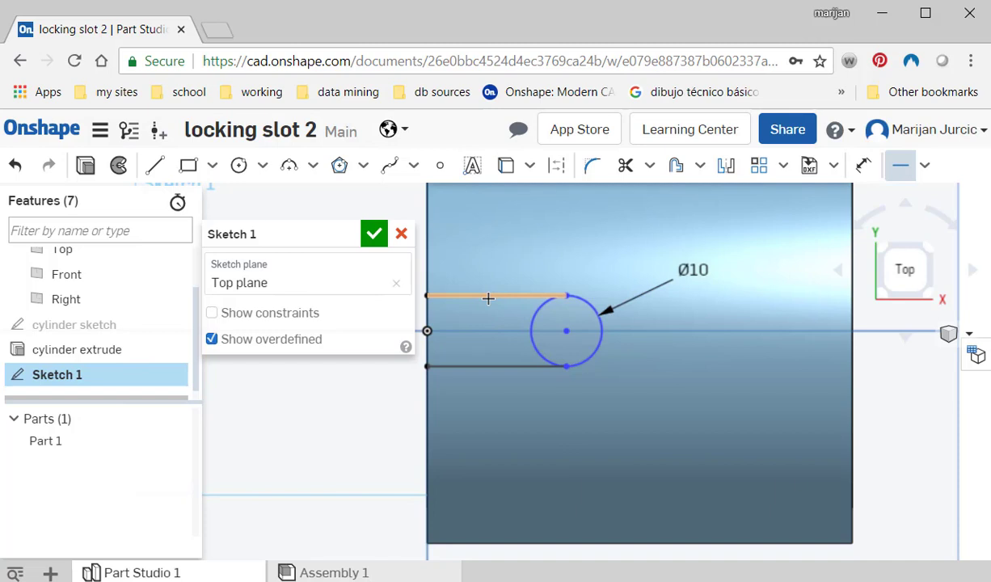
key(d)
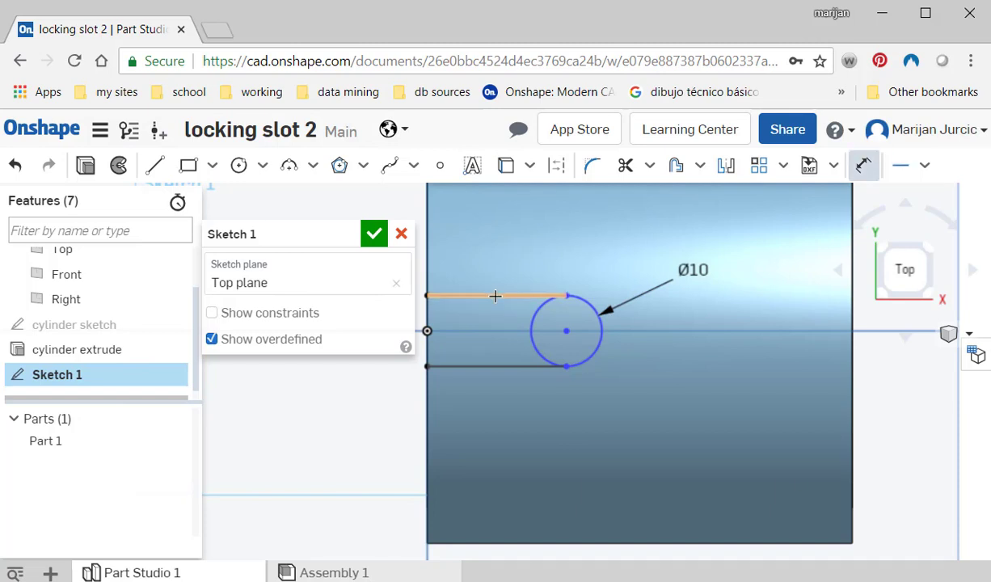
click(494, 296)
click(494, 262)
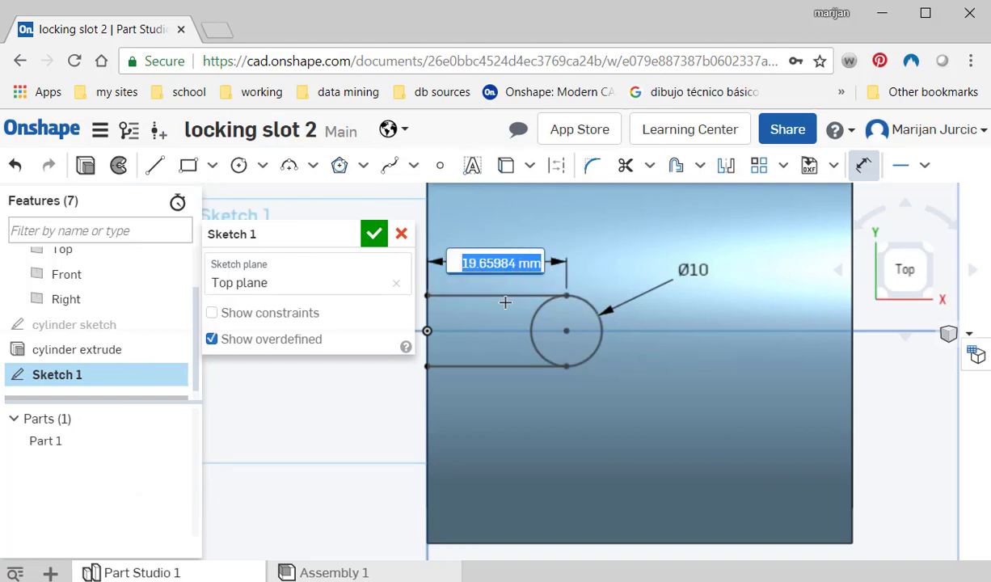
text(20)
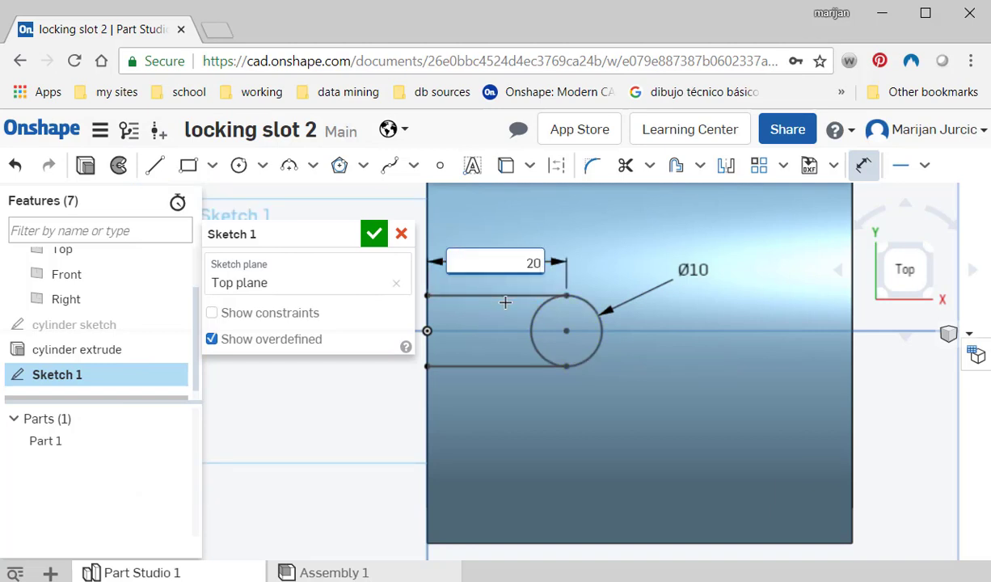
key(Return)
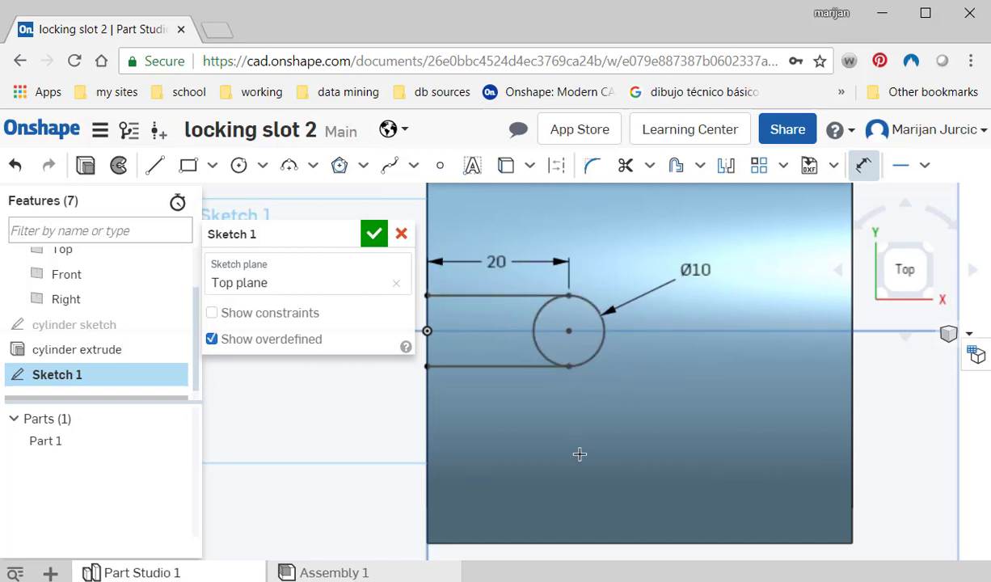
- Rename the sketch to "slot 1 sketch" and finish it
mouse_move(579, 454)
middle_down()
mouse_move(607, 435)
mouse_move(604, 445)
middle_up()
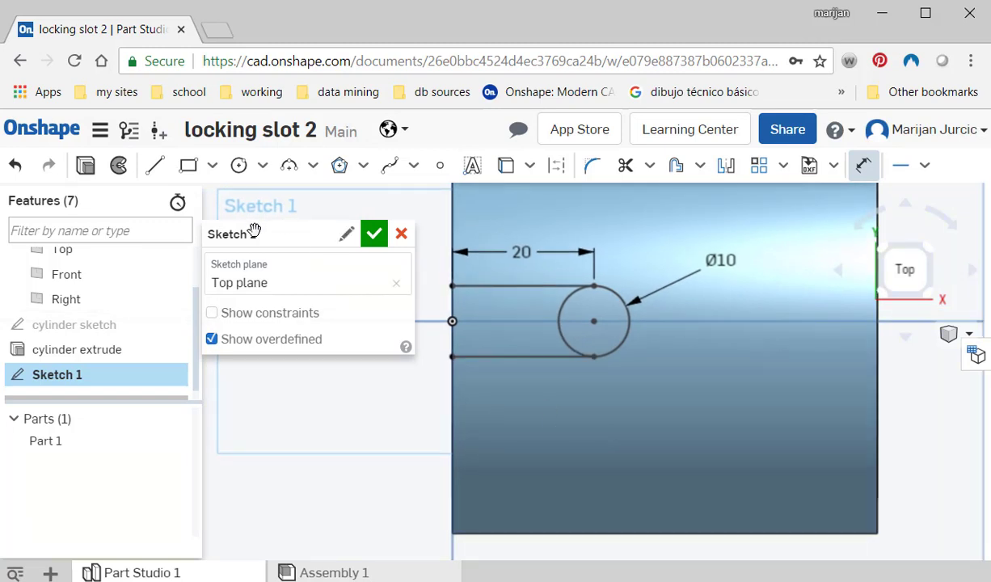
click(344, 237)
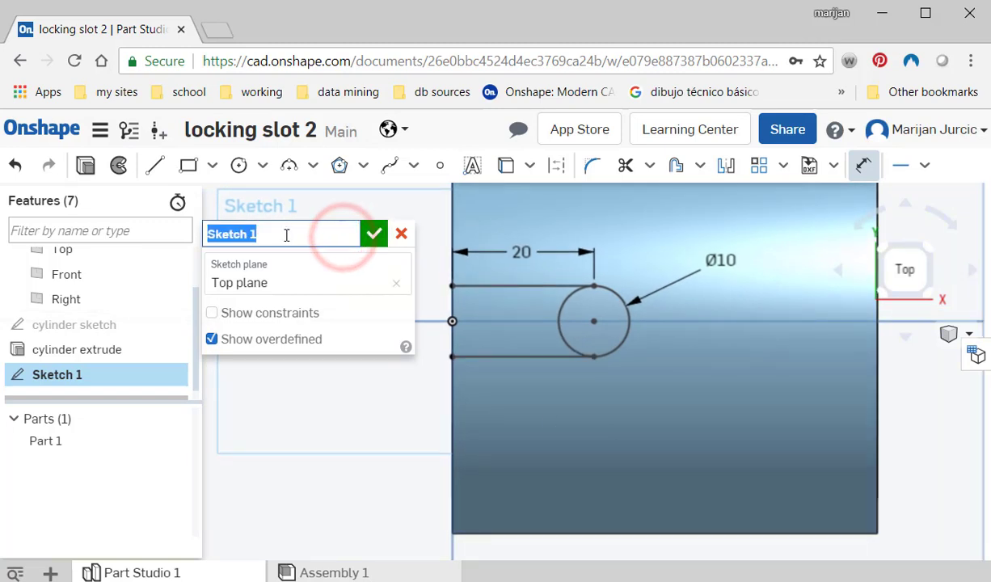
text(slot 1 s)
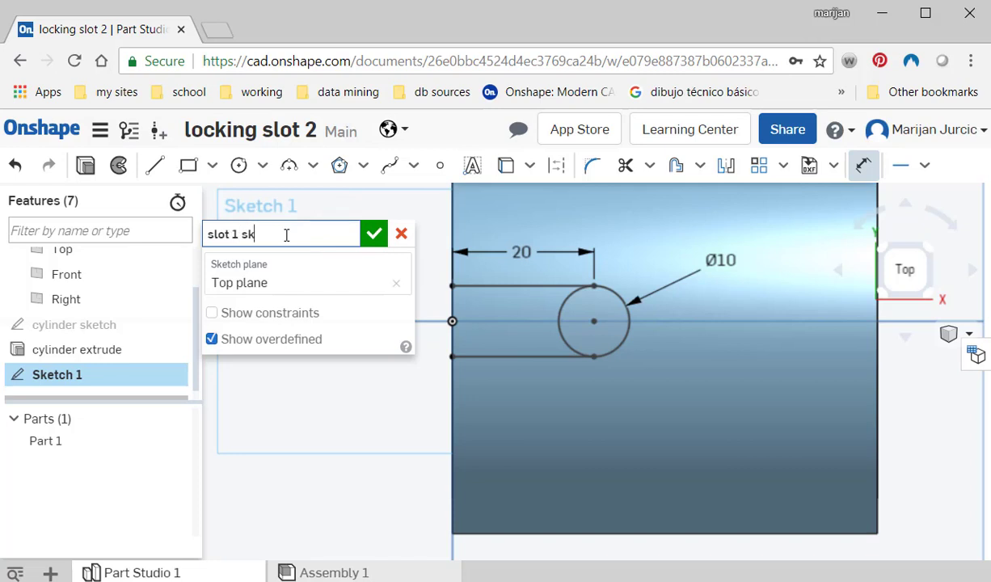
click(373, 233)
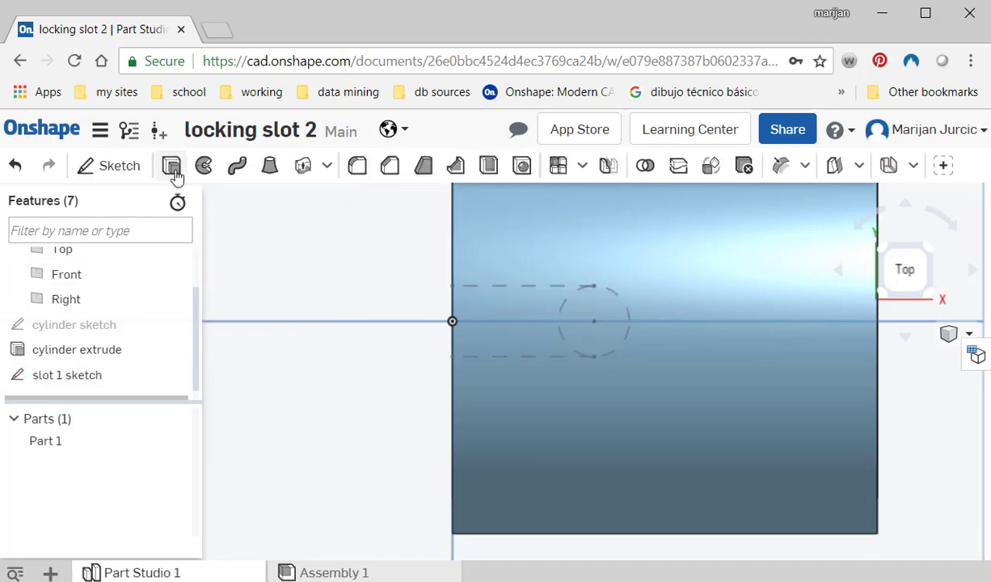
click(171, 165)
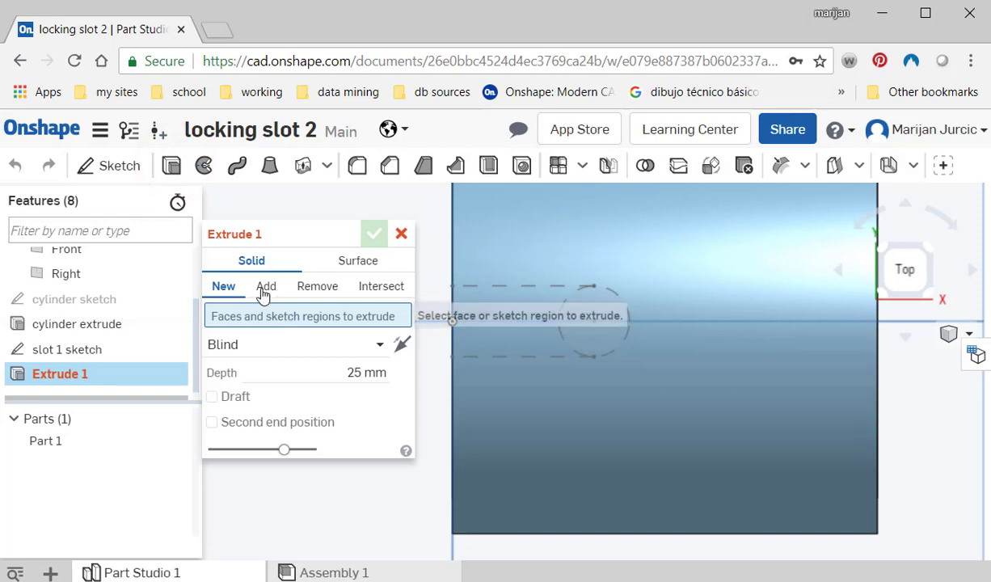
click(45, 349)
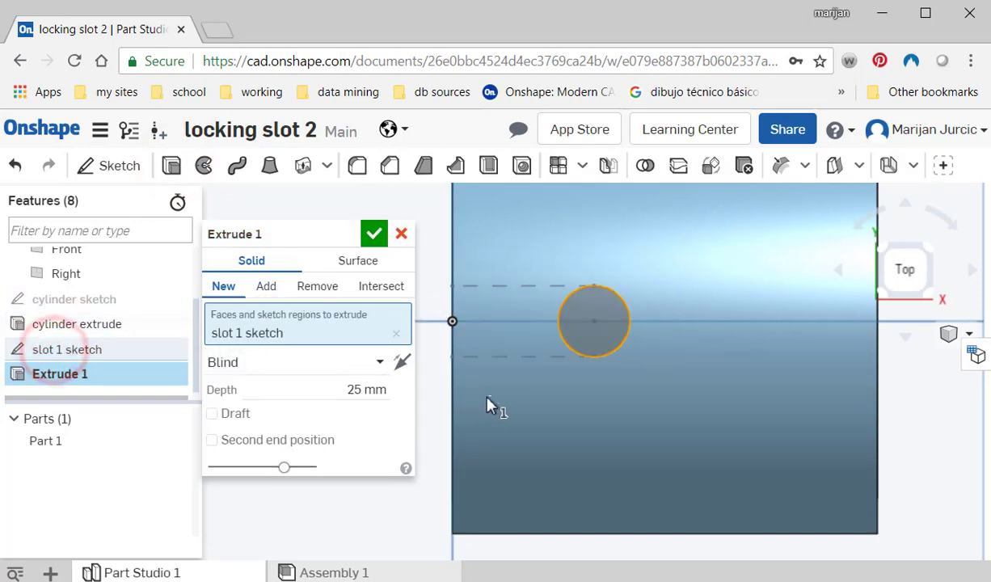
right_drag(483, 408, 529, 392)
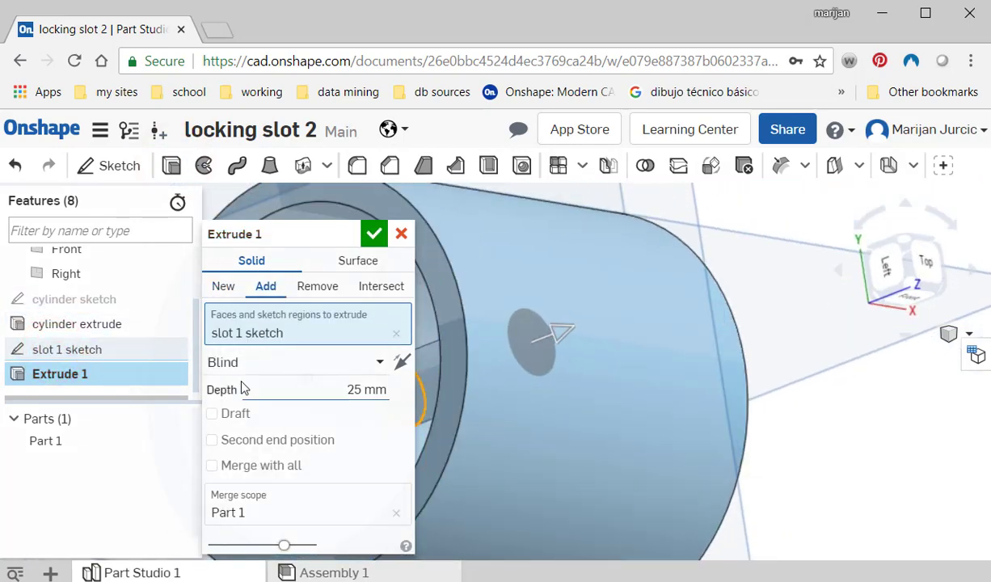
click(279, 368)
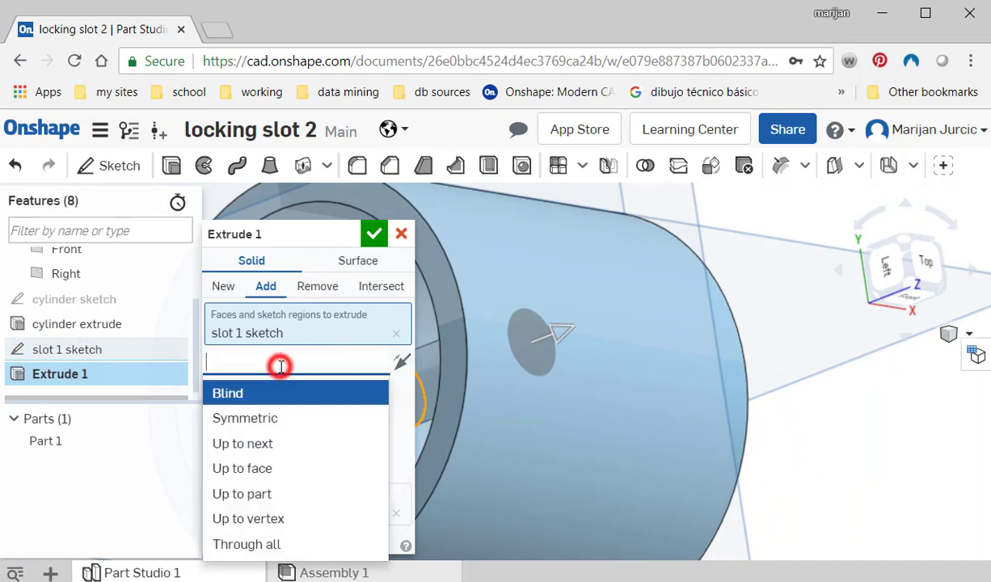
click(265, 539)
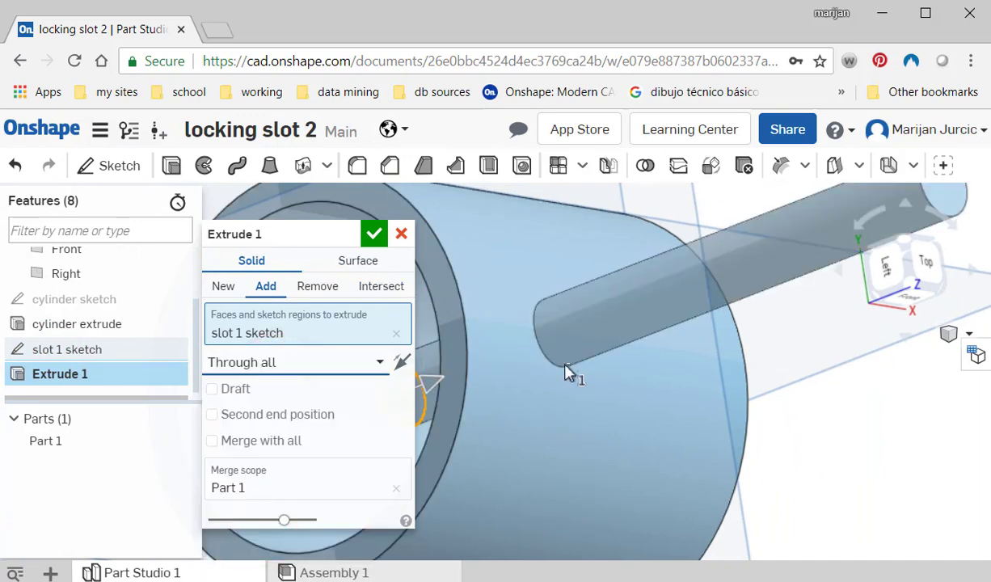
mouse_move(555, 367)
right_down()
mouse_move(703, 349)
mouse_move(534, 346)
right_up()
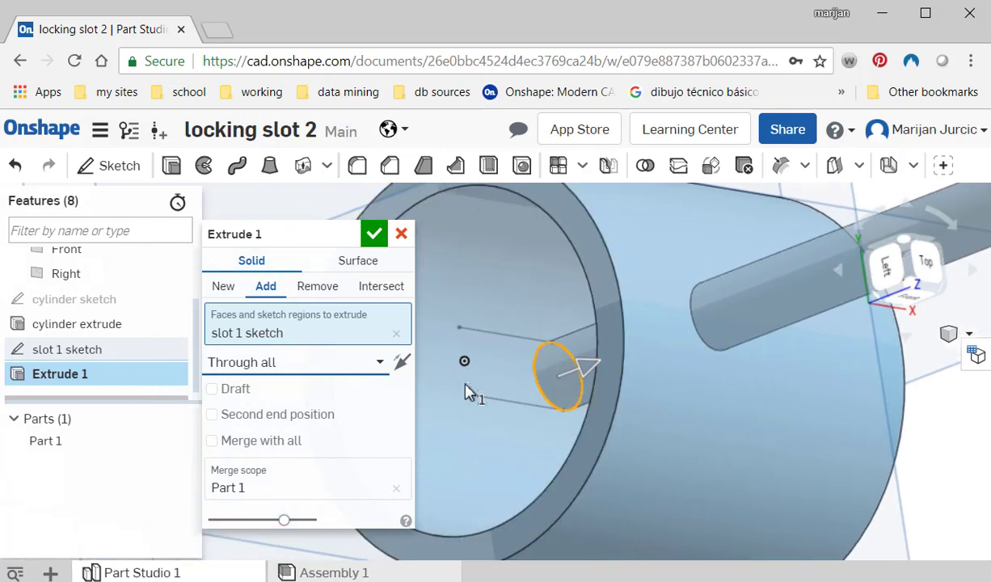
click(401, 235)
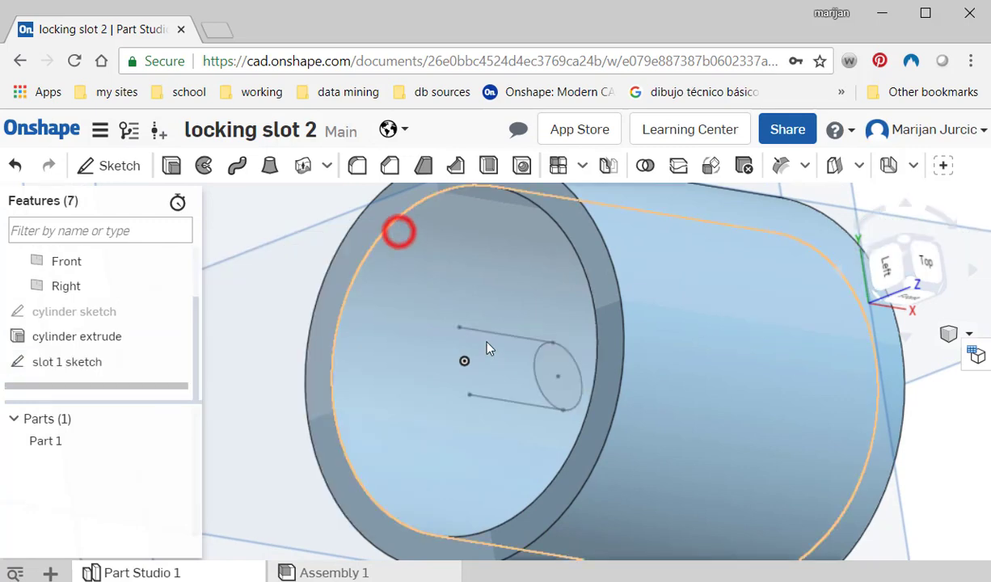
- Reopen the slot 1 sketch, close the profile with a line joining the open ends of the two slot lines, and finish the sketch
double_click(88, 365)
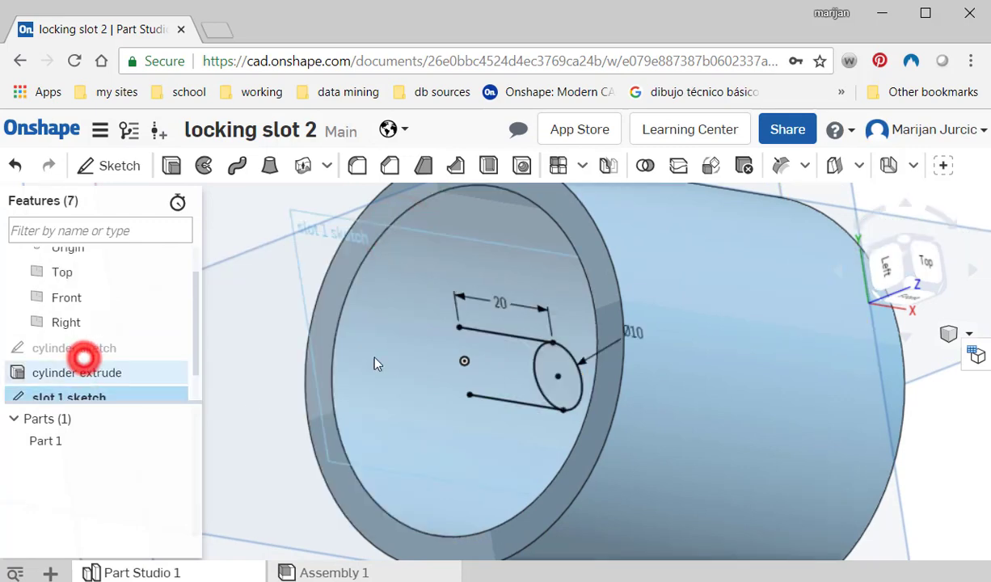
click(151, 165)
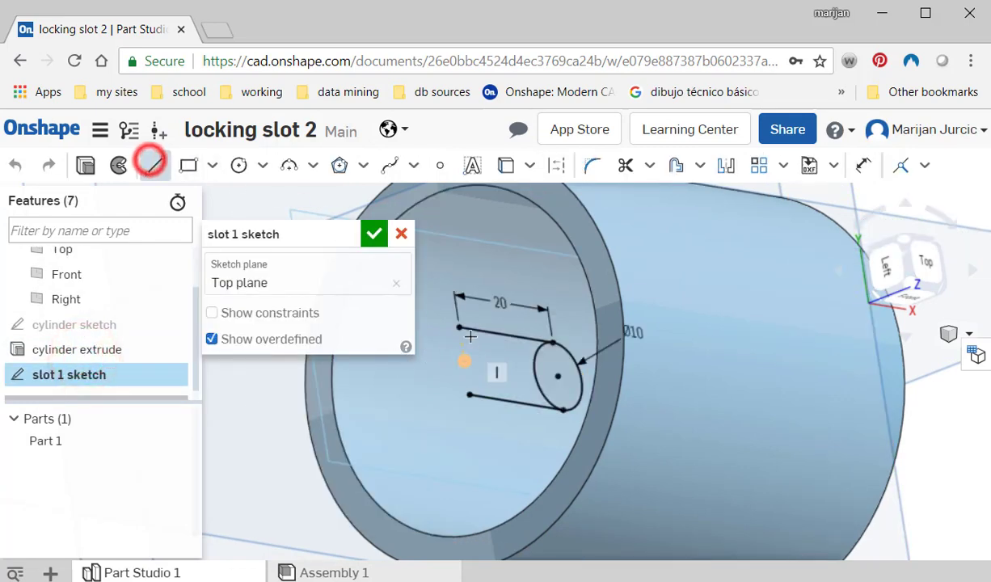
click(459, 327)
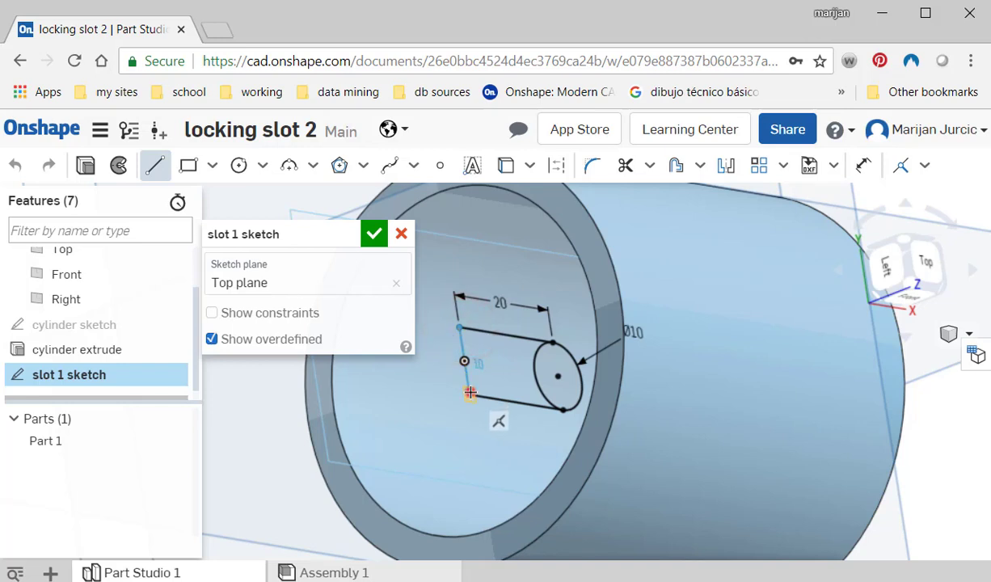
click(470, 391)
click(373, 234)
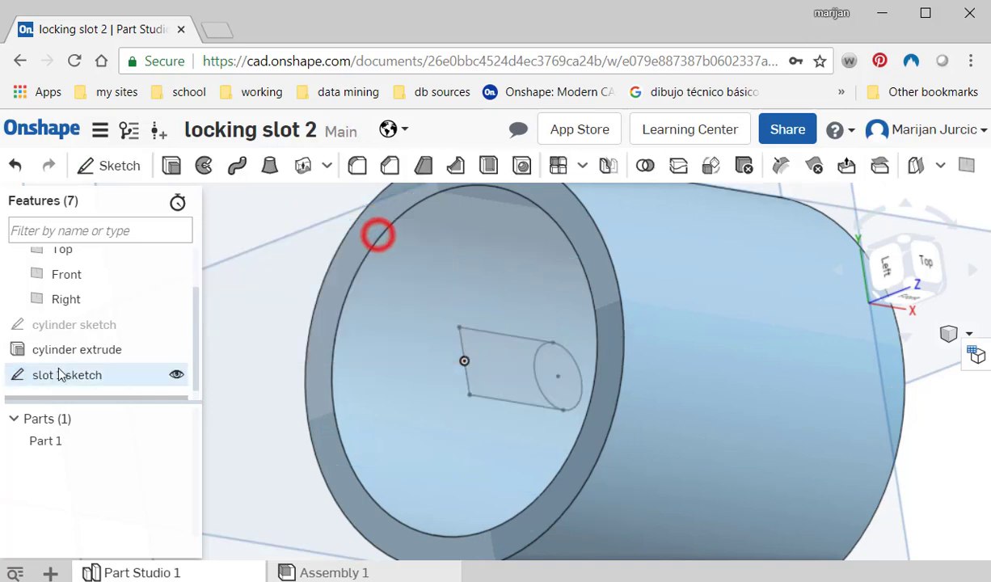
- Extrude both regions of the slot sketch as a Remove cut, Through all, flipping the direction so it cuts the upper wall
click(172, 165)
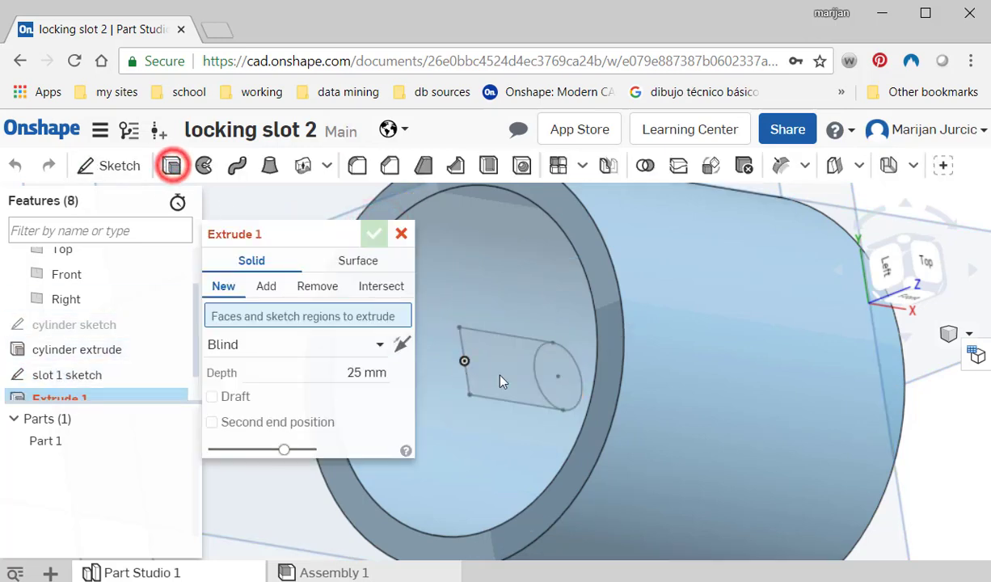
click(496, 366)
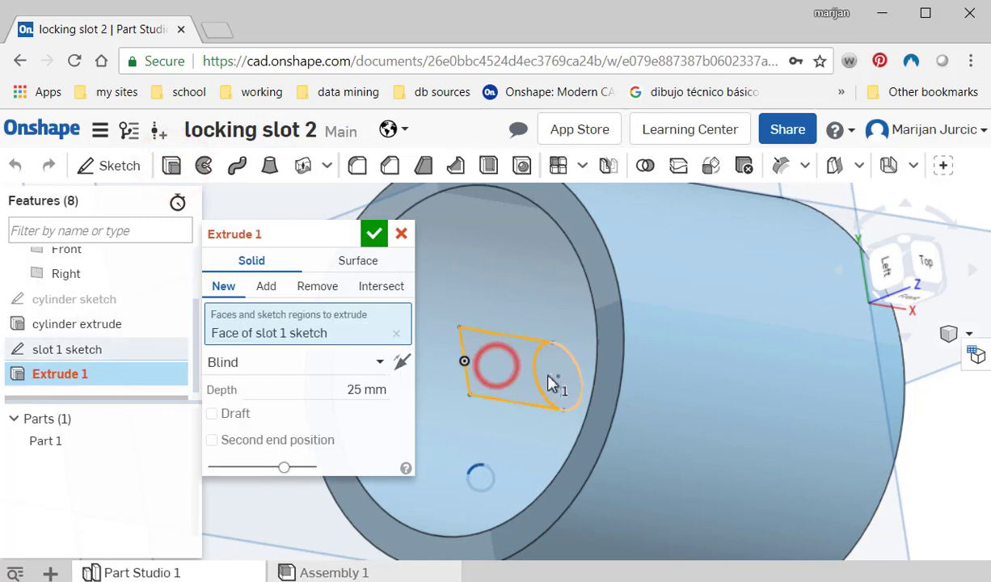
click(549, 376)
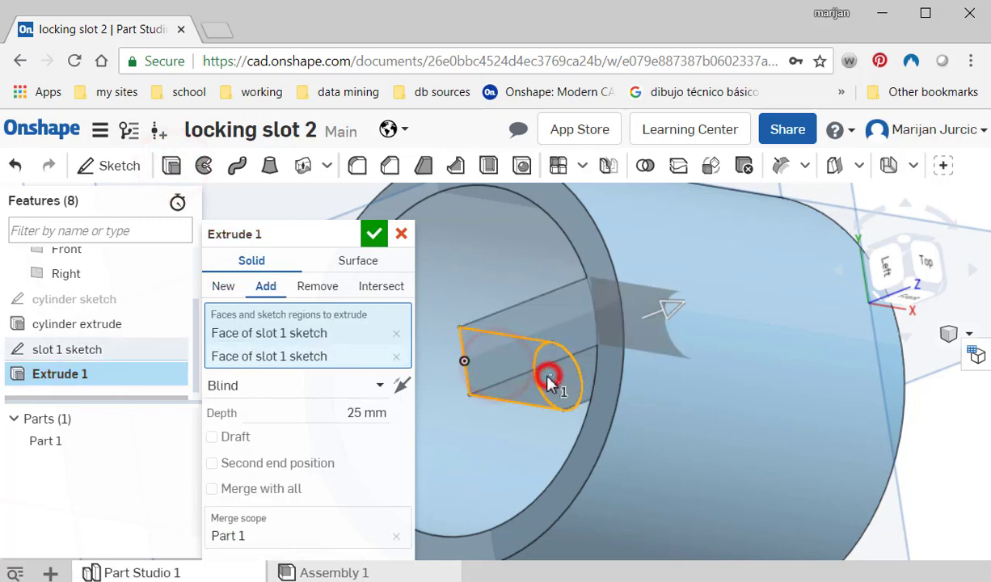
click(255, 386)
click(261, 565)
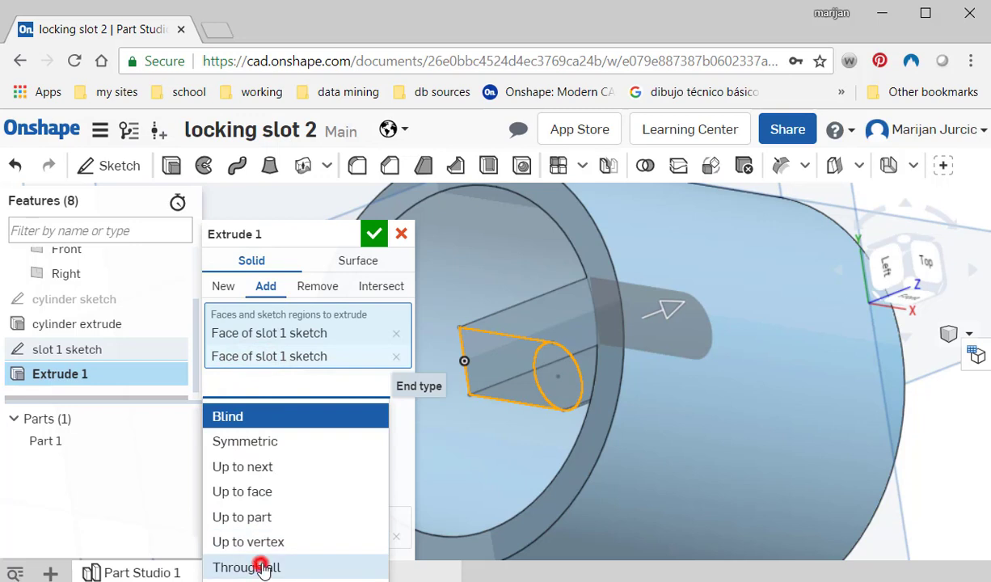
right_drag(480, 474, 499, 478)
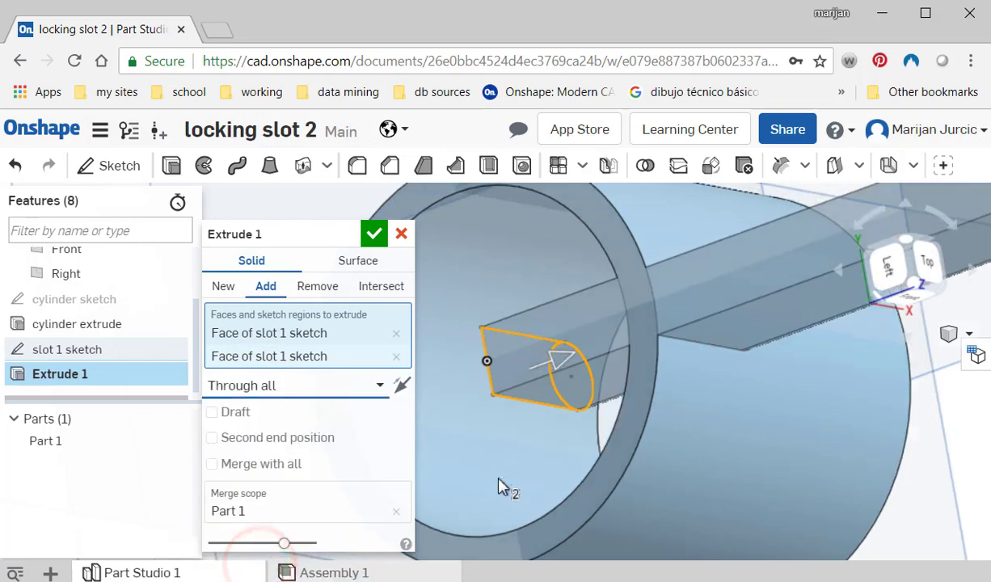
click(315, 291)
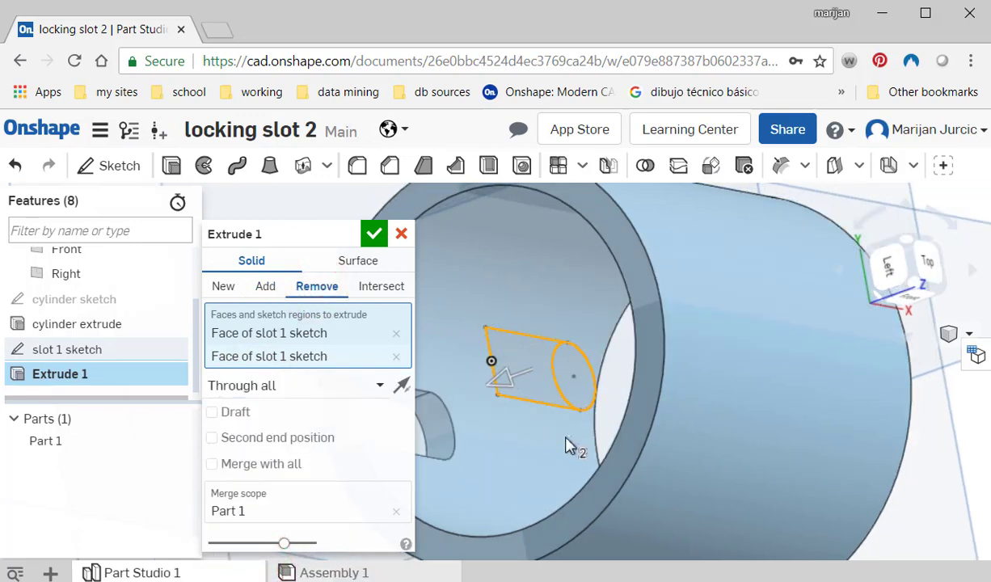
click(396, 386)
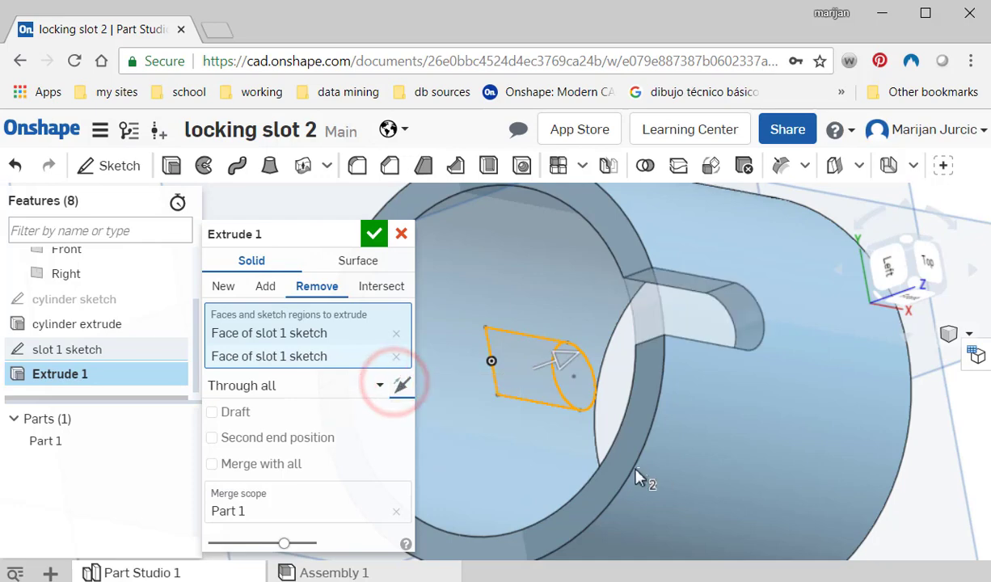
- Rename the cut feature to "slot 1 extrude" and accept it
right_drag(639, 475, 585, 488)
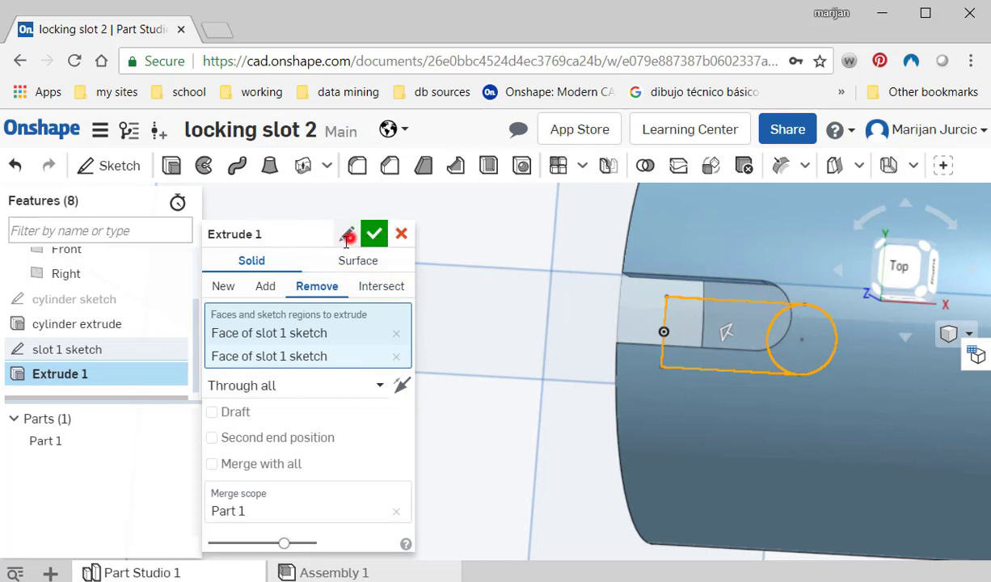
click(346, 234)
text(a)
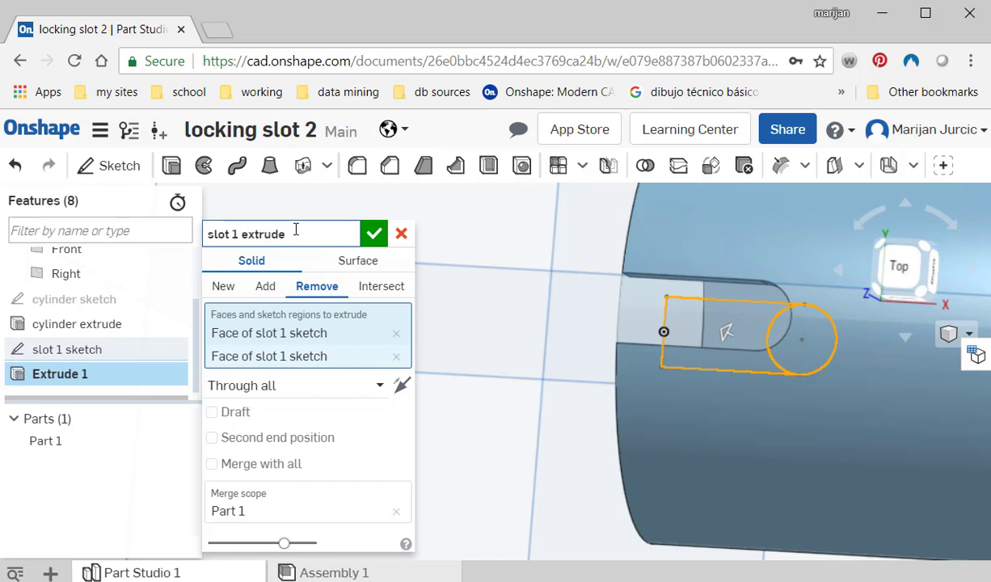
click(375, 236)
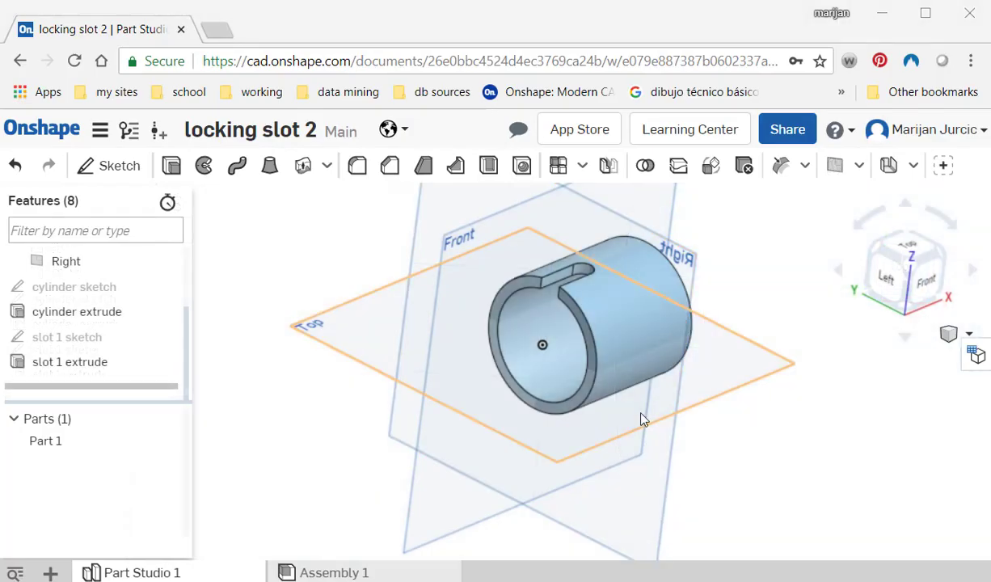
right_click(639, 416)
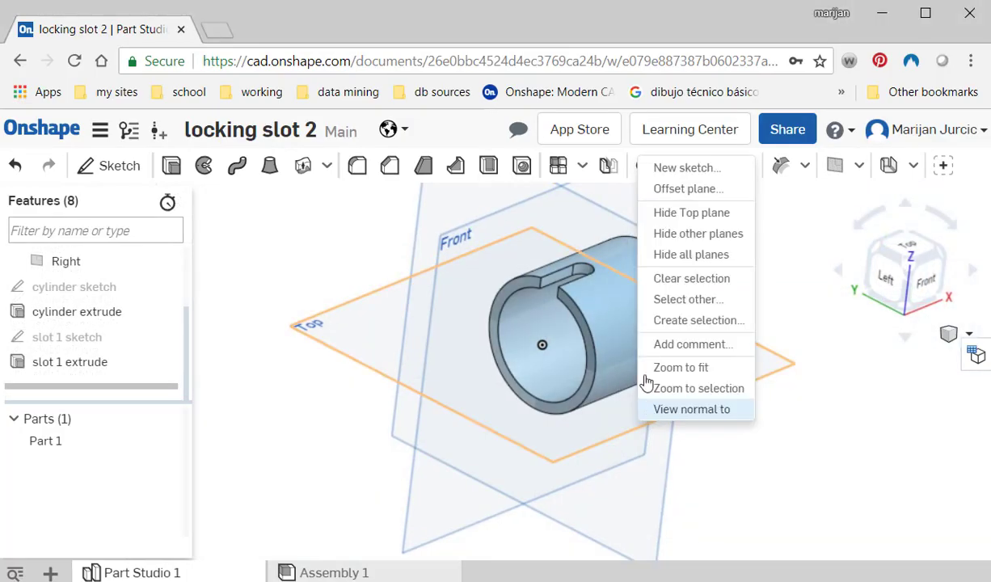
click(891, 362)
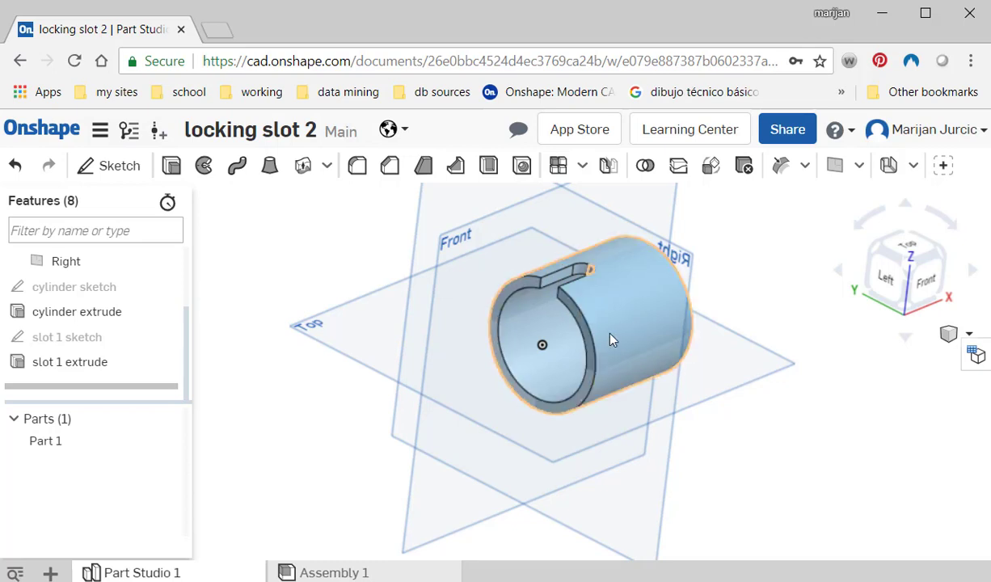
- Create a mid plane between the Front and Top planes with flipped alignment, name it "slot 2 plane" and accept it
click(837, 165)
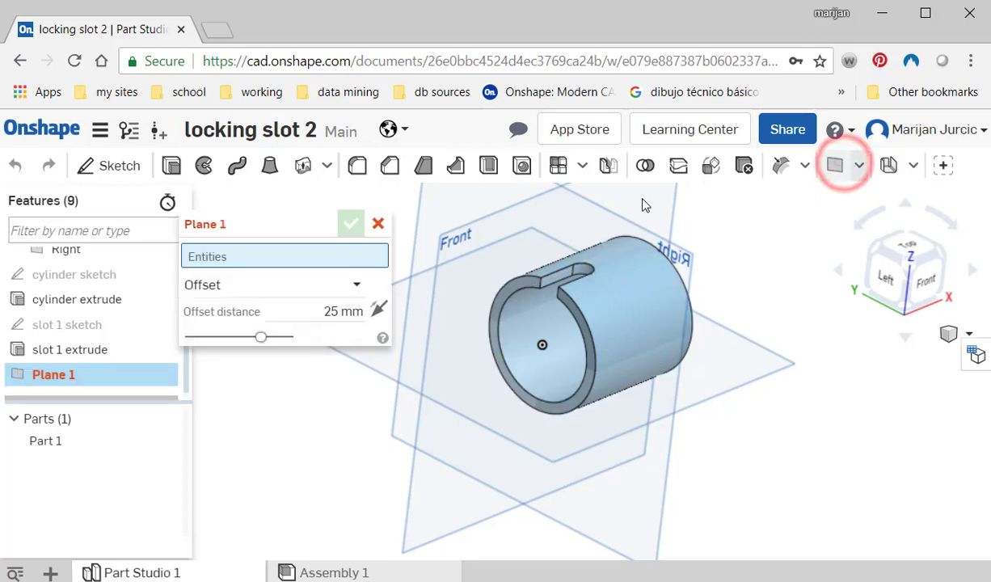
click(255, 284)
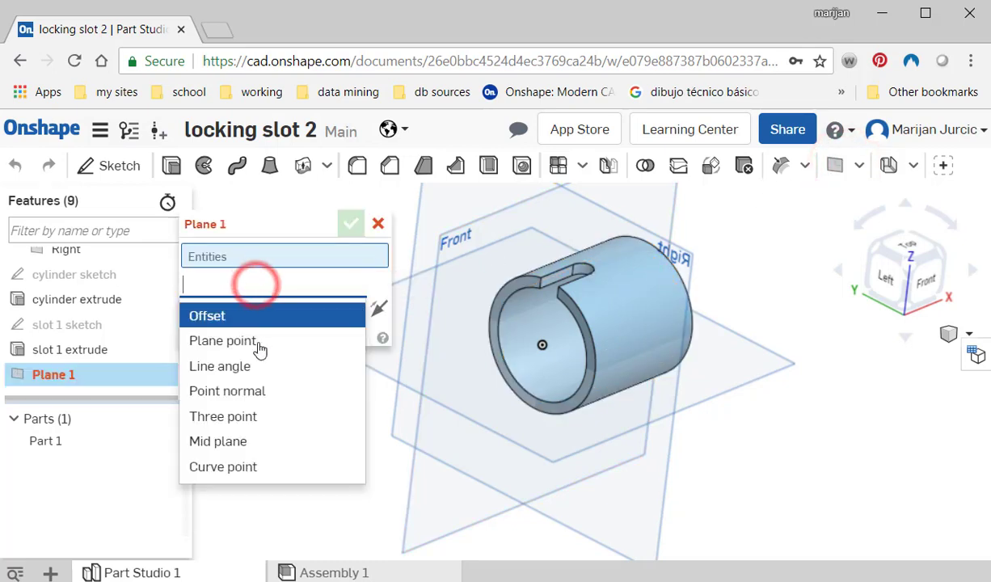
click(251, 440)
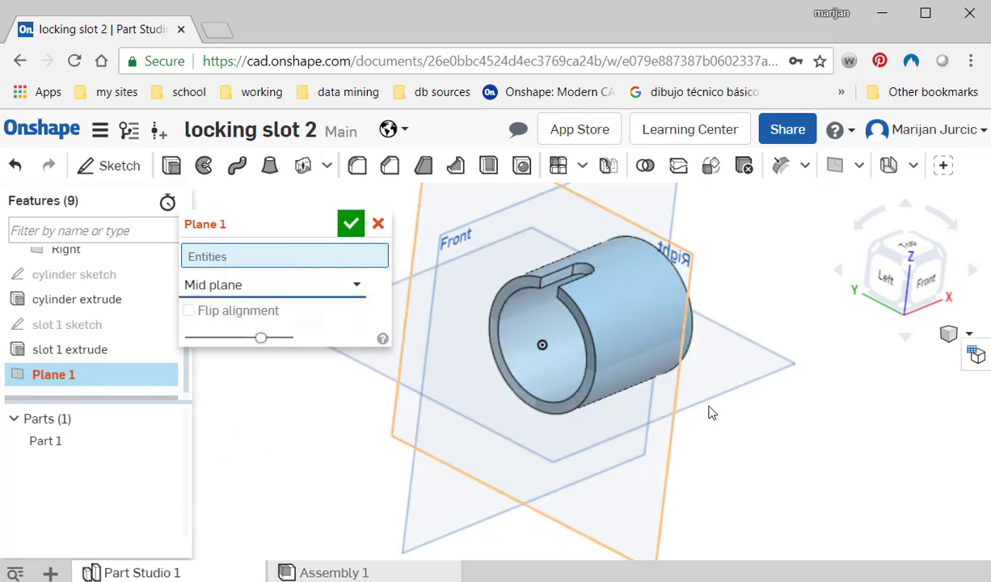
middle_drag(712, 369, 784, 410)
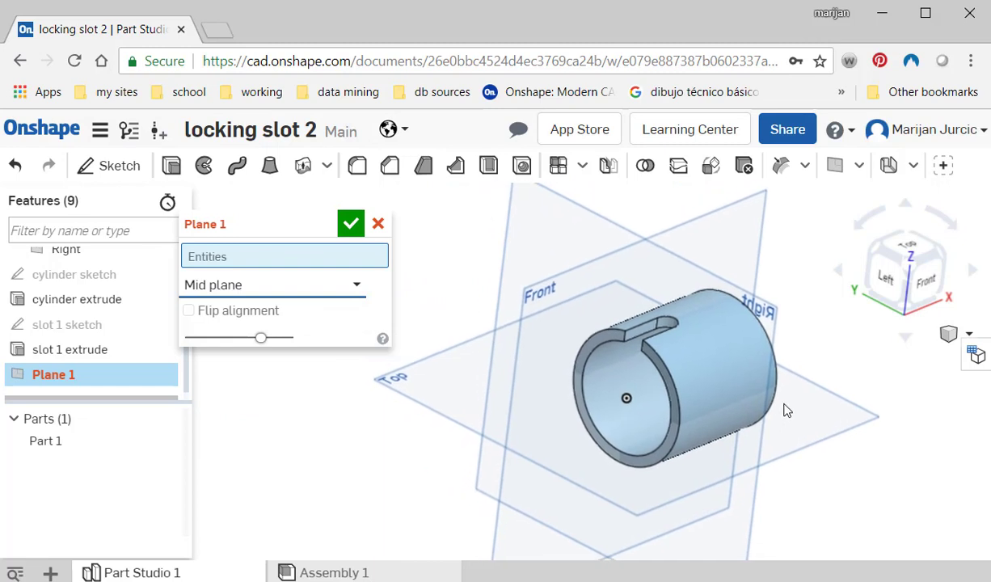
click(743, 234)
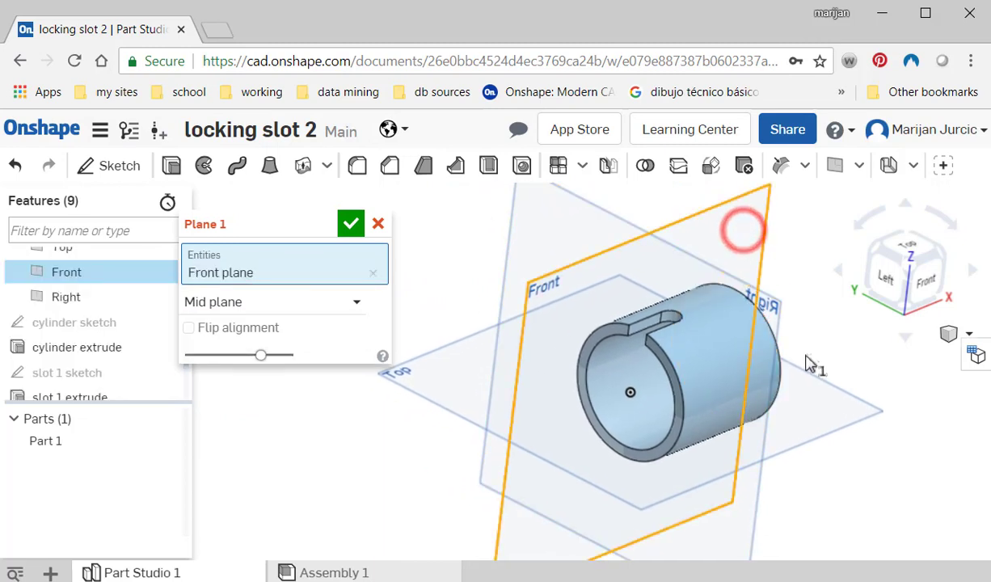
click(838, 409)
middle_drag(830, 422, 859, 404)
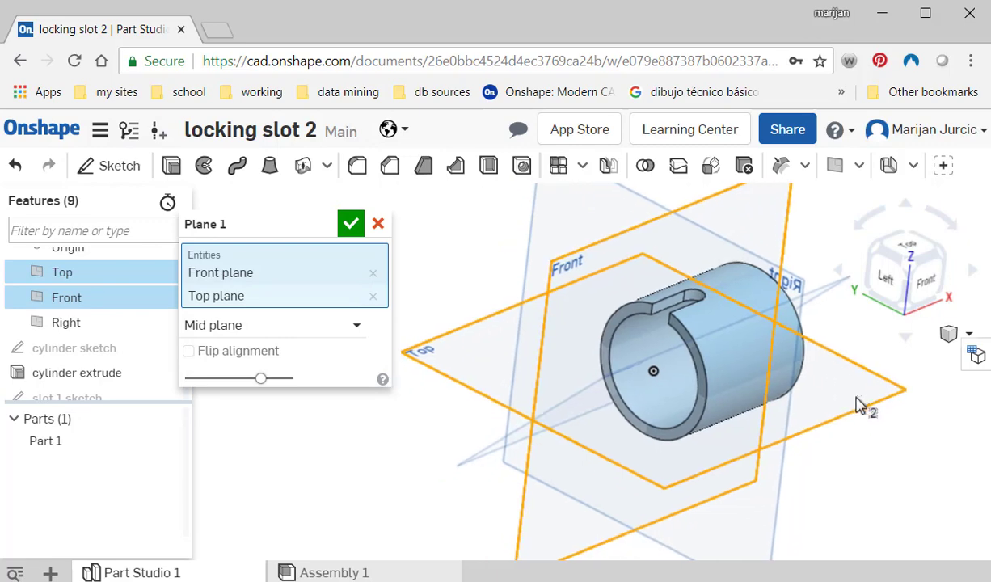
right_drag(781, 439, 830, 437)
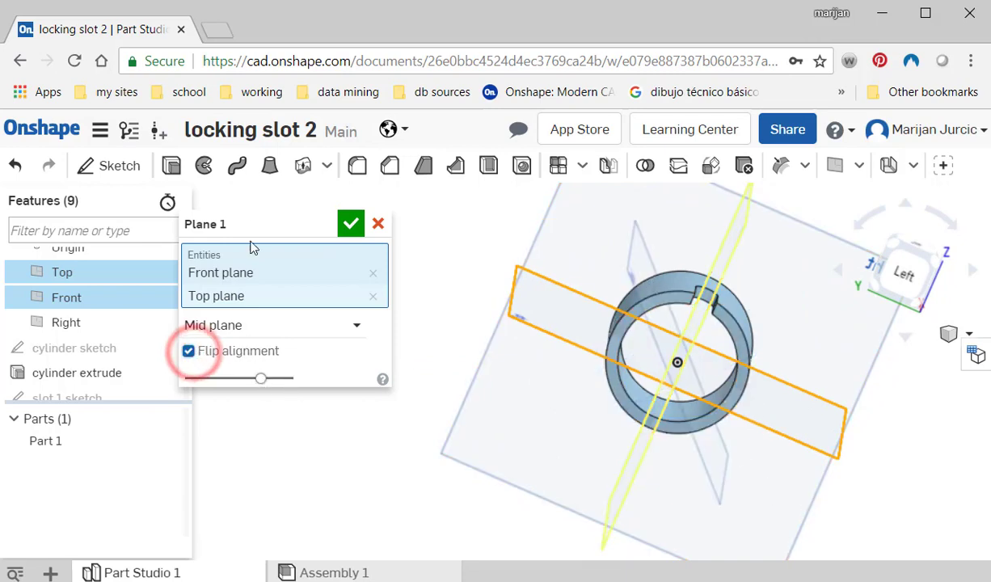
click(315, 230)
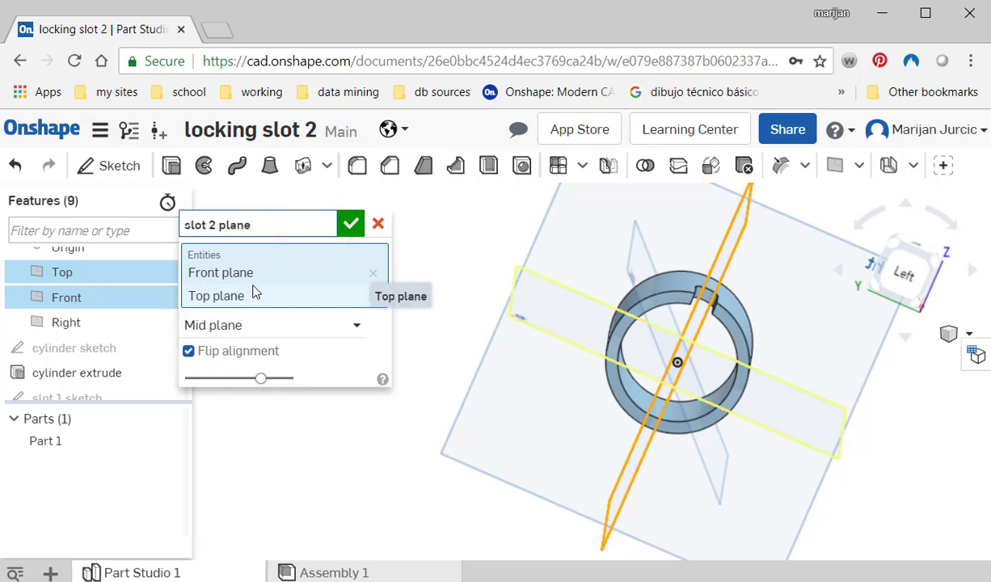
click(354, 223)
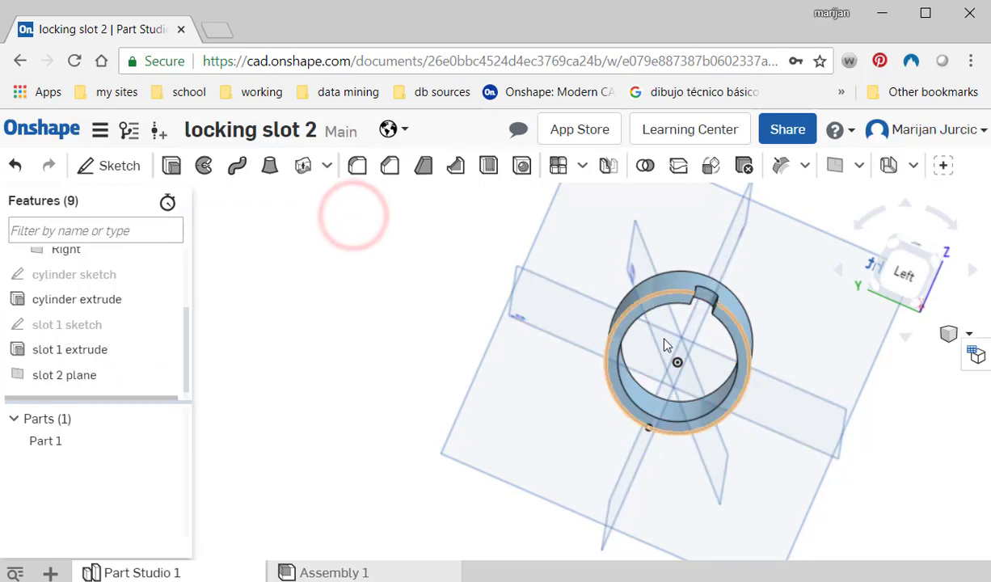
- Hide the default Top and Front planes so that they no longer overlap the slot 2 plane
right_drag(637, 376, 559, 359)
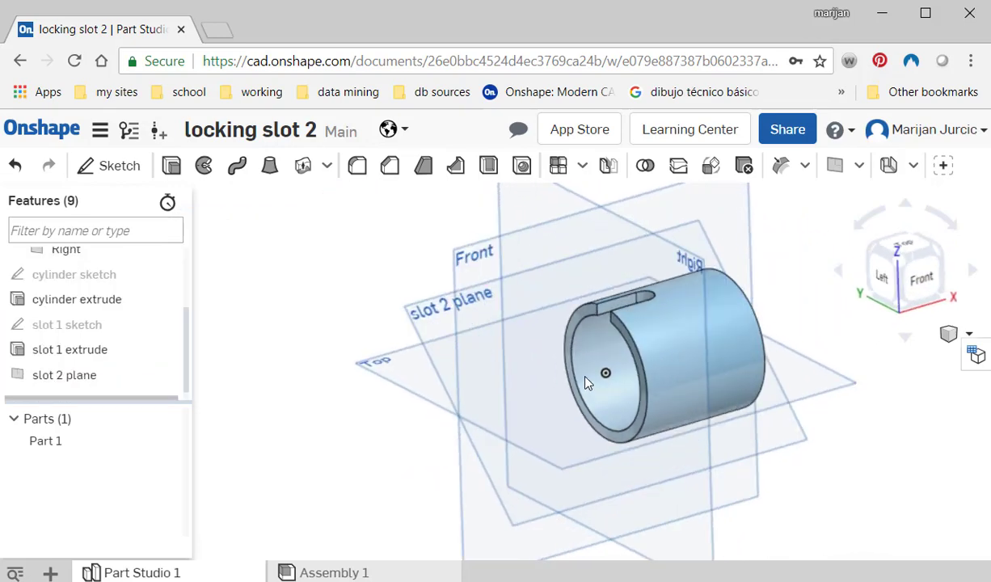
click(435, 321)
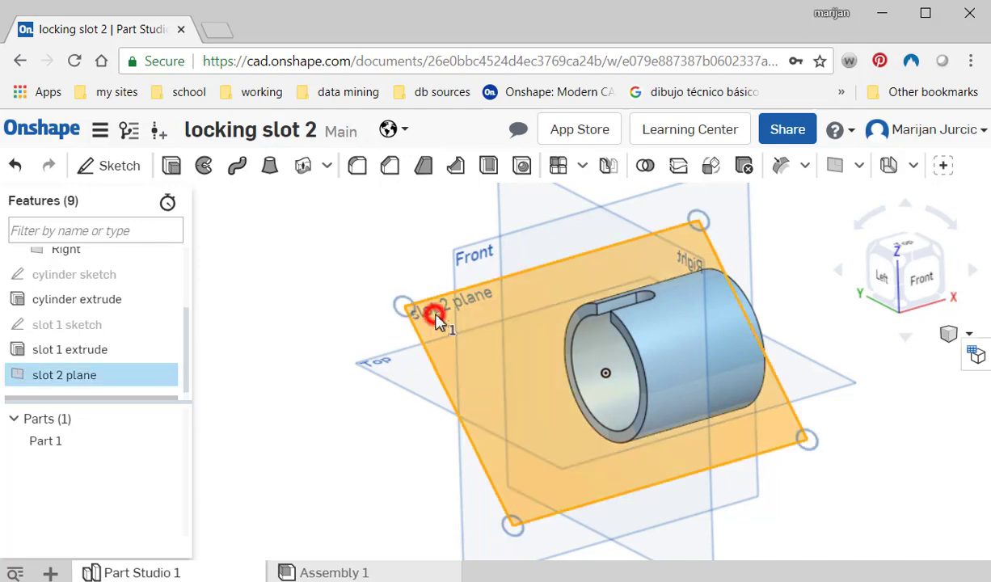
key(n)
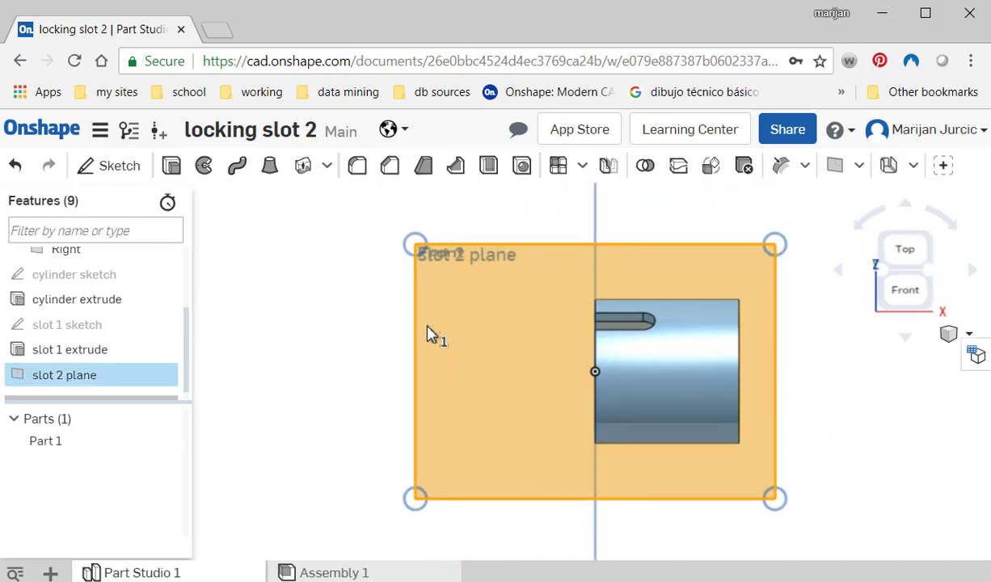
scroll(374, 347, up, 3)
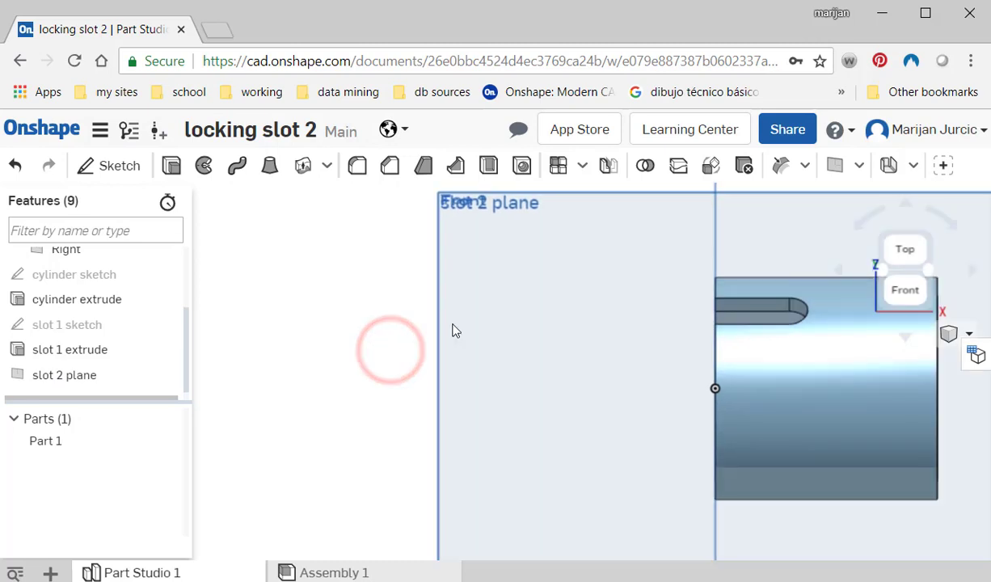
drag(185, 339, 191, 279)
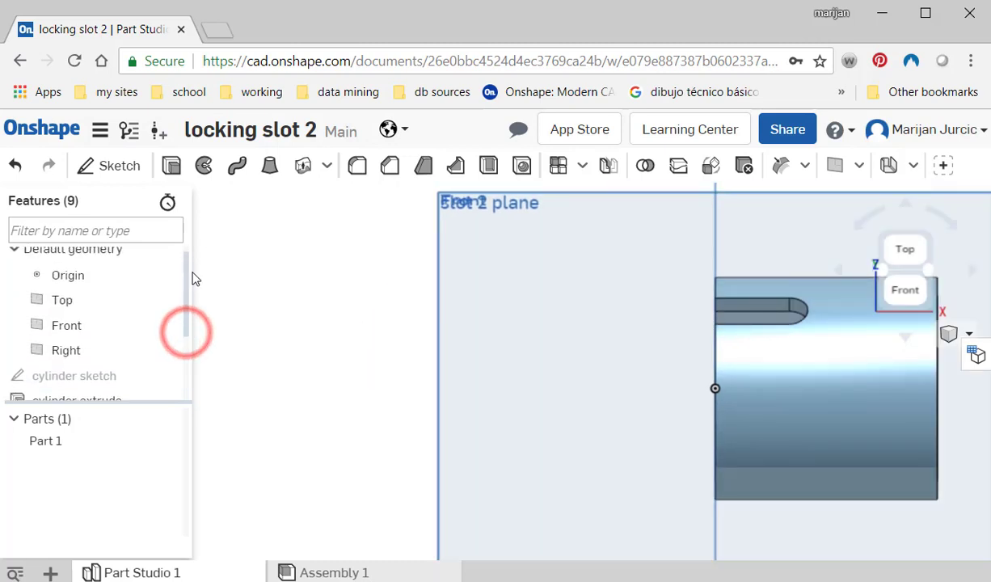
click(166, 310)
click(167, 335)
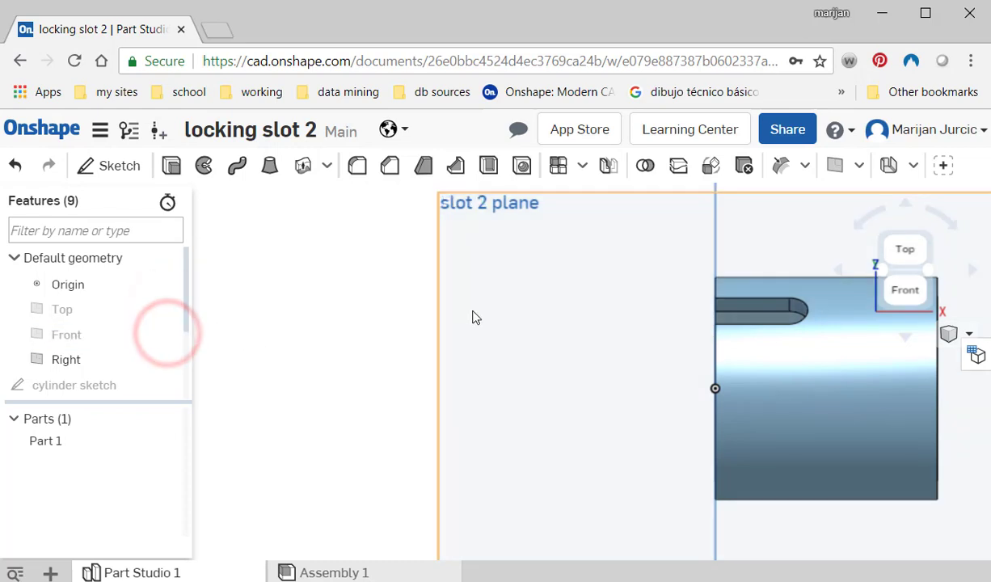
- View the slot 2 plane face-on and create a new, empty sketch on it
mouse_move(597, 345)
right_down()
mouse_move(626, 349)
mouse_move(598, 352)
right_up()
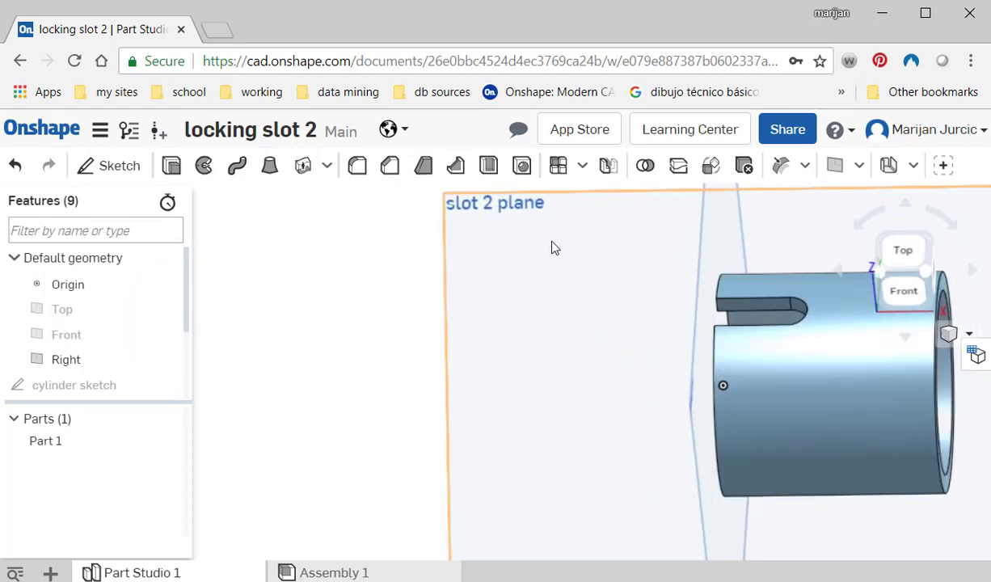
click(550, 241)
key(n)
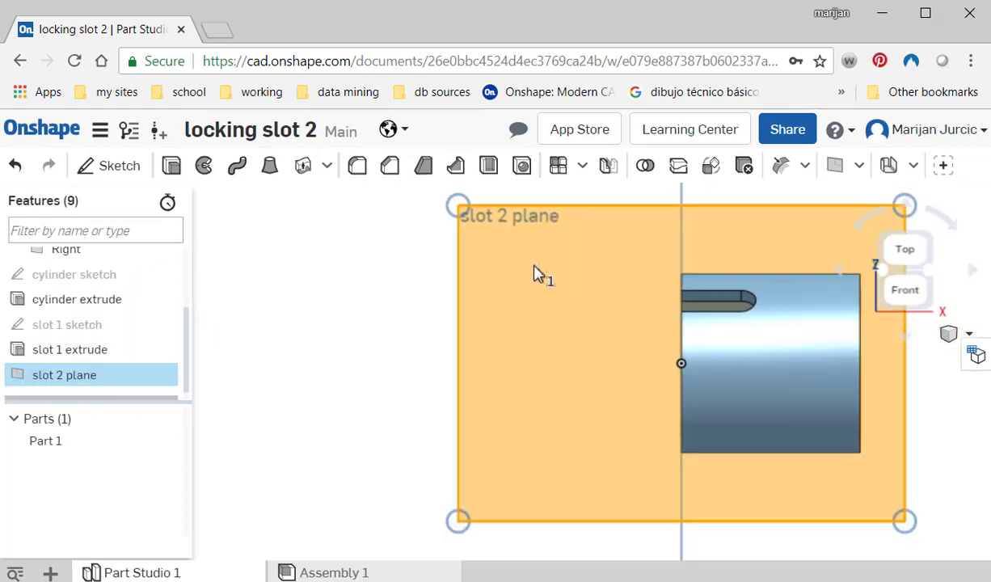
click(398, 345)
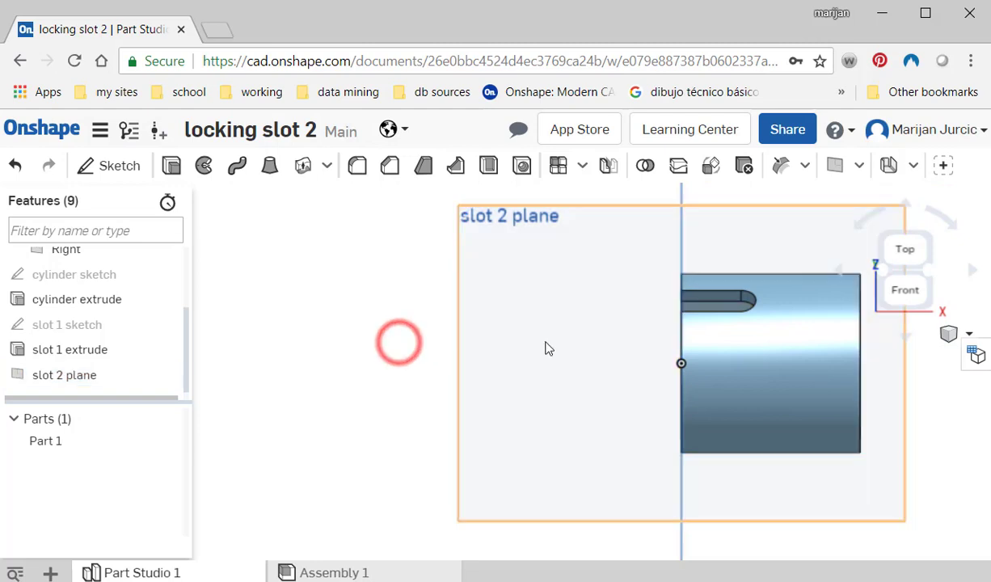
scroll(550, 346, up, 2)
middle_drag(556, 344, 378, 327)
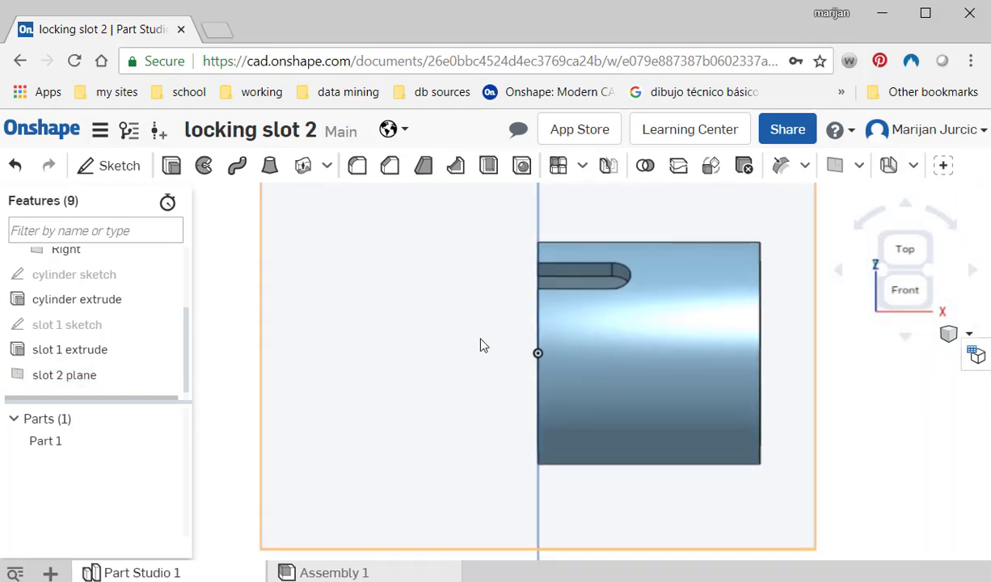
click(131, 167)
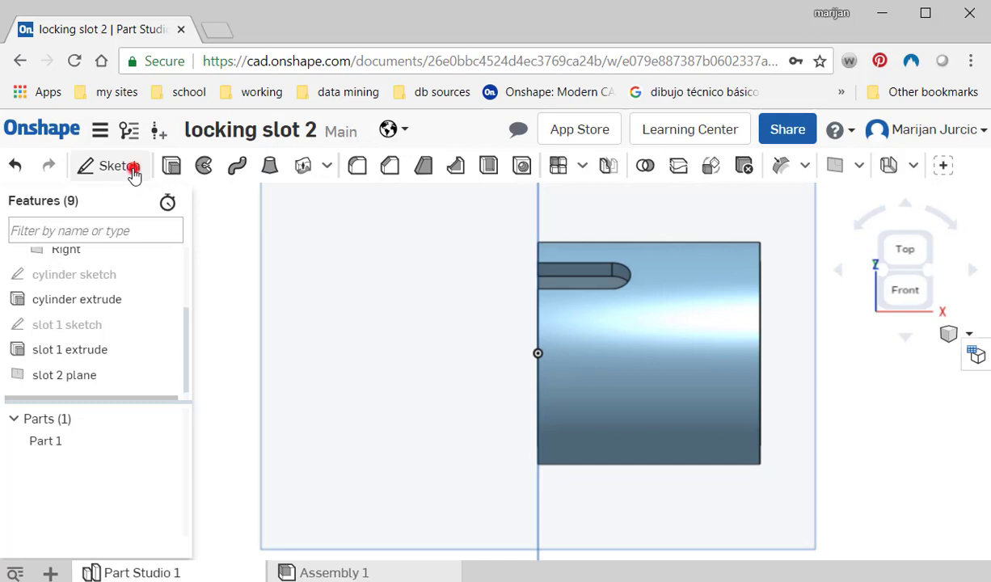
click(371, 378)
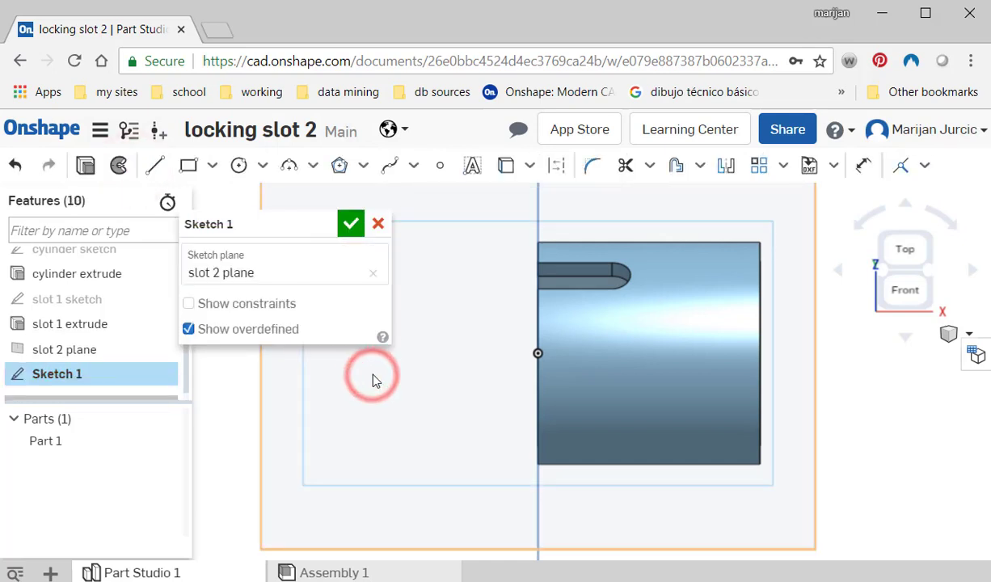
click(352, 224)
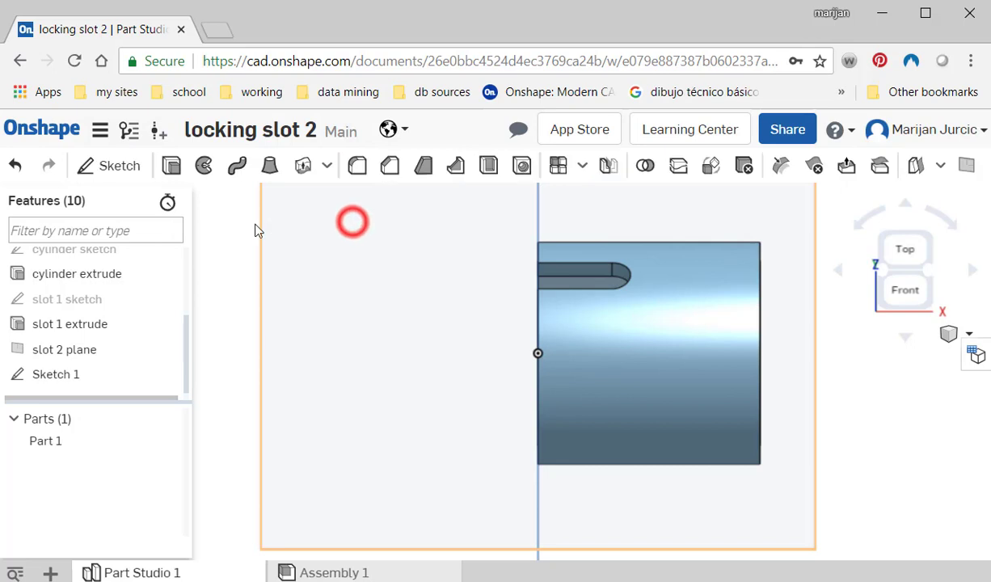
- Reopen the new sketch on the slot 2 plane and rename it "slot 2 sketch"
double_click(83, 375)
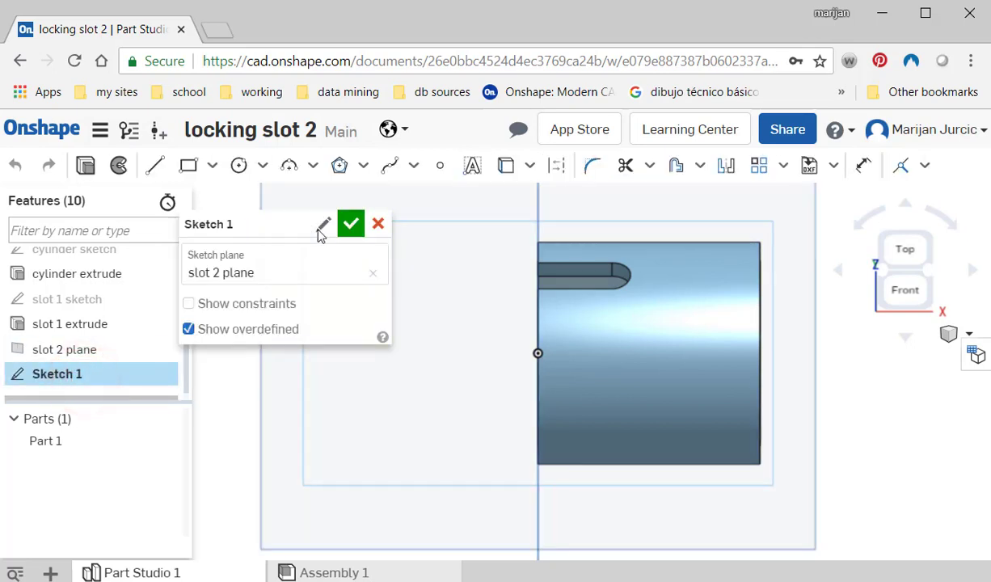
click(324, 225)
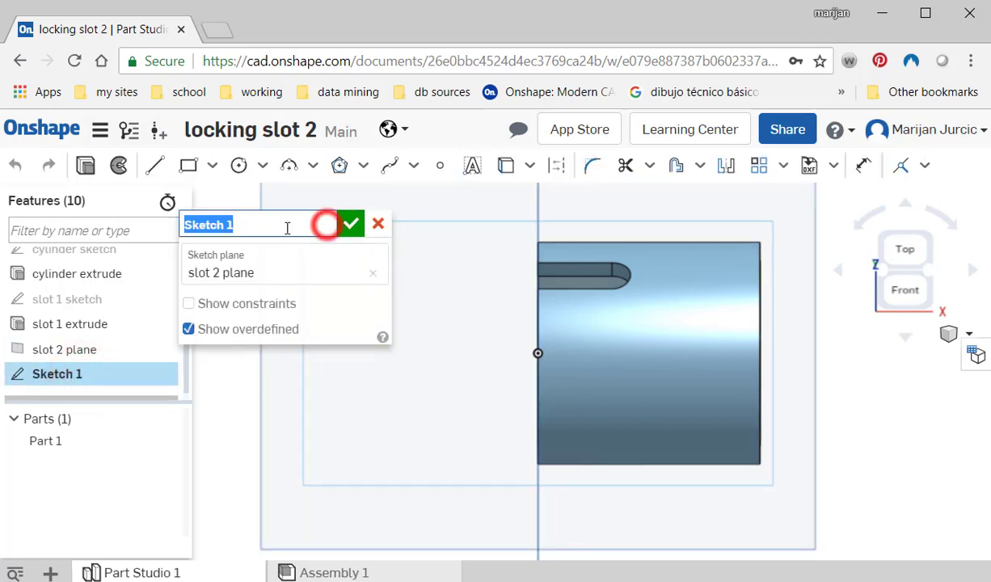
text(slot 2 s)
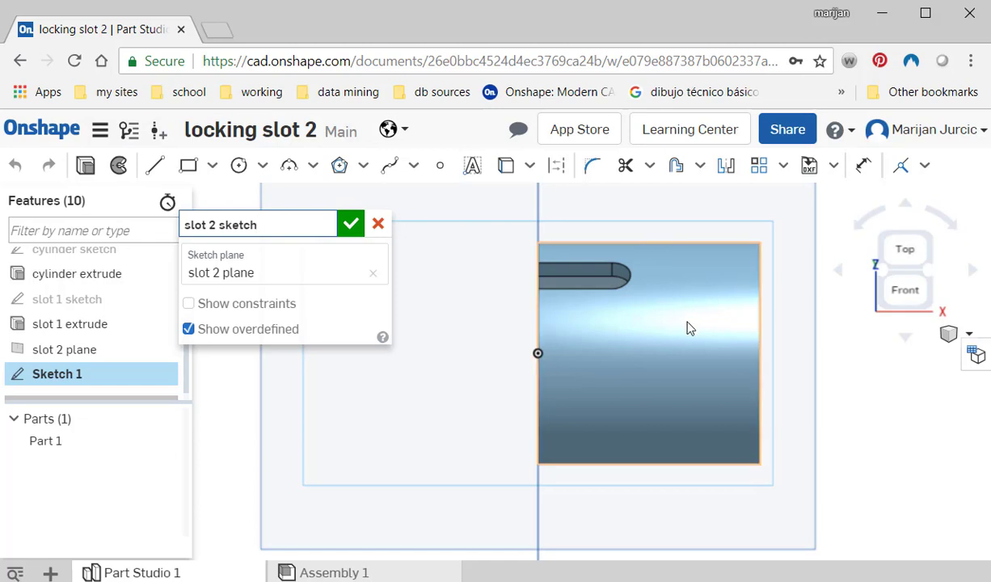
- Draw a horizontal construction line about 92 mm long from the origin along the cylinder's axis, past its far end
scroll(658, 324, up, 2)
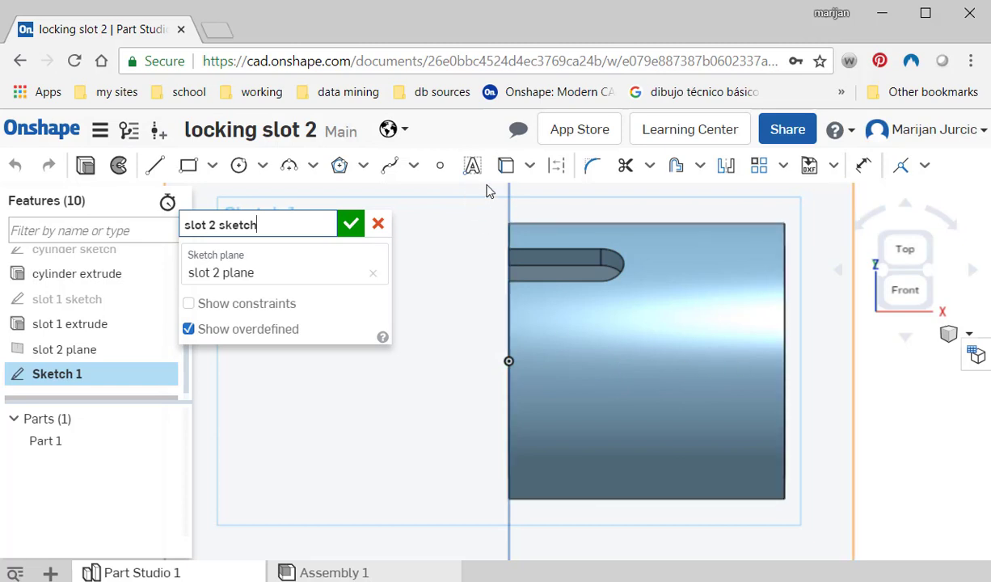
click(157, 165)
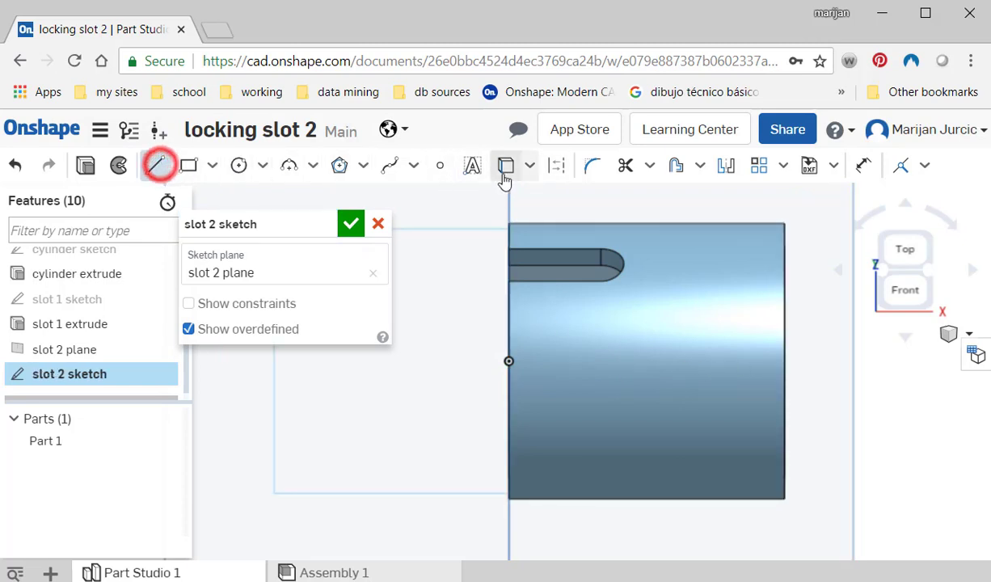
click(556, 165)
click(512, 361)
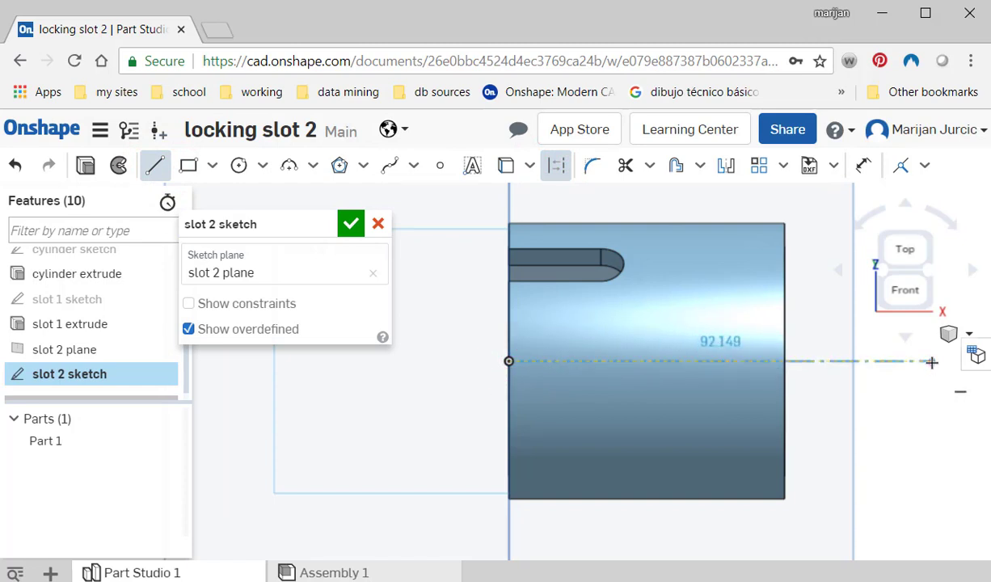
click(932, 361)
key(Escape)
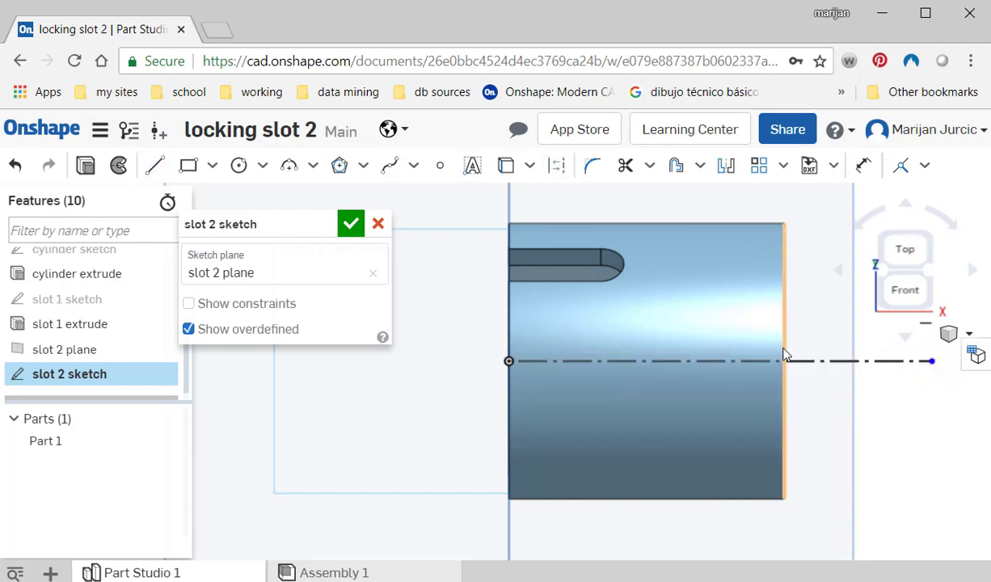
- Draw a 10 mm diameter circle centred on the construction line within the cylinder and place its dimension label above it
click(239, 168)
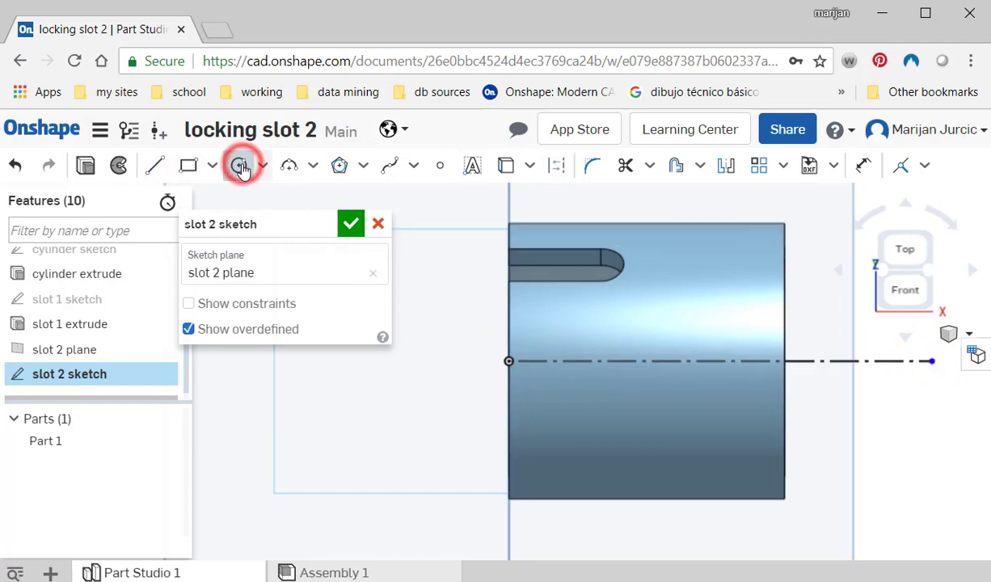
click(678, 361)
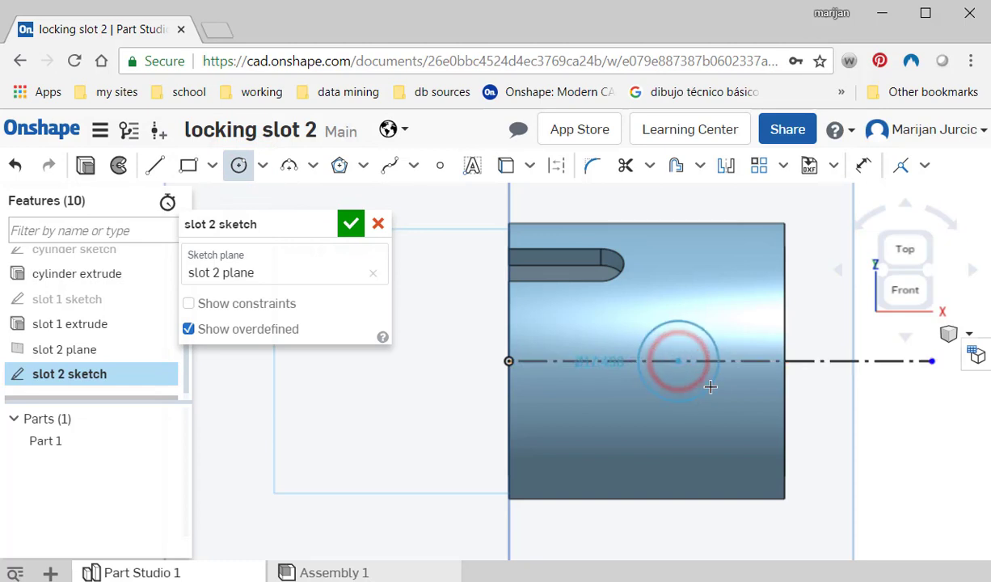
click(708, 387)
text(10)
key(Return)
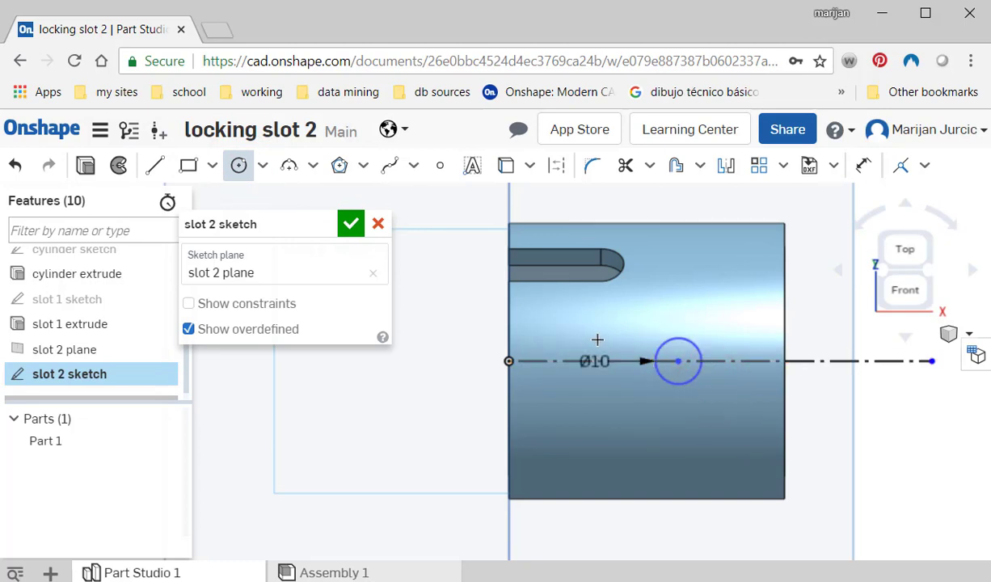
key(Escape)
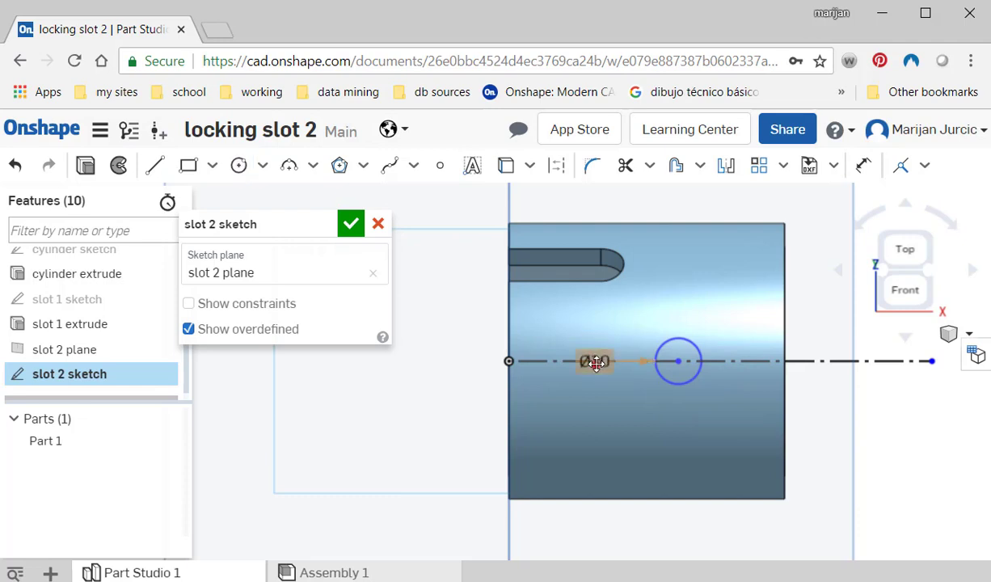
drag(595, 363, 738, 281)
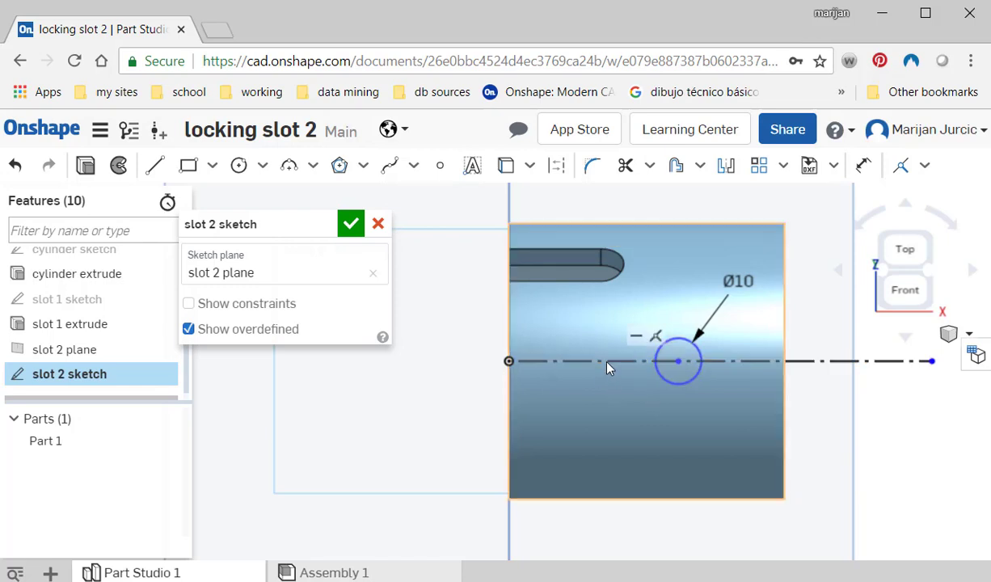
- Dimension the circle's centre 40 mm from the origin and position the dimension label below the construction line
key(u)
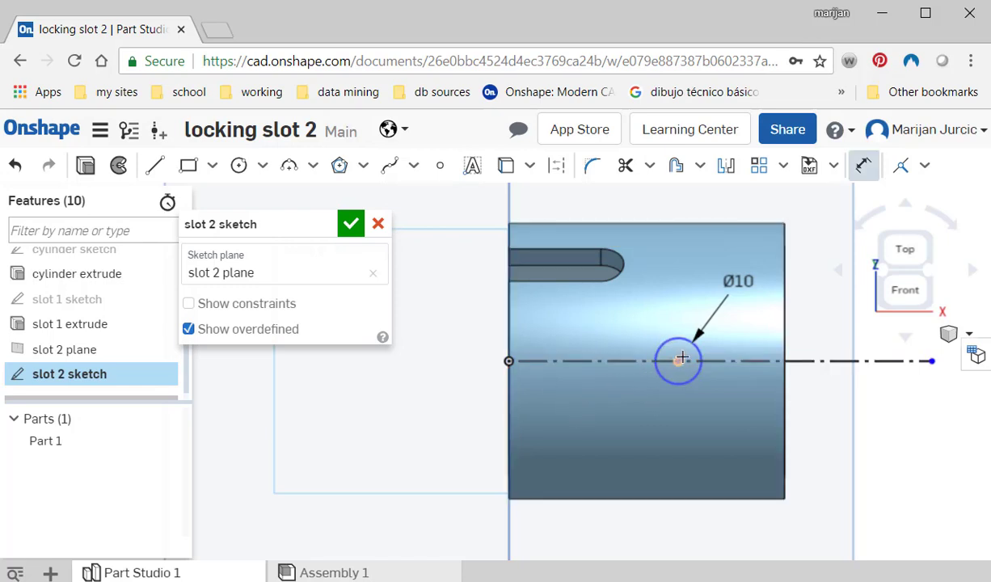
click(509, 360)
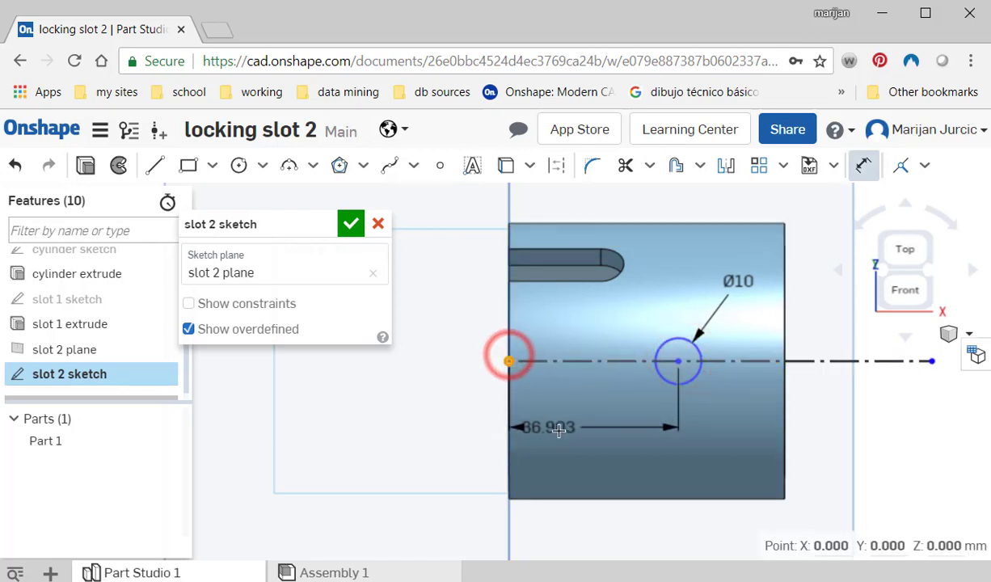
click(571, 427)
text(40)
key(Return)
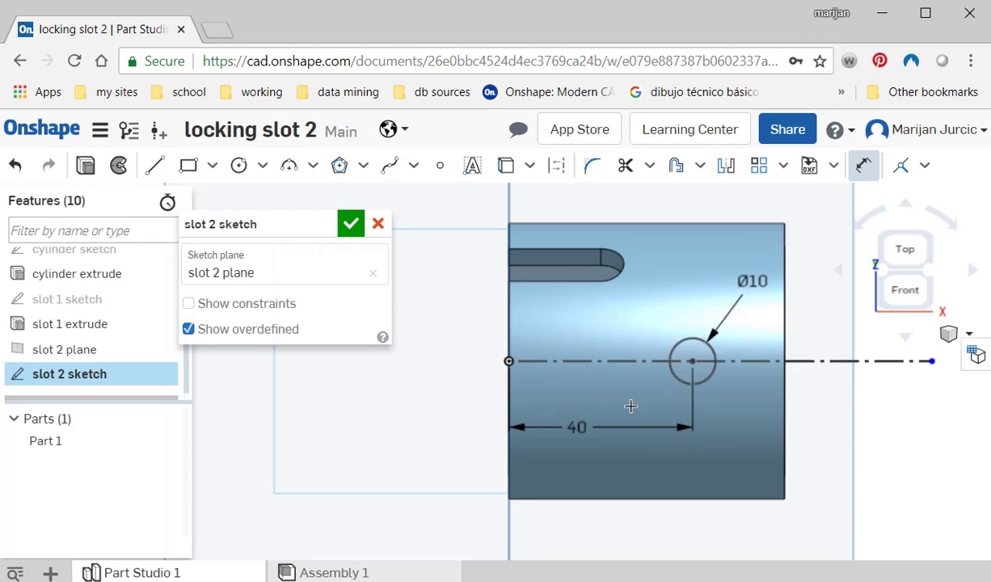
click(585, 426)
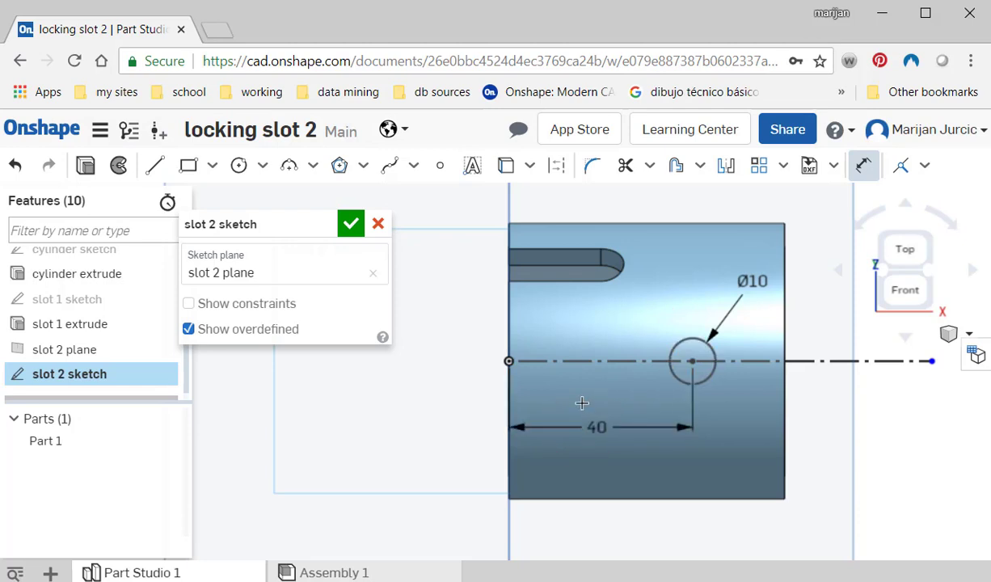
- Draw a second 10 mm diameter circle centred on the construction line, between the origin and the first circle
click(239, 165)
click(569, 361)
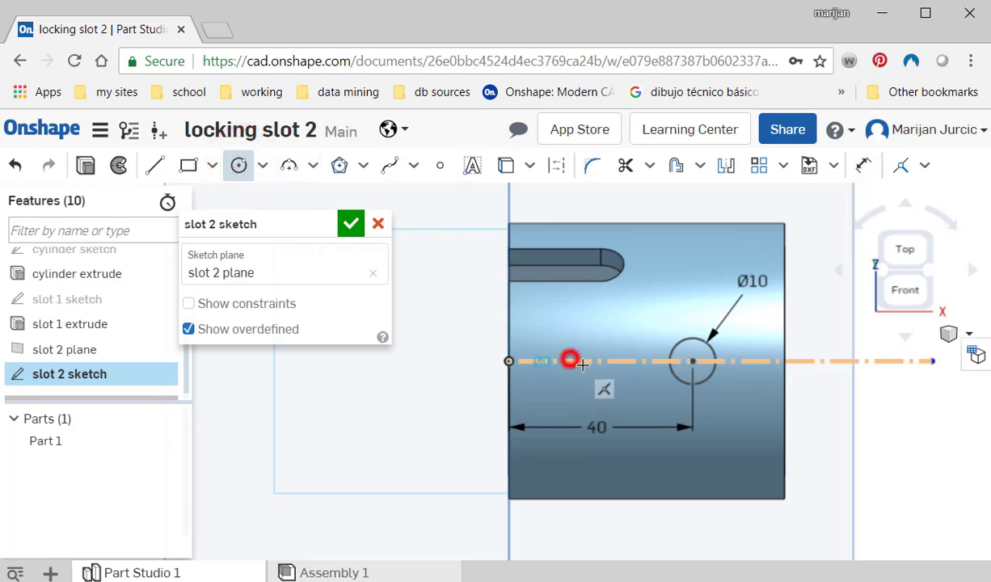
click(598, 377)
text(10)
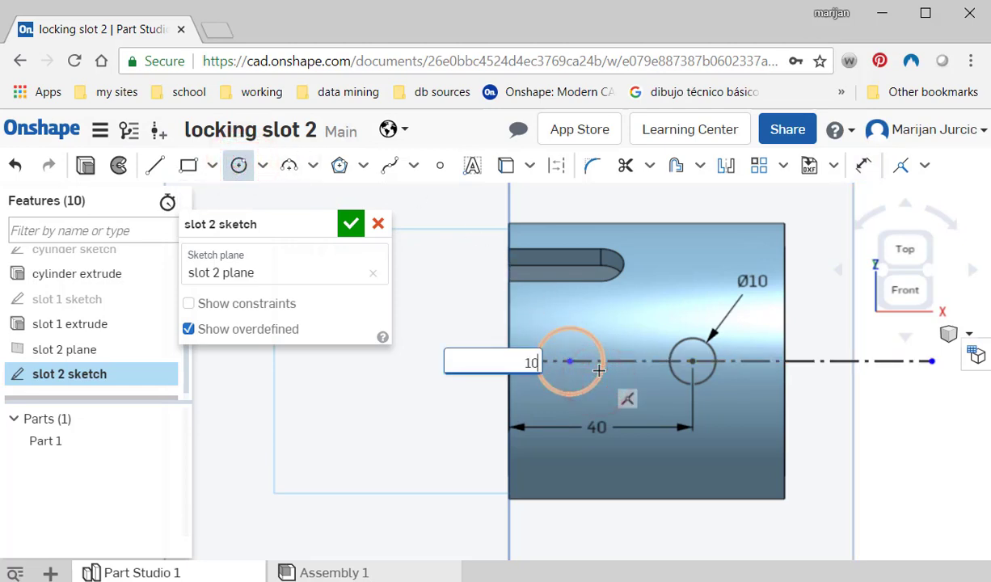
key(Return)
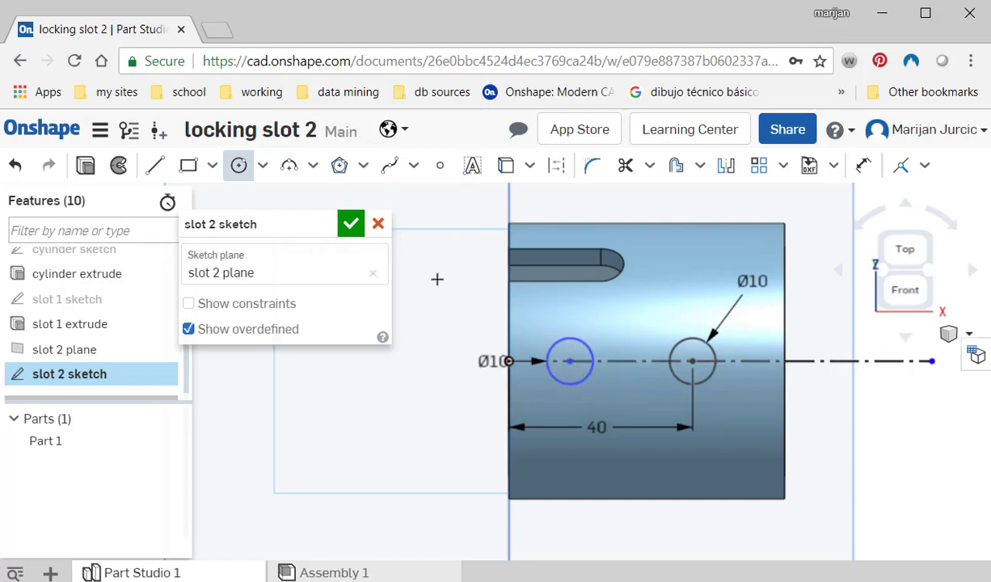
- Draw two lines joining the circles, one along their upper edges and one along their lower edges
click(156, 167)
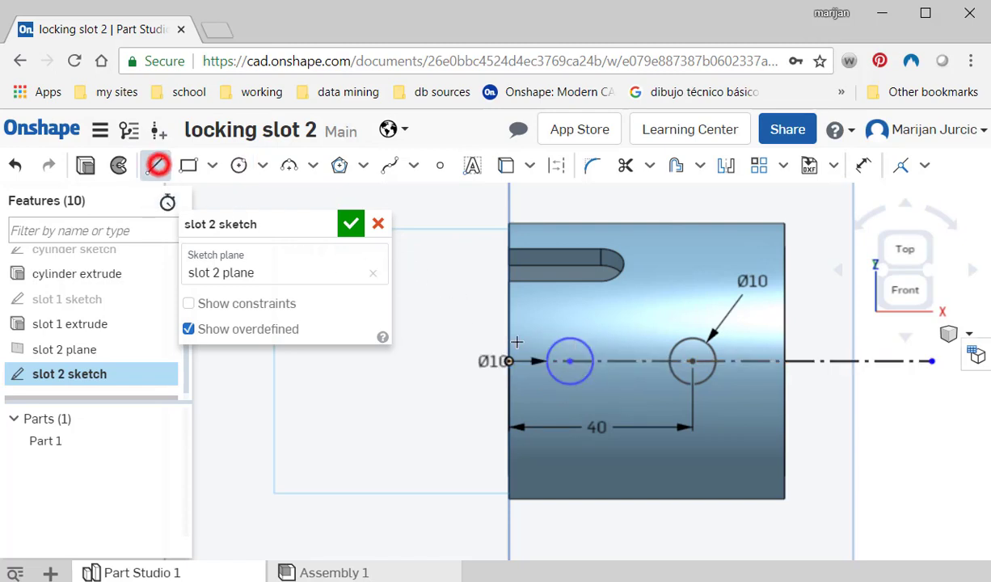
click(570, 338)
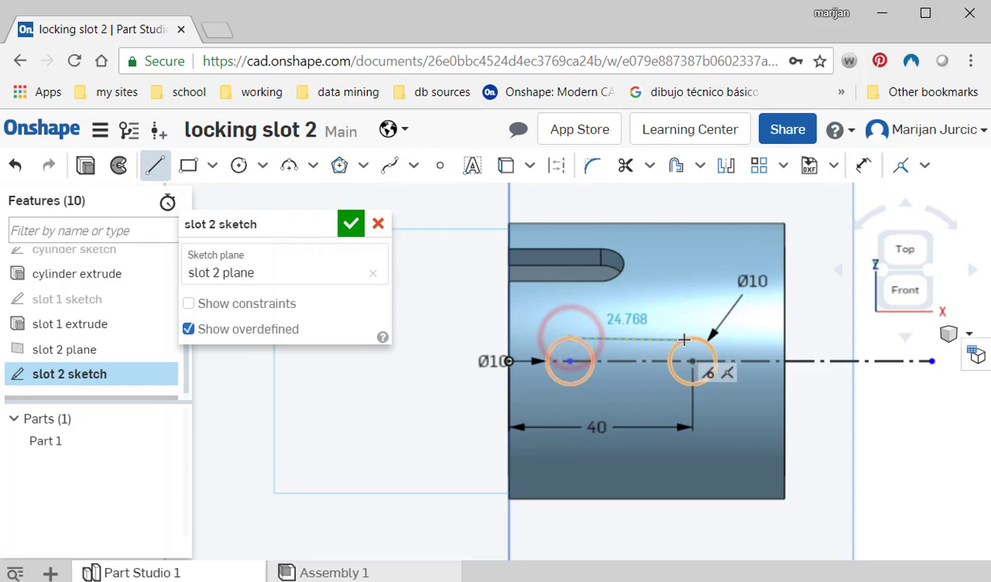
click(680, 337)
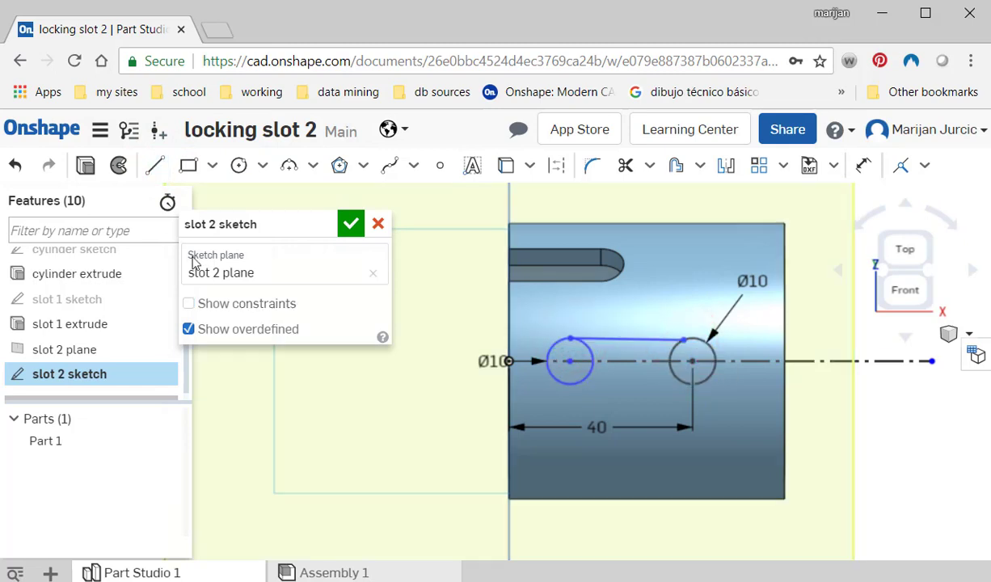
click(155, 166)
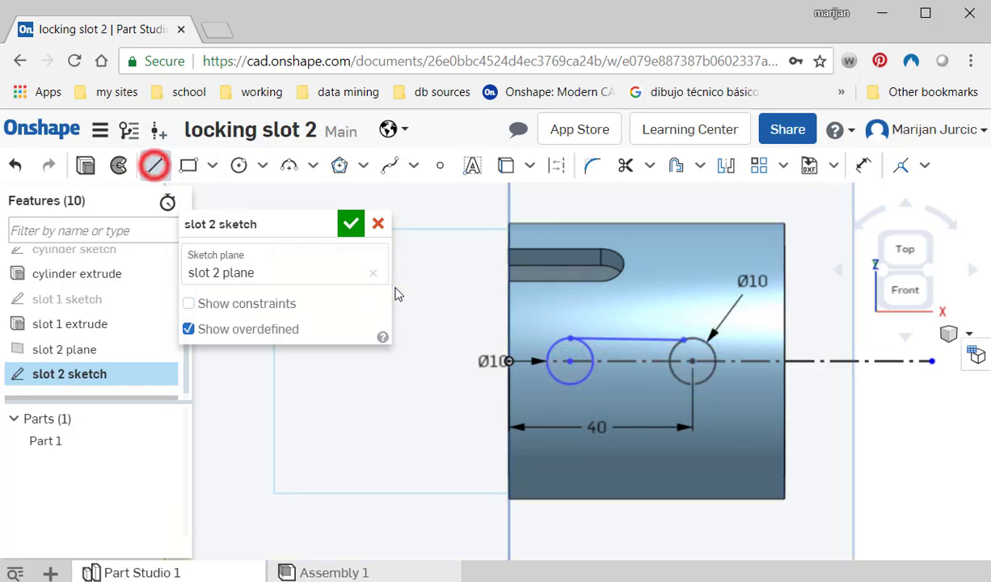
click(571, 383)
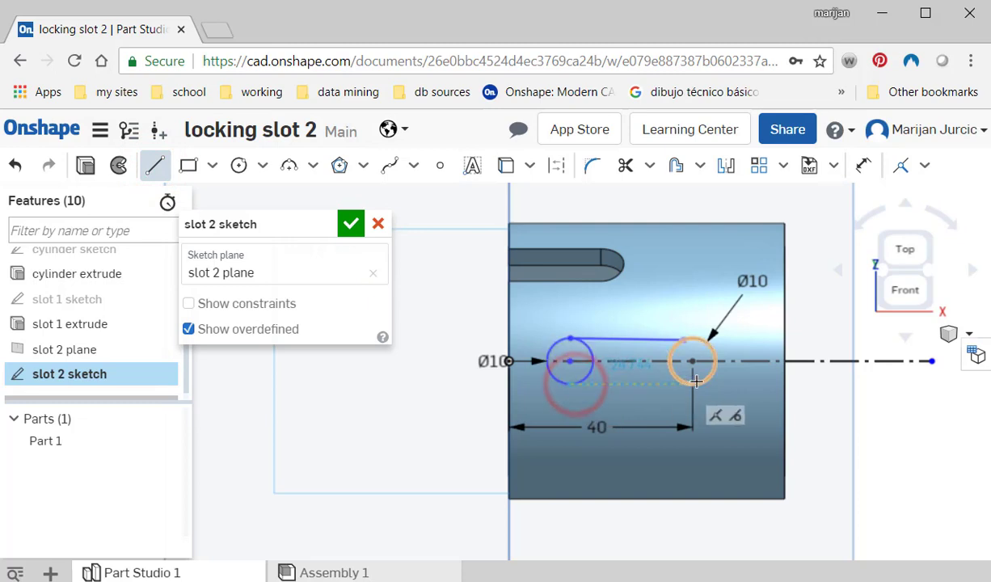
click(693, 383)
key(Escape)
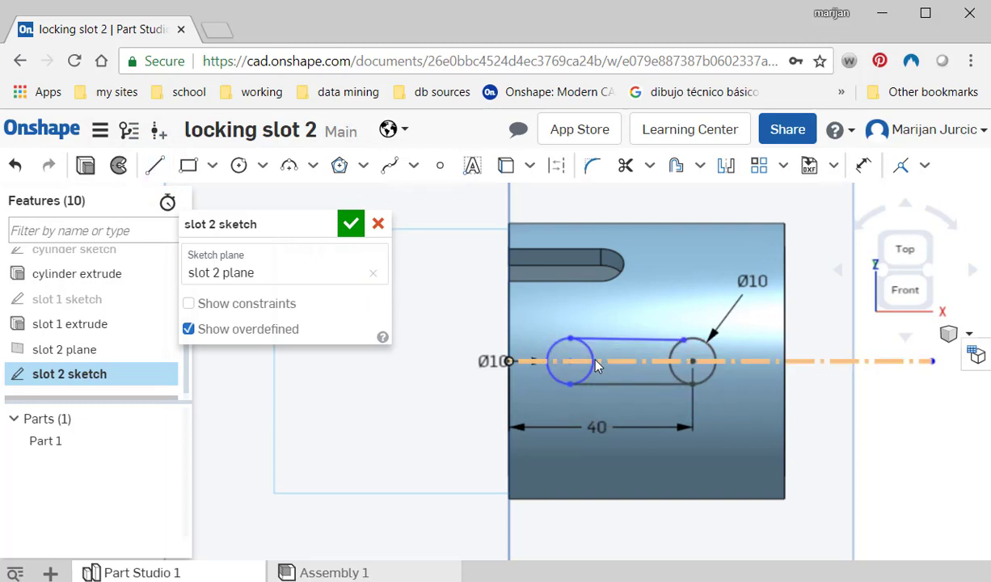
- Apply Tangent constraints between the upper connecting line and both circles
scroll(618, 361, up, 2)
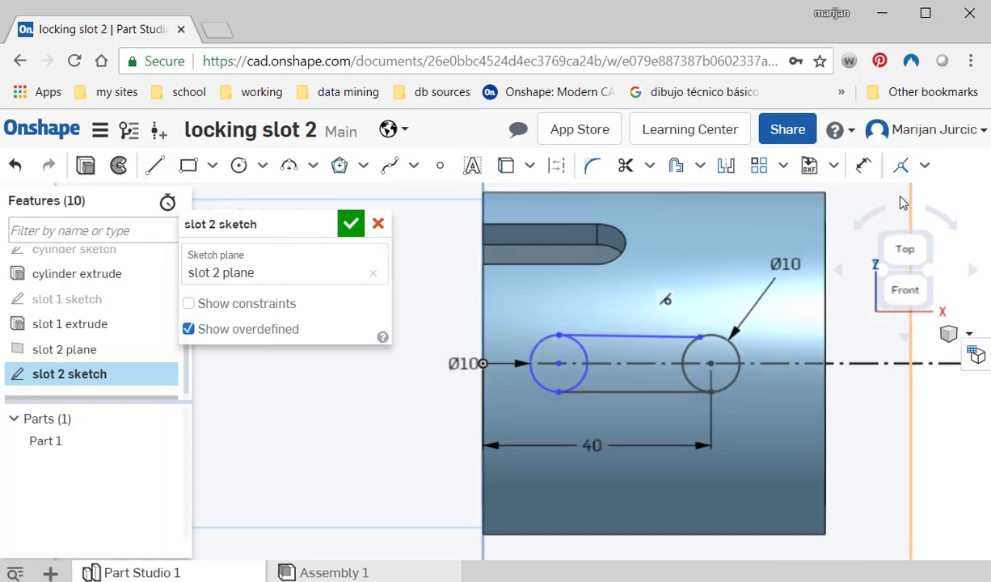
click(644, 342)
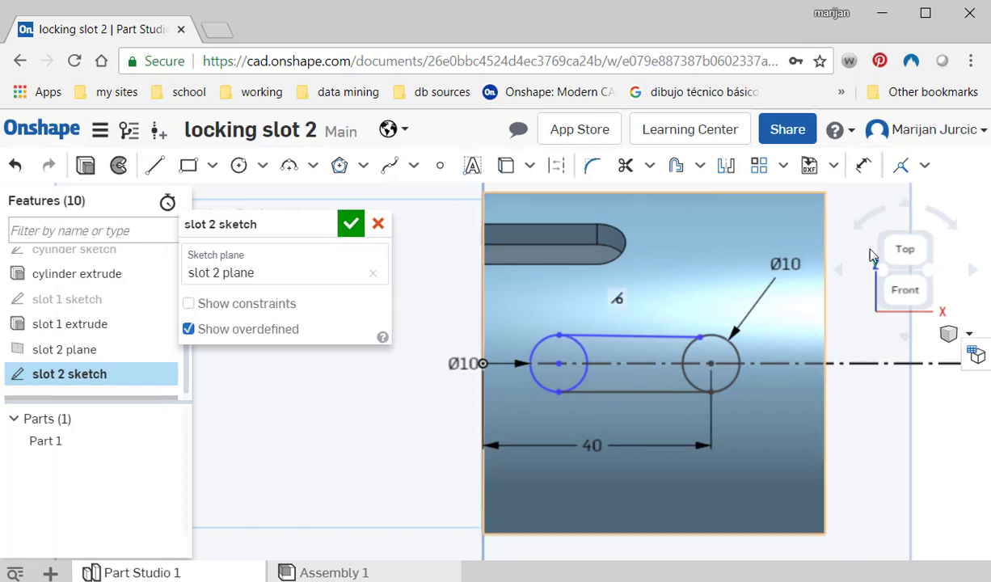
click(926, 166)
click(887, 294)
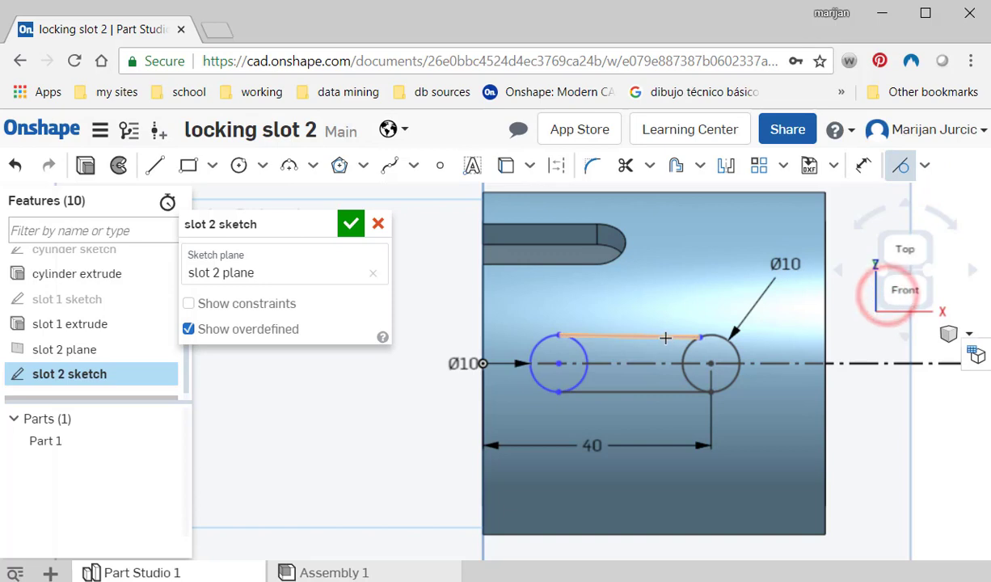
click(664, 334)
click(687, 353)
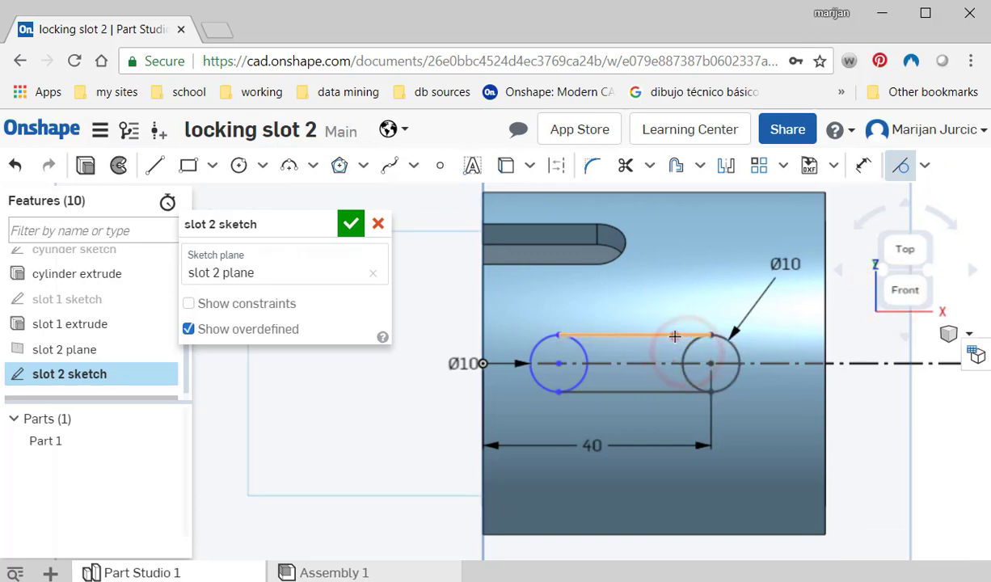
click(674, 336)
click(586, 354)
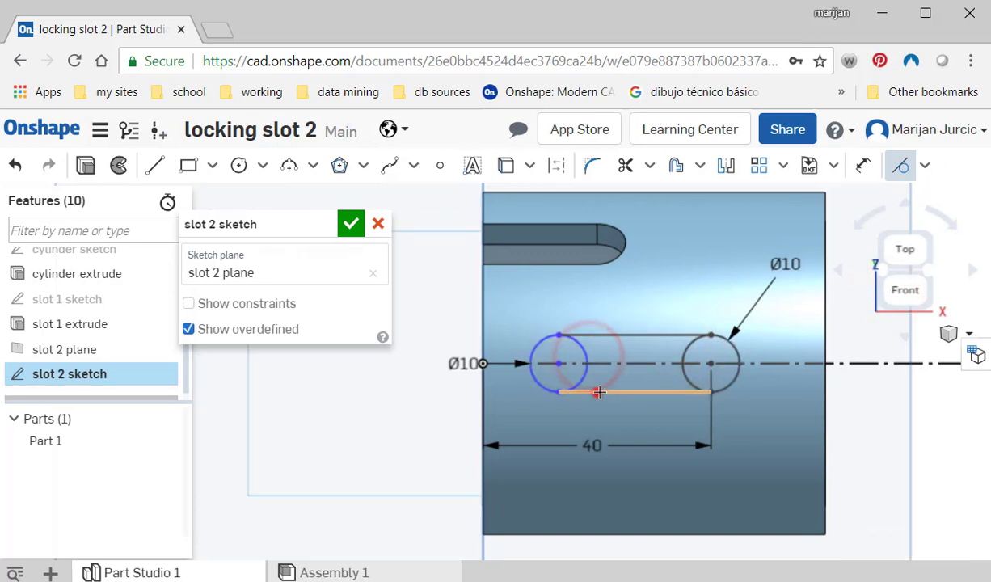
- Apply Tangent constraints between the lower connecting line and both circles, and delete the vertical constraint at the circle nearer the origin
click(598, 392)
click(585, 371)
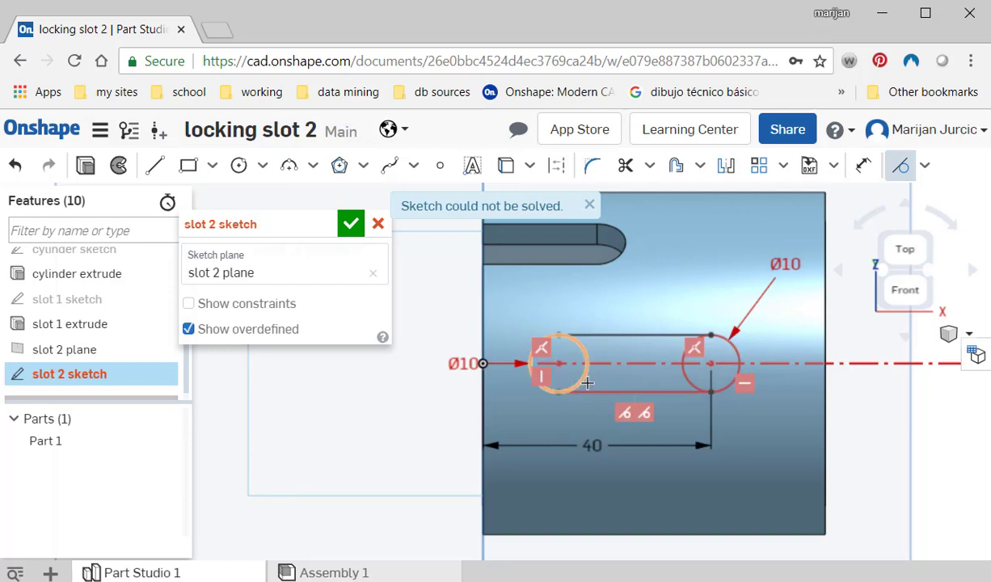
click(639, 391)
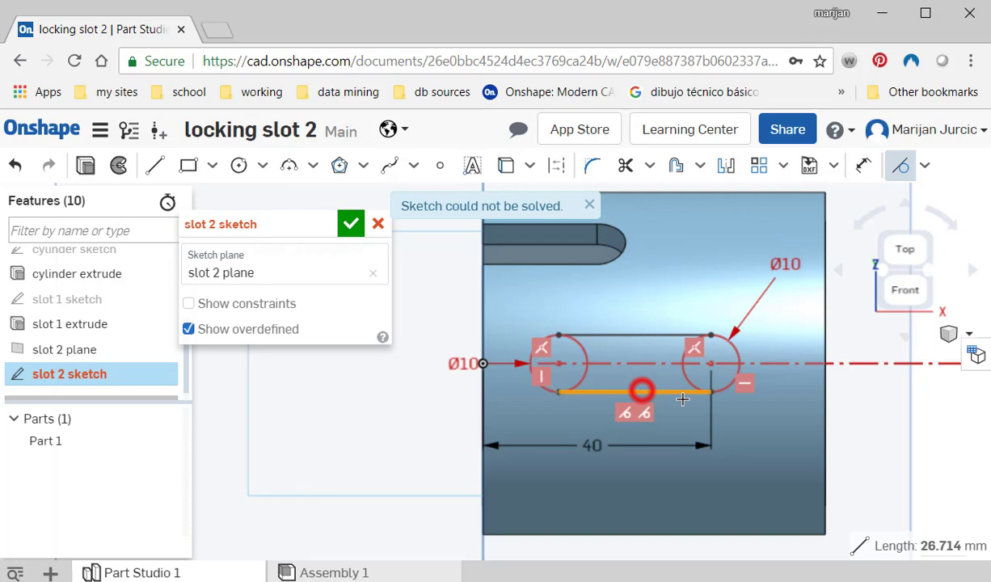
click(727, 387)
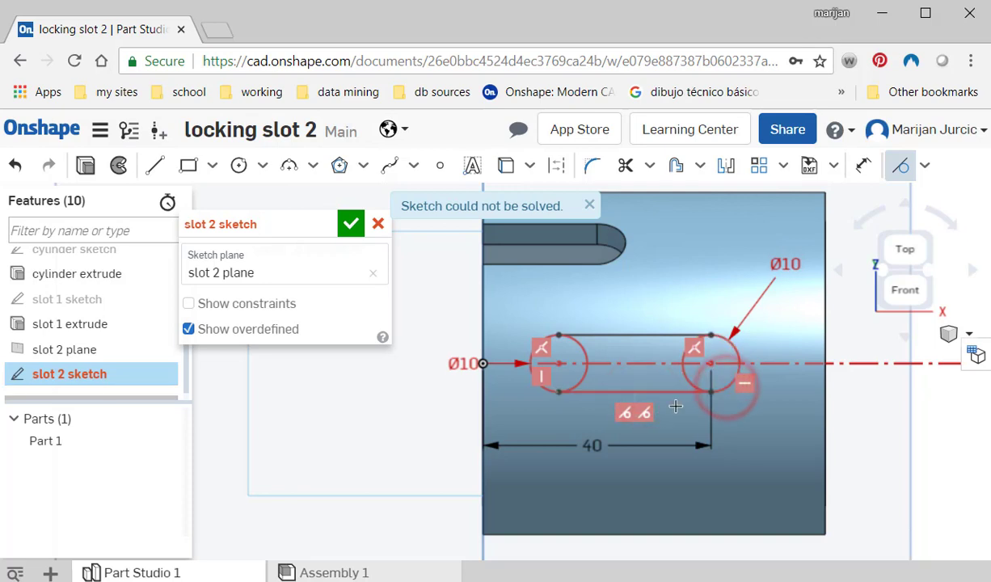
click(539, 376)
key(Delete)
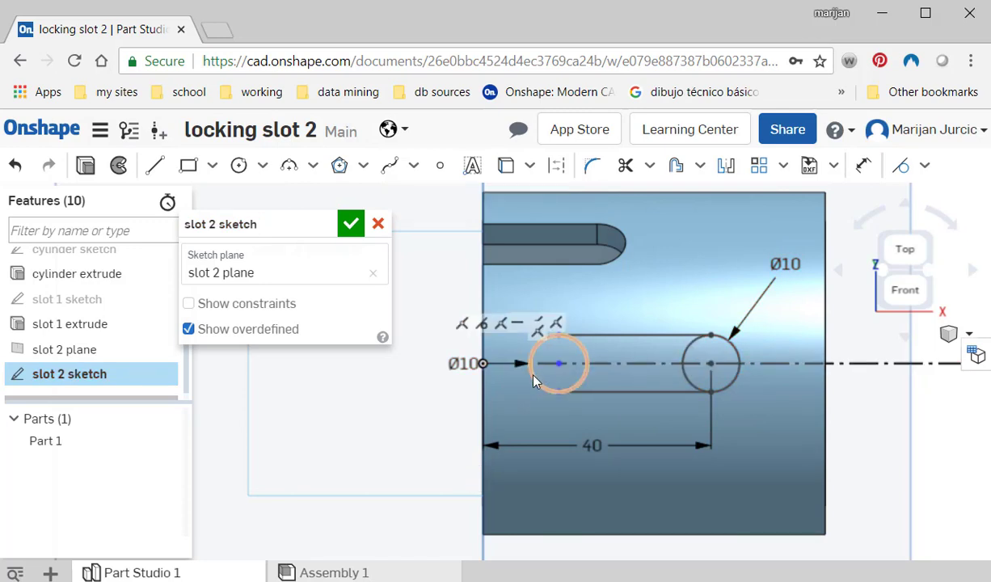
- Shift the circle nearer the origin back and forth along the construction line to test the slot's constraints, and finish the sketch
scroll(581, 390, up, 3)
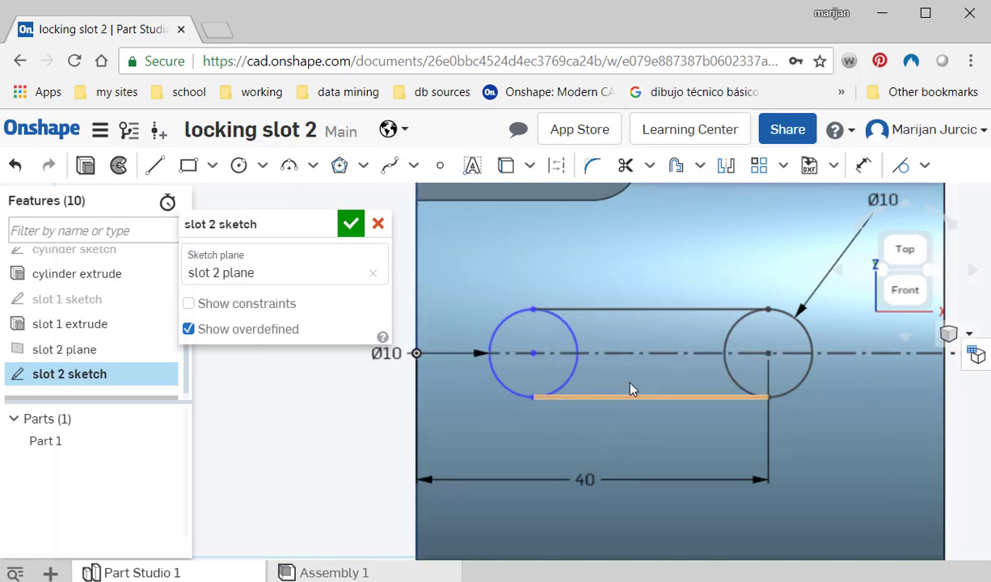
scroll(626, 400, down, 3)
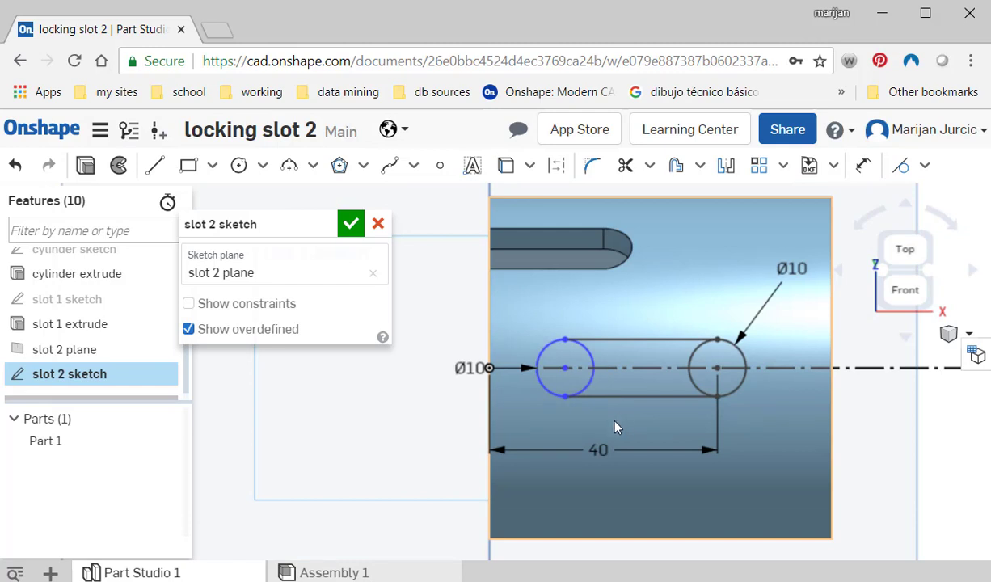
click(547, 347)
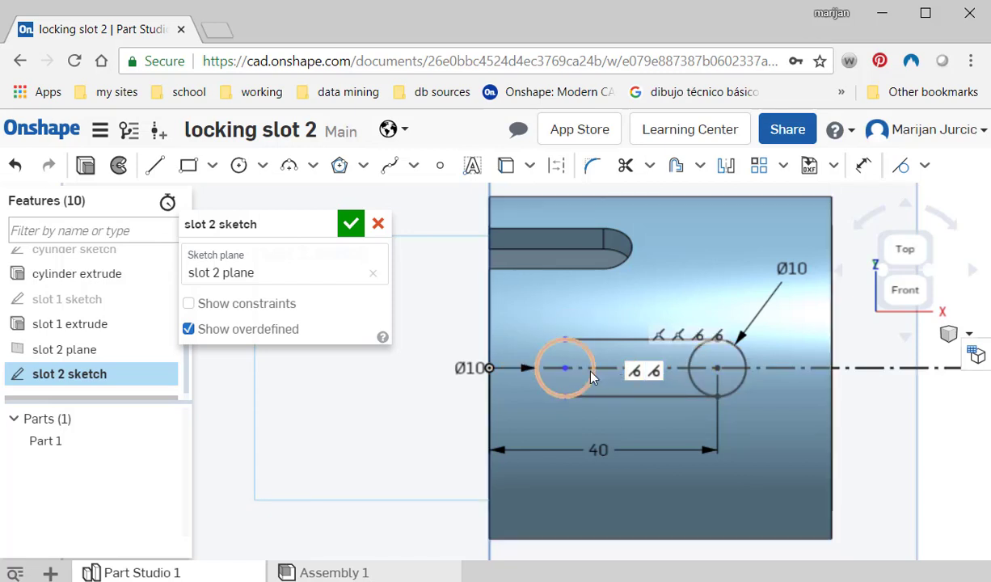
mouse_move(571, 369)
mouse_down()
mouse_move(624, 380)
mouse_move(542, 396)
mouse_up()
drag(601, 391, 601, 394)
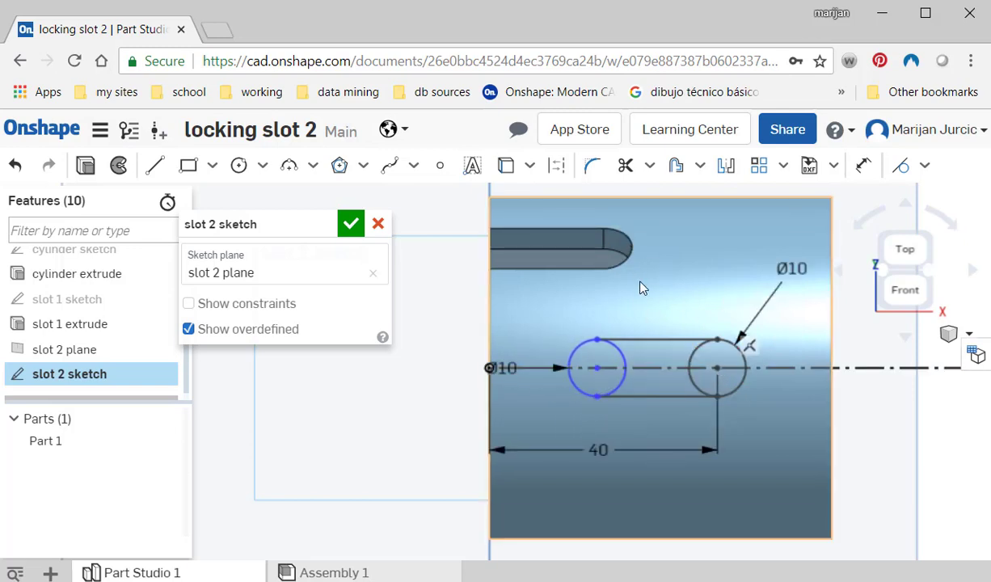
click(597, 367)
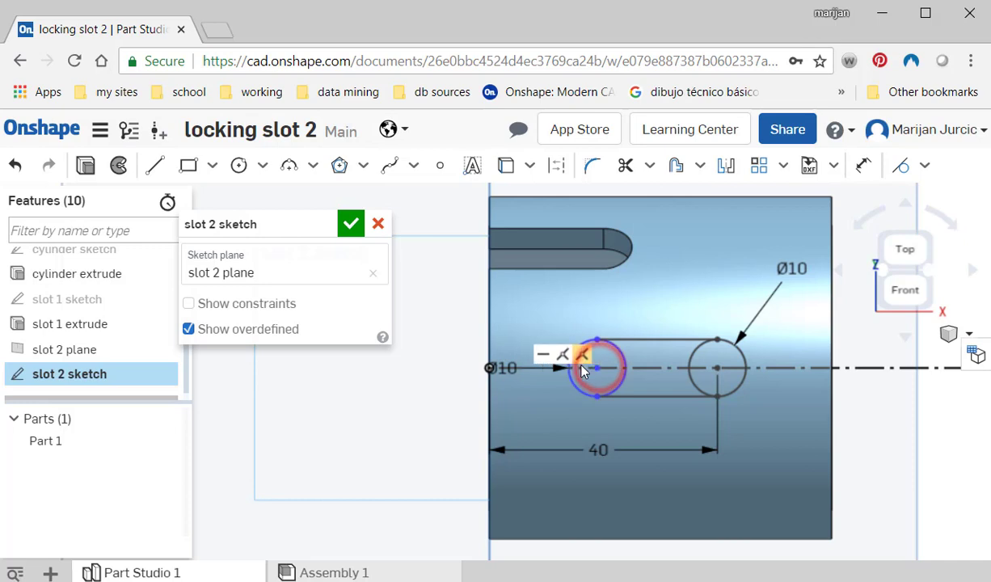
click(589, 370)
mouse_move(590, 371)
mouse_down()
mouse_move(571, 380)
mouse_move(581, 379)
mouse_up()
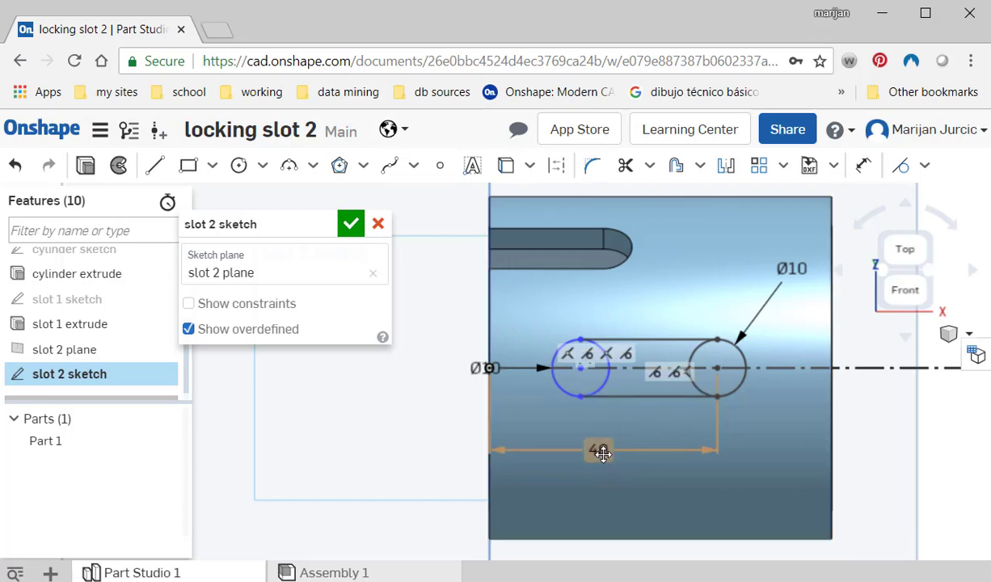
click(352, 226)
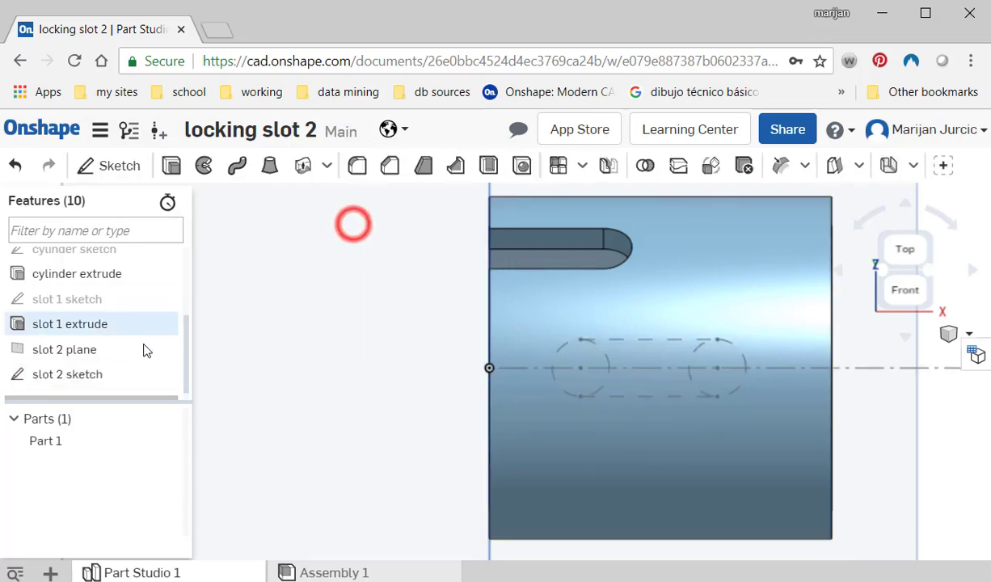
- Start a solid extrude of slot 2 sketch and name the feature Extrude slot 2
click(172, 165)
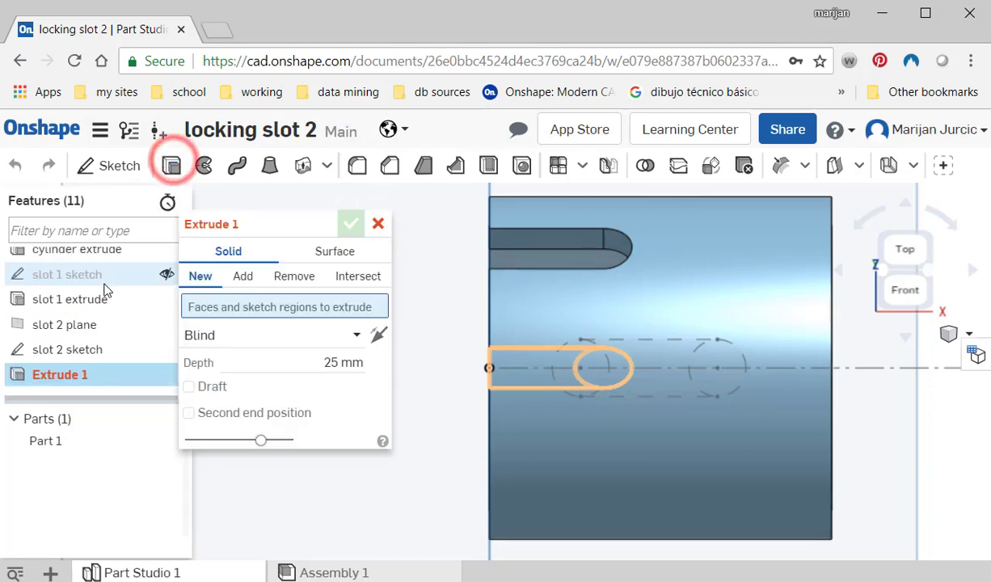
click(322, 227)
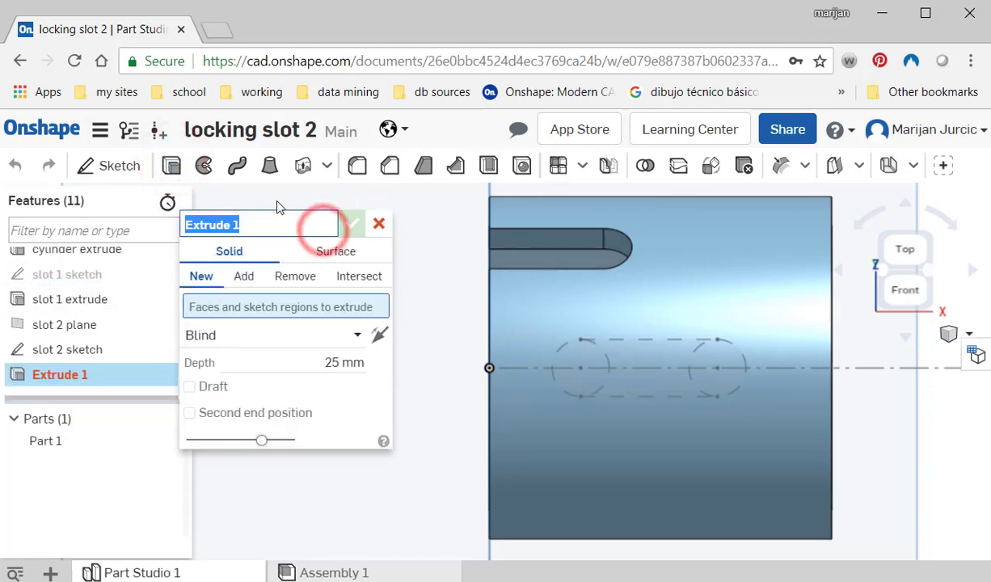
key(End)
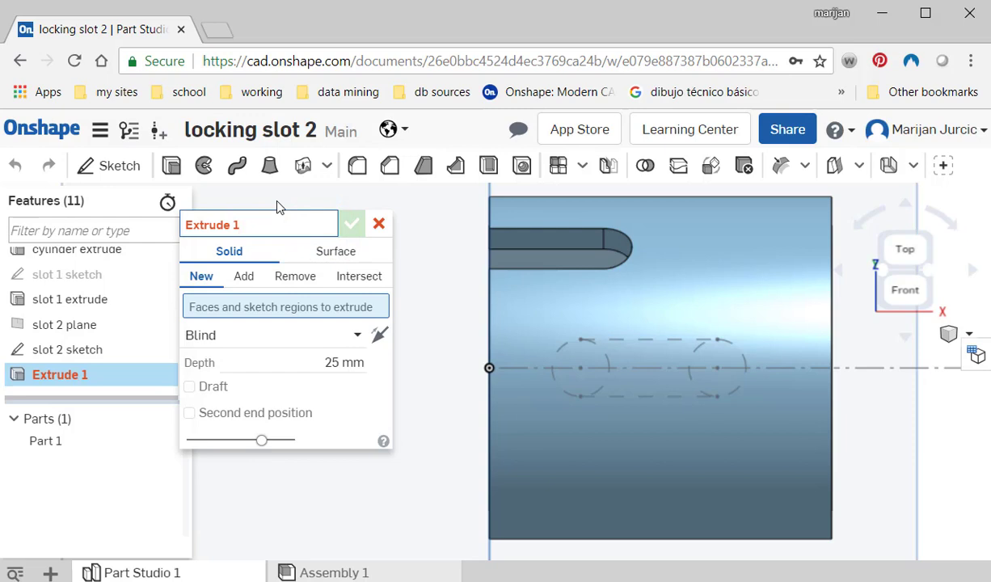
key(BackSpace)
text(slot 2)
click(252, 256)
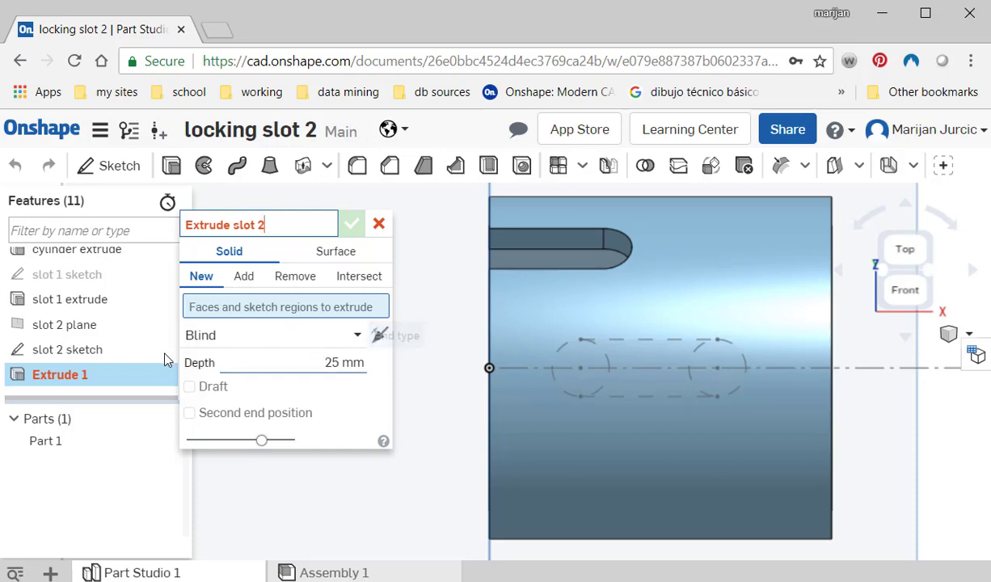
click(108, 352)
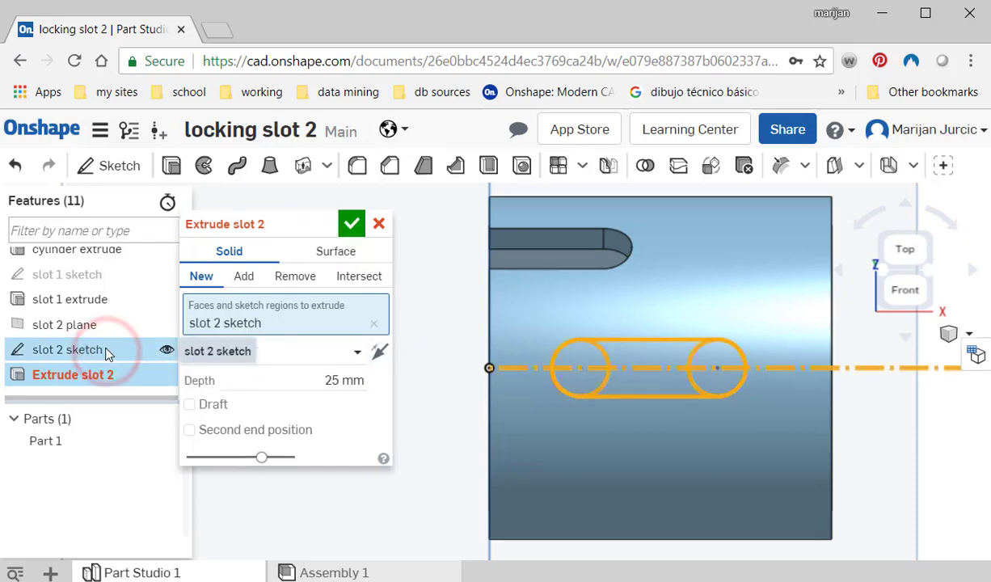
- Make the slot 2 extrude remove material Through all, flip its direction to cut the cylinder wall near the first slot, and accept it
right_drag(635, 410, 677, 407)
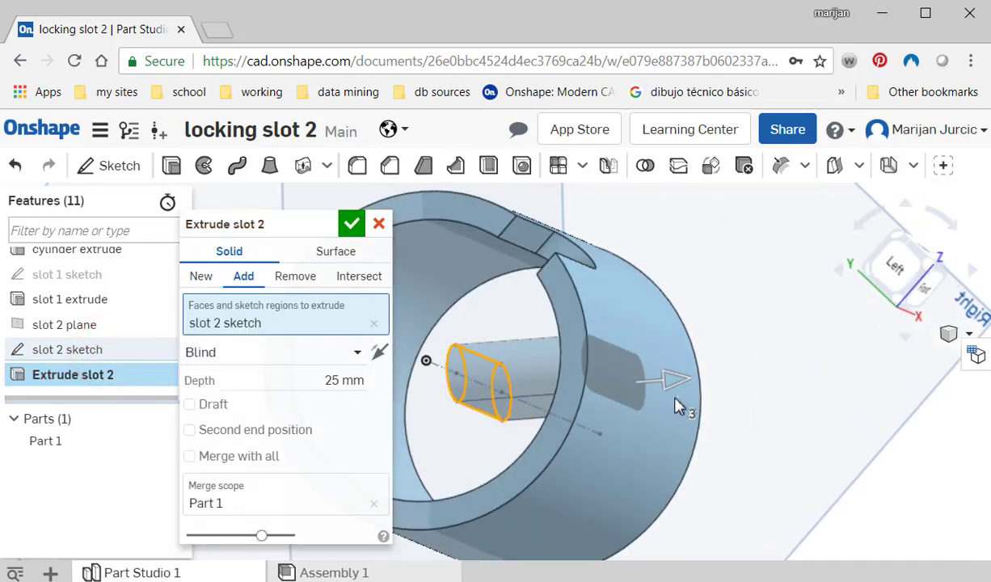
click(292, 276)
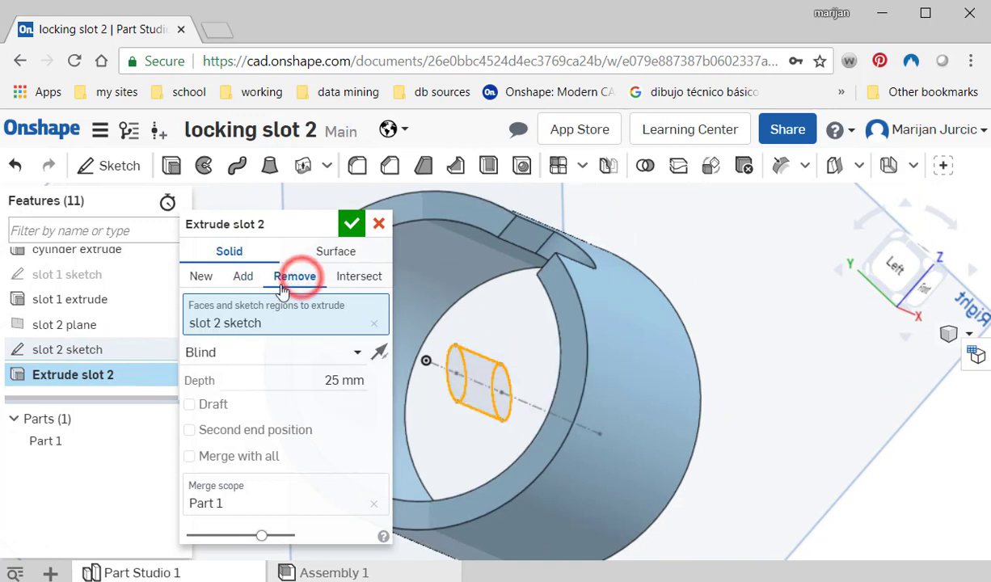
click(232, 356)
click(235, 535)
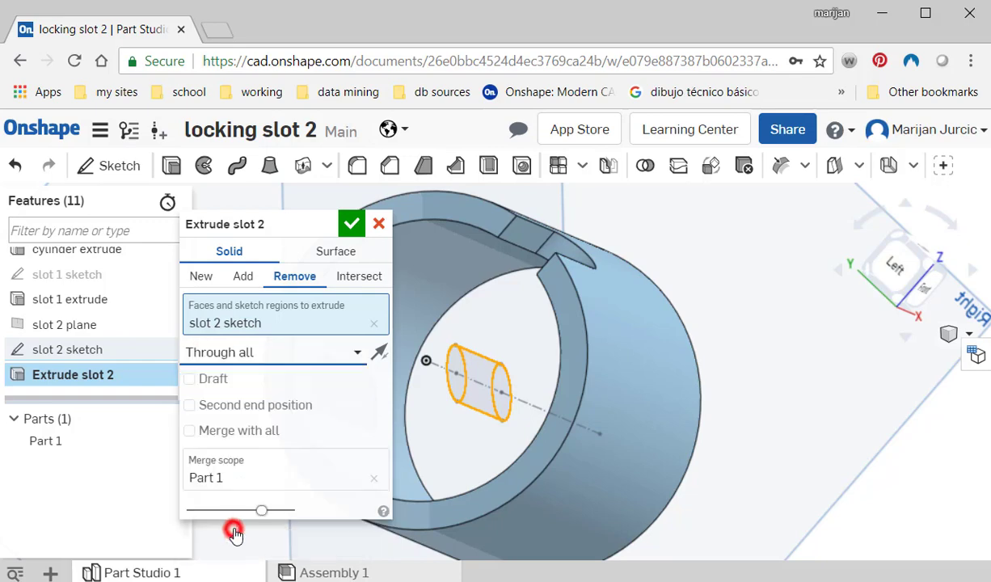
click(383, 354)
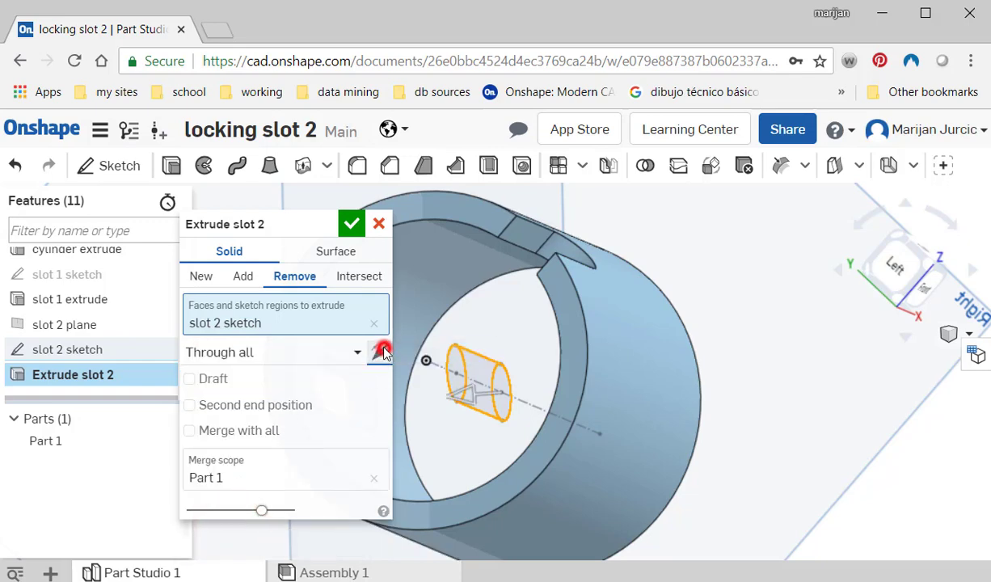
mouse_move(524, 424)
right_down()
mouse_move(488, 428)
mouse_move(482, 413)
mouse_move(476, 429)
mouse_move(484, 411)
right_up()
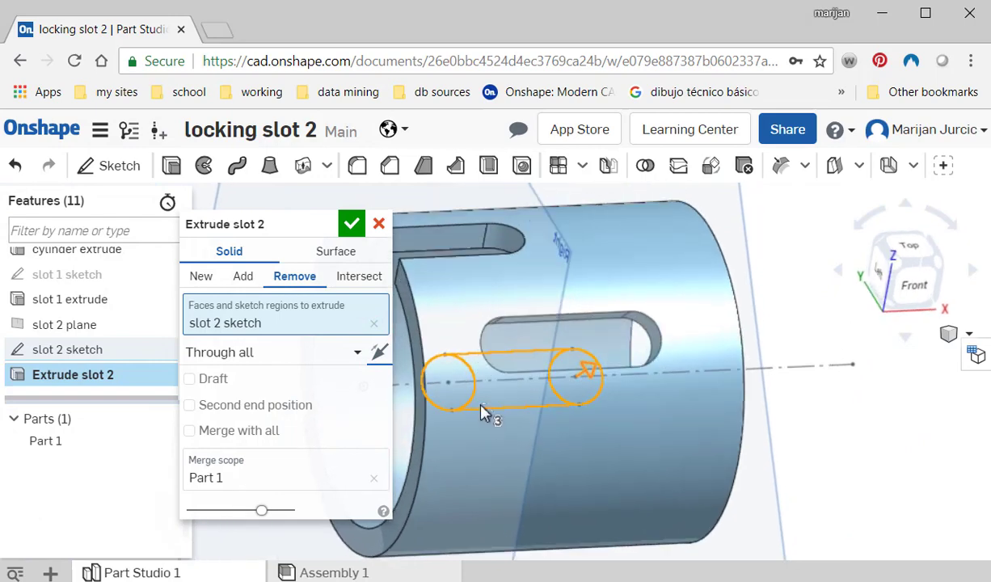
click(352, 227)
- Examine both slots in the cylinder from several angles and check how the Right plane sits relative to them
right_drag(486, 342, 474, 359)
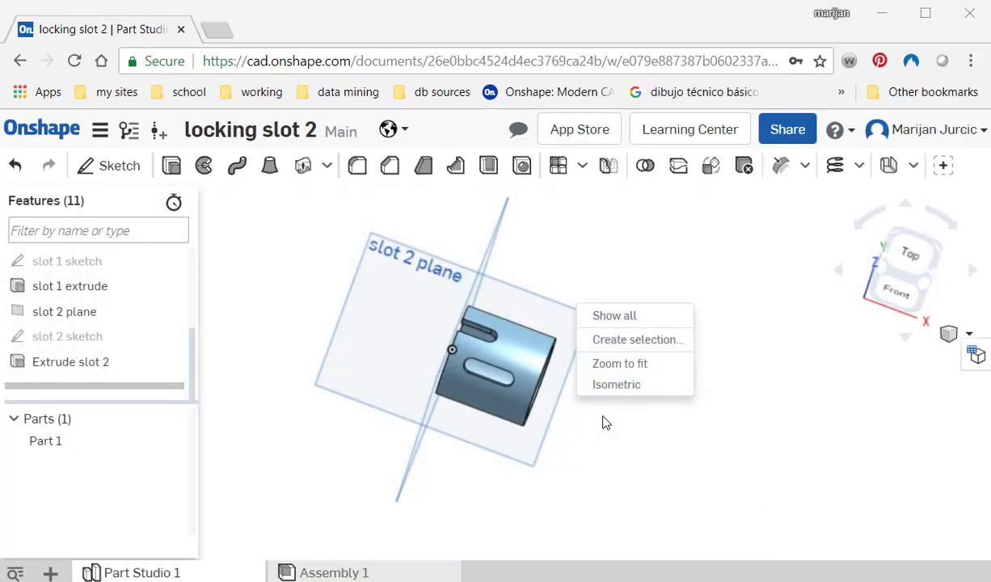
click(580, 385)
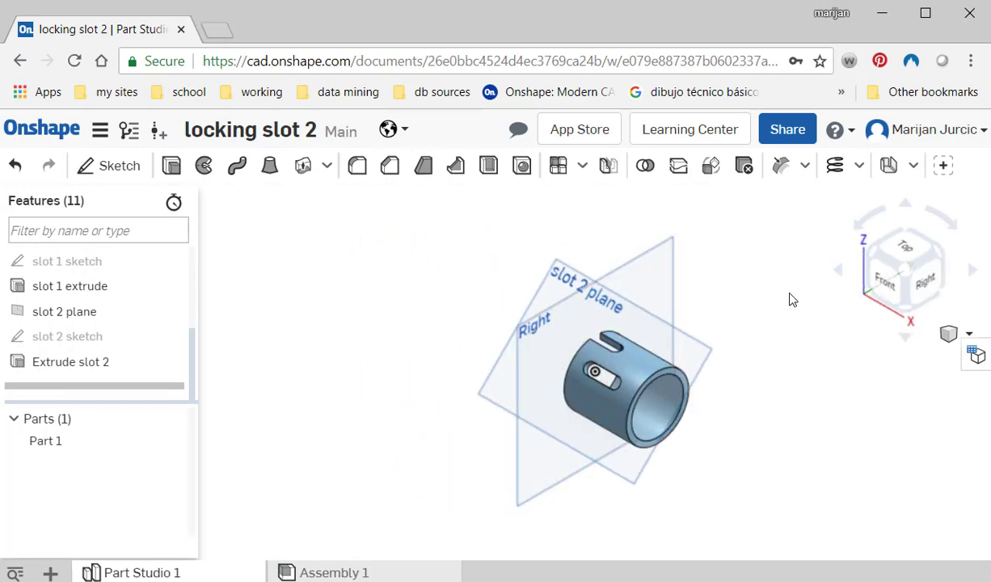
scroll(585, 423, up, 5)
right_drag(592, 420, 668, 337)
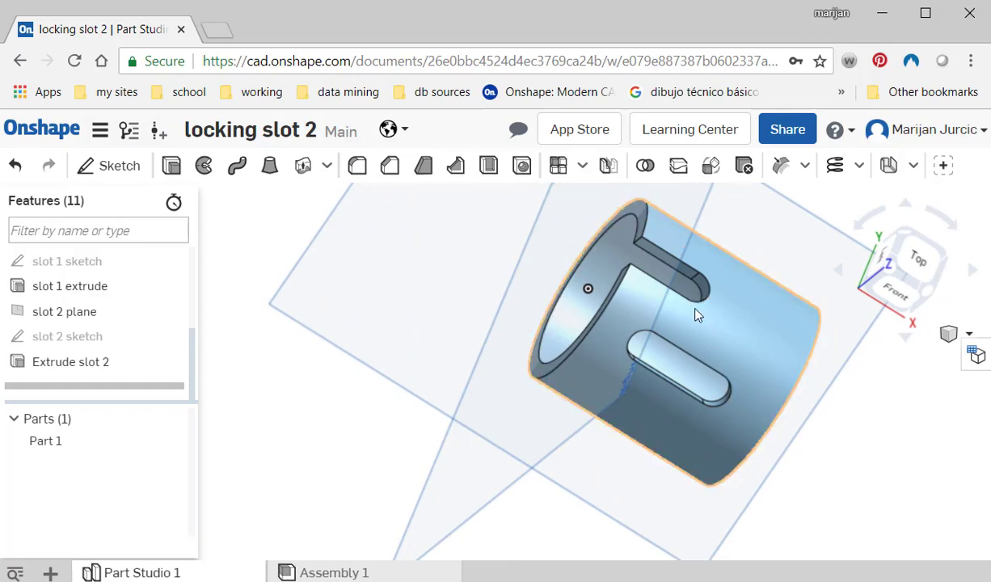
scroll(684, 326, up, 2)
middle_drag(705, 315, 549, 302)
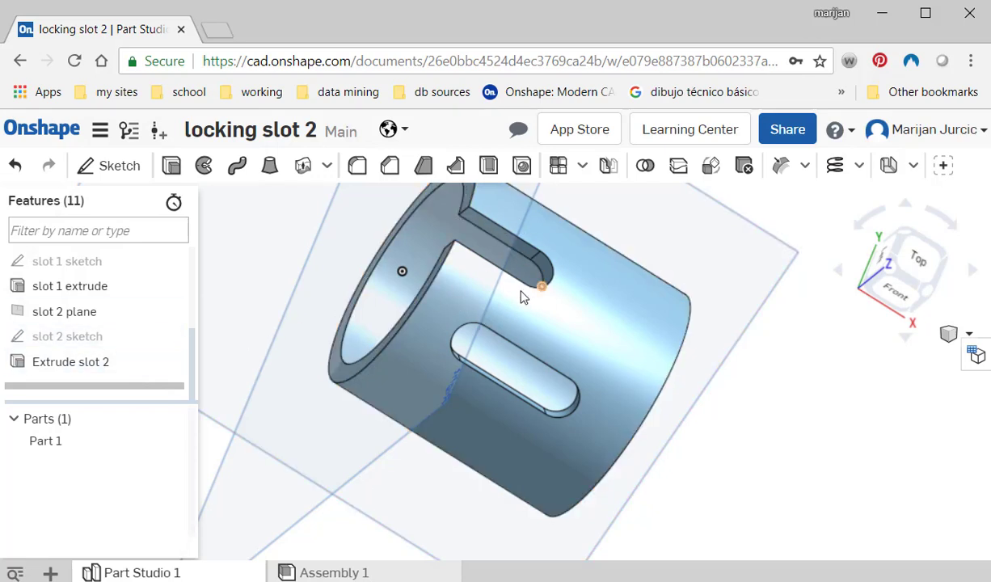
scroll(522, 297, down, 5)
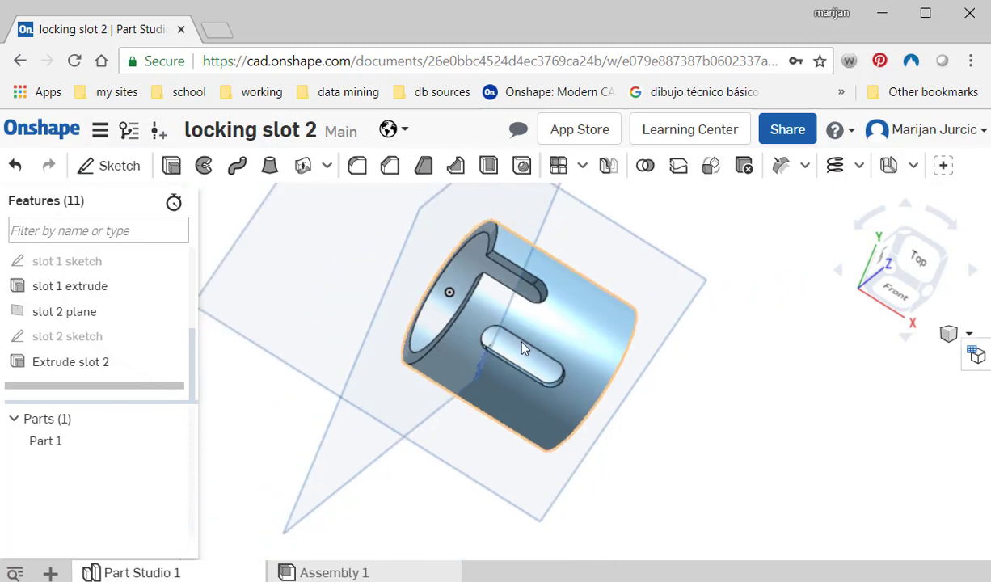
scroll(522, 349, down, 2)
right_drag(517, 348, 428, 394)
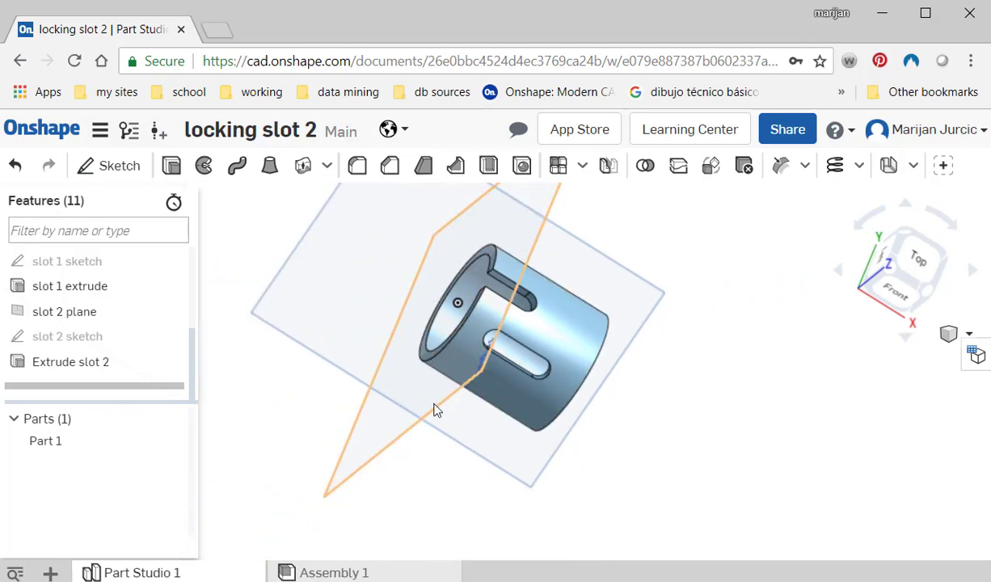
scroll(446, 408, down, 2)
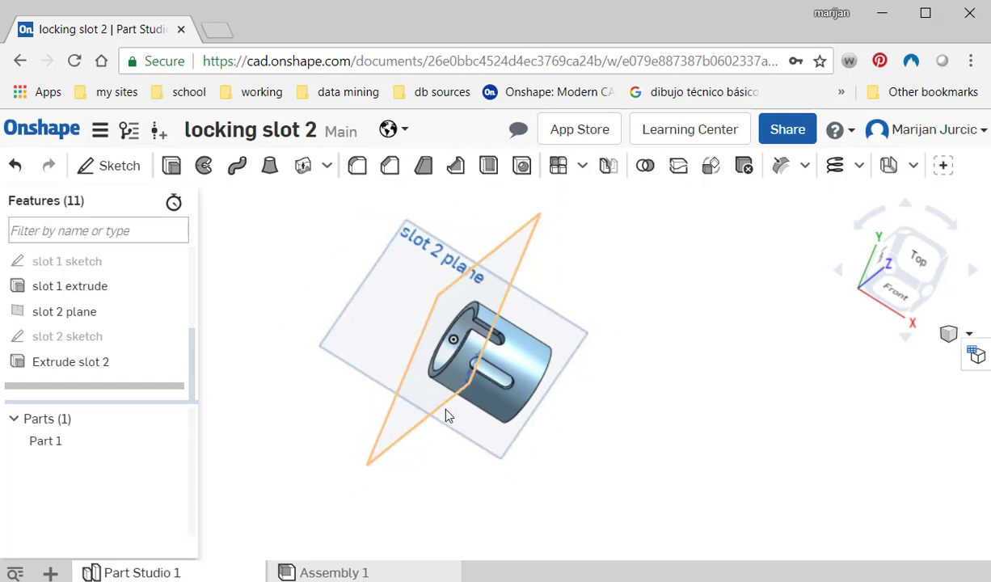
click(526, 238)
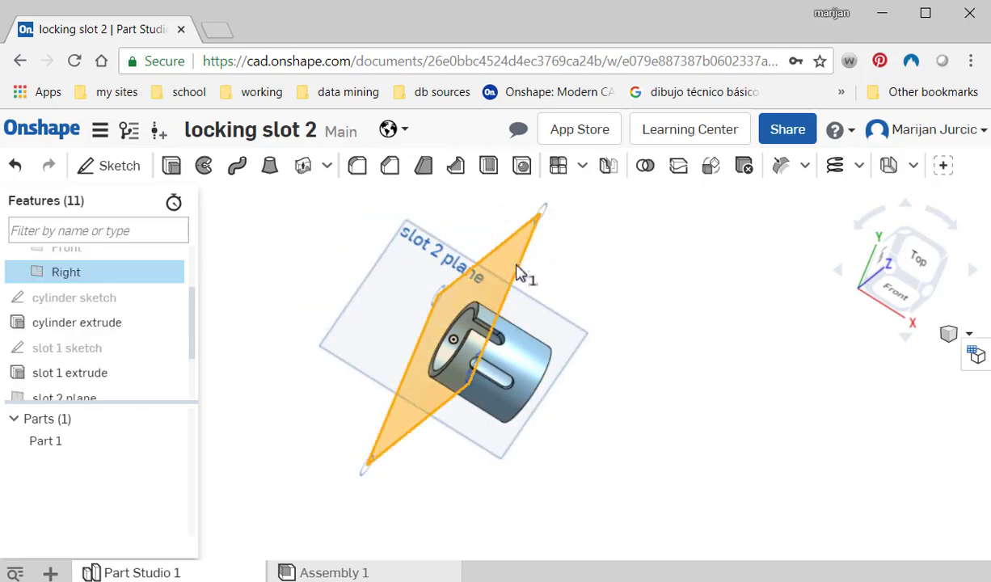
click(290, 273)
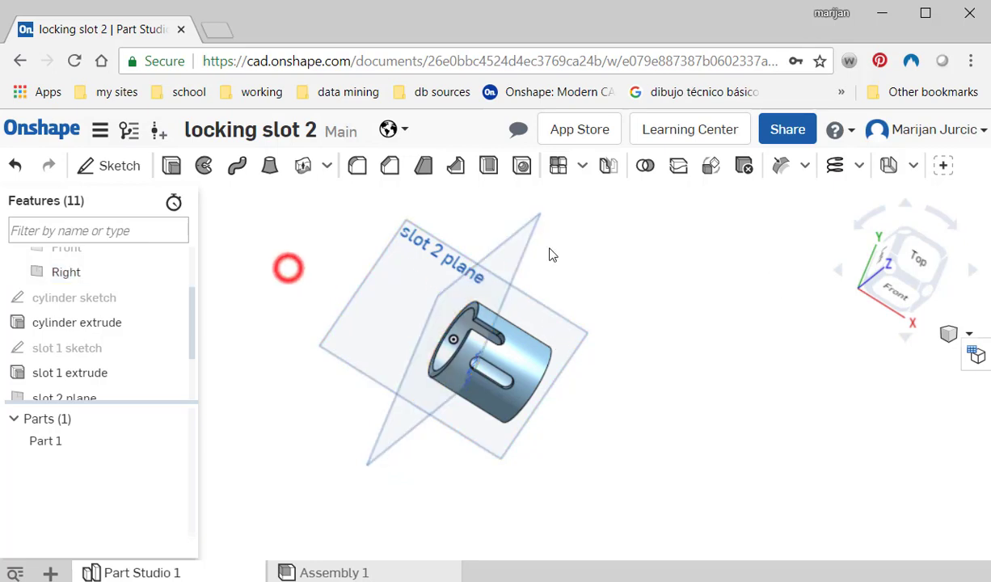
- Start an Offset plane based on the Right plane, viewing the model from the Top
click(805, 165)
click(912, 166)
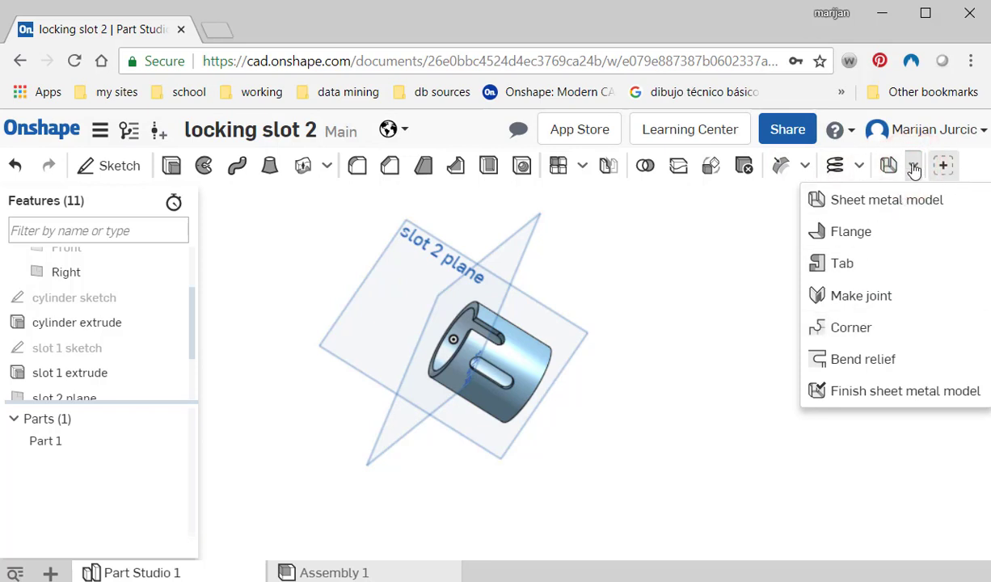
click(801, 168)
click(854, 170)
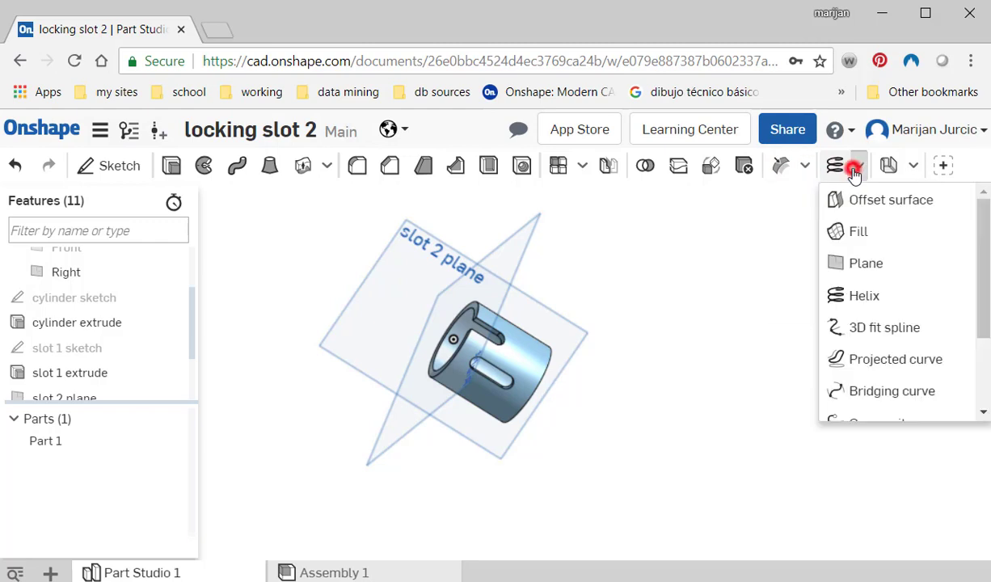
click(840, 261)
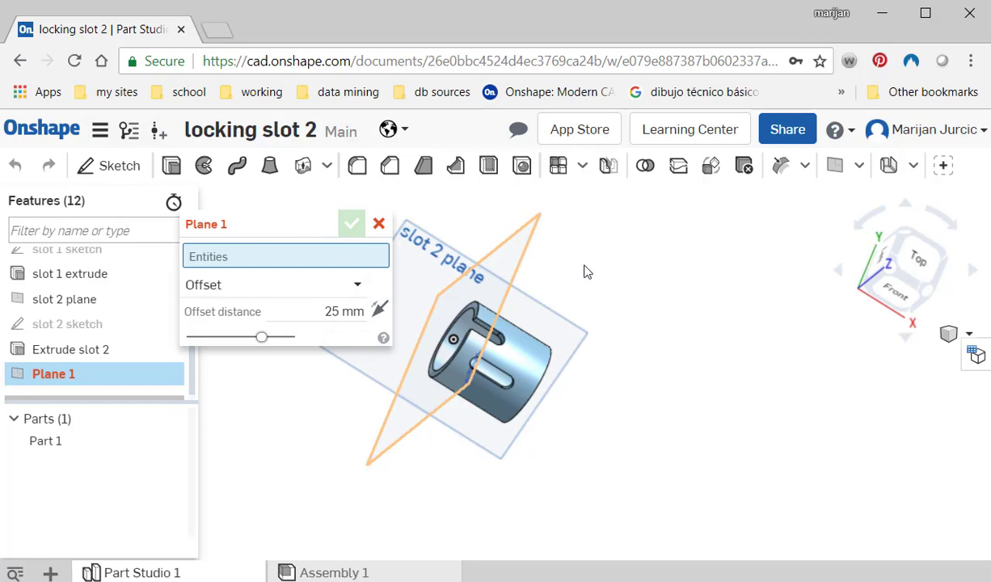
click(921, 261)
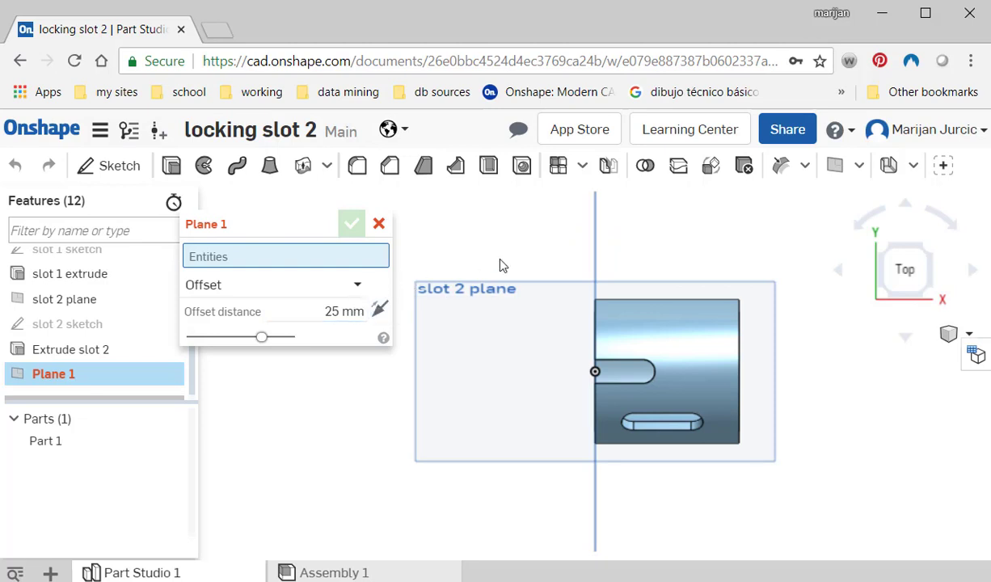
click(595, 240)
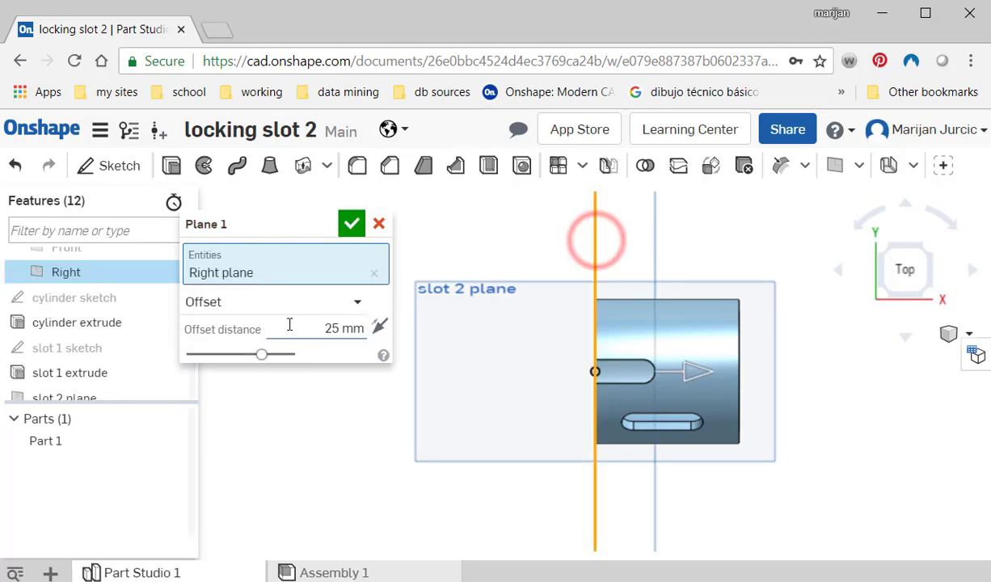
- Set the new plane's offset distance to 40 mm
click(323, 326)
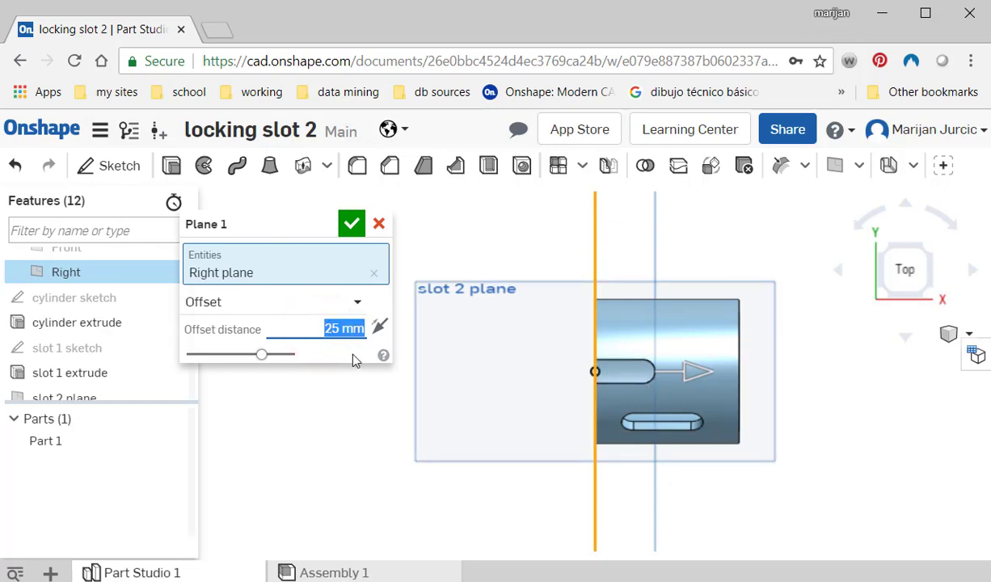
text(4)
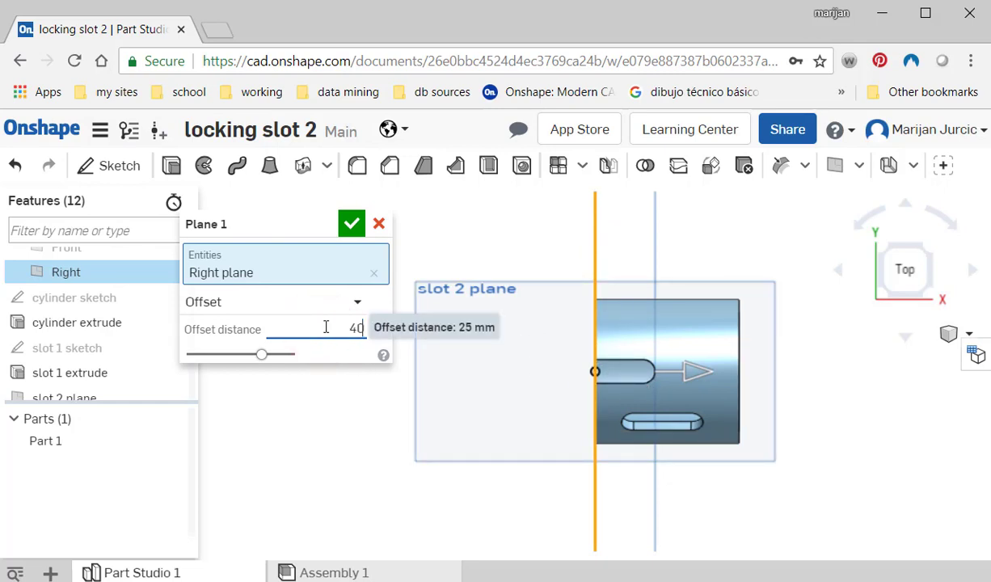
text(0)
key(Return)
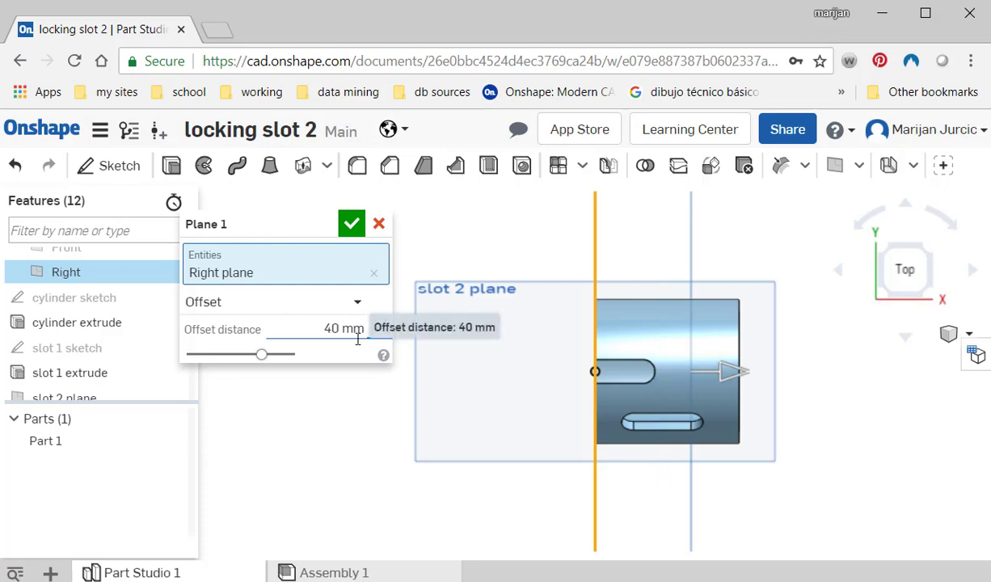
- Set the plane's offset distance from the Right plane to 20 mm, name it cylinder plane, and accept it
double_click(326, 328)
key(BackSpace)
text(20)
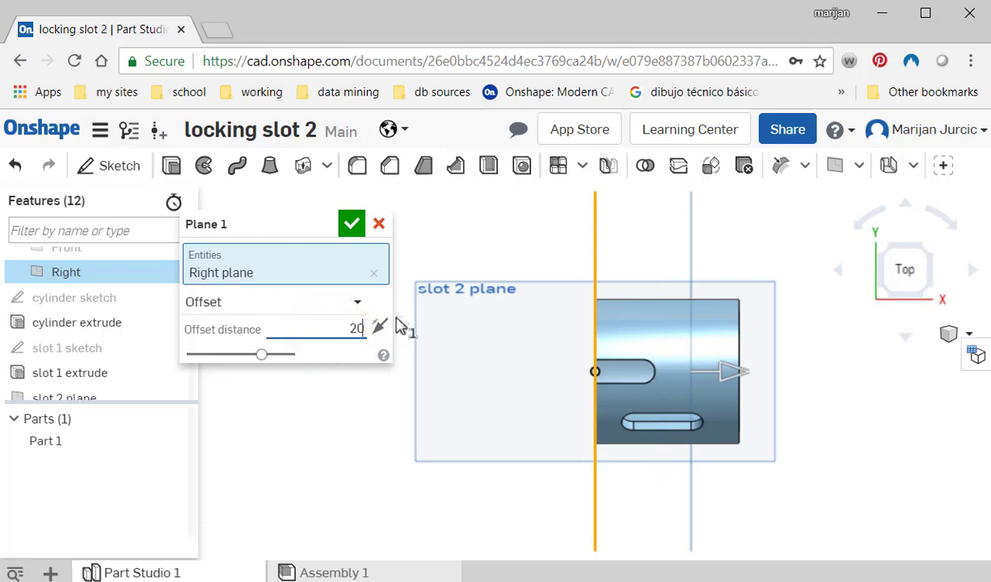
key(Return)
scroll(650, 404, up, 3)
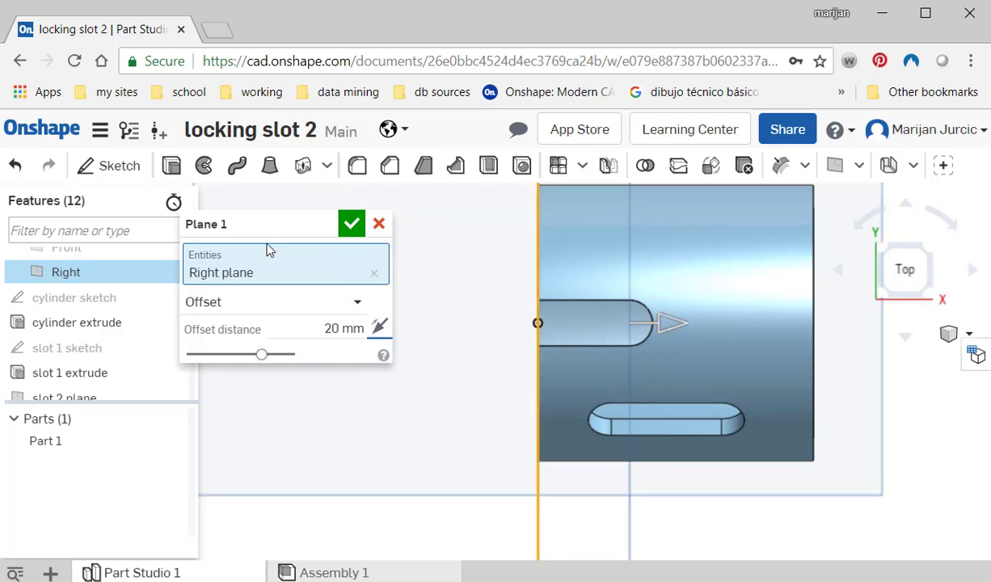
click(324, 227)
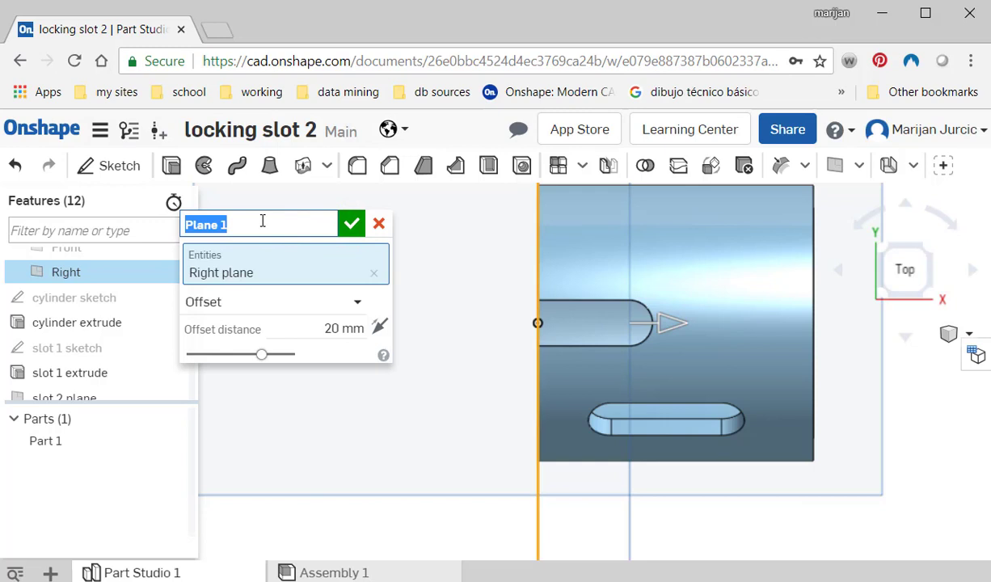
text(h)
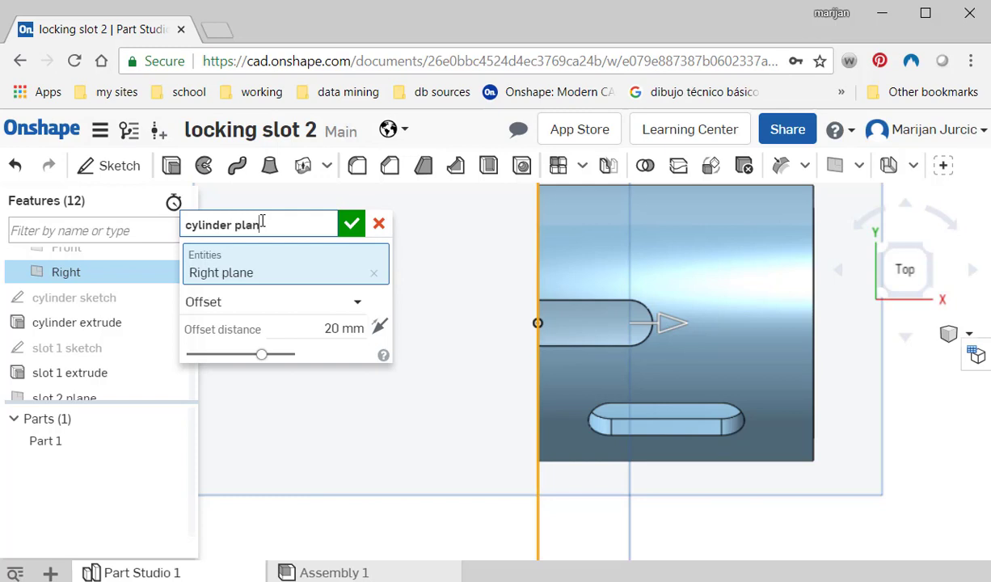
click(352, 223)
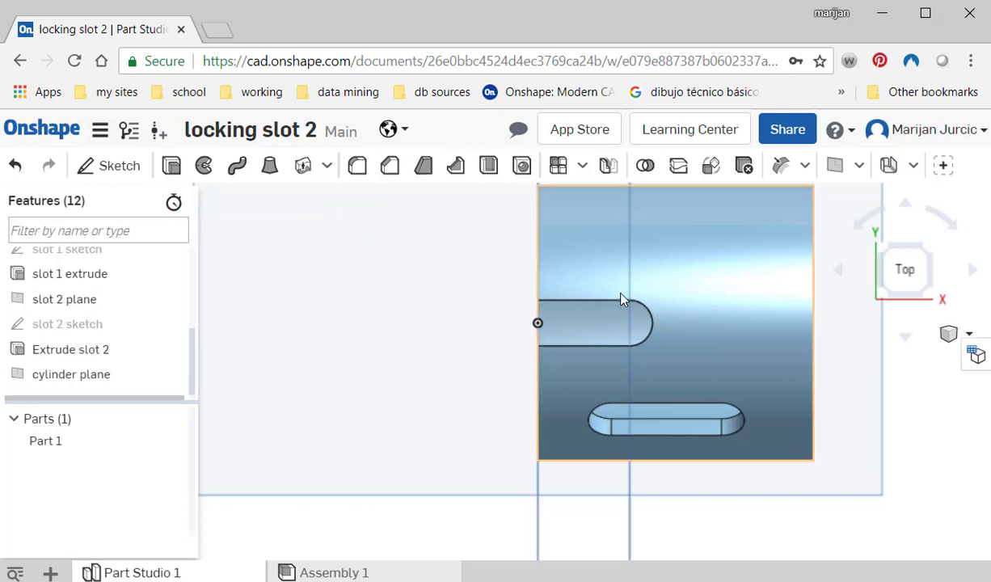
- Sketch a 60 mm diameter circle centred on the origin on the cylinder plane, placing its dimension outside the ring
click(126, 169)
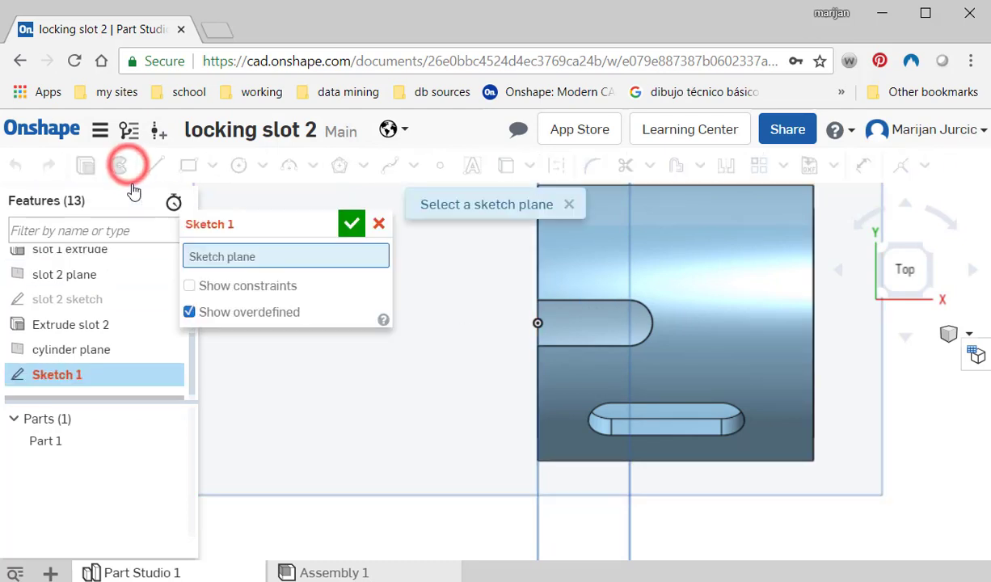
click(635, 555)
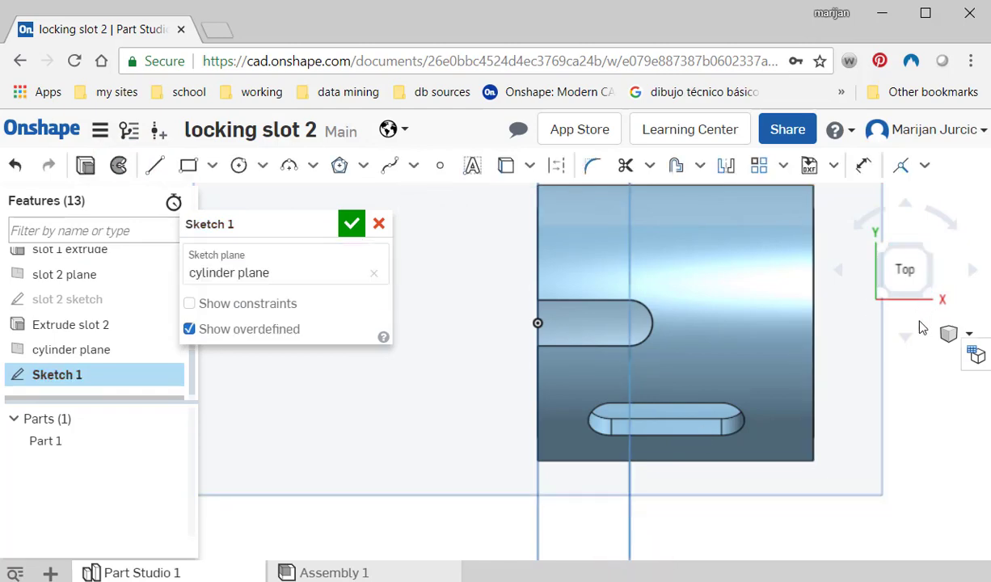
click(837, 273)
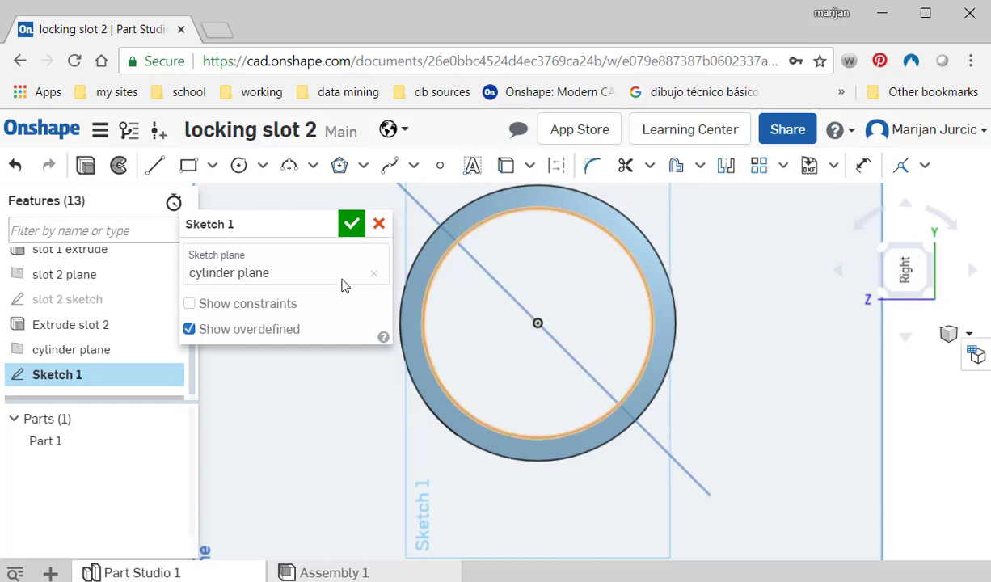
click(240, 166)
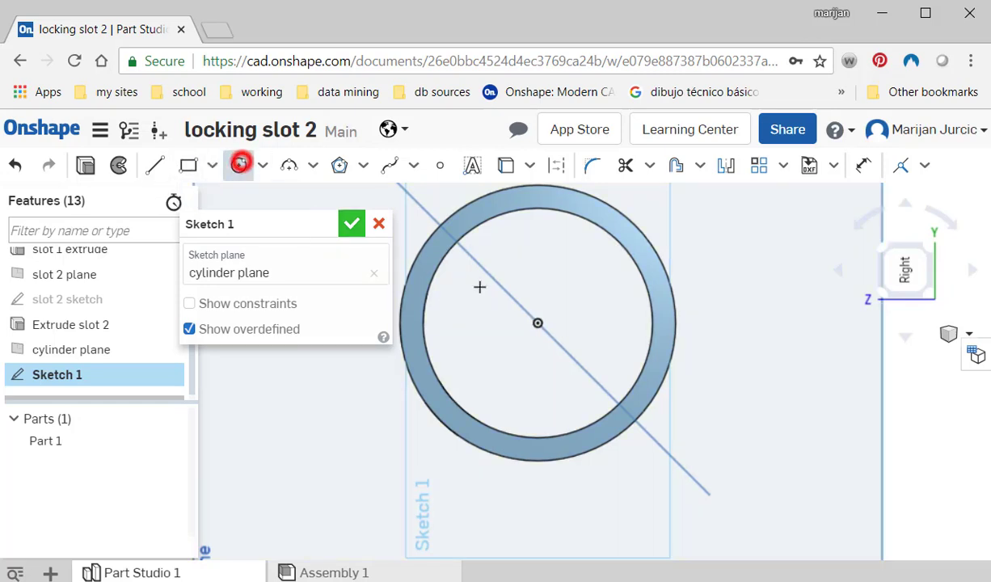
click(537, 323)
click(710, 454)
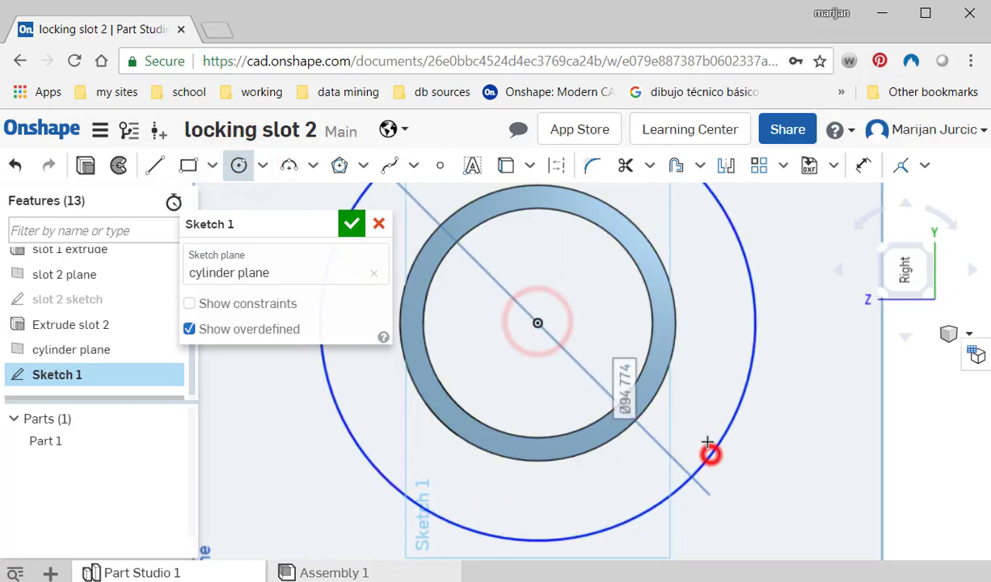
key(Return)
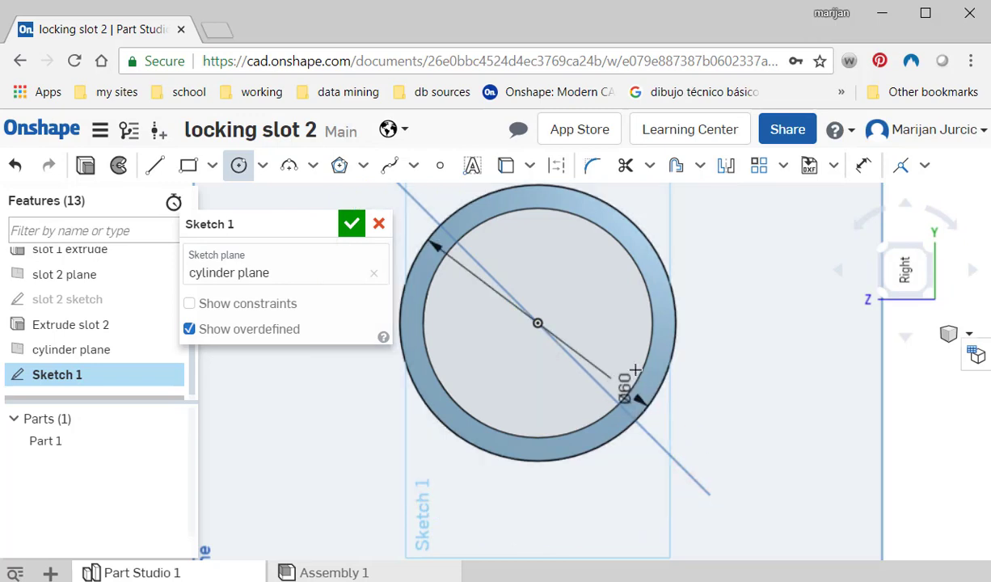
key(Escape)
drag(628, 383, 731, 396)
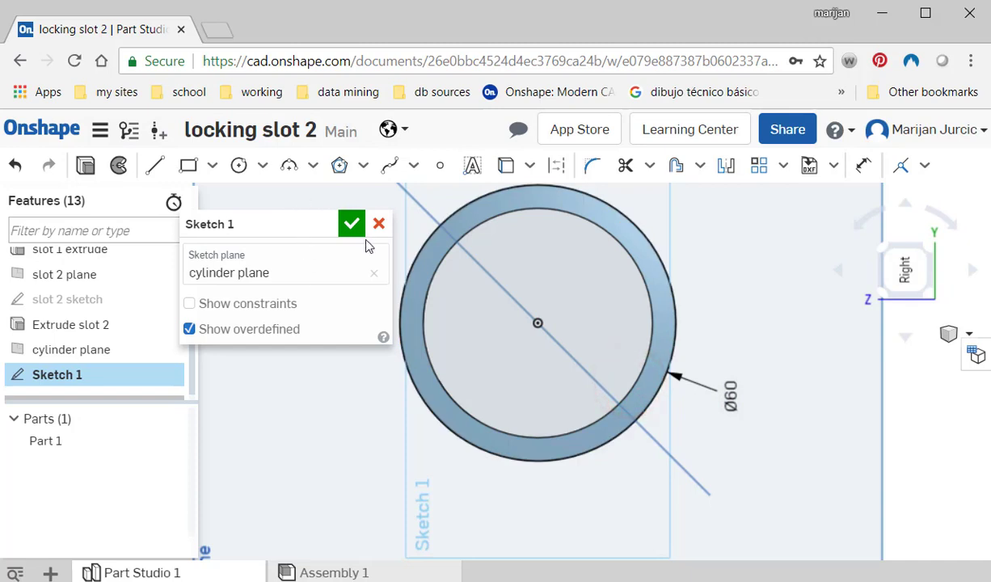
- Name the circle's sketch Sketch cylinder and accept it
click(329, 223)
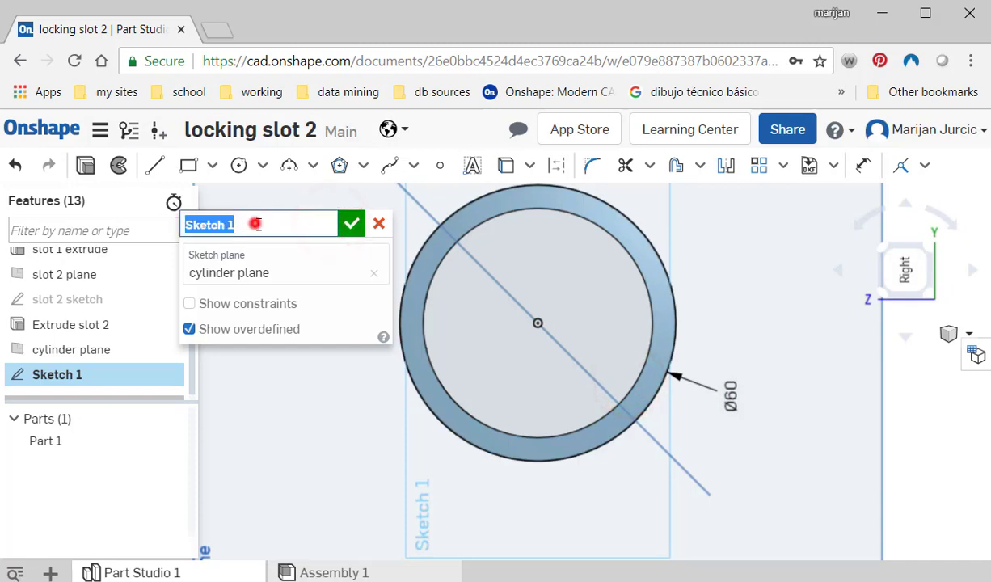
click(255, 224)
key(BackSpace)
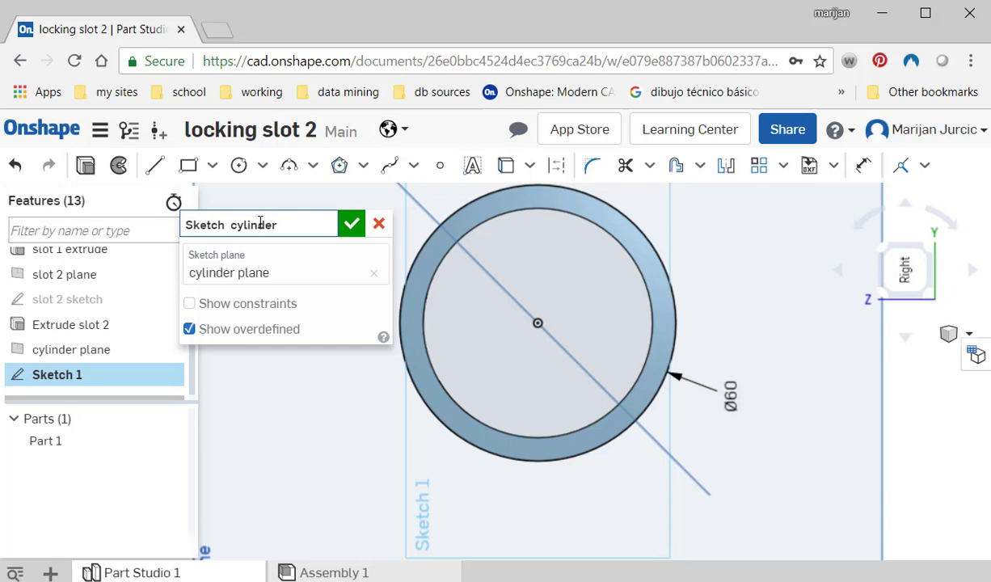
click(350, 223)
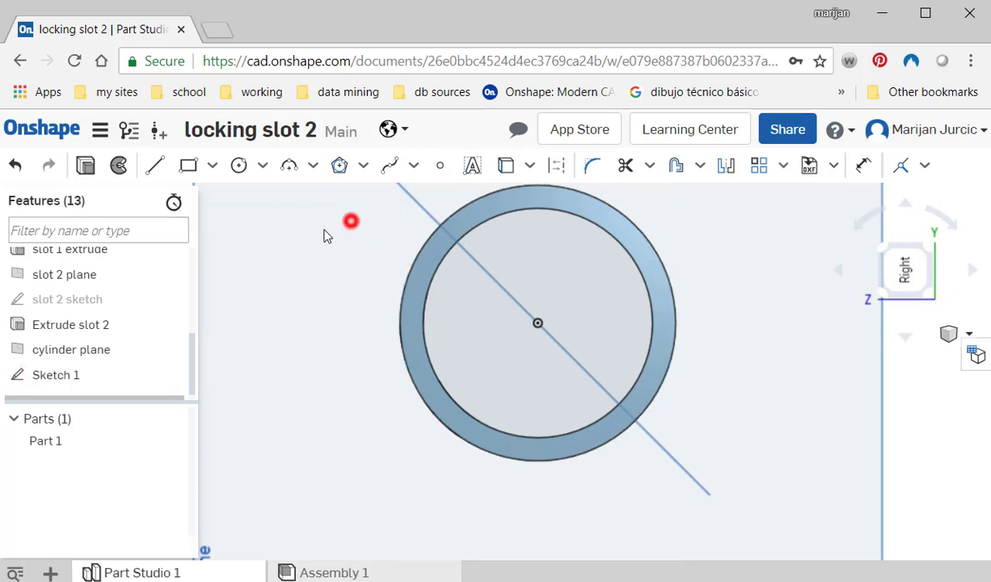
- Start a solid Extrude using Sketch cylinder as the profile, viewing the model from the Top
click(171, 165)
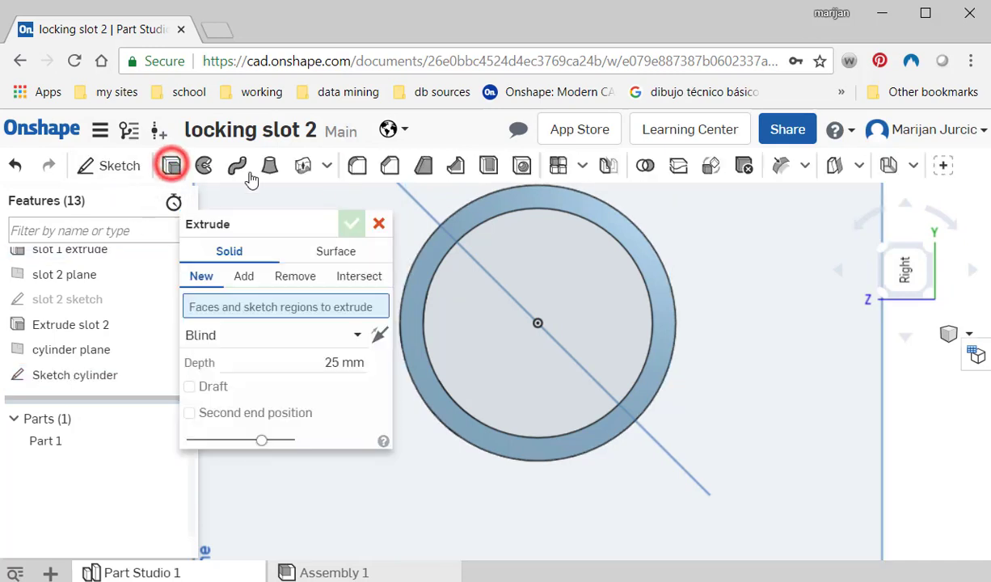
click(835, 273)
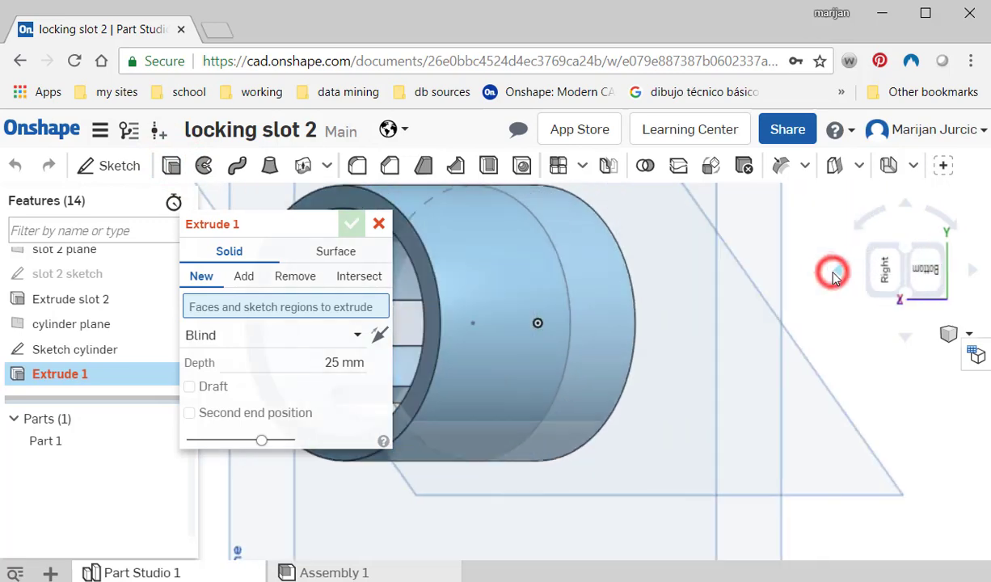
click(905, 338)
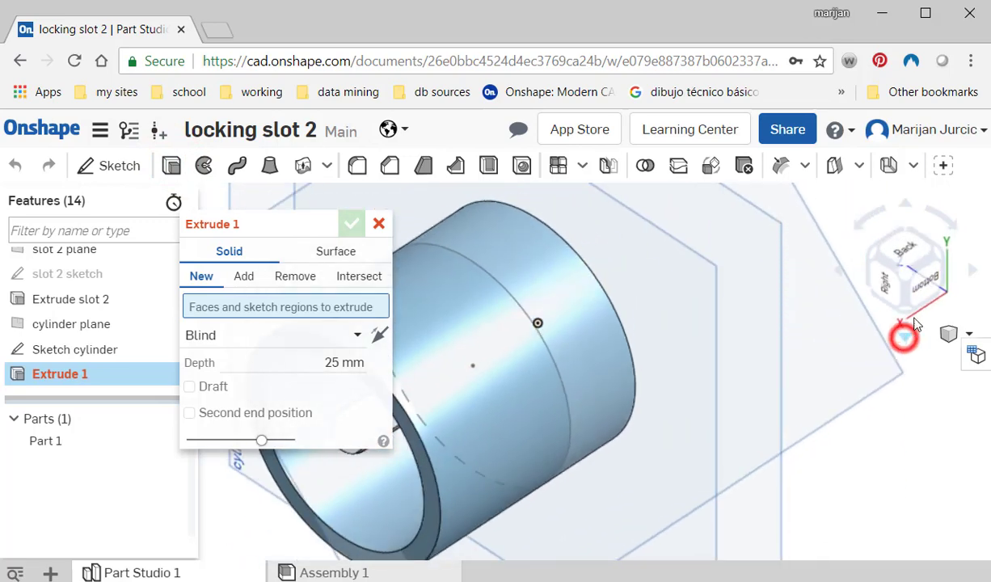
click(905, 256)
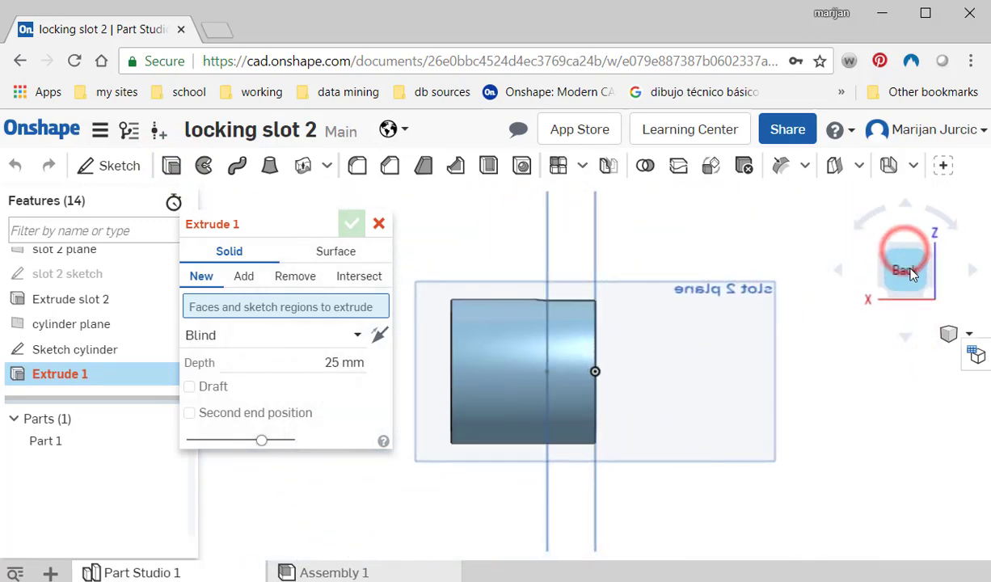
click(908, 204)
click(908, 203)
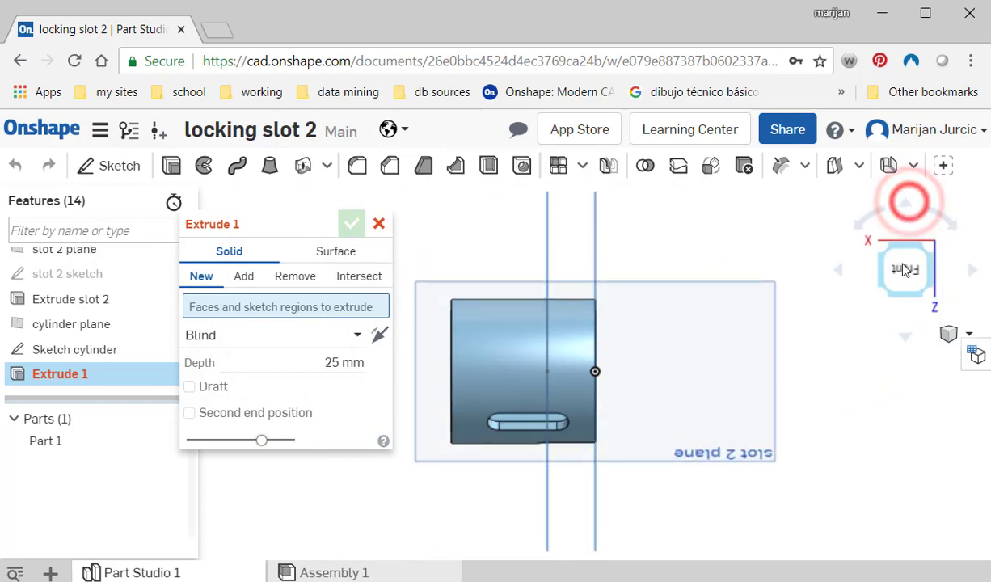
click(908, 213)
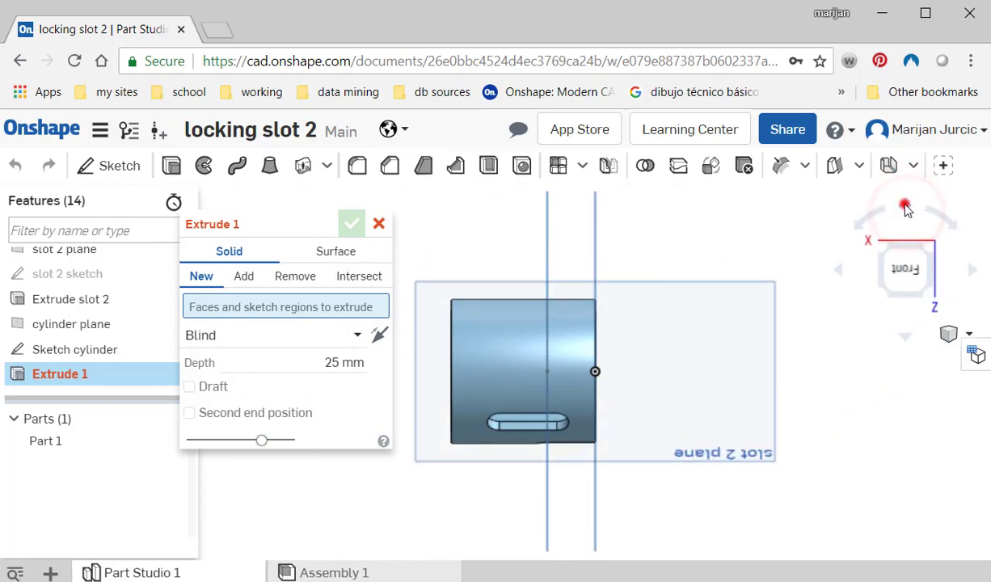
click(908, 204)
click(906, 271)
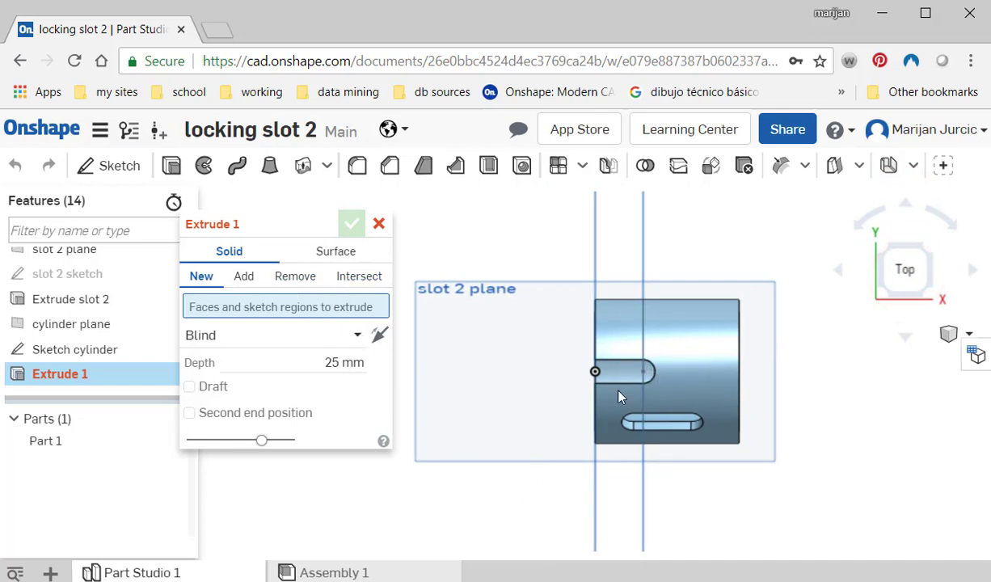
click(112, 356)
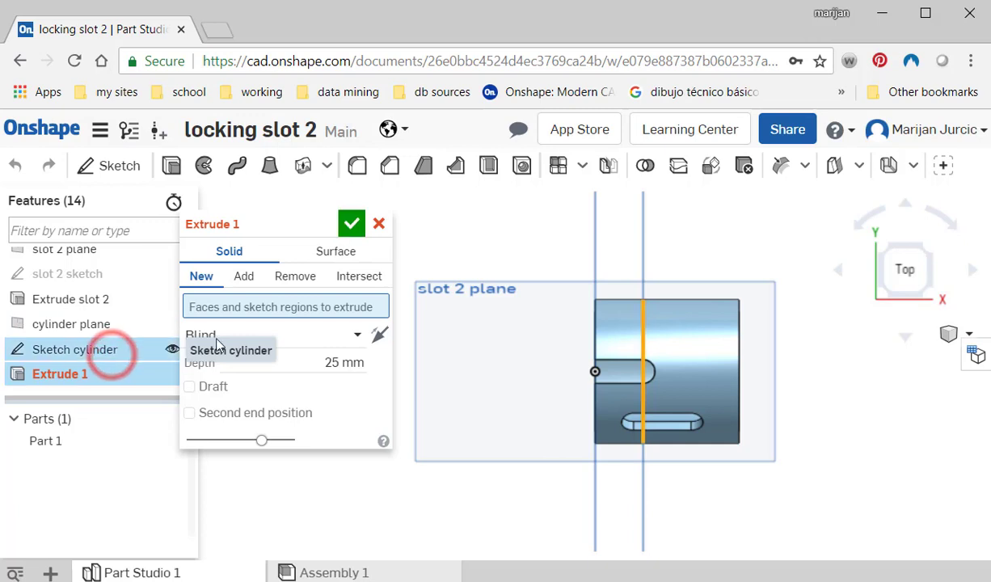
mouse_move(716, 429)
right_down()
mouse_move(705, 433)
mouse_move(713, 434)
right_up()
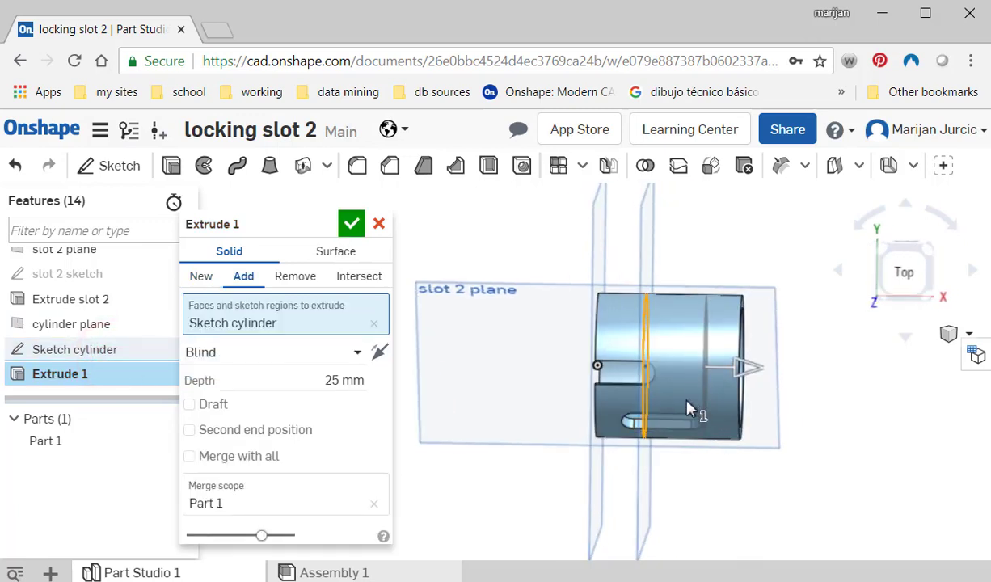
scroll(687, 405, up, 3)
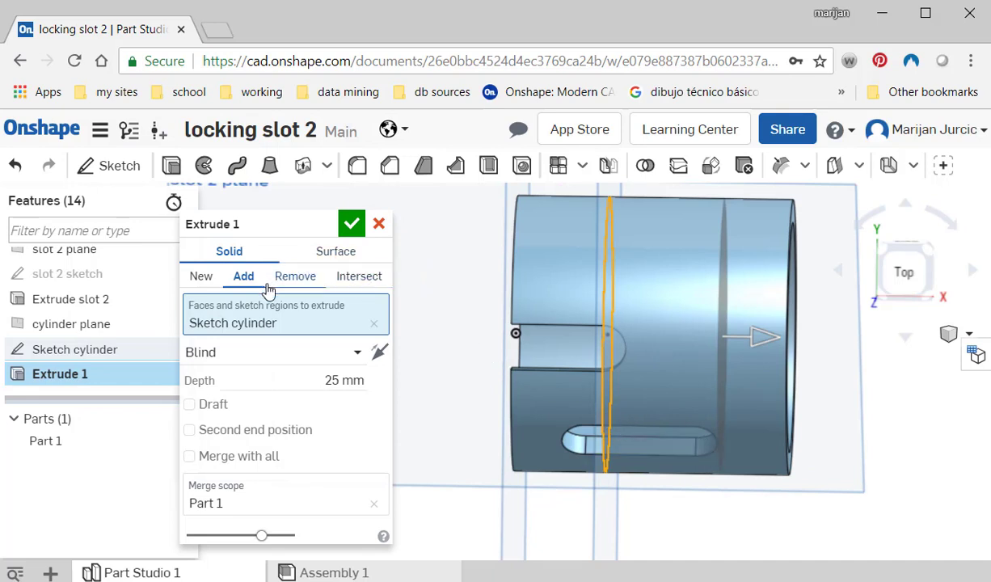
- Set the extrusion to create a new part with a blind depth of 20 mm
click(202, 276)
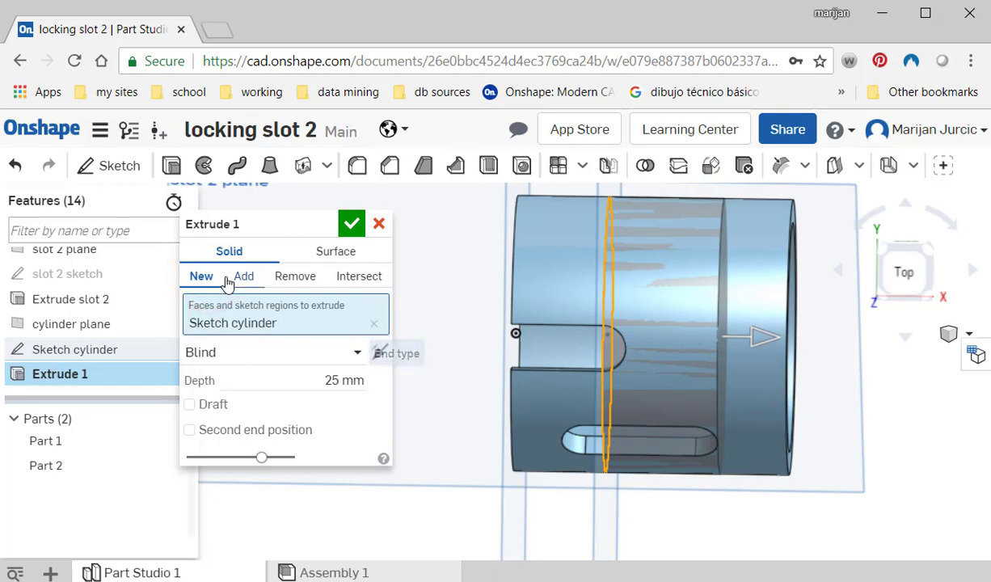
click(332, 380)
text(2)
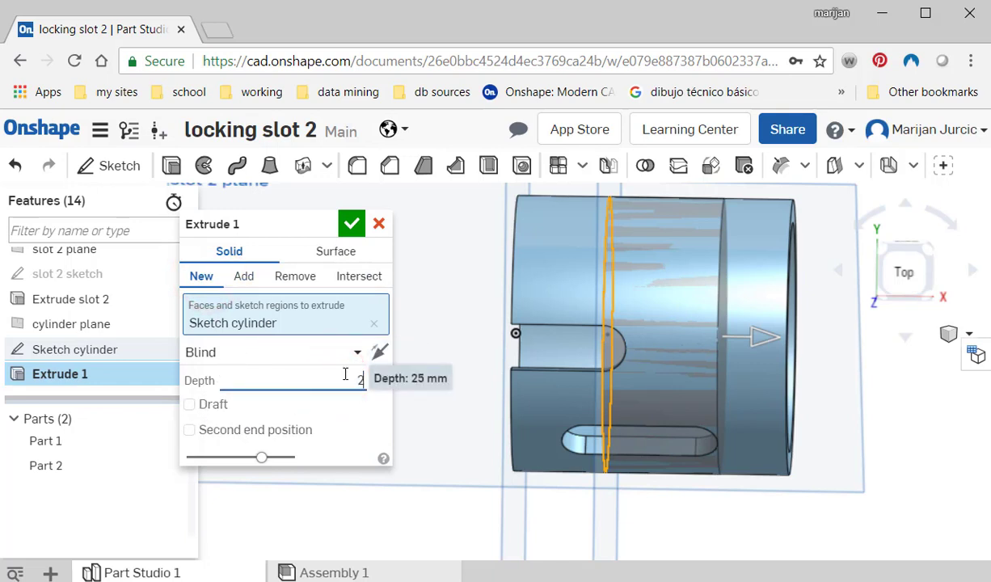
text(0)
key(Tab)
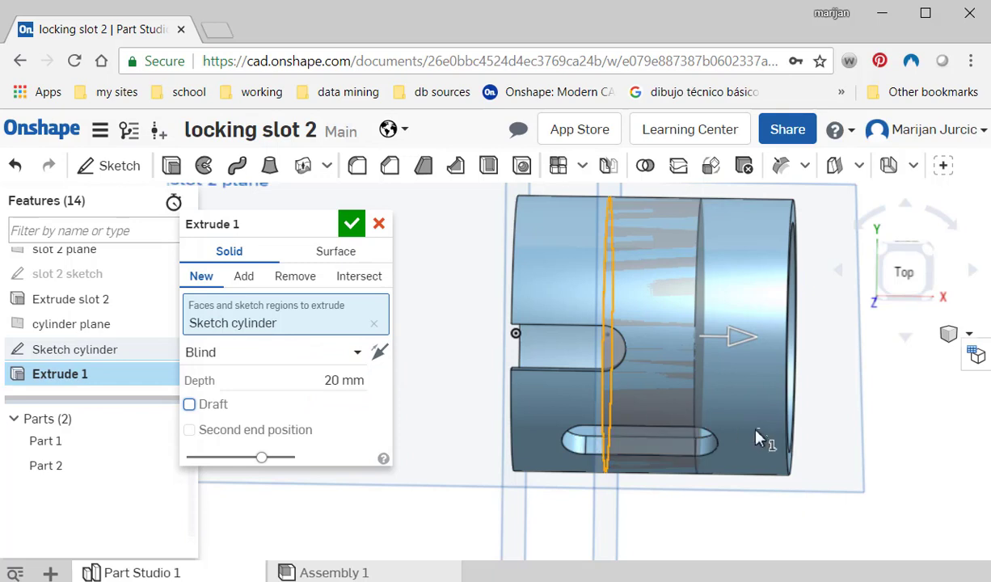
- Name the extrusion Extrude cylinder and accept it
scroll(731, 420, up, 2)
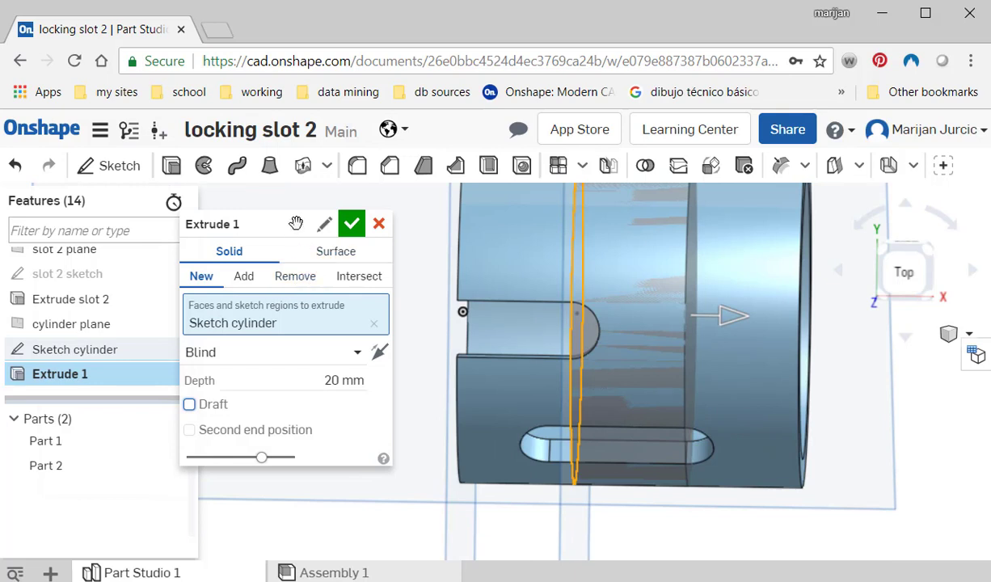
click(323, 225)
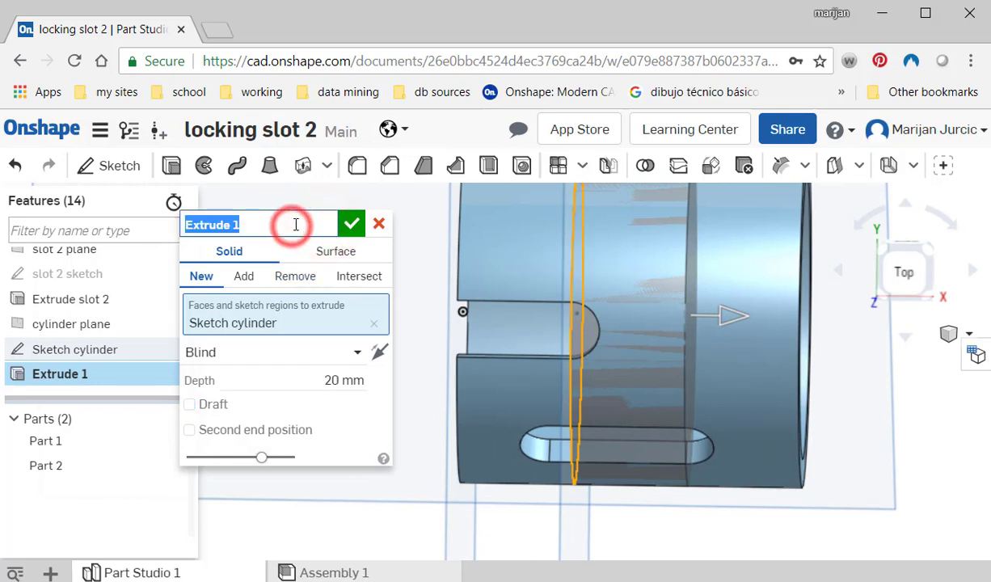
click(295, 225)
key(BackSpace)
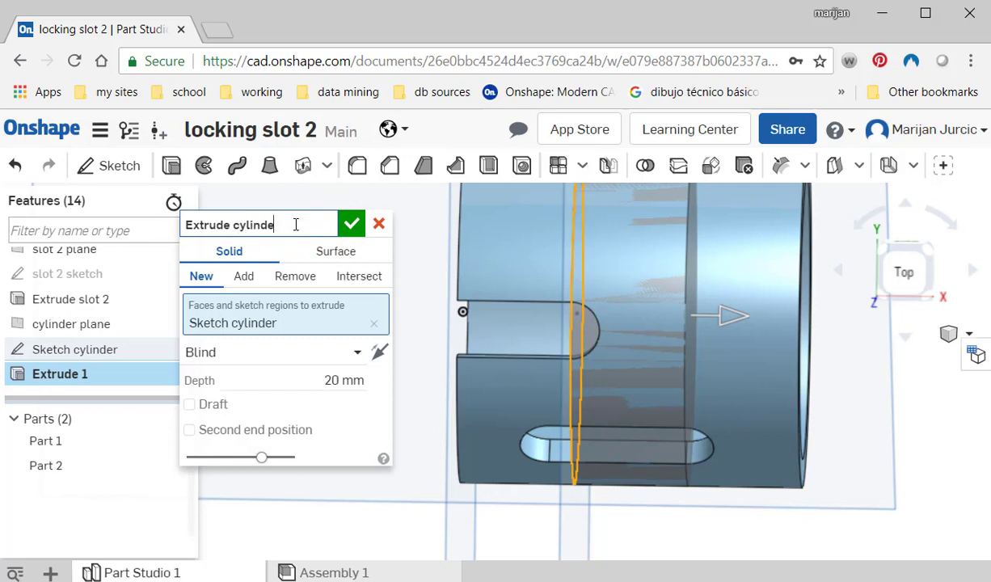
click(350, 225)
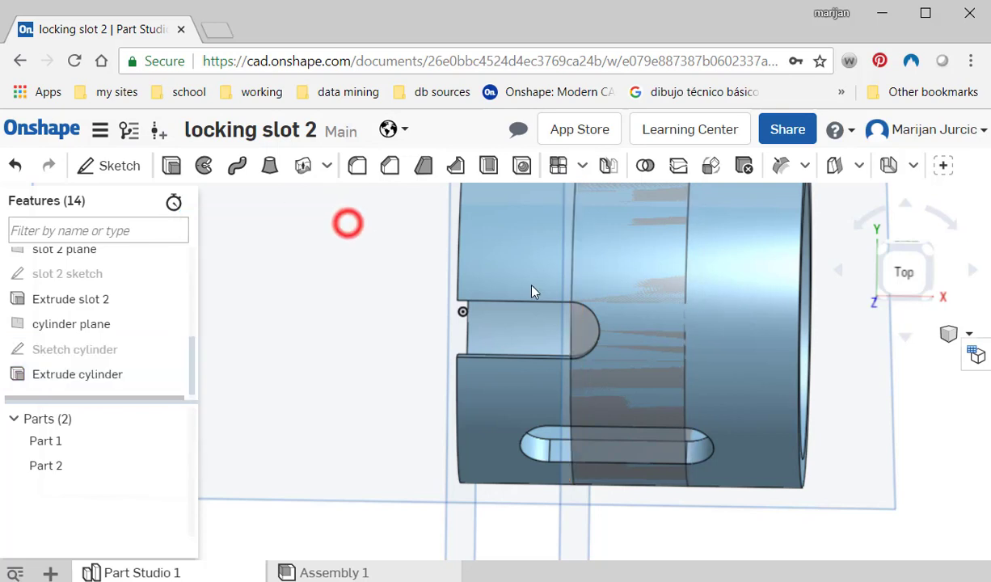
- Hide Part 1 and start a Helix on the cylindrical face of the extruded cylinder
click(171, 441)
right_drag(628, 331, 403, 422)
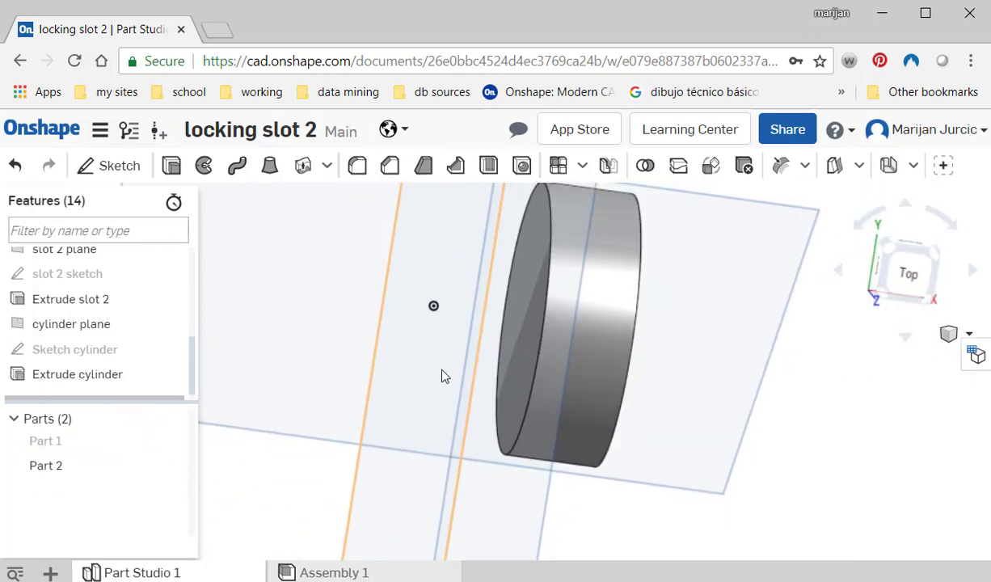
click(858, 166)
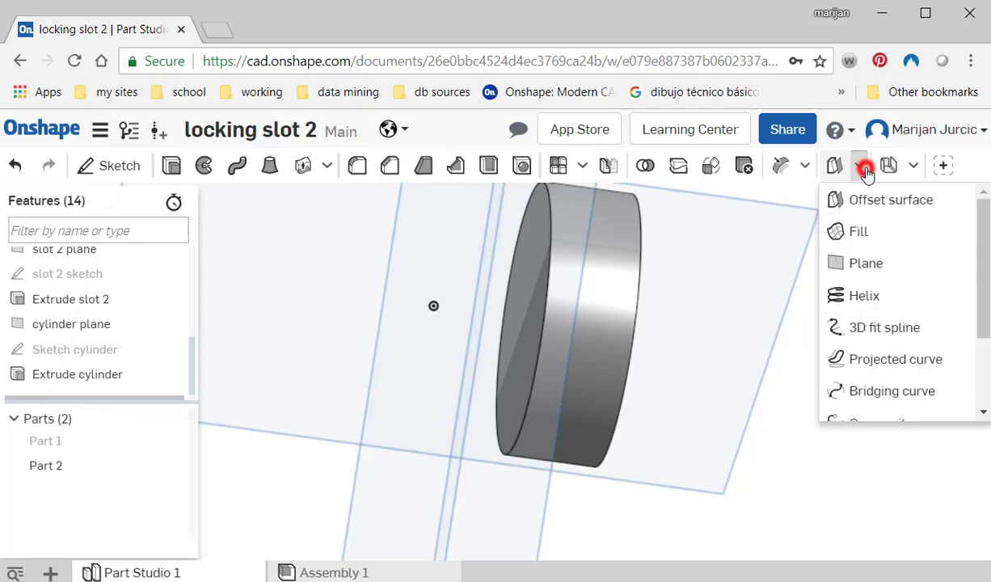
click(876, 290)
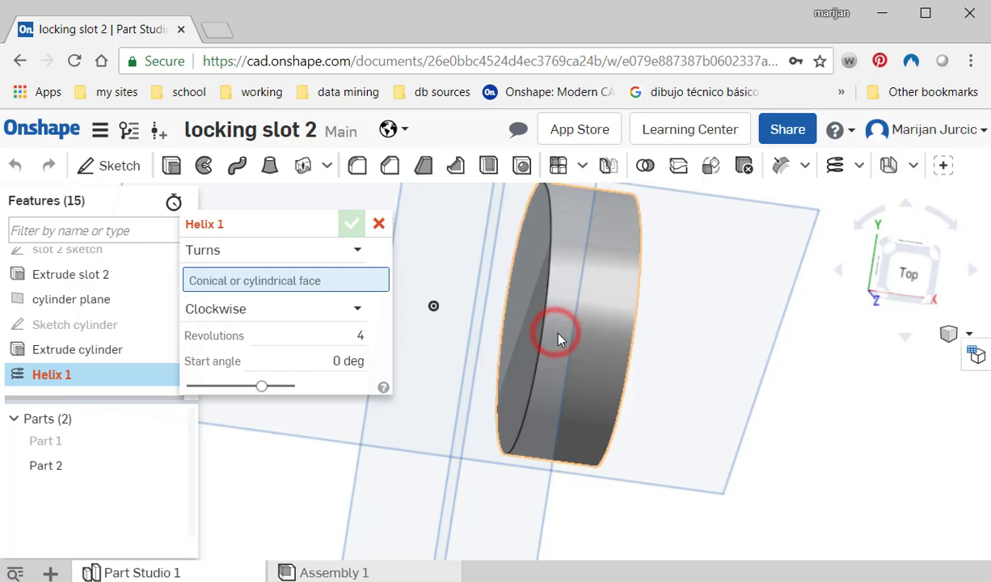
click(630, 357)
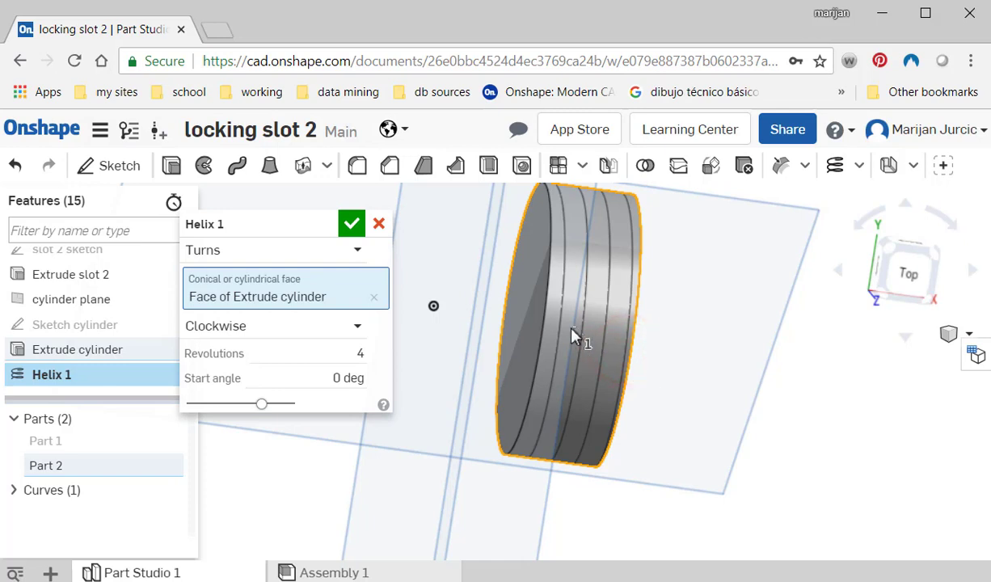
- Set the helix to 0.125 revolutions and check its path on the cylinder
double_click(354, 355)
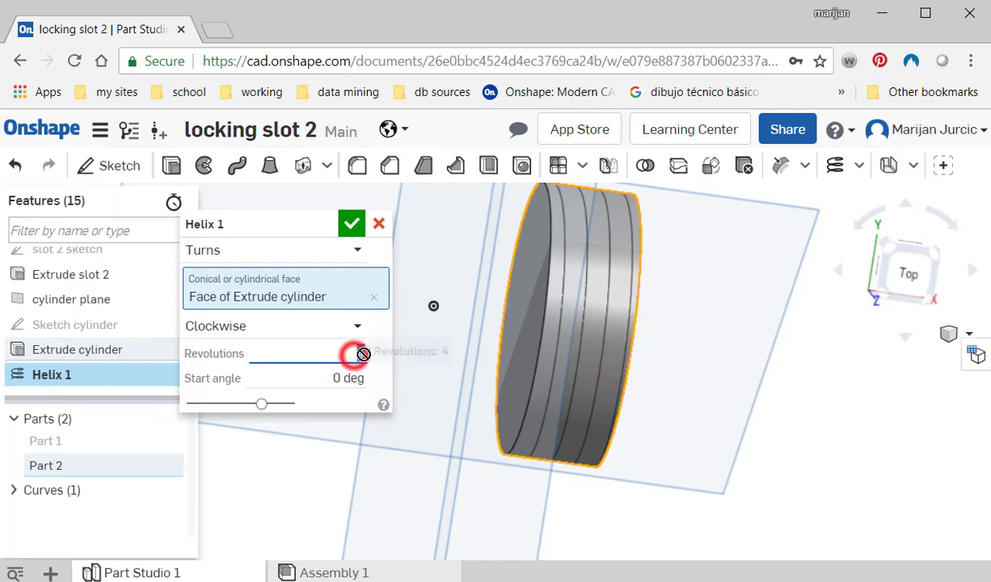
text(125)
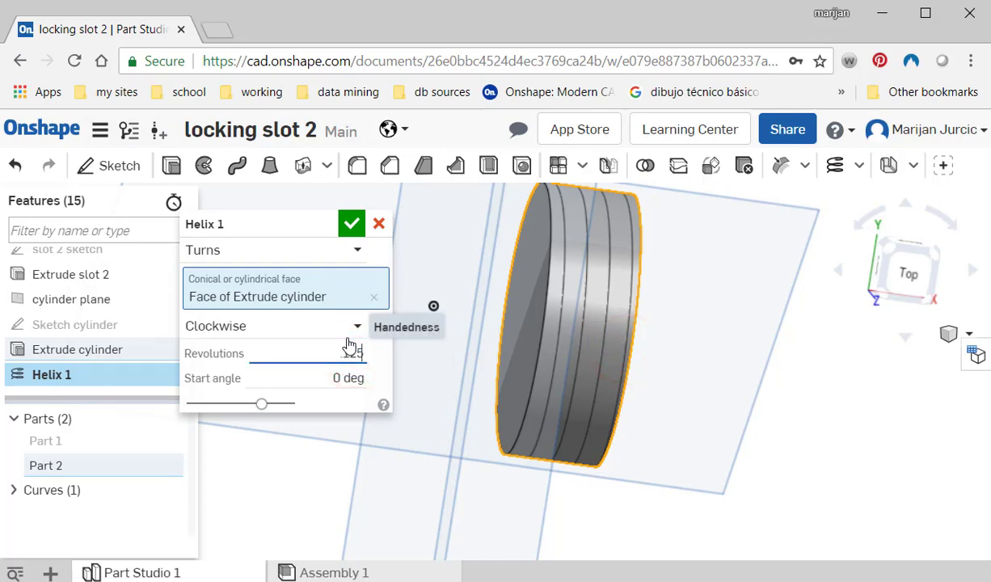
key(Tab)
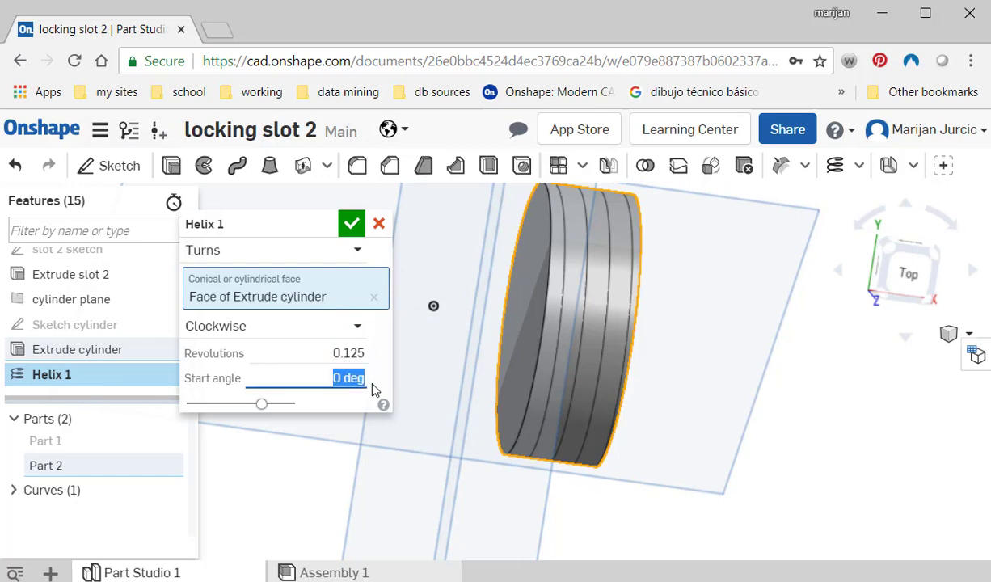
right_drag(573, 380, 578, 337)
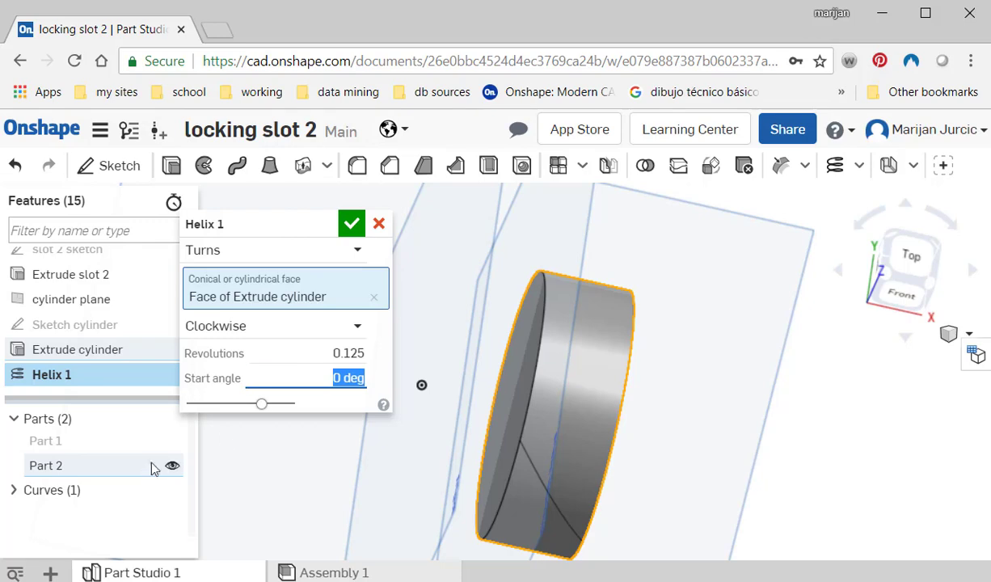
- Show Part 1 again, set the helix start angle to 45 deg and accept the helix
click(171, 440)
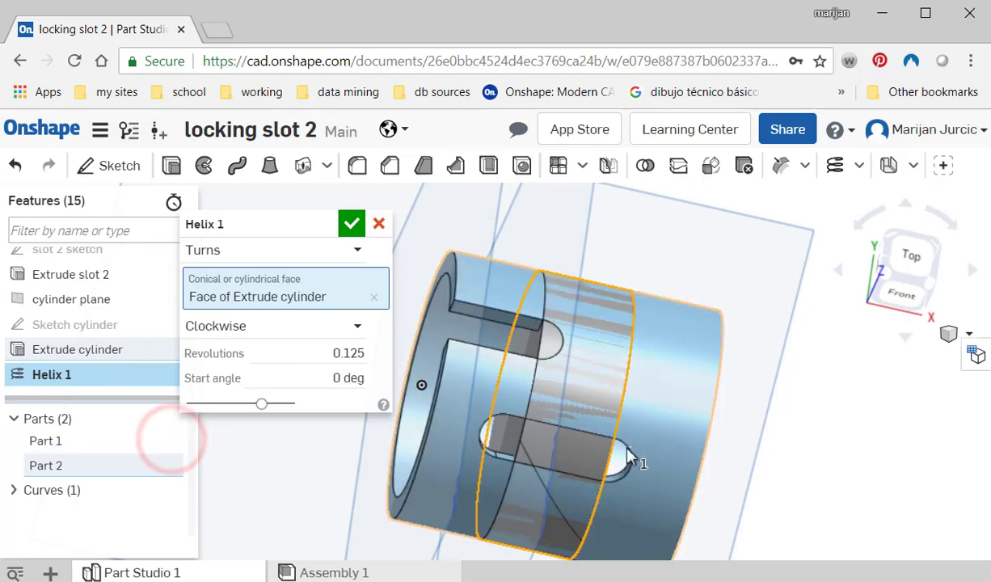
middle_drag(597, 432, 616, 376)
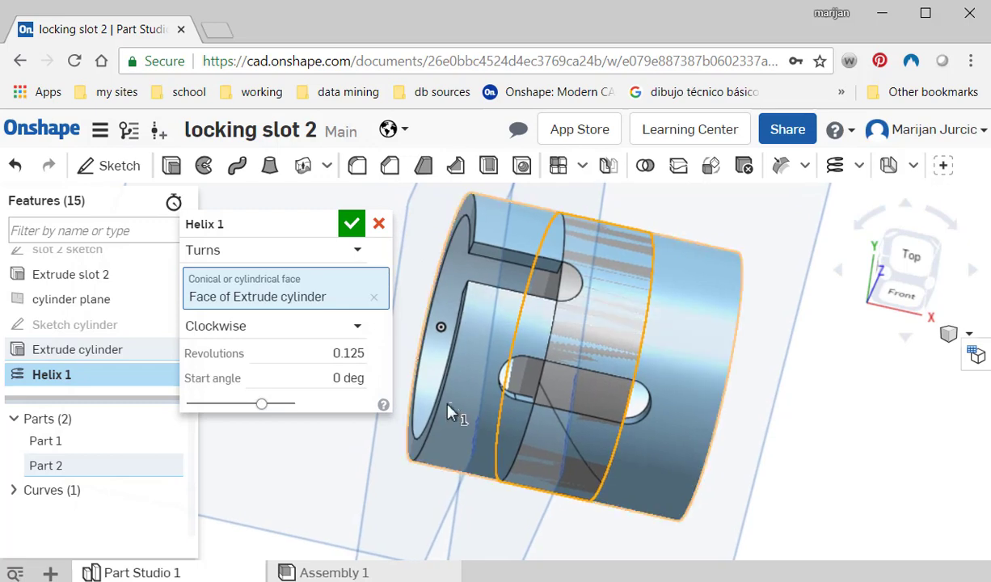
click(343, 377)
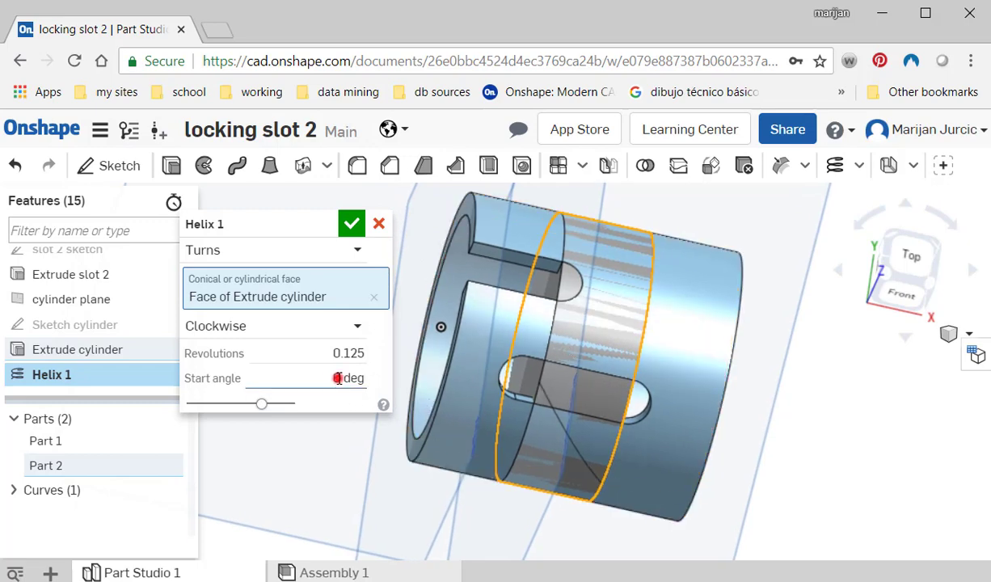
text(45)
key(Return)
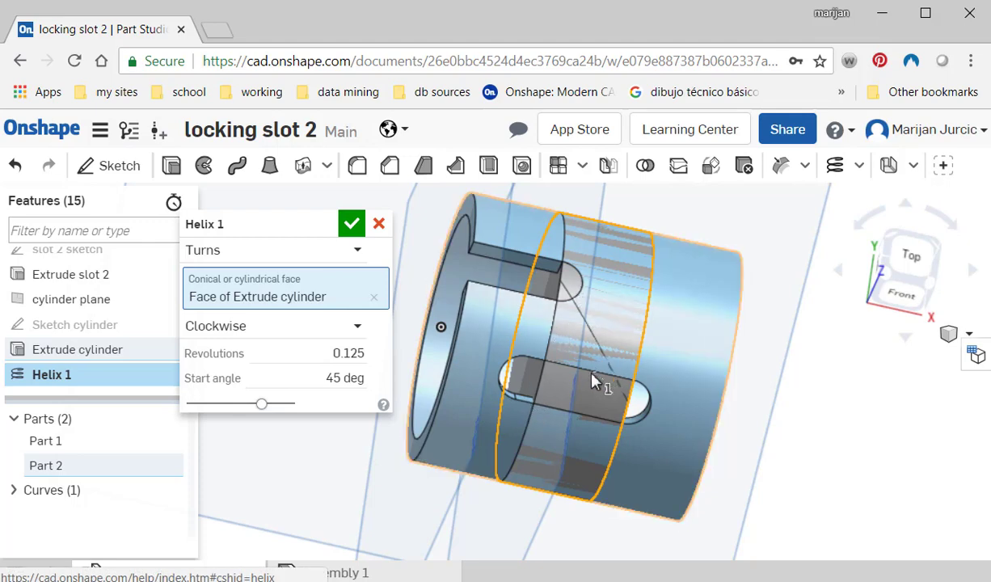
right_drag(565, 356, 579, 315)
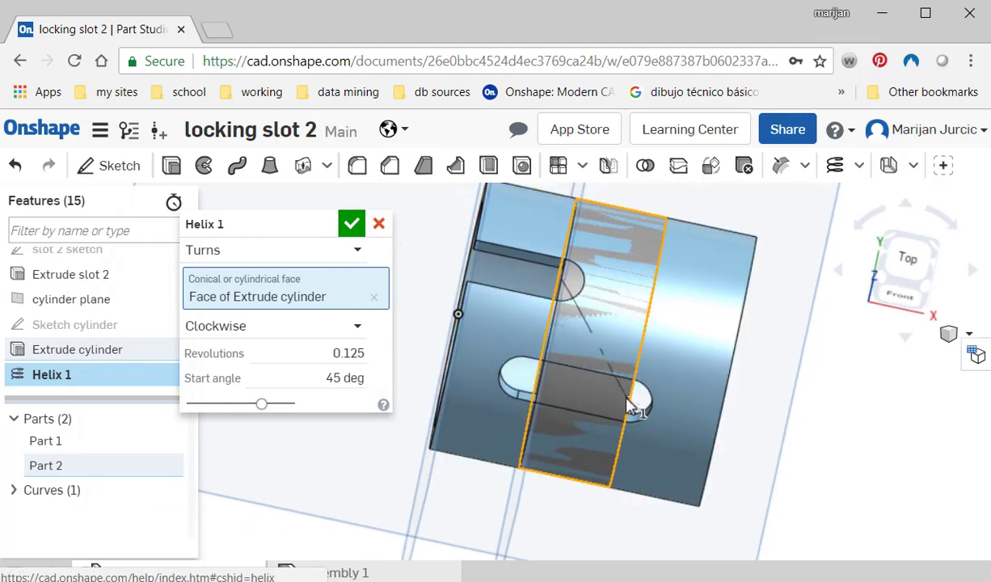
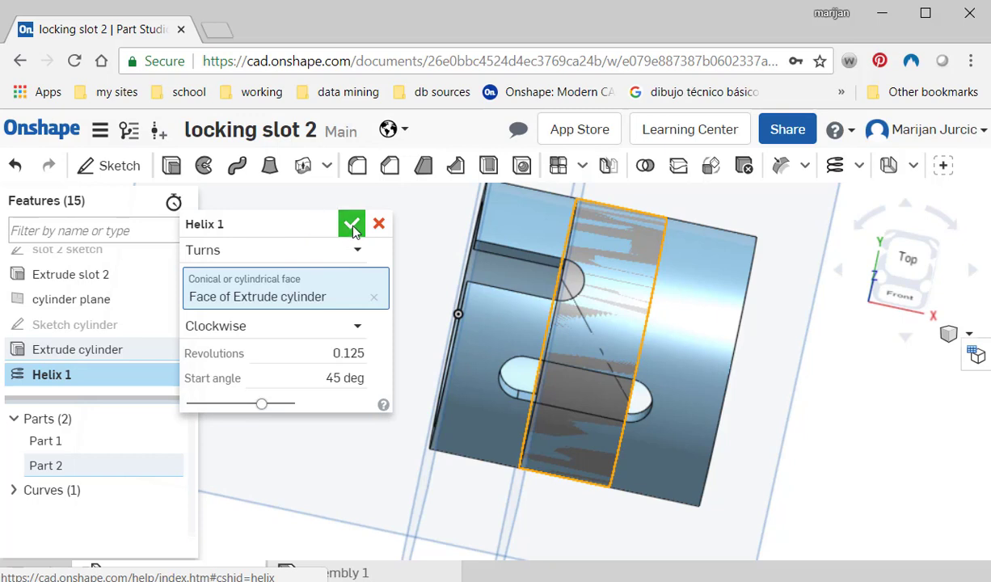
click(353, 225)
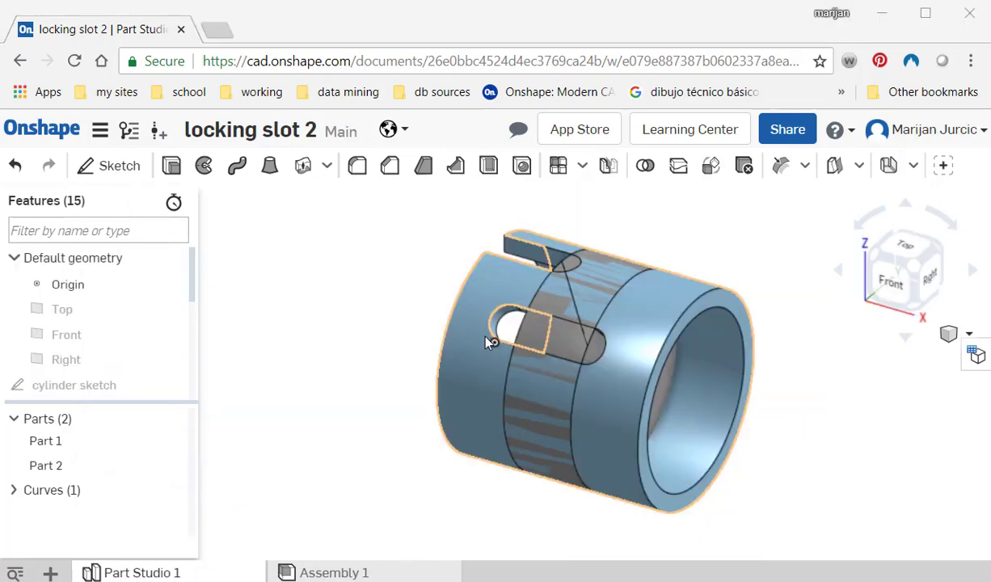
- Hide Part 2 and examine the helix running between the two slots of Part 1
click(171, 469)
click(171, 470)
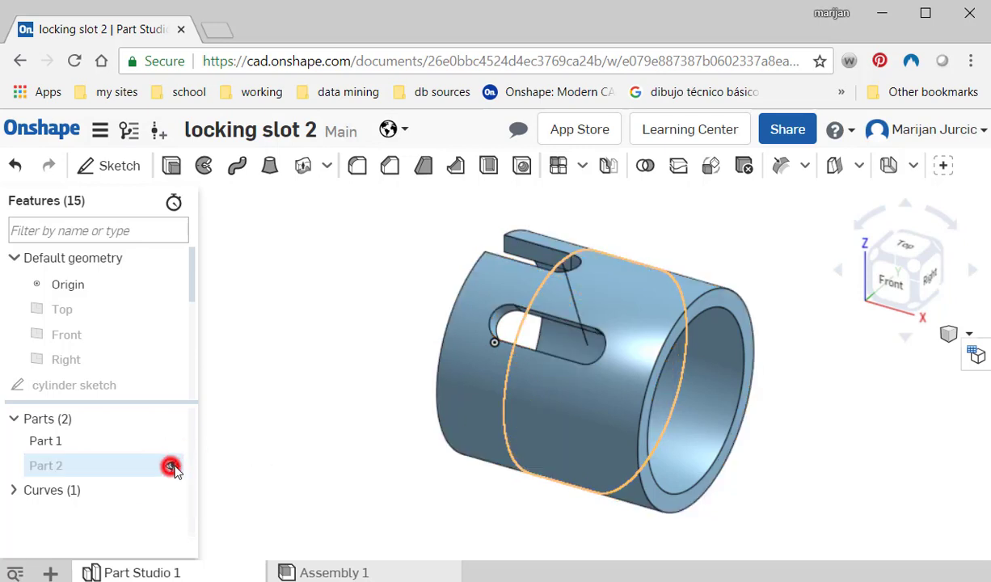
right_drag(565, 379, 576, 414)
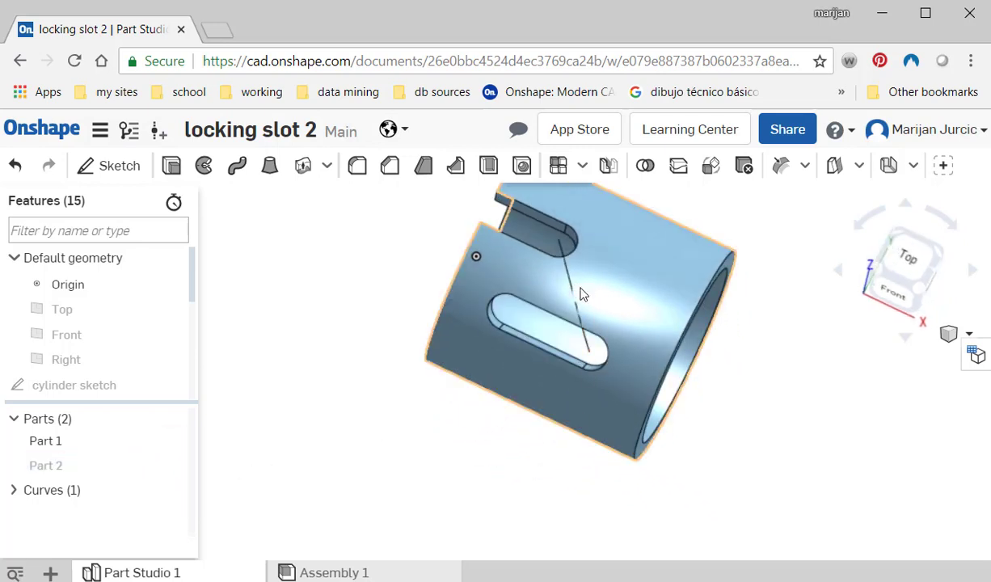
scroll(597, 336, up, 3)
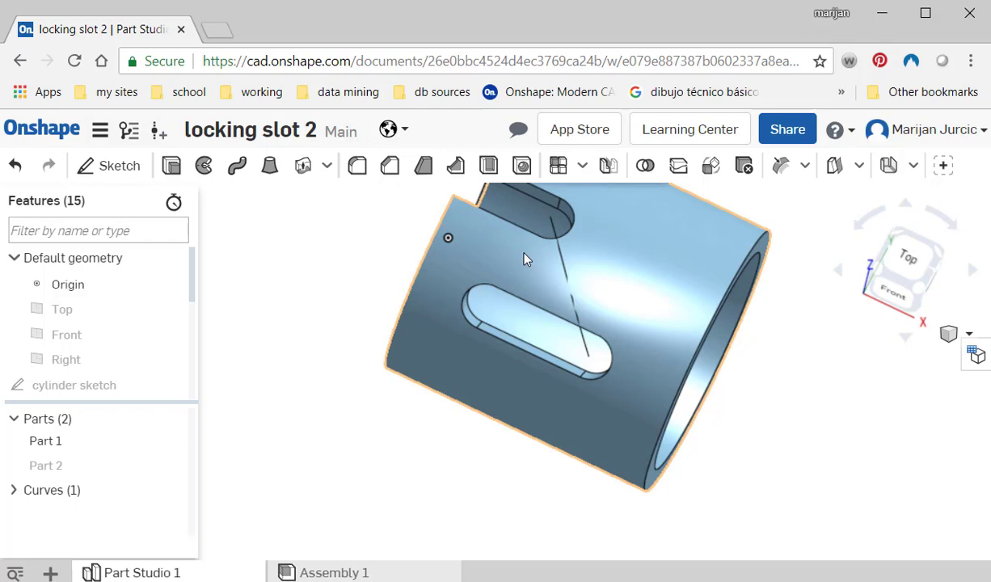
middle_drag(524, 259, 534, 294)
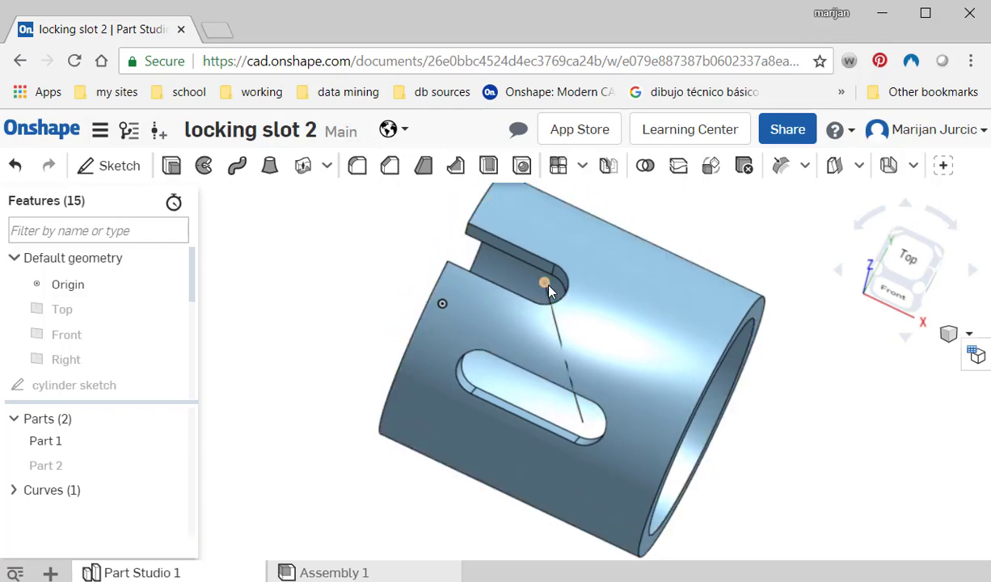
- Start a new plane of the Curve point type
click(857, 166)
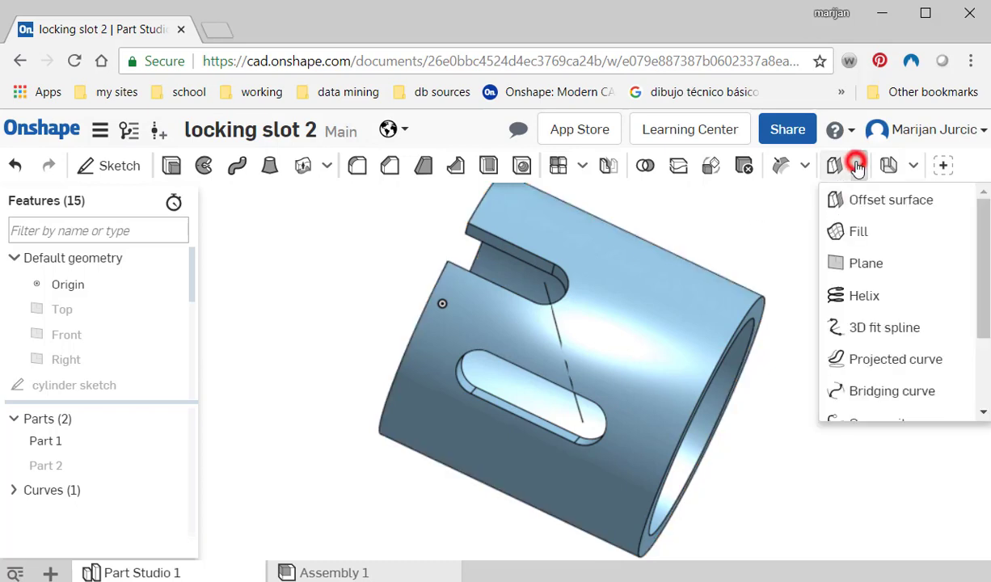
click(868, 262)
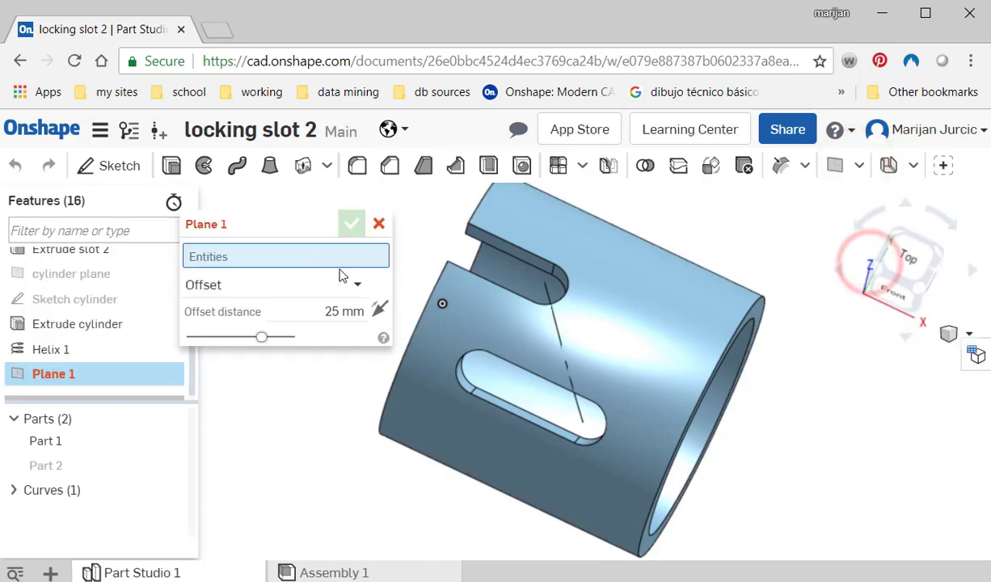
click(360, 288)
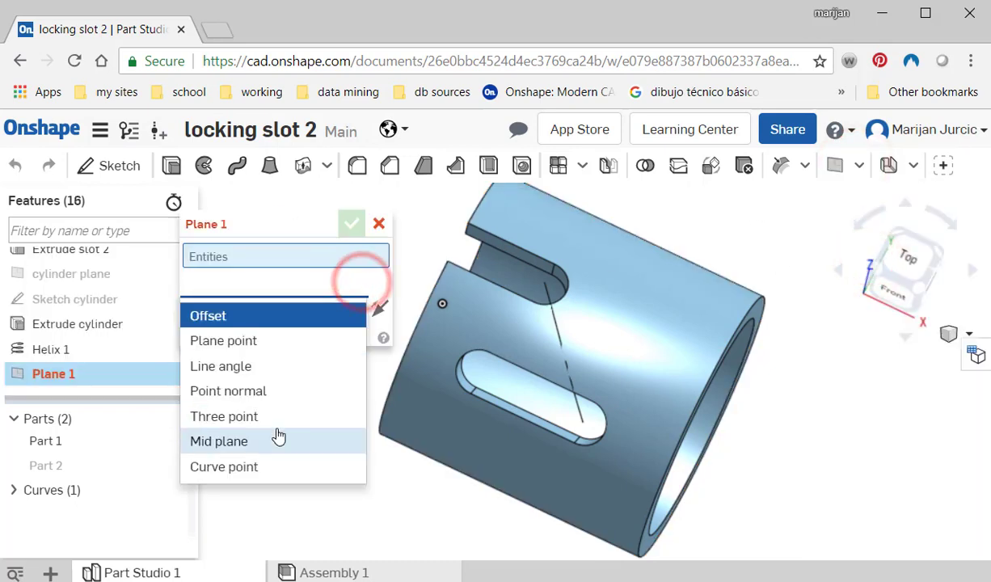
click(269, 467)
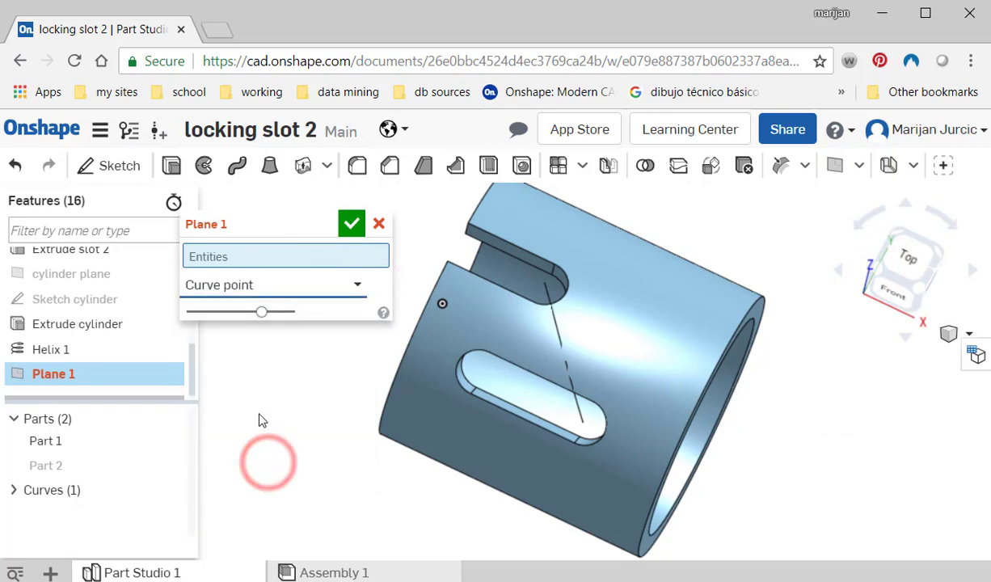
- Try to define the plane from a midpoint on the helix and its end vertex, and clear both references
click(563, 352)
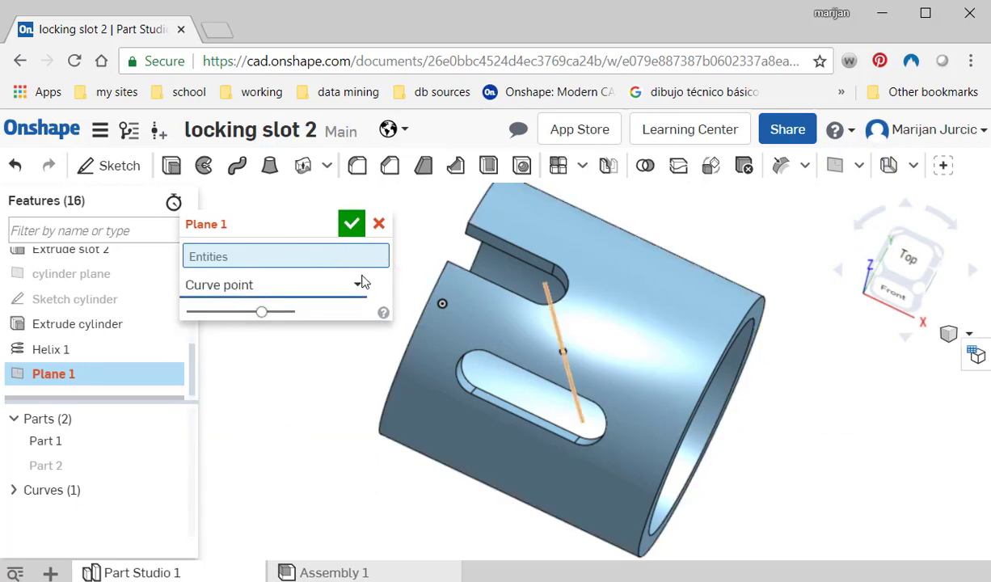
click(334, 261)
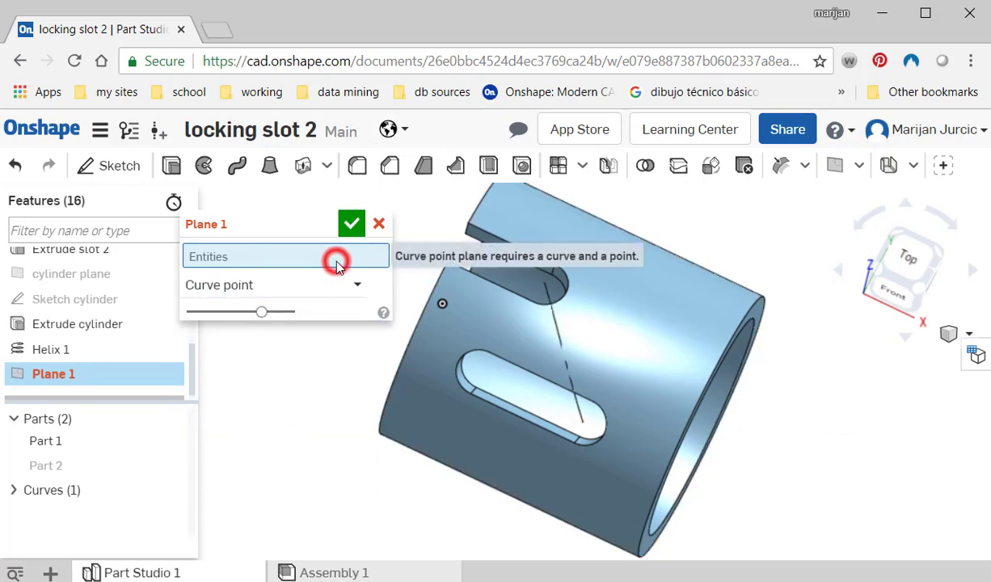
click(563, 349)
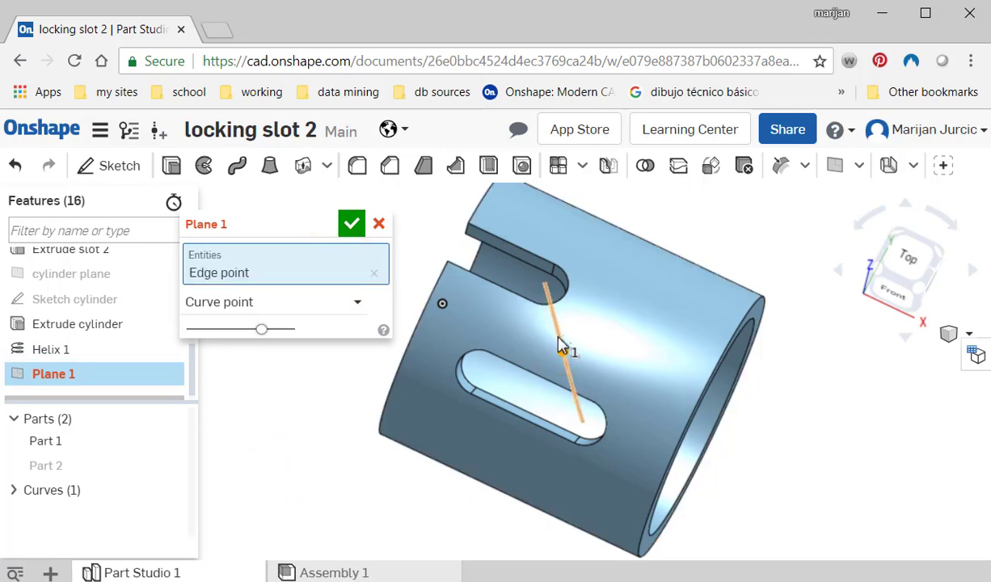
click(545, 285)
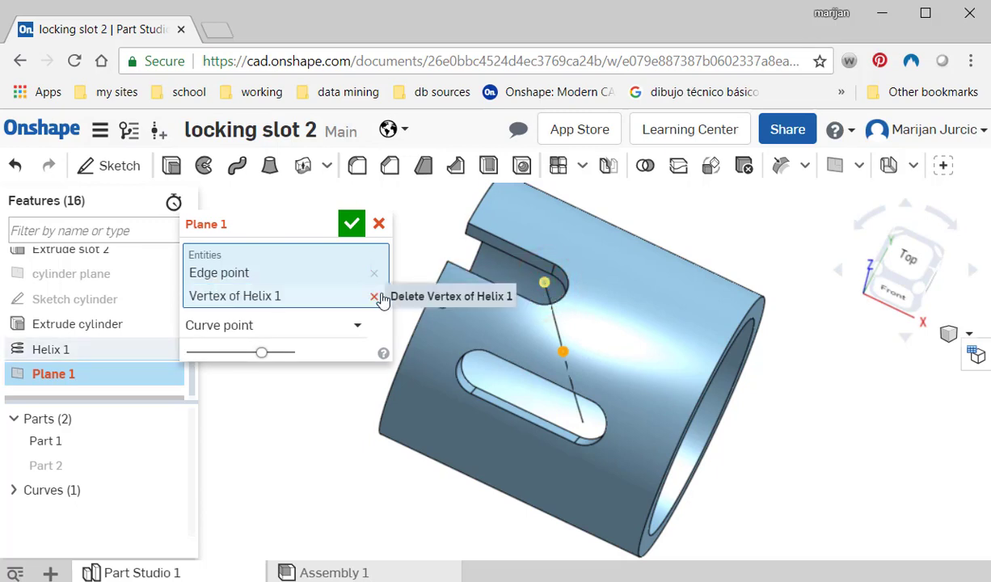
click(350, 227)
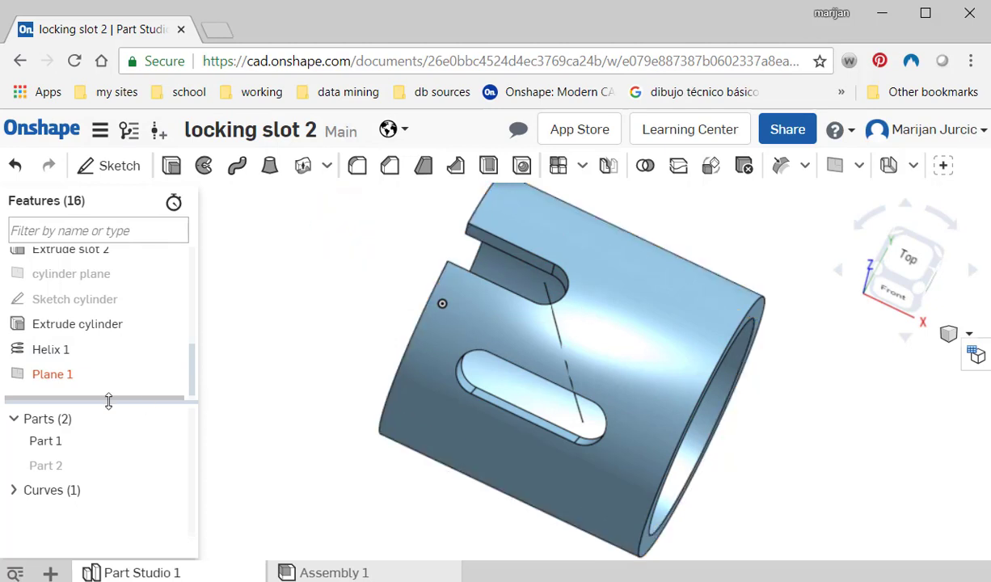
double_click(98, 377)
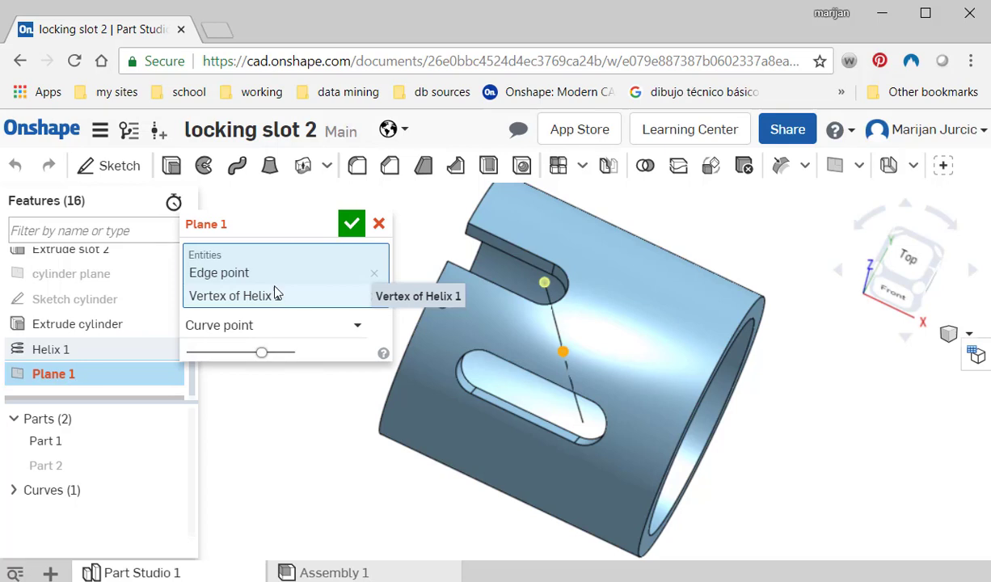
click(373, 273)
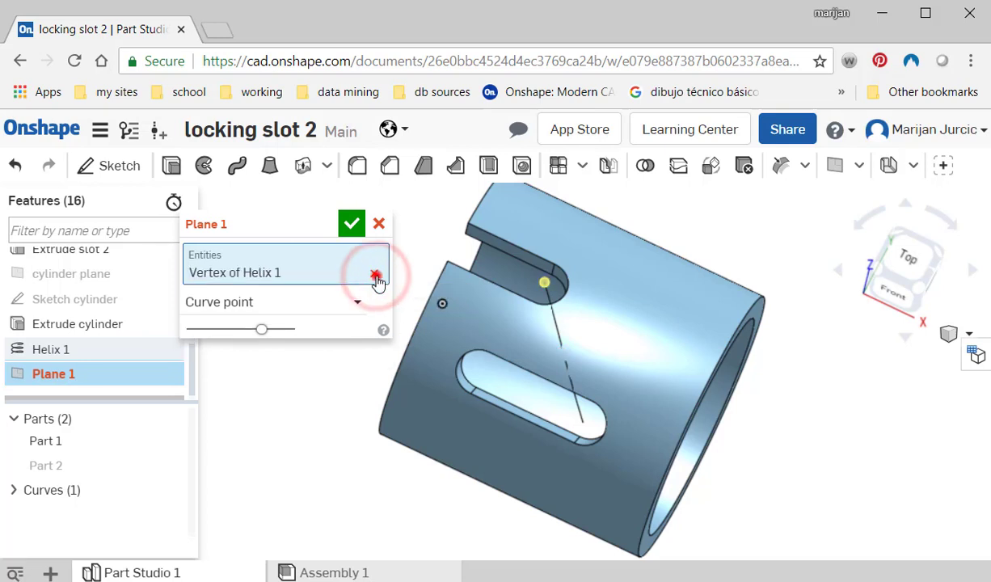
click(374, 274)
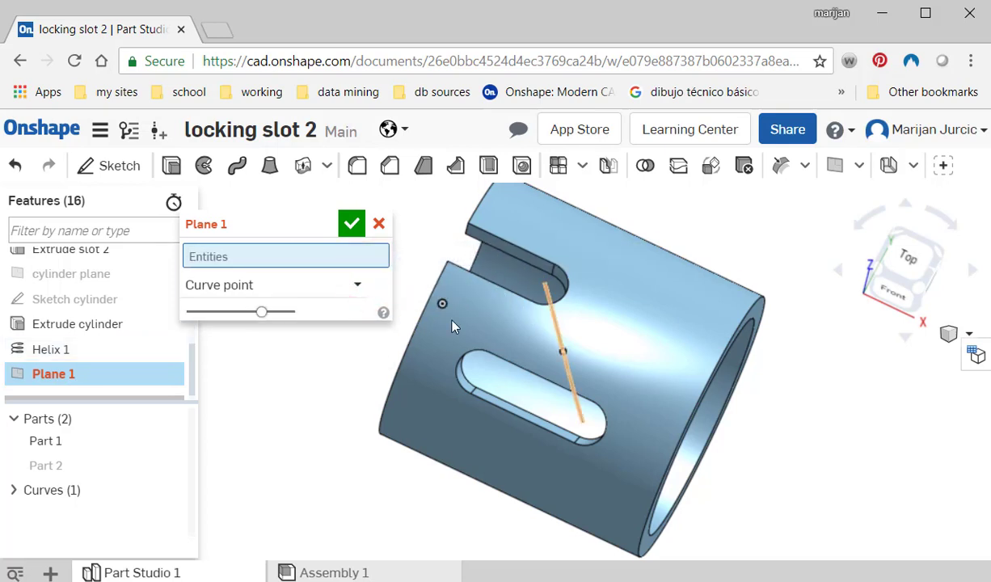
- Define the Curve point plane by the helix edge and its end vertex in the open slot, and accept it
click(356, 289)
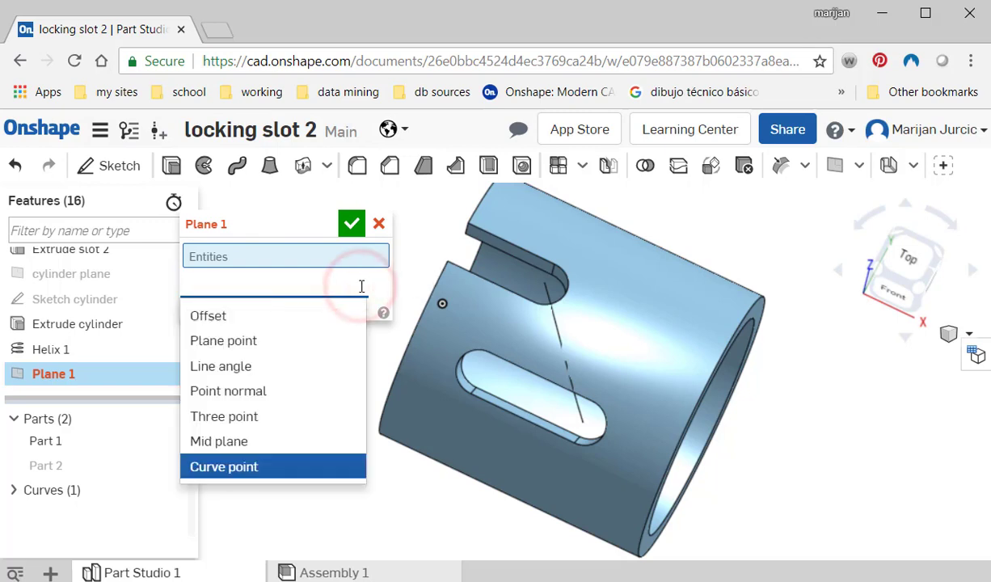
click(254, 466)
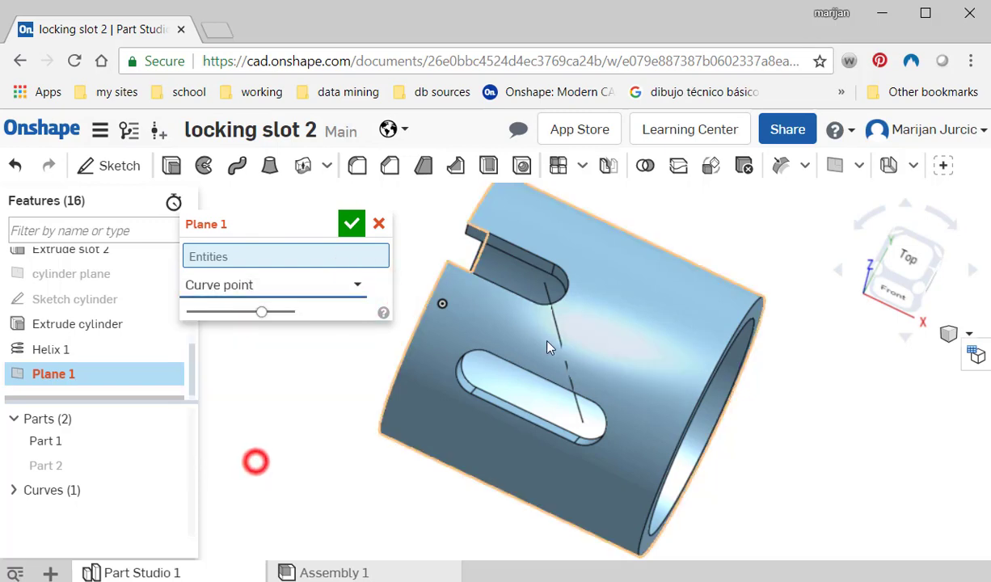
click(556, 332)
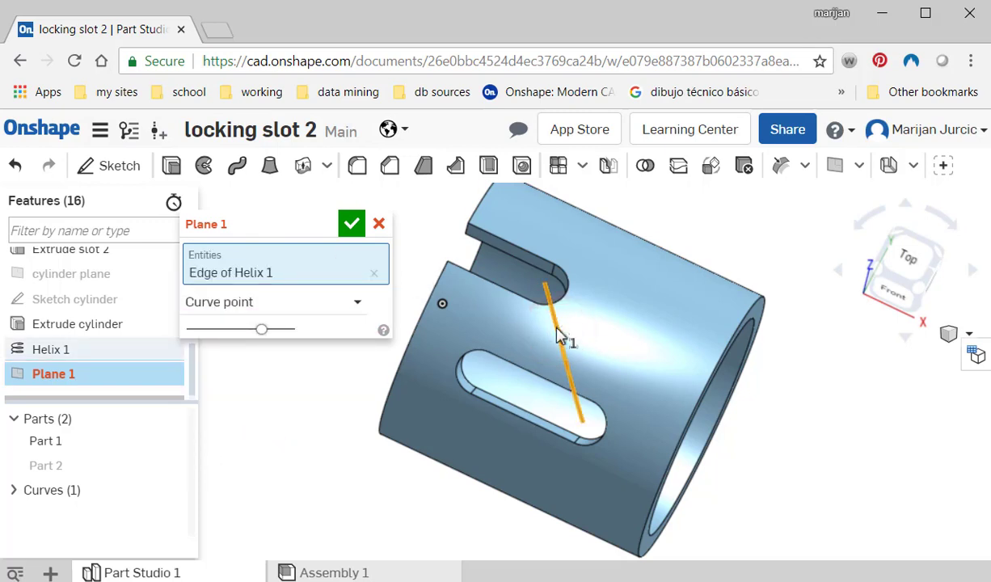
click(545, 284)
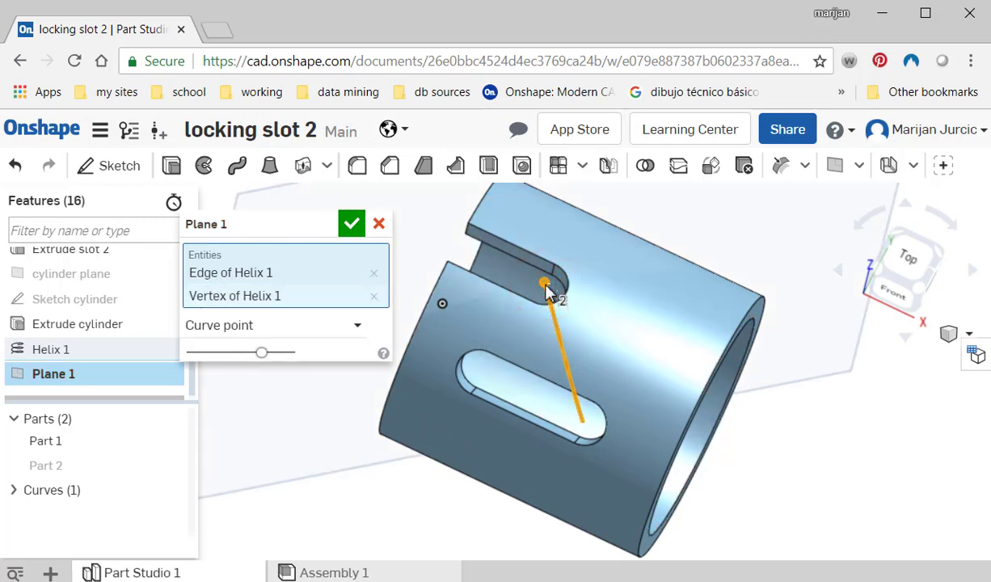
click(350, 224)
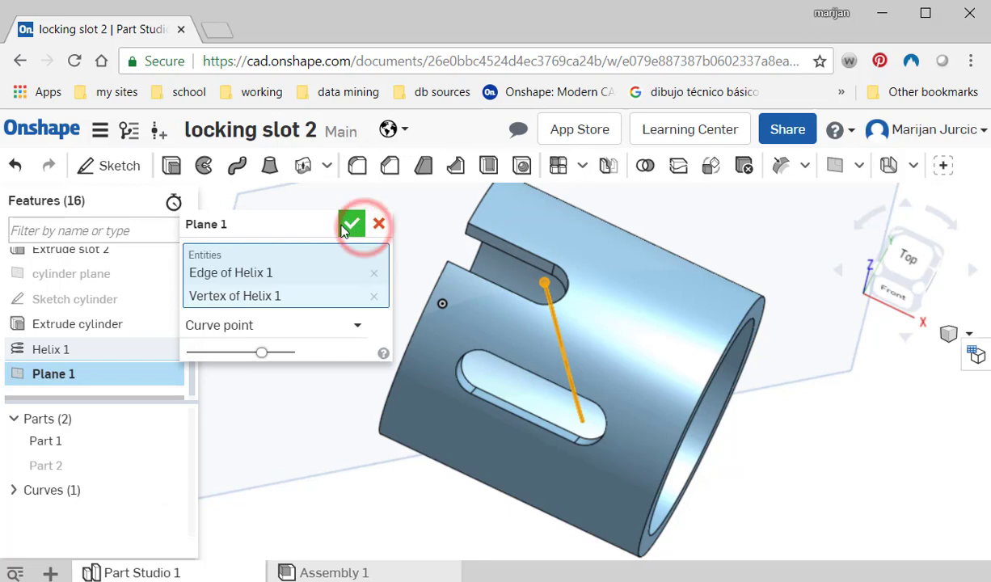
- Shrink the displayed outline of Plane 1 to a smaller rectangle around the open slot's end of the helix
scroll(454, 288, down, 2)
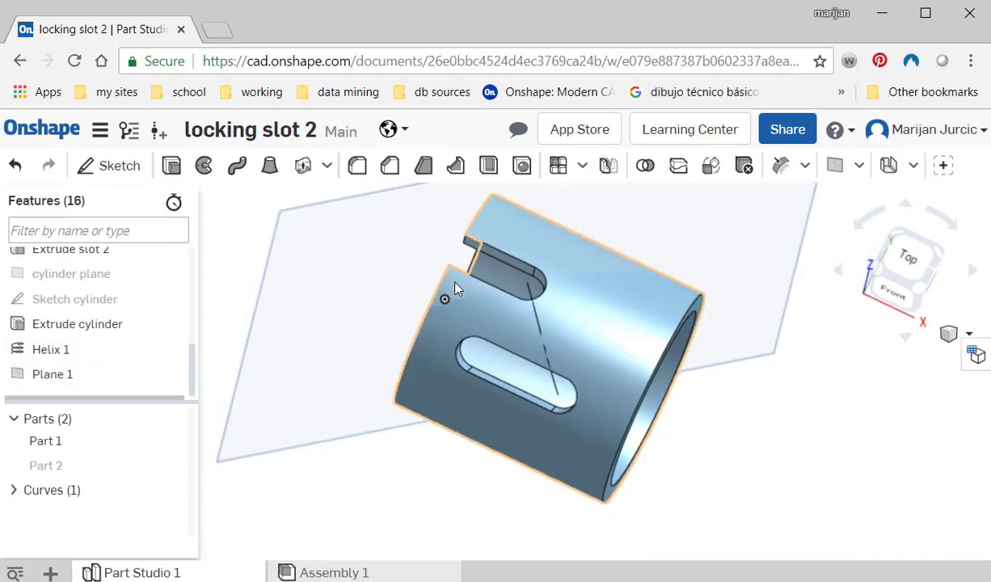
right_drag(455, 288, 465, 361)
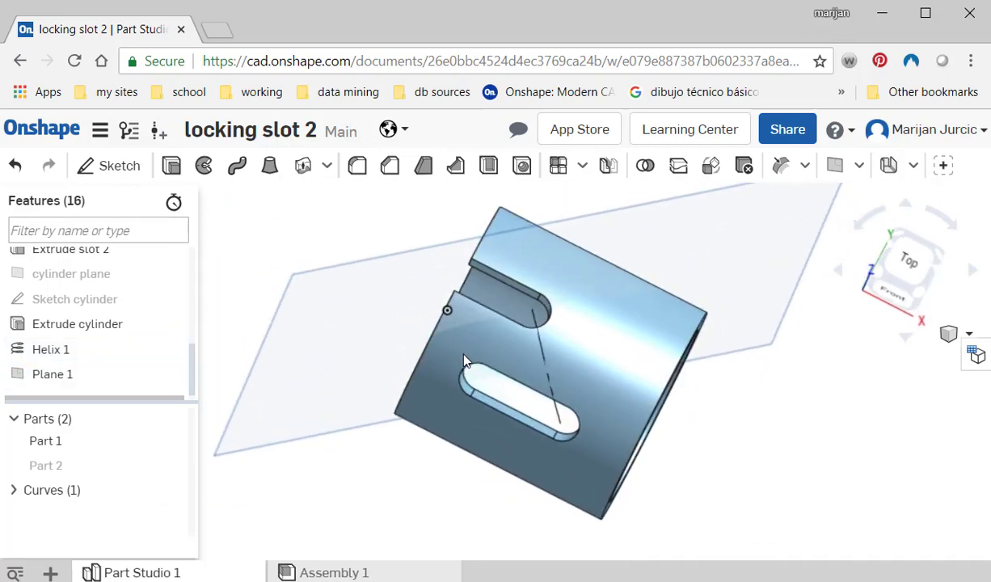
drag(193, 348, 192, 269)
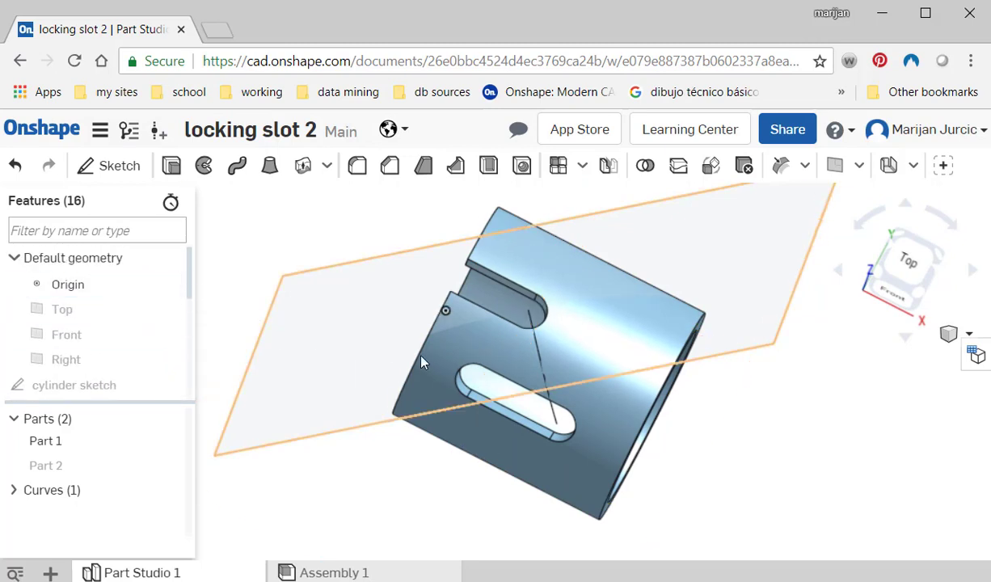
right_drag(416, 353, 478, 409)
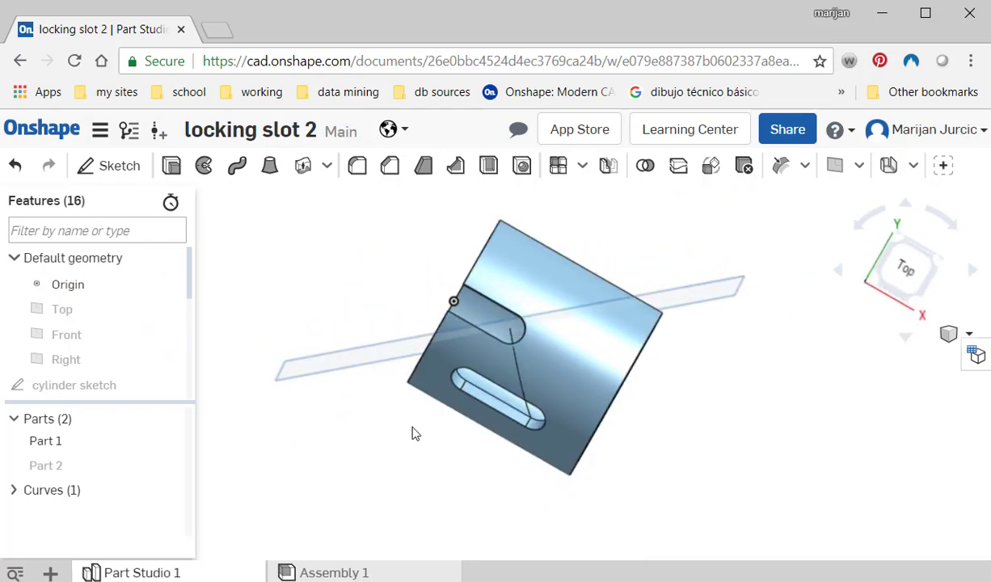
right_drag(412, 434, 393, 372)
click(409, 280)
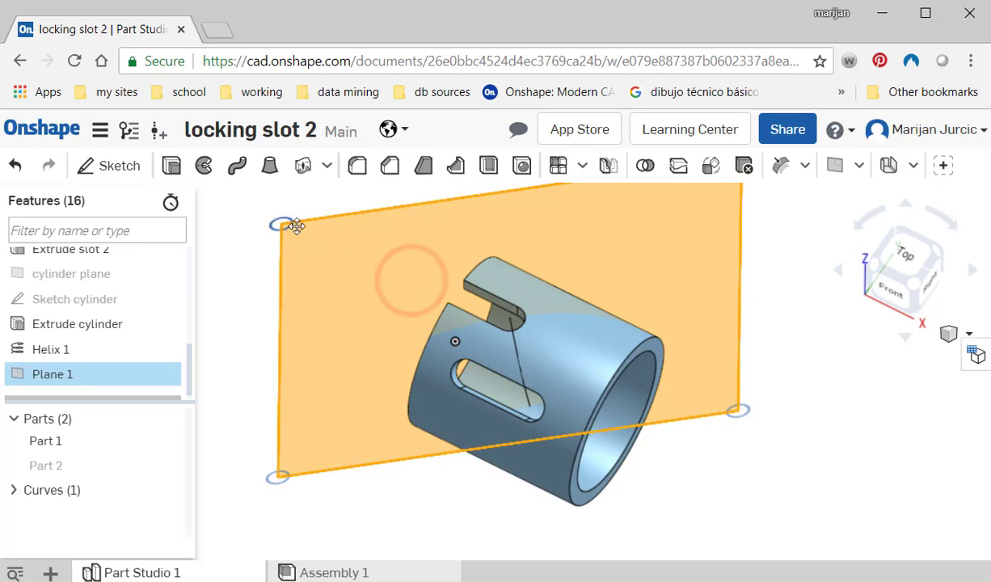
drag(320, 237, 420, 283)
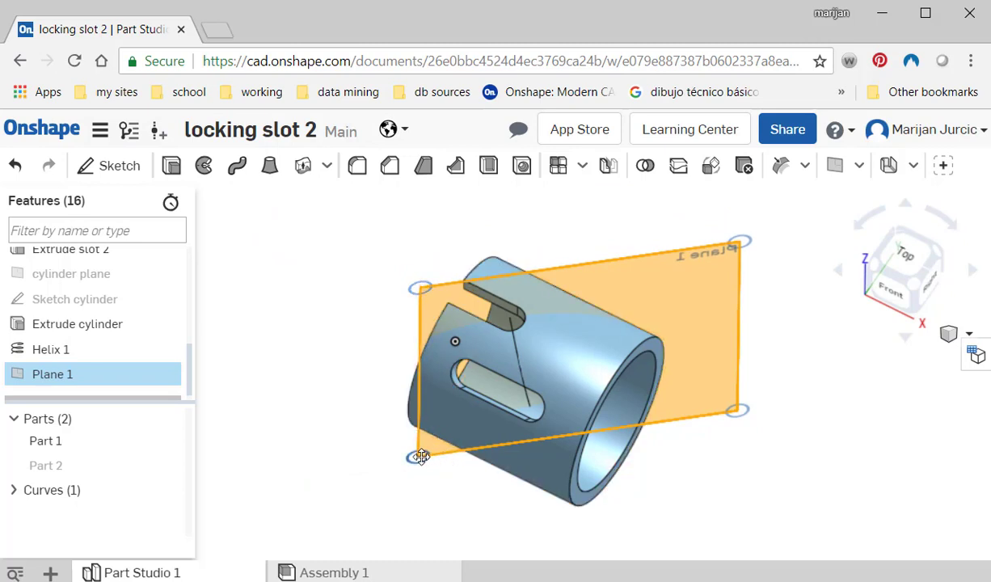
drag(419, 454, 628, 349)
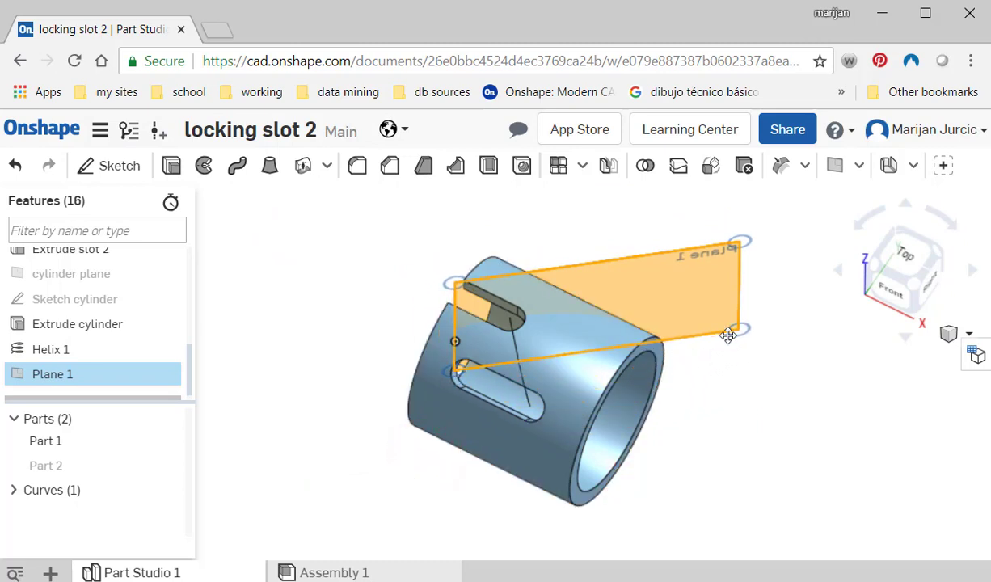
- Shrink Plane 1's displayed outline further around the open slot's end and rename the plane as Plane sweep
drag(734, 331, 572, 345)
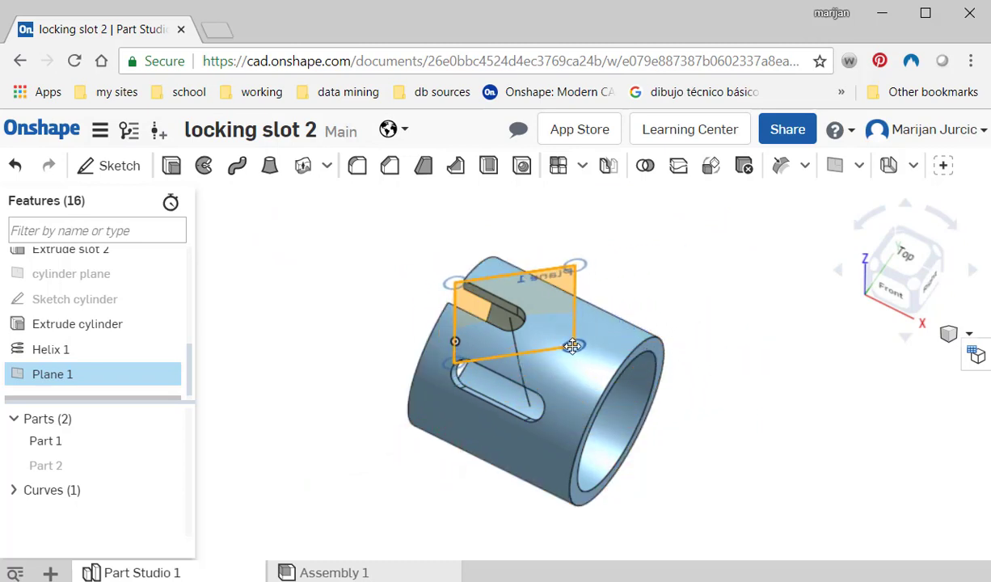
scroll(566, 313, up, 3)
scroll(510, 321, up, 2)
right_drag(495, 332, 510, 367)
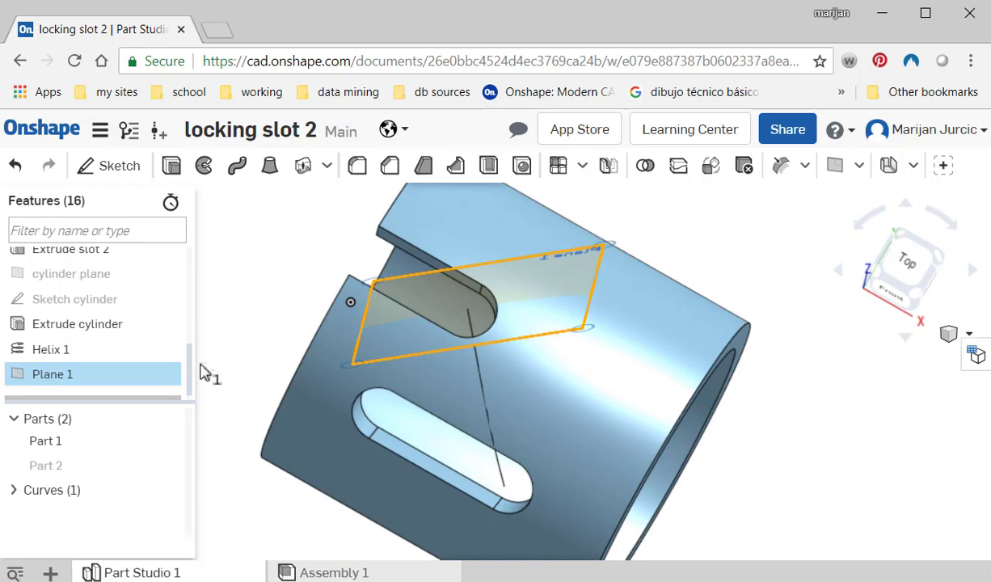
double_click(100, 373)
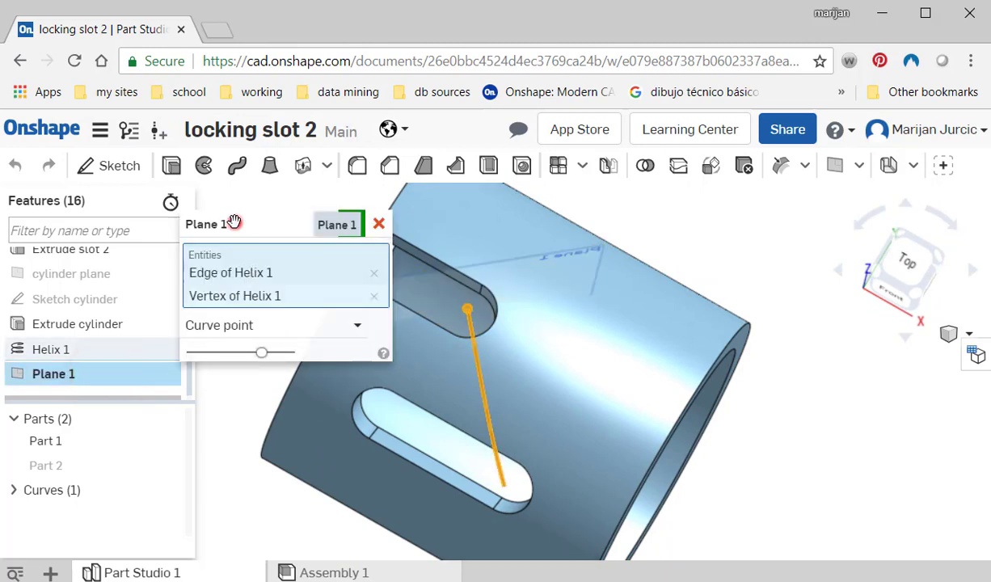
click(234, 219)
click(326, 225)
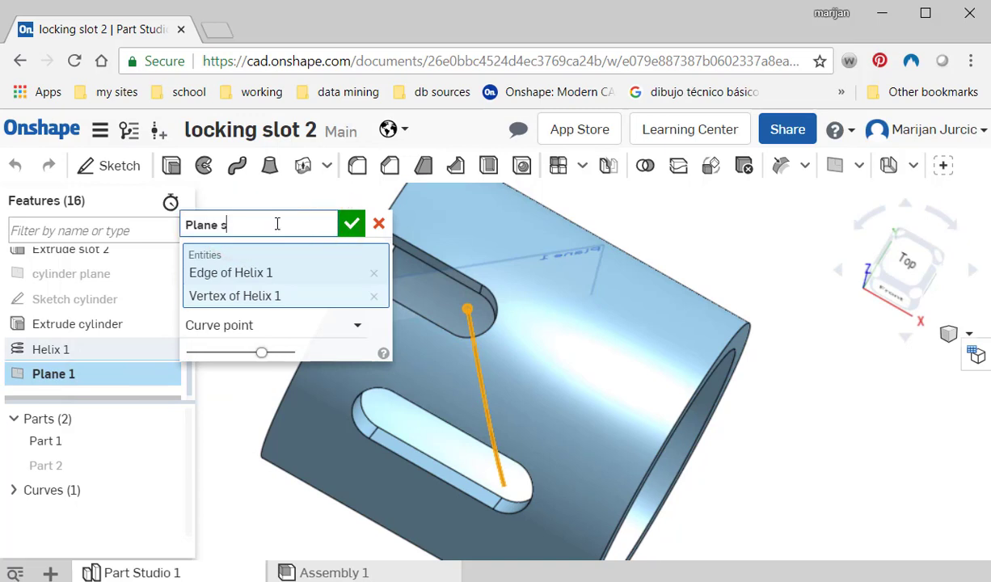
text(Plane sweep)
click(343, 229)
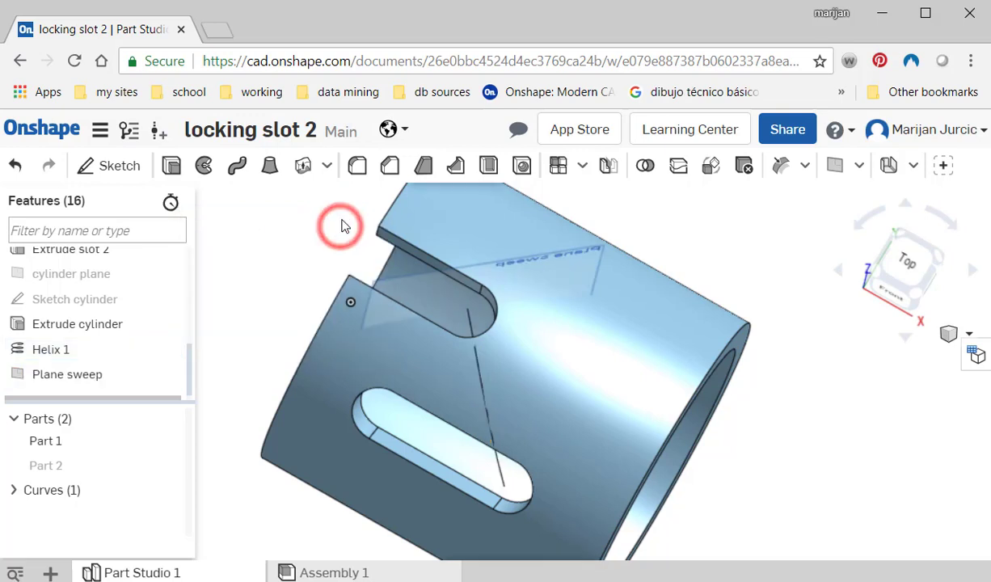
- Start a new sketch on Plane sweep
right_drag(413, 325, 475, 304)
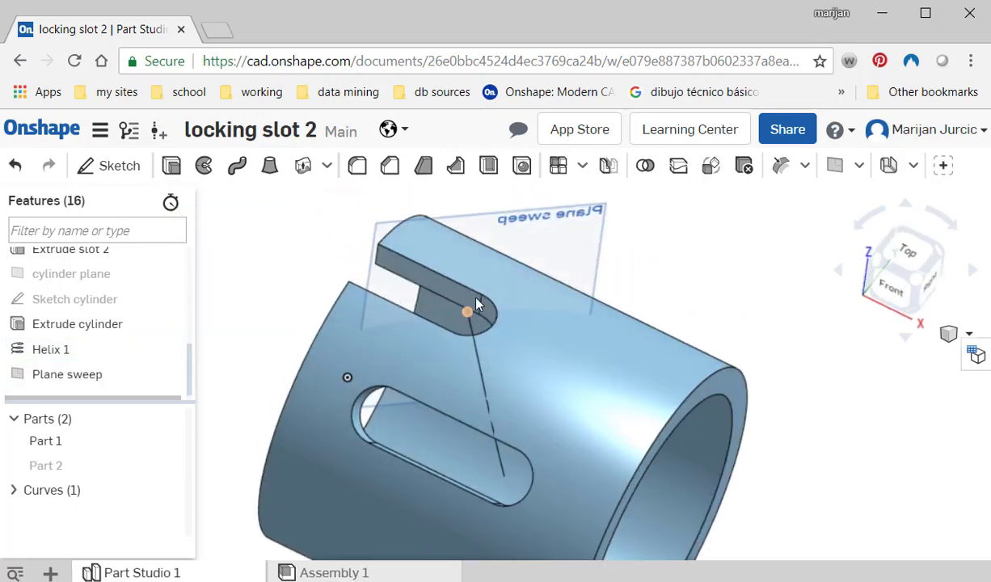
click(116, 165)
click(71, 349)
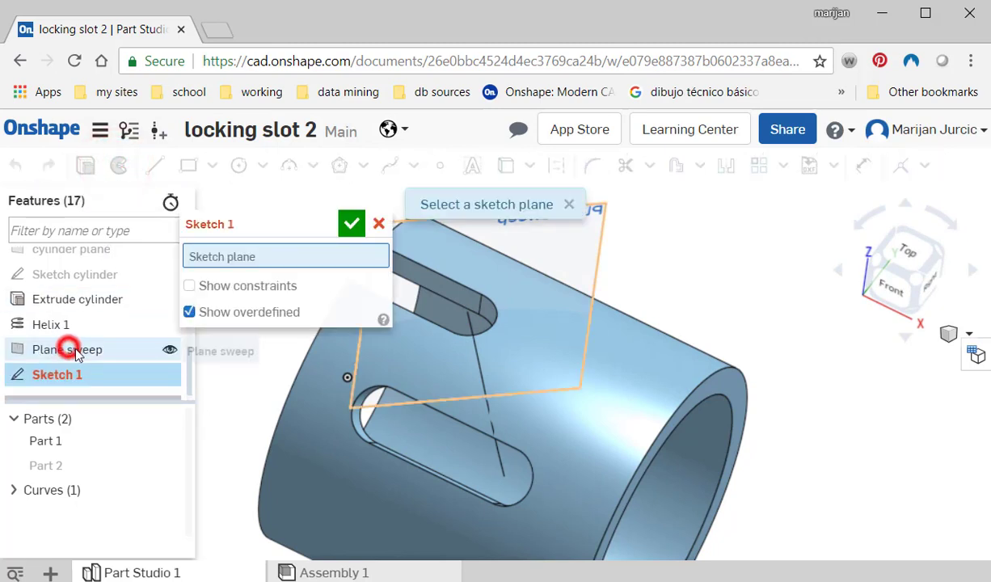
click(80, 347)
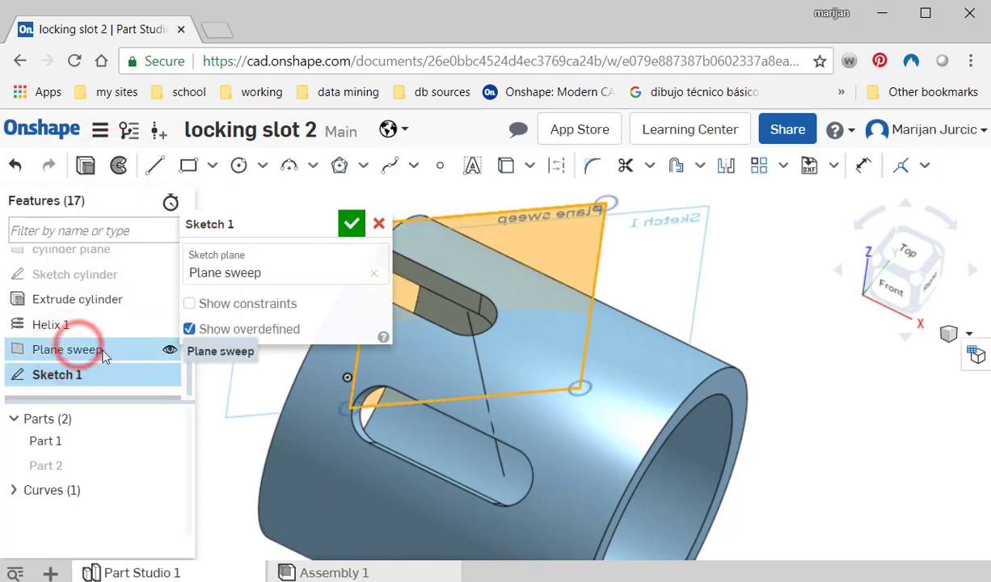
- Draw a corner rectangle about 12 mm wide across the open slot's rounded end
scroll(394, 338, up, 2)
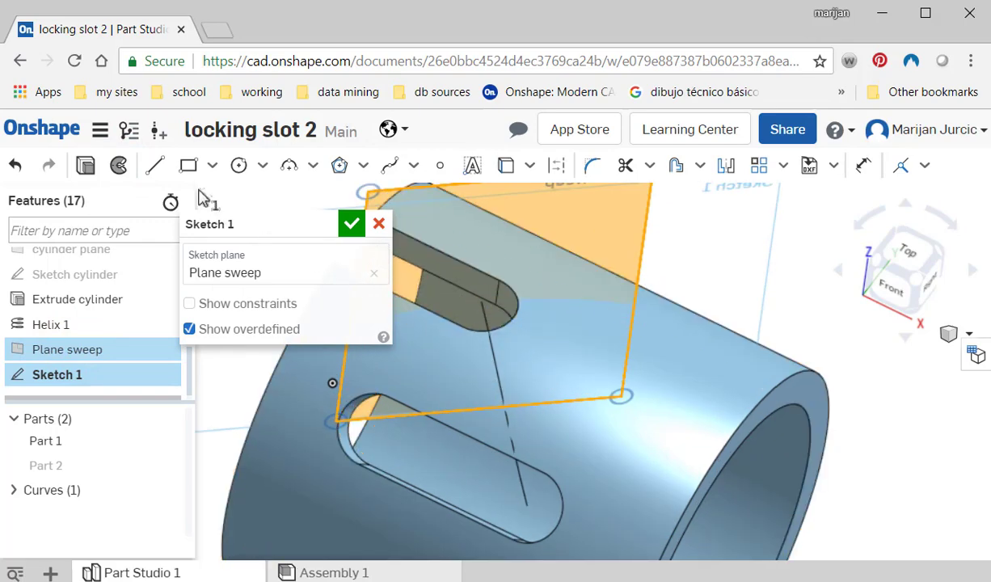
click(211, 166)
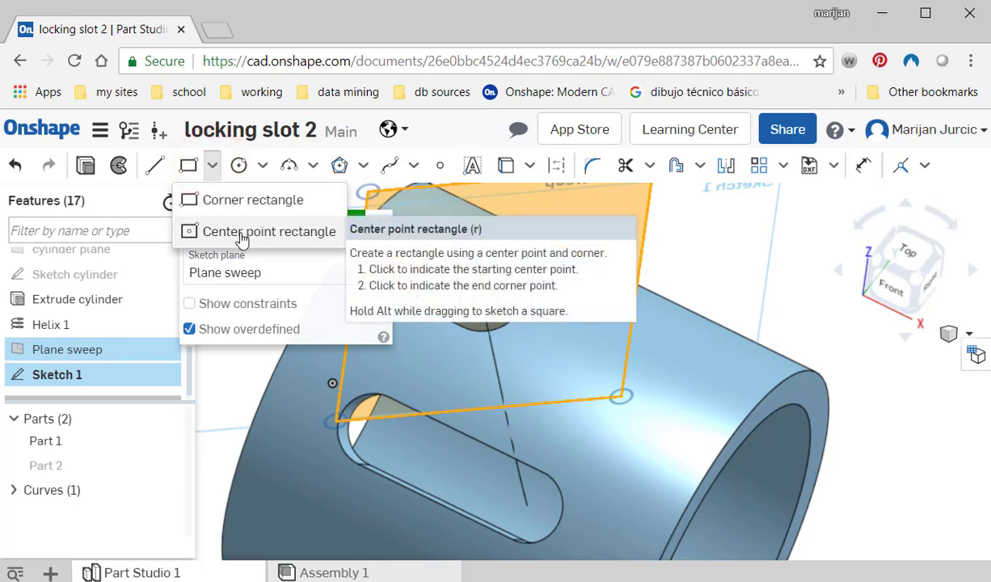
click(240, 200)
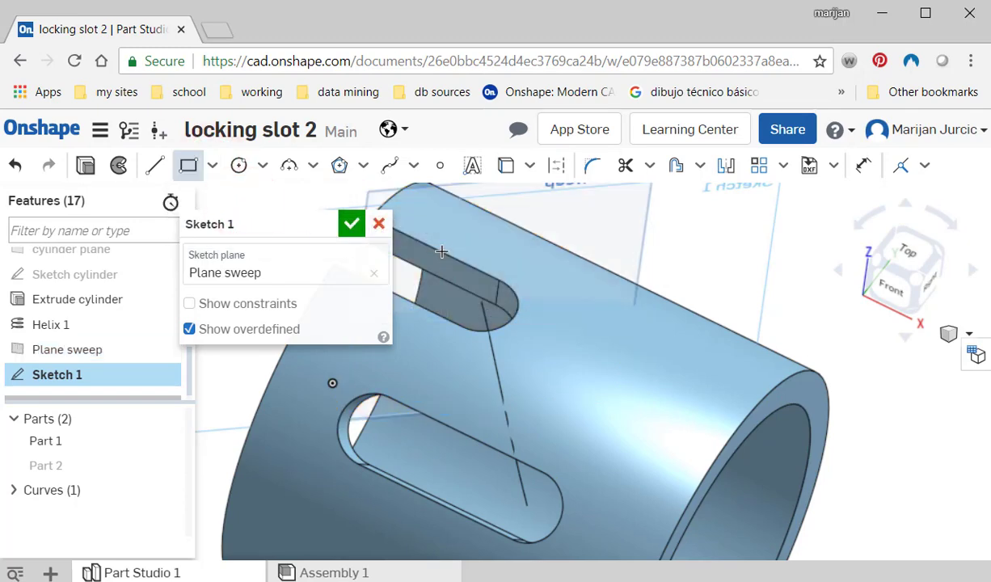
click(510, 396)
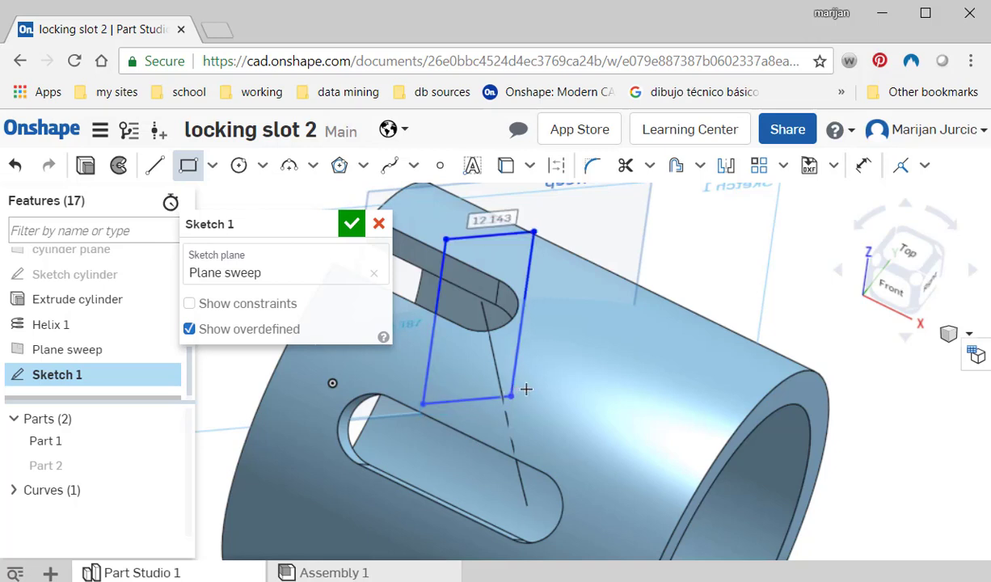
- Try to set the rectangle's long side to 1 mm, and undo it
text(1)
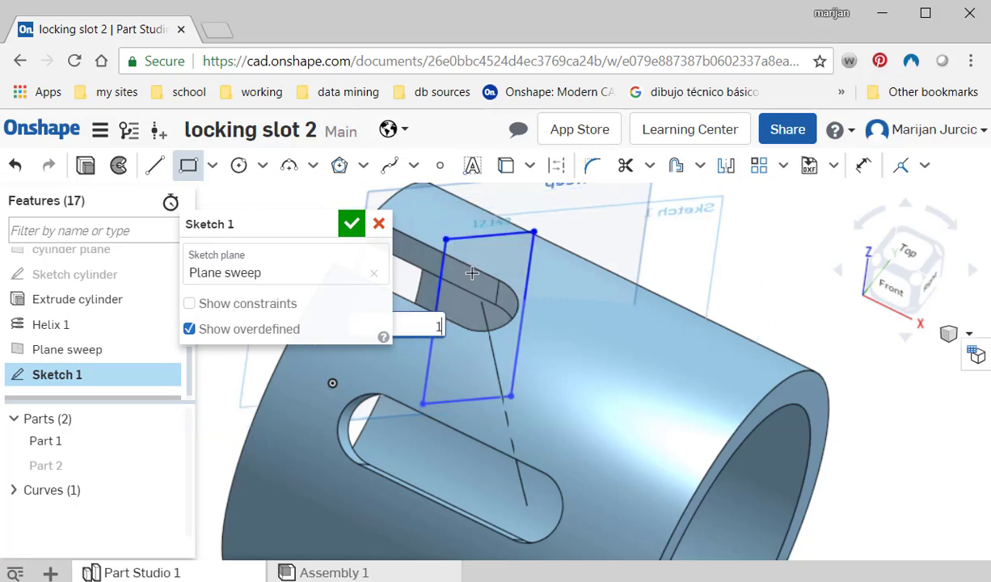
key(Return)
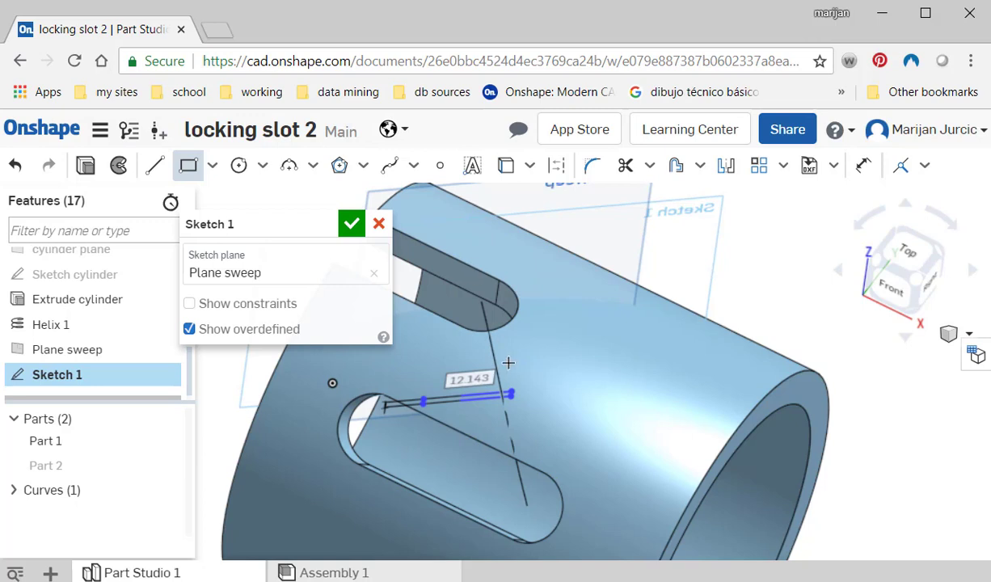
key(ctrl+z)
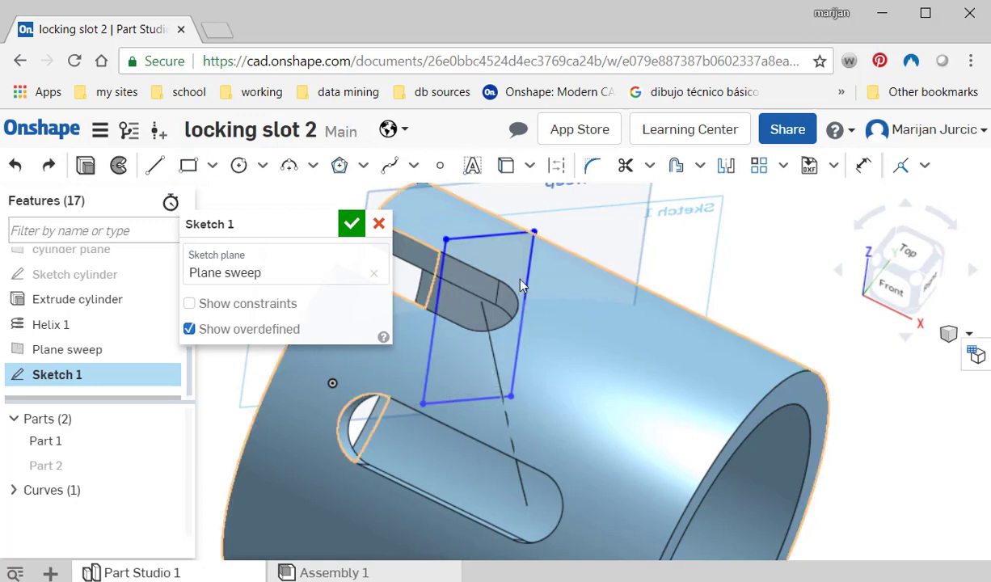
- Dimension the rectangle's short upper edge to 10 mm
key(u)
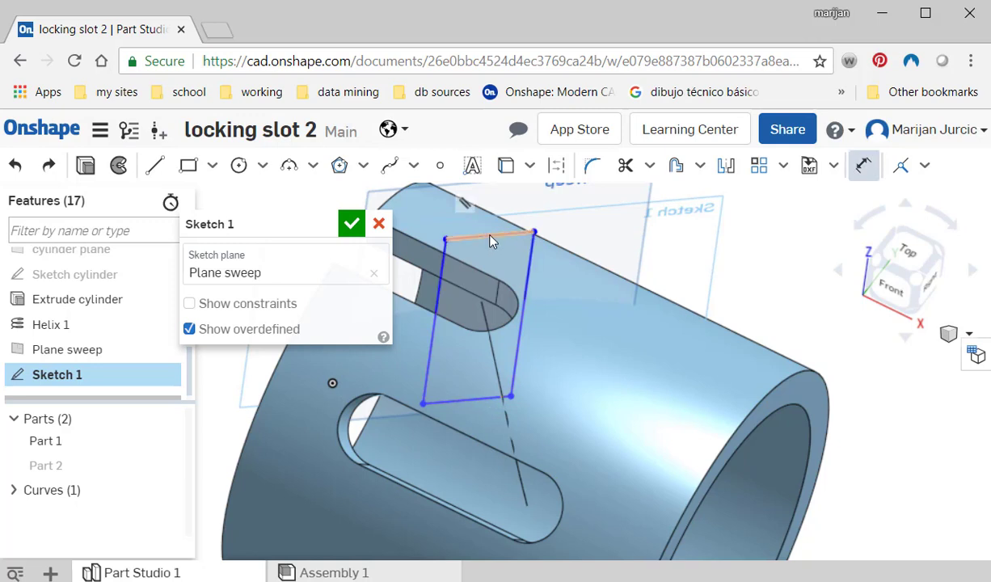
click(489, 236)
click(482, 208)
text(10)
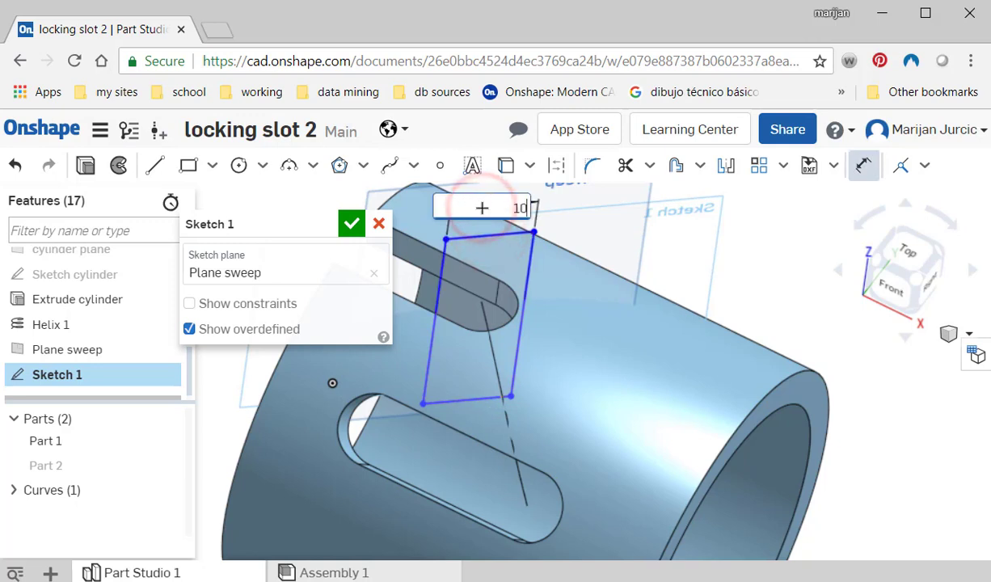
key(Return)
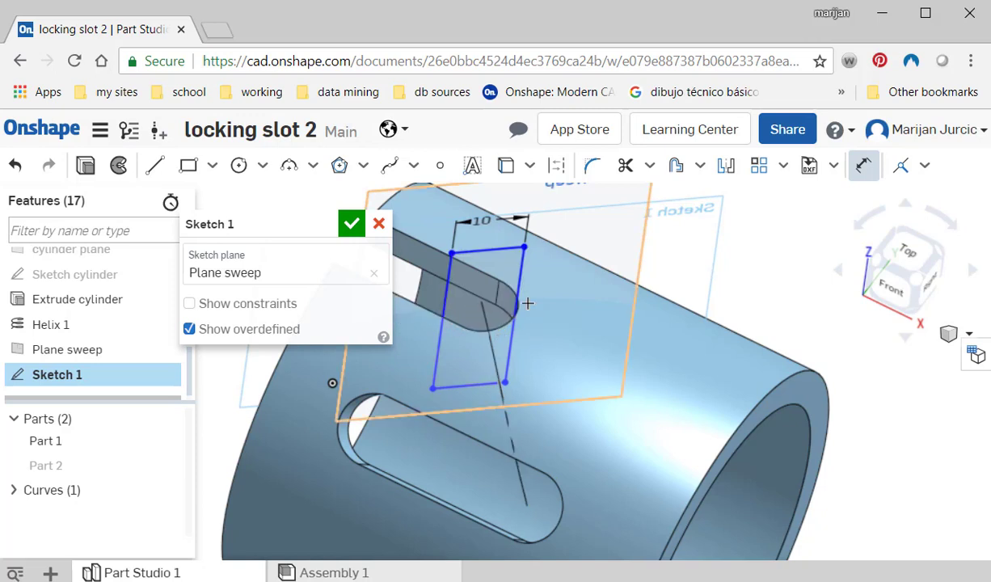
key(Escape)
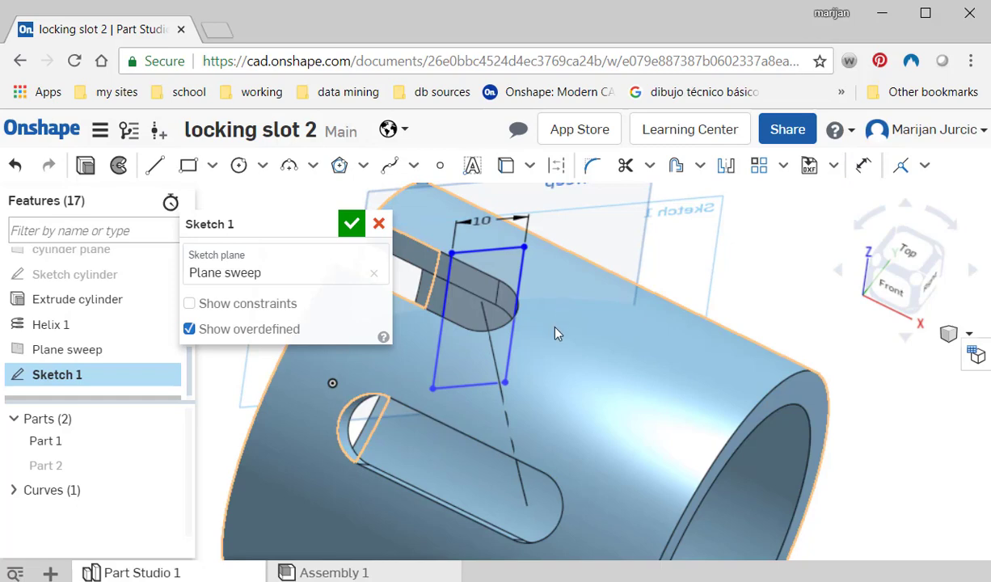
- Try to make the rectangle's long side tangent to the arc edge of the open slot's rounded end
middle_drag(549, 326, 546, 331)
right_drag(546, 336, 539, 360)
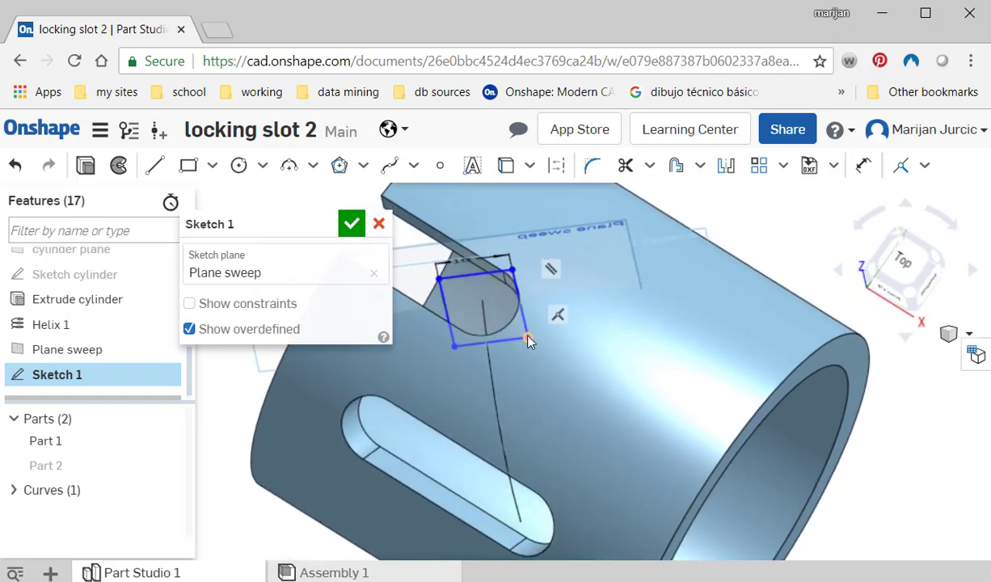
click(925, 164)
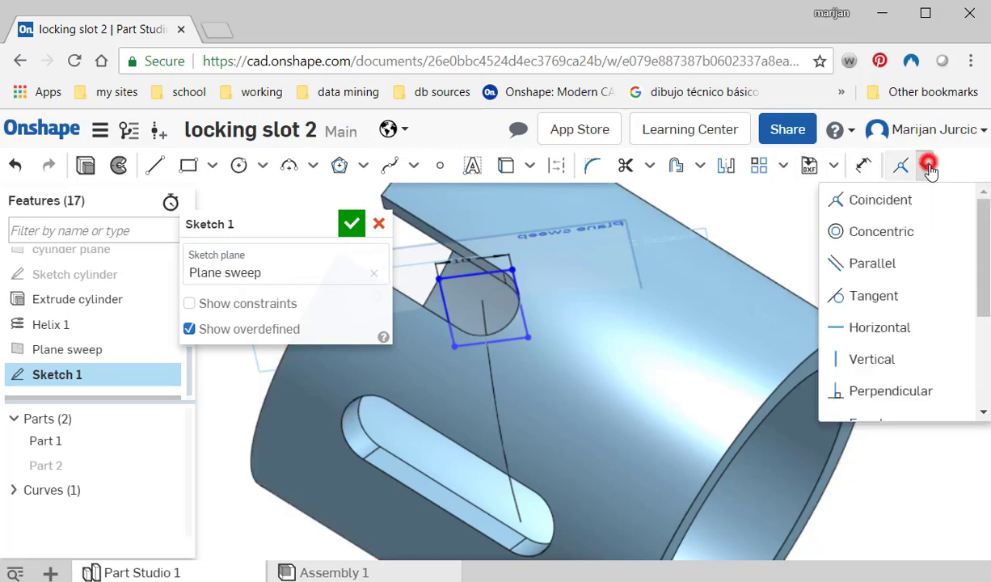
click(893, 295)
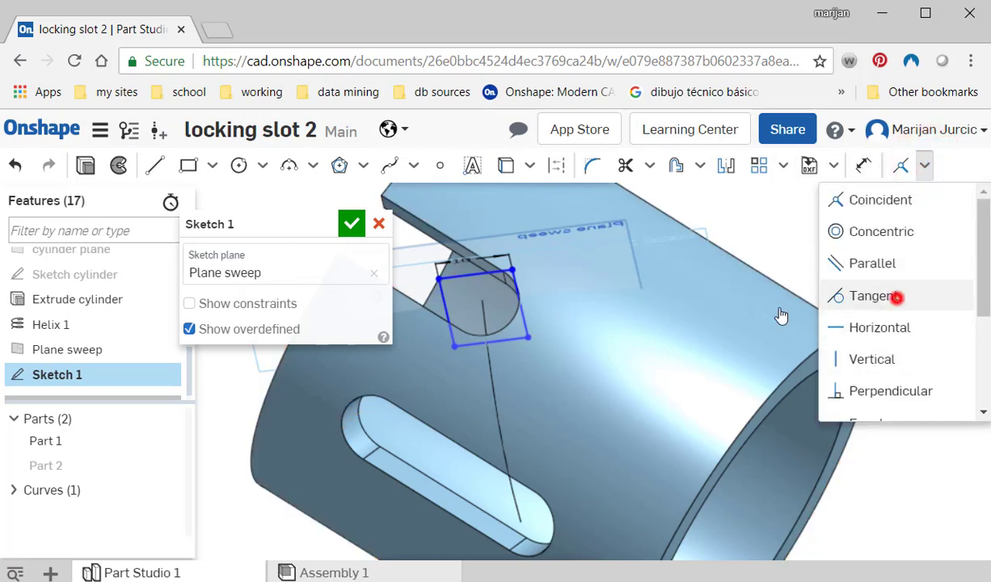
click(525, 322)
click(513, 317)
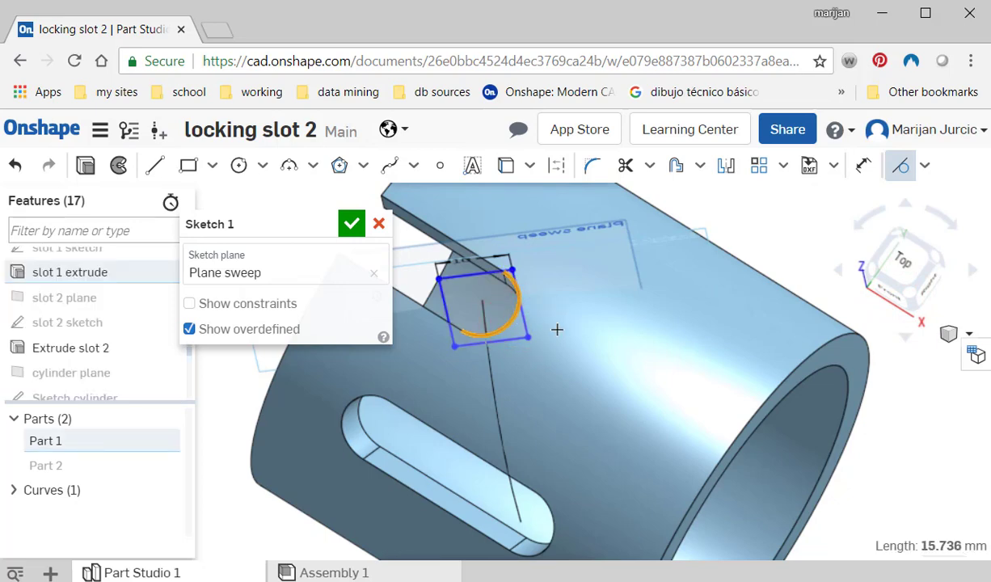
scroll(557, 329, up, 3)
mouse_move(569, 352)
right_down()
mouse_move(573, 368)
mouse_move(575, 358)
right_up()
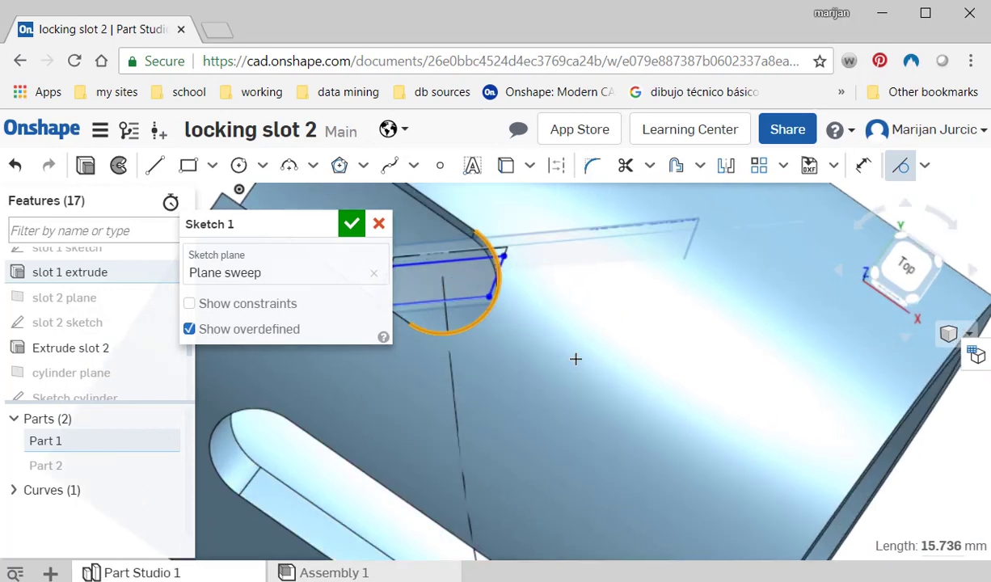
scroll(576, 359, down, 5)
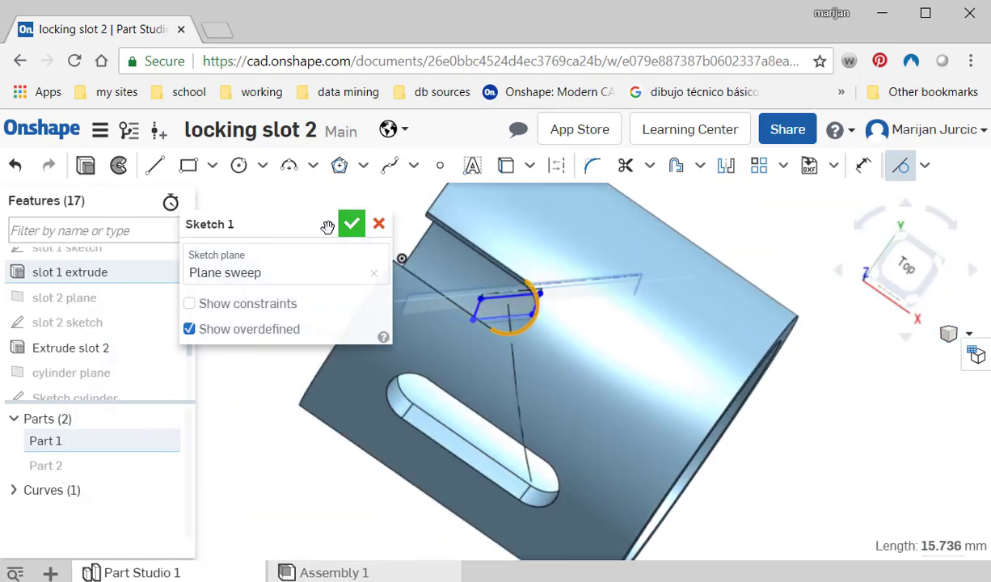
- Rename the sketch as Sketch sweep and accept it
click(323, 229)
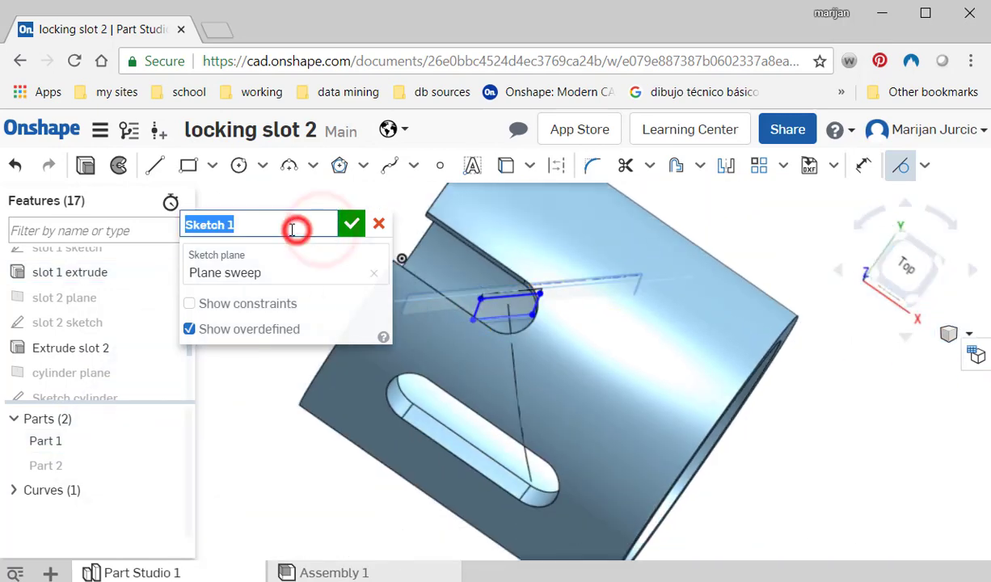
click(296, 224)
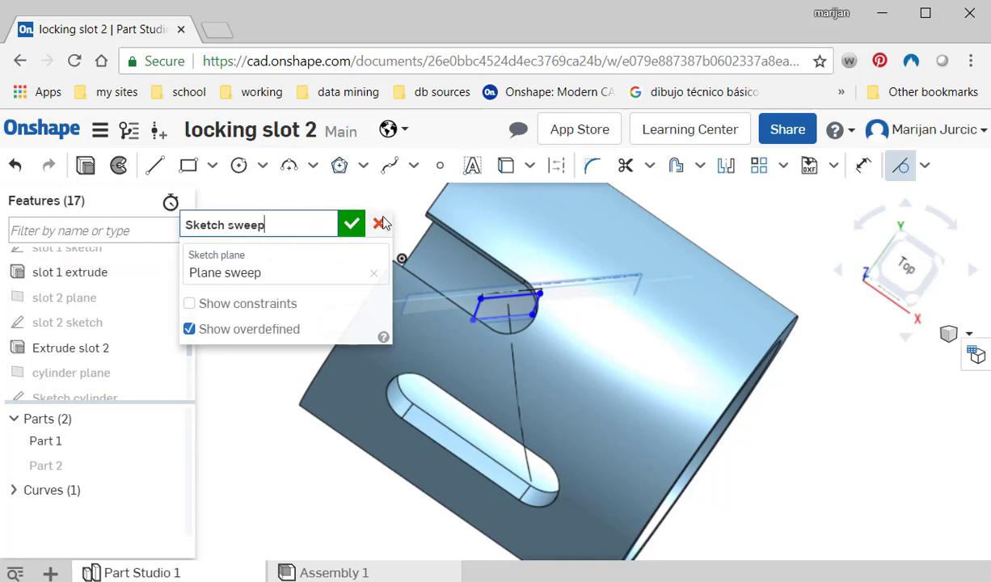
text(sweep)
click(352, 224)
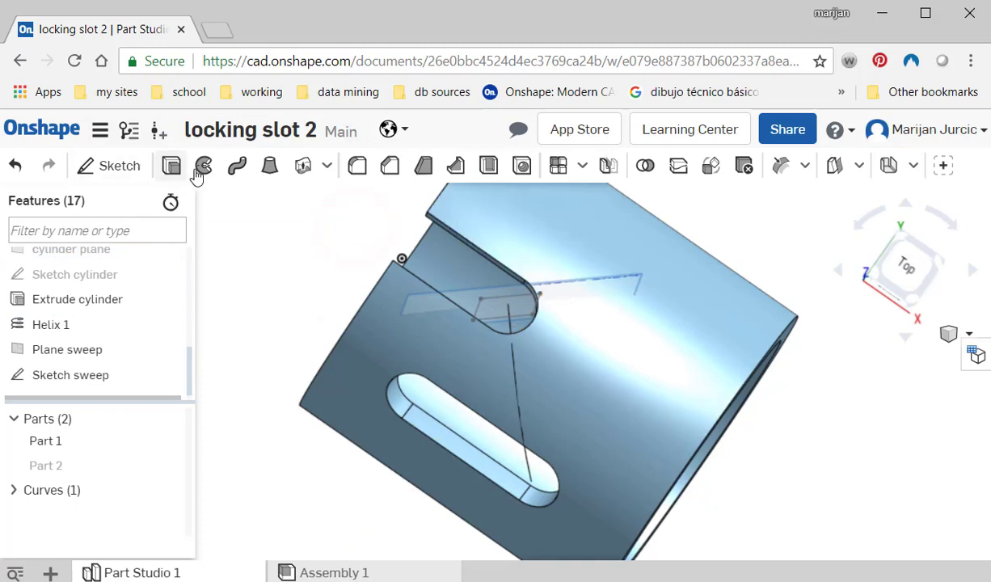
- Set up a solid sweep that removes material, using the Sketch sweep rectangle as profile and the helix curve as path
click(236, 167)
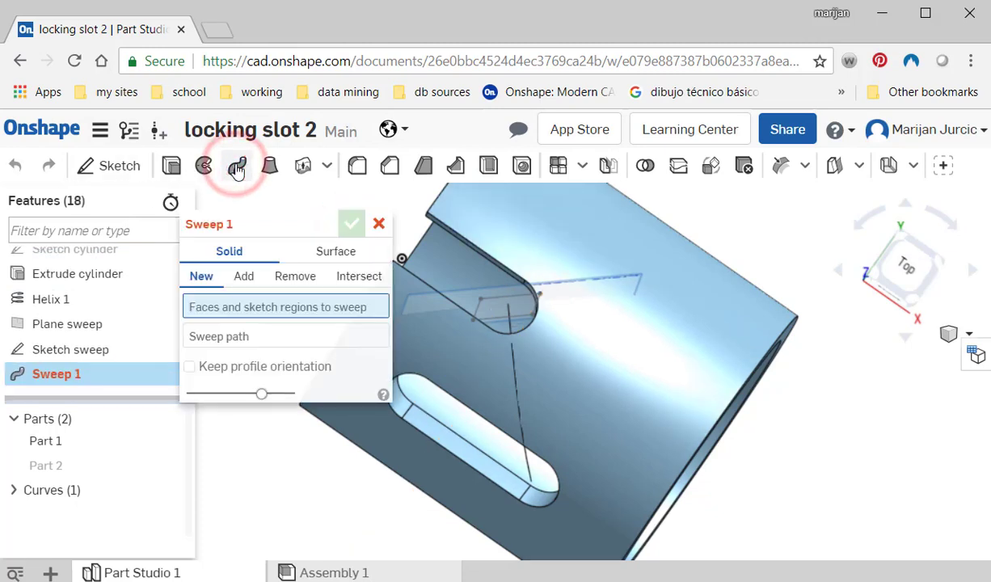
click(283, 277)
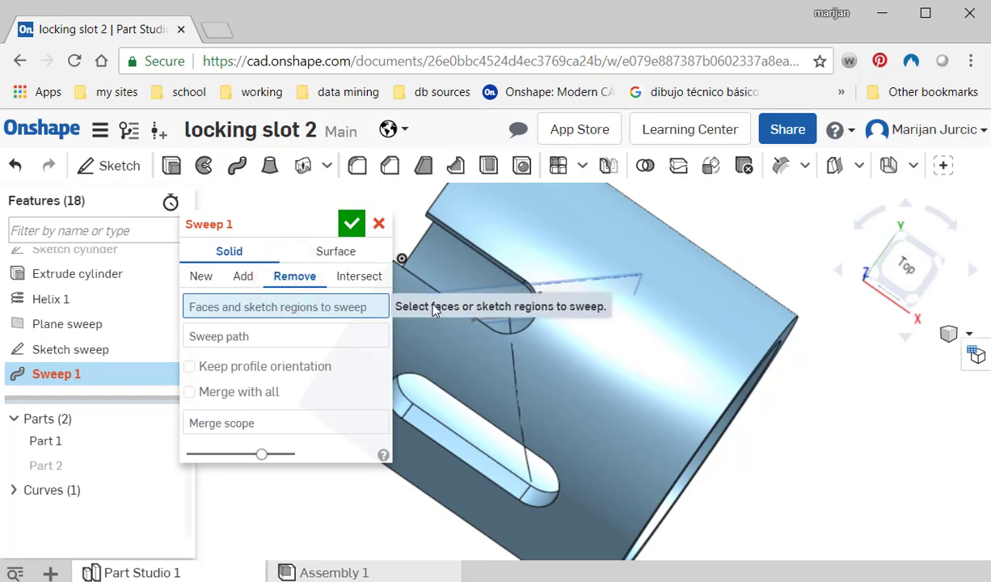
mouse_move(495, 366)
right_down()
mouse_move(498, 309)
mouse_move(511, 281)
right_up()
click(512, 281)
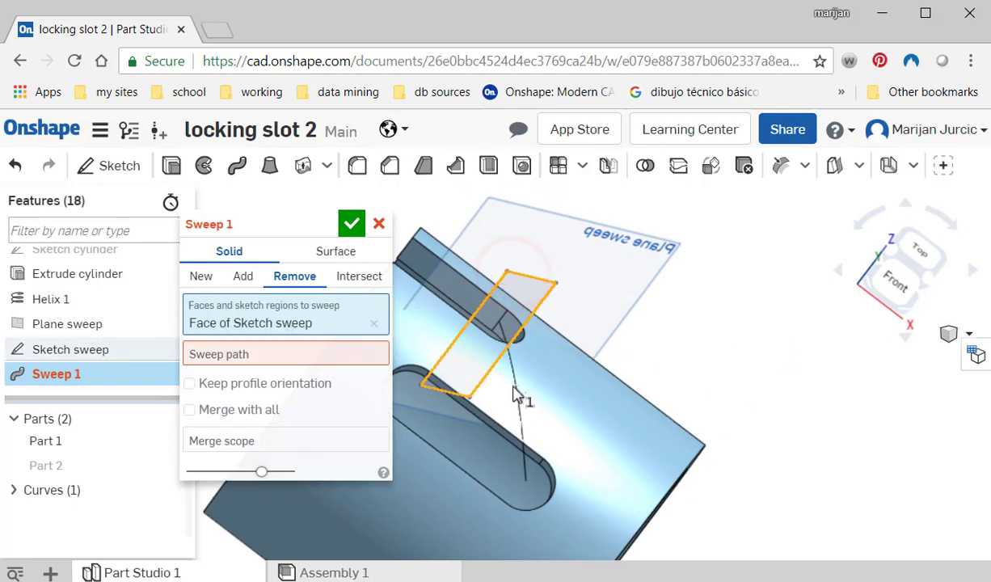
click(299, 354)
click(523, 419)
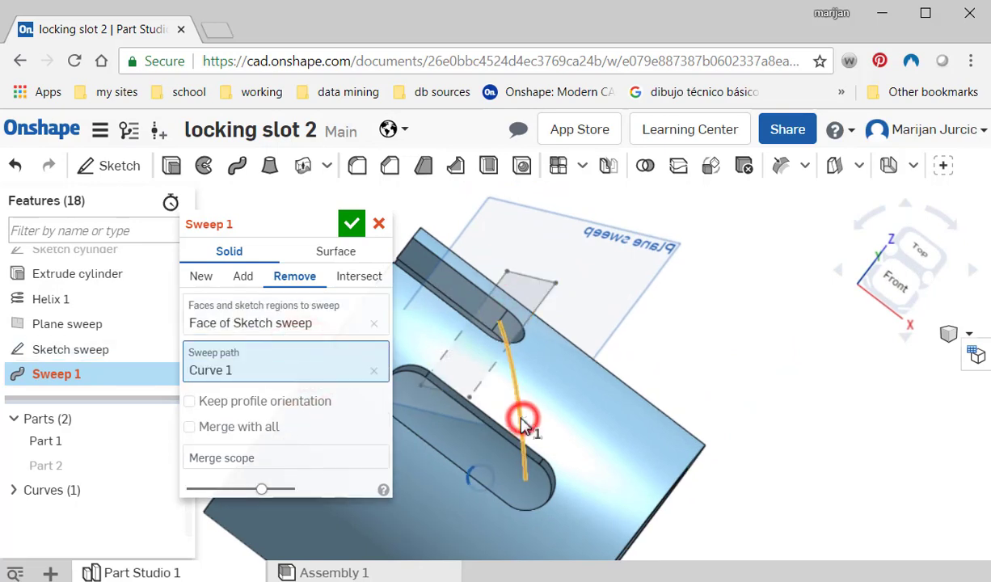
right_drag(625, 489, 609, 517)
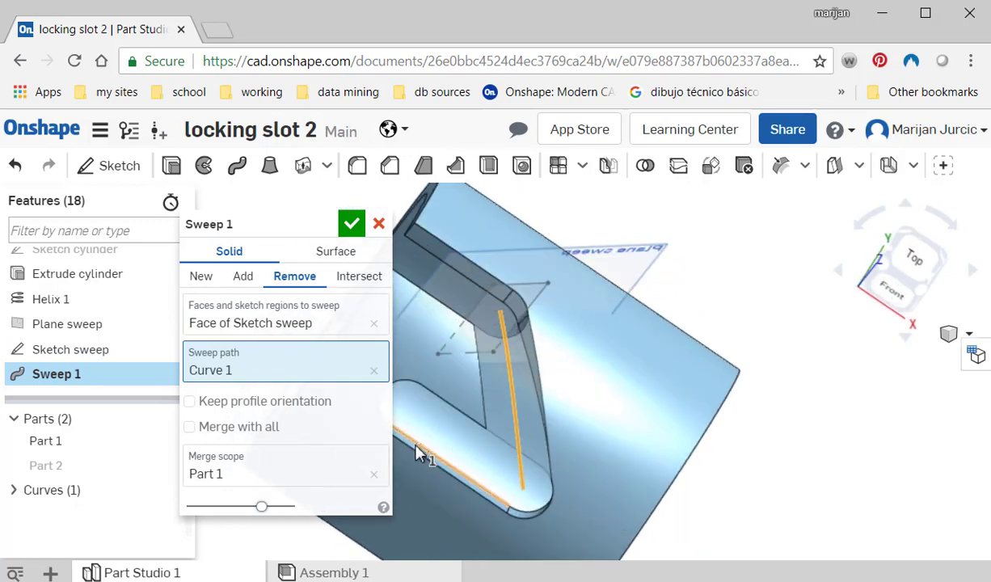
- Keep the removal limited to Part 1 instead of merging with all, rename the feature as Sweep and accept it
click(189, 427)
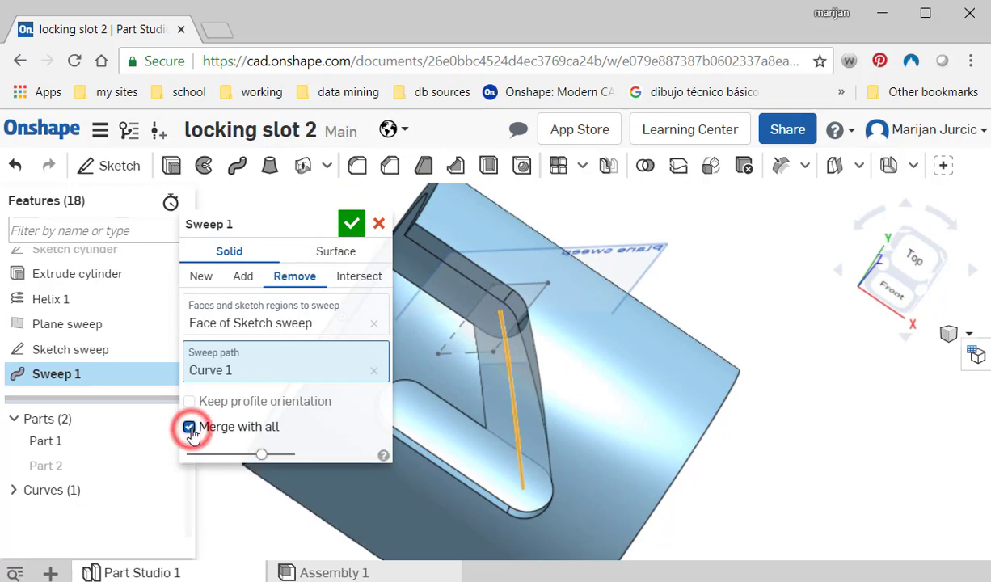
click(189, 428)
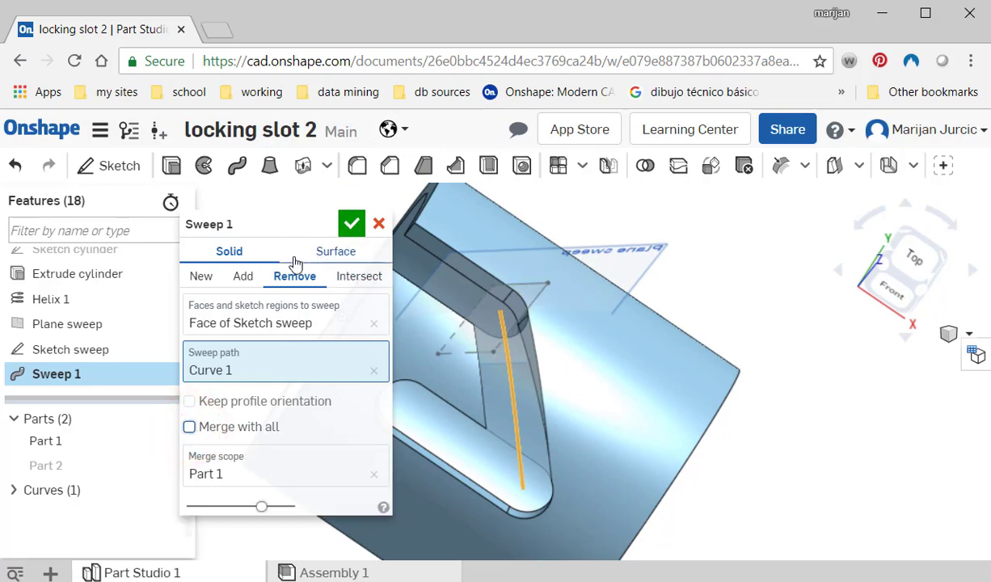
click(324, 224)
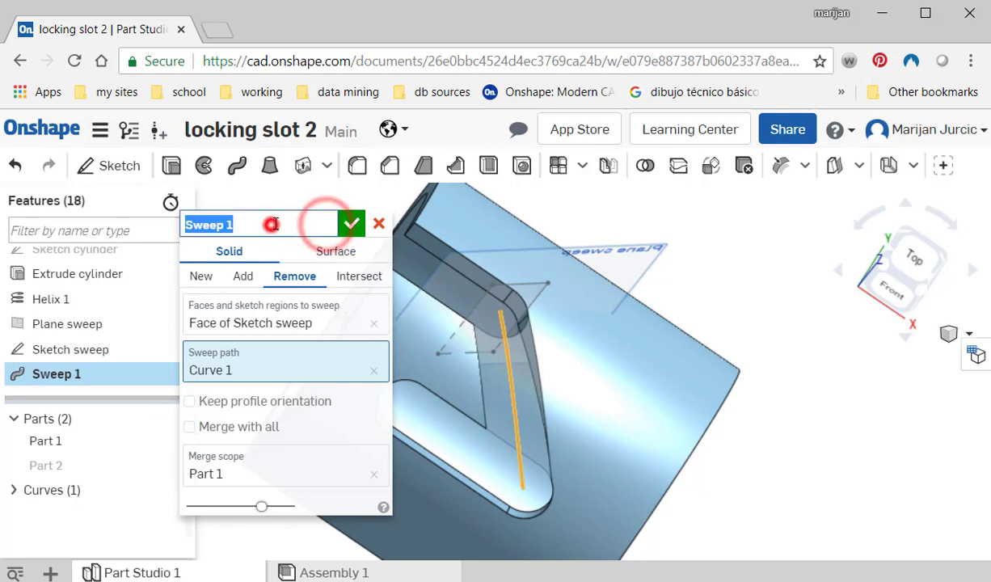
click(282, 220)
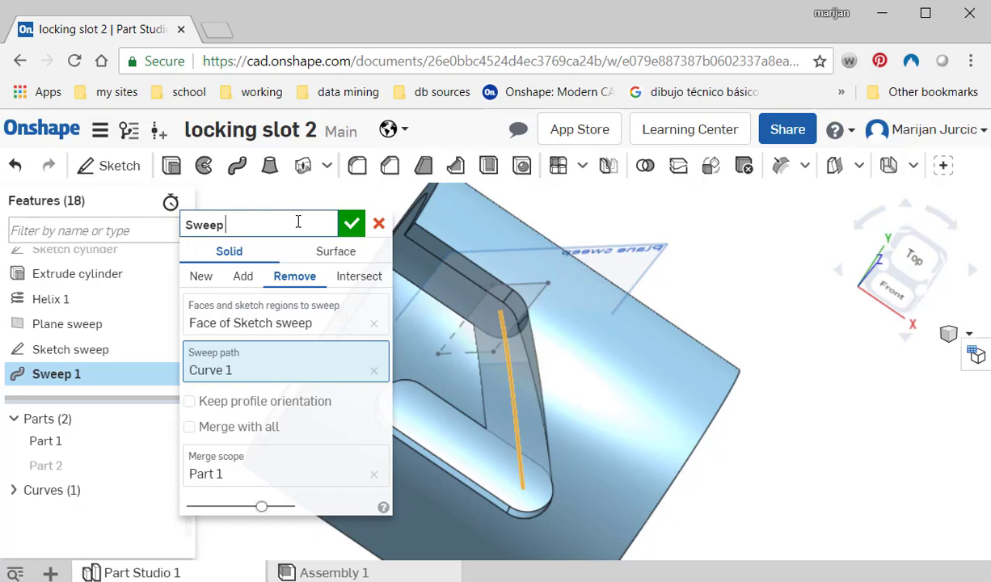
click(351, 228)
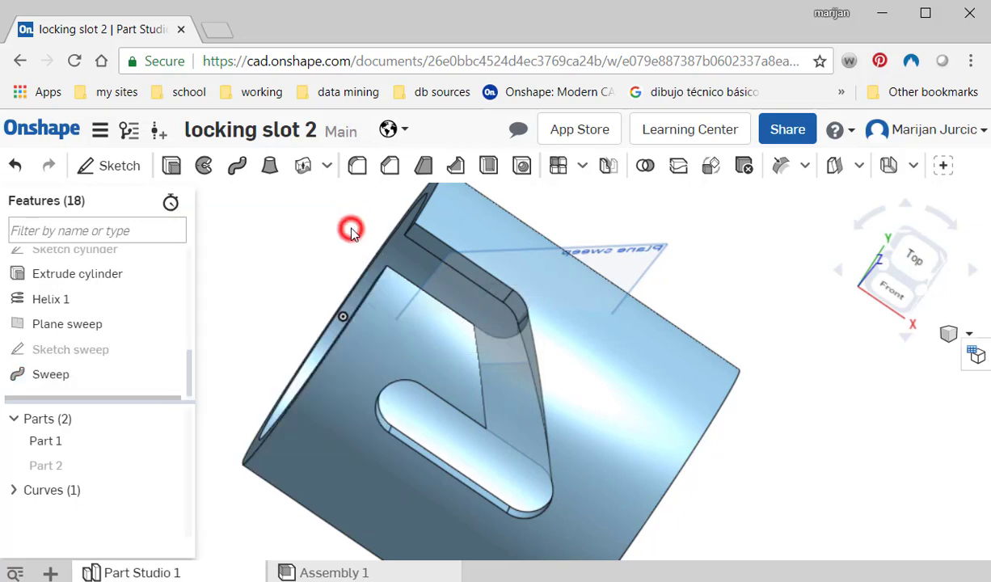
right_drag(453, 345, 473, 380)
right_drag(495, 348, 504, 241)
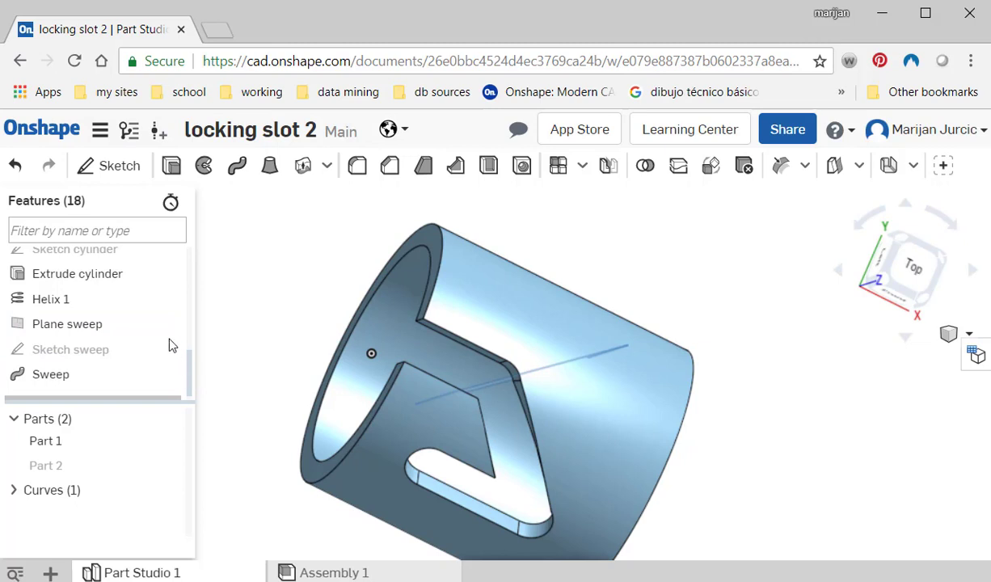
- Start an extrude and pick only the circular region of the slot 1 sketch as its profile, with that sketch shown
click(171, 165)
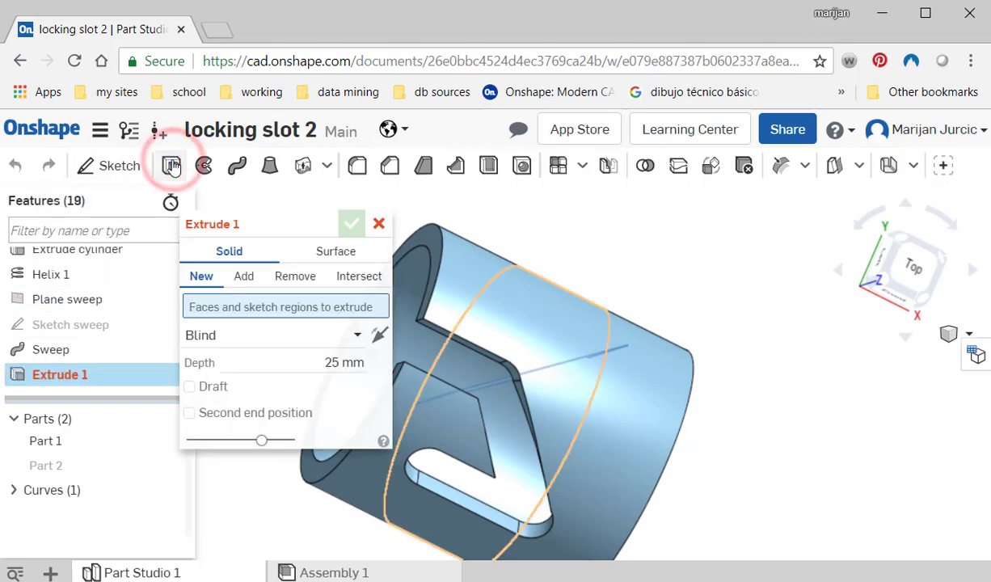
scroll(105, 317, up, 5)
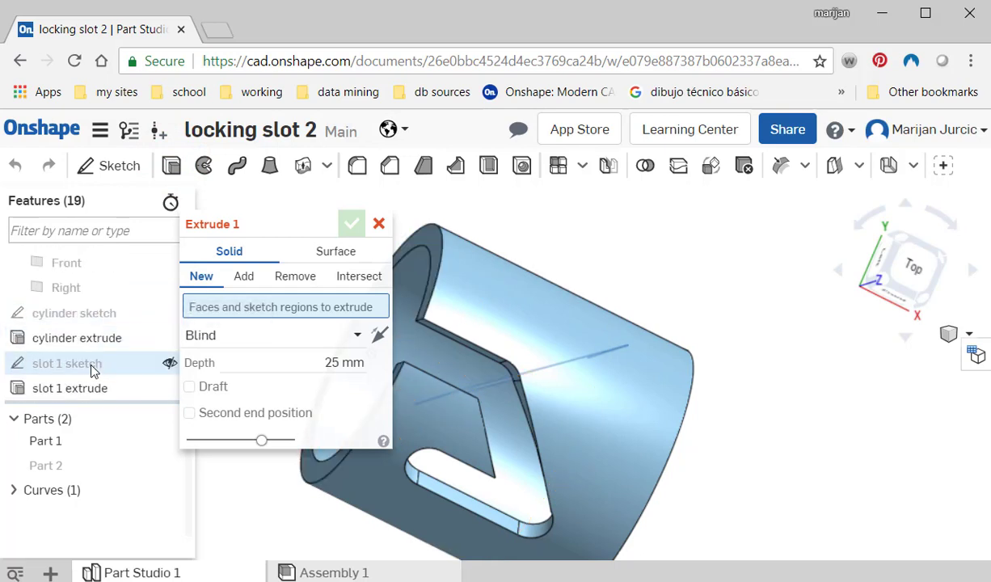
click(91, 367)
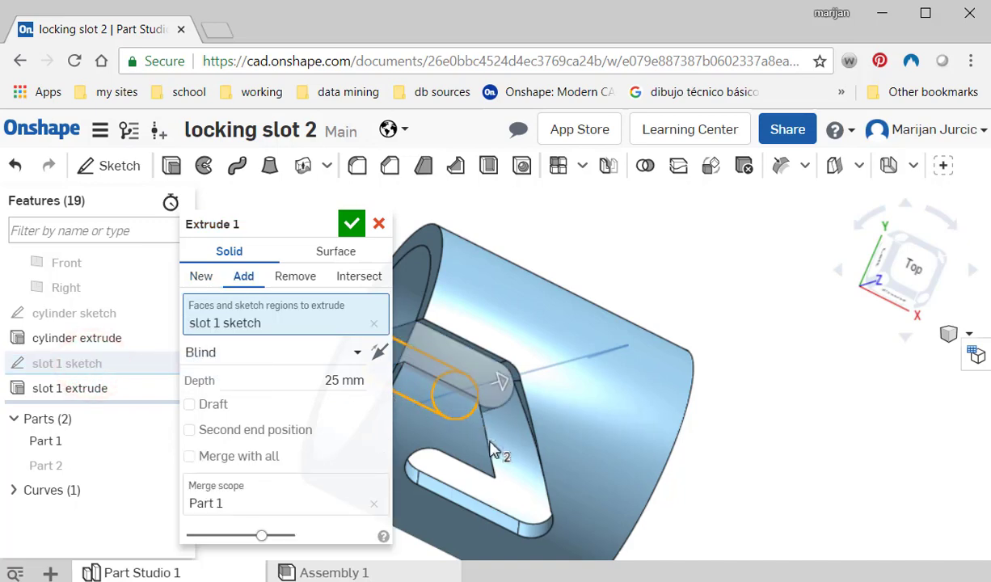
right_drag(495, 450, 534, 456)
click(538, 400)
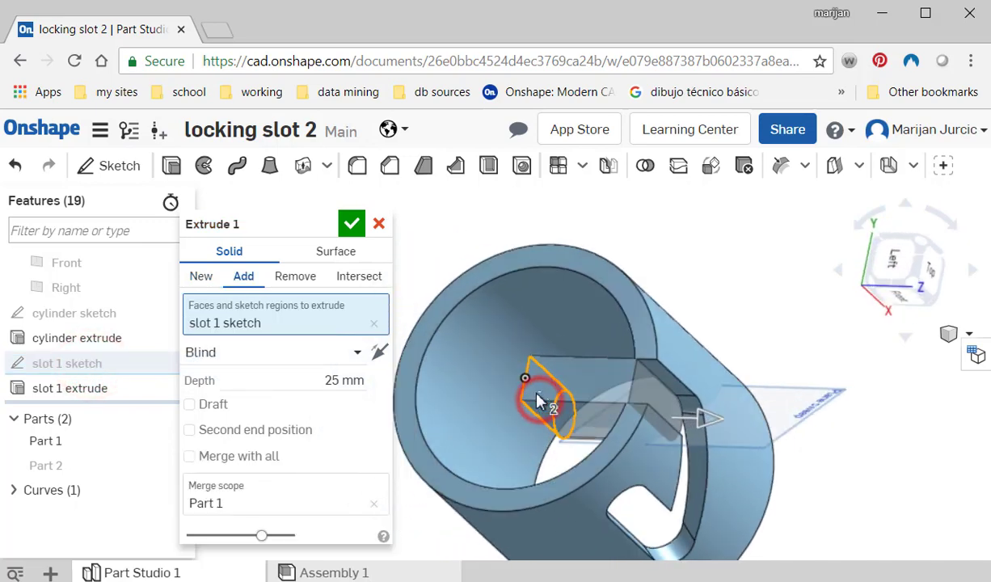
right_drag(593, 418, 409, 337)
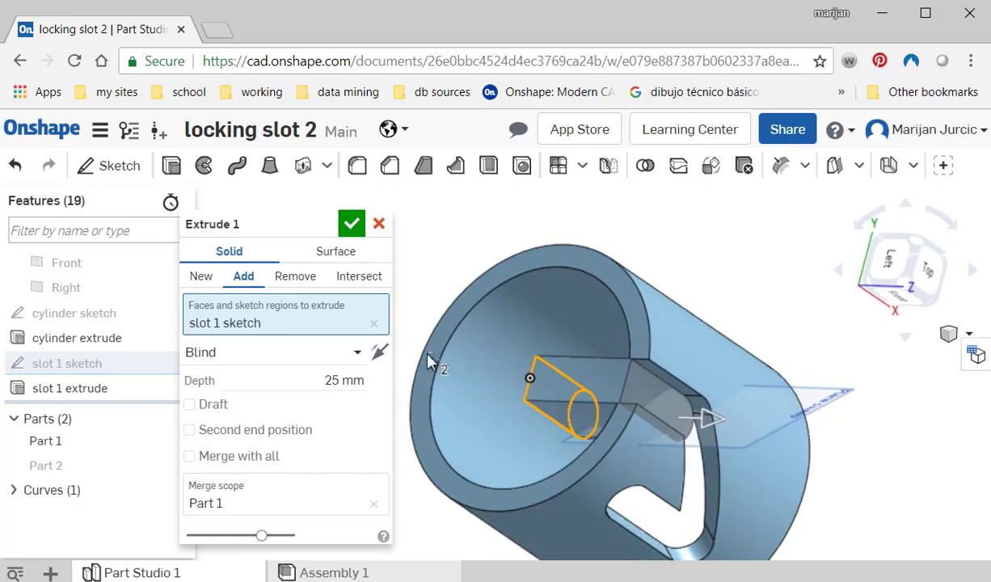
click(373, 323)
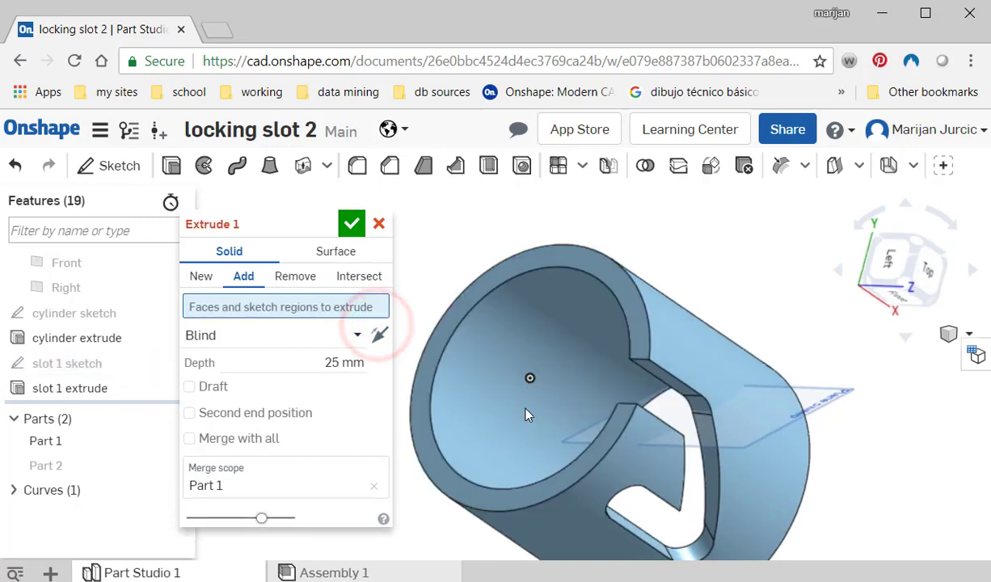
click(169, 365)
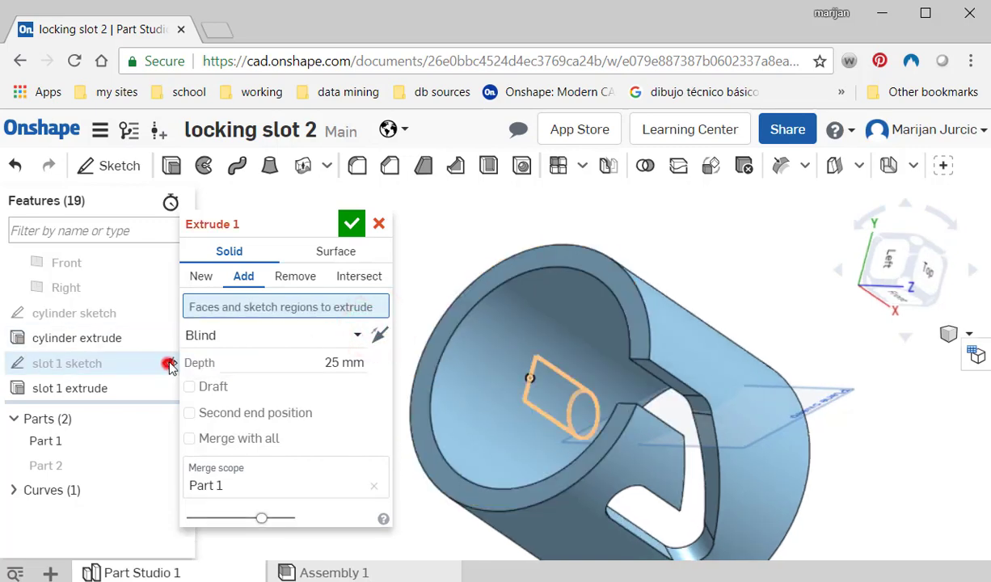
click(581, 414)
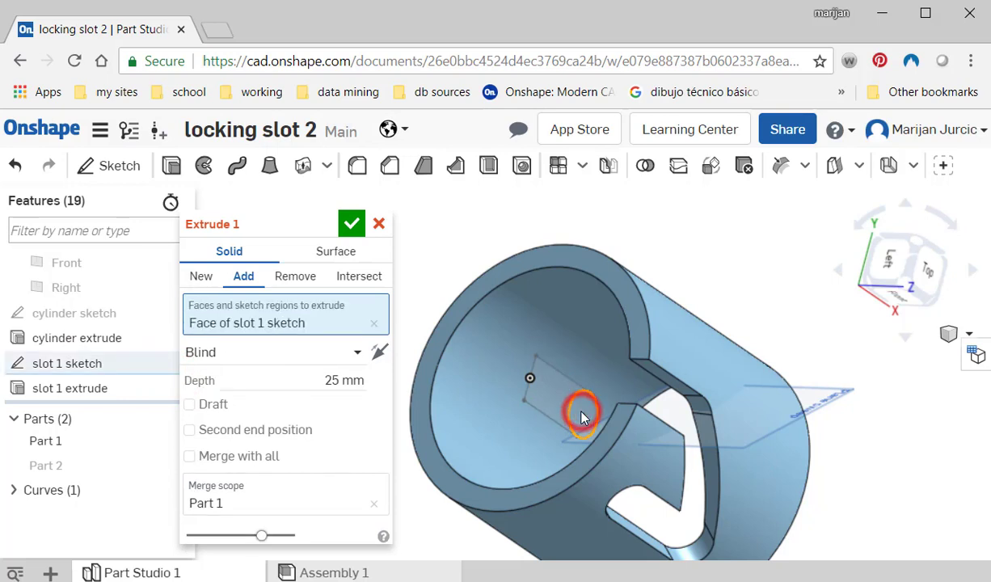
- Set the circle's extrude depth to 35 mm and create it as a new part
click(323, 382)
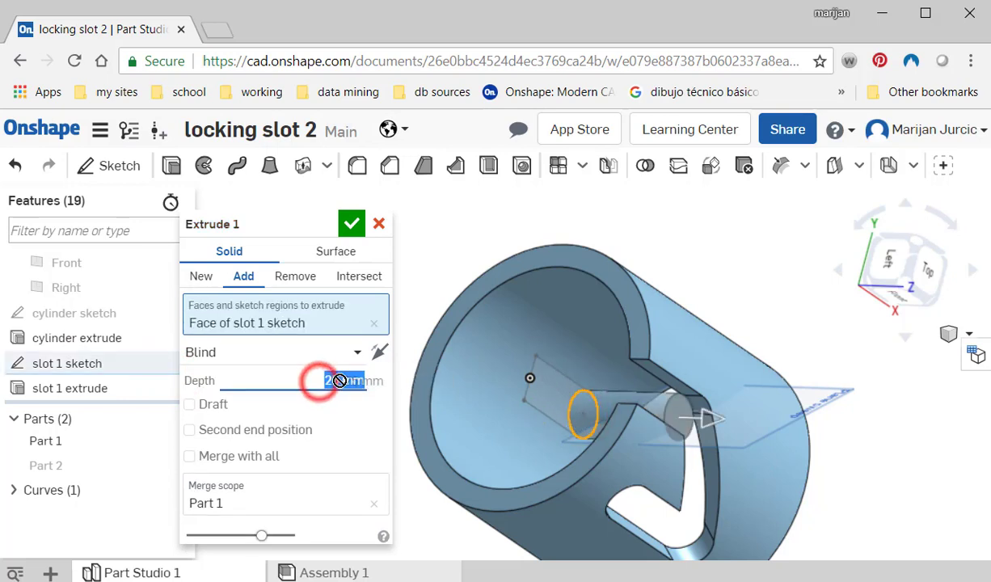
text(35)
key(Tab)
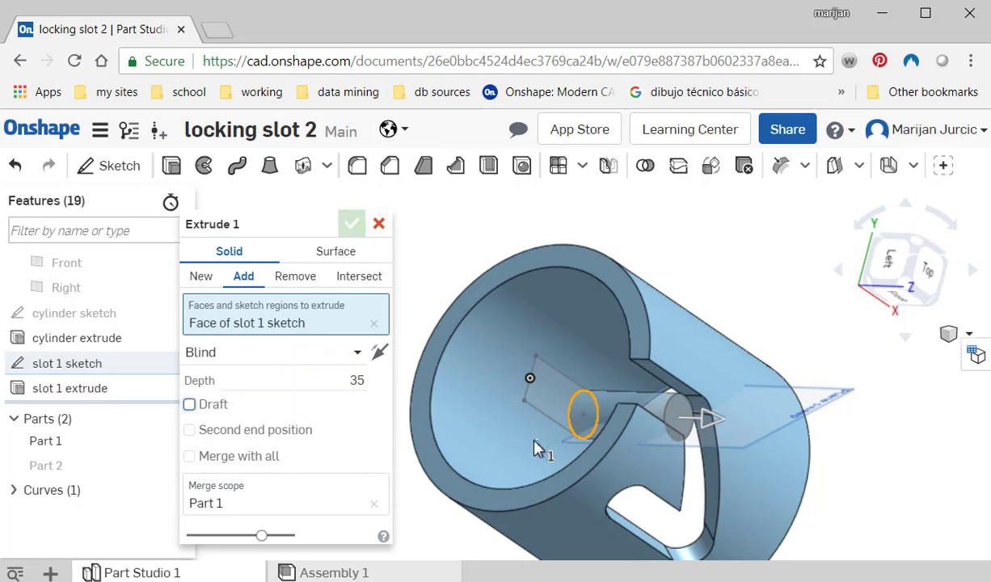
right_drag(550, 442, 582, 428)
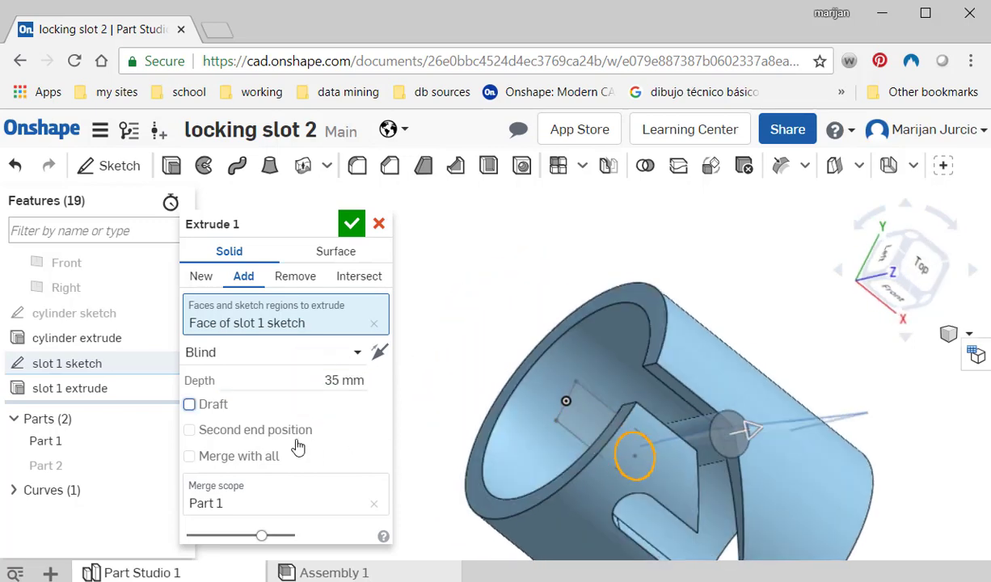
click(198, 277)
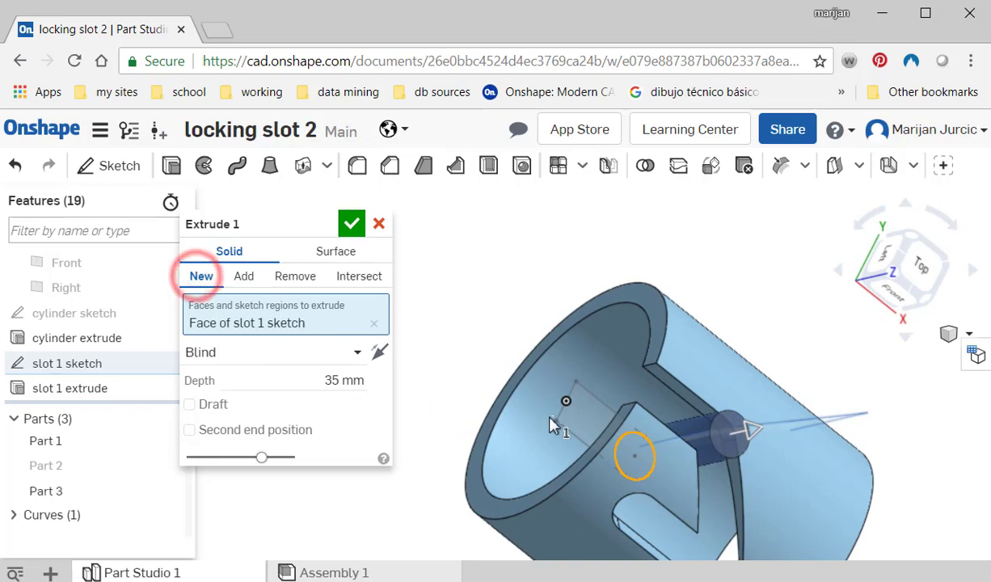
mouse_move(525, 398)
right_down()
mouse_move(514, 405)
mouse_move(542, 426)
mouse_move(522, 402)
mouse_move(527, 418)
mouse_move(531, 404)
right_up()
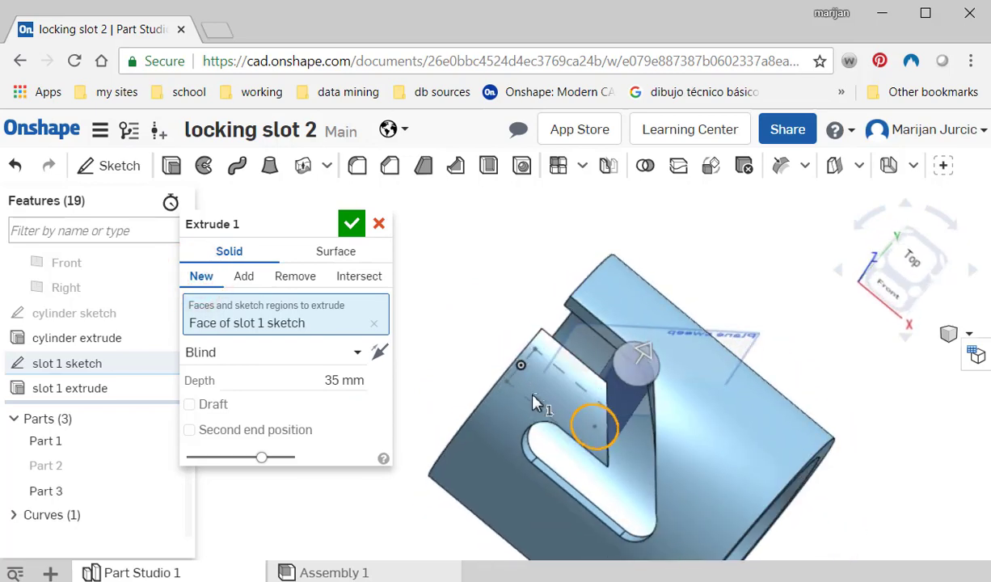
- Rename the extrude as bolt1 and accept it
click(326, 222)
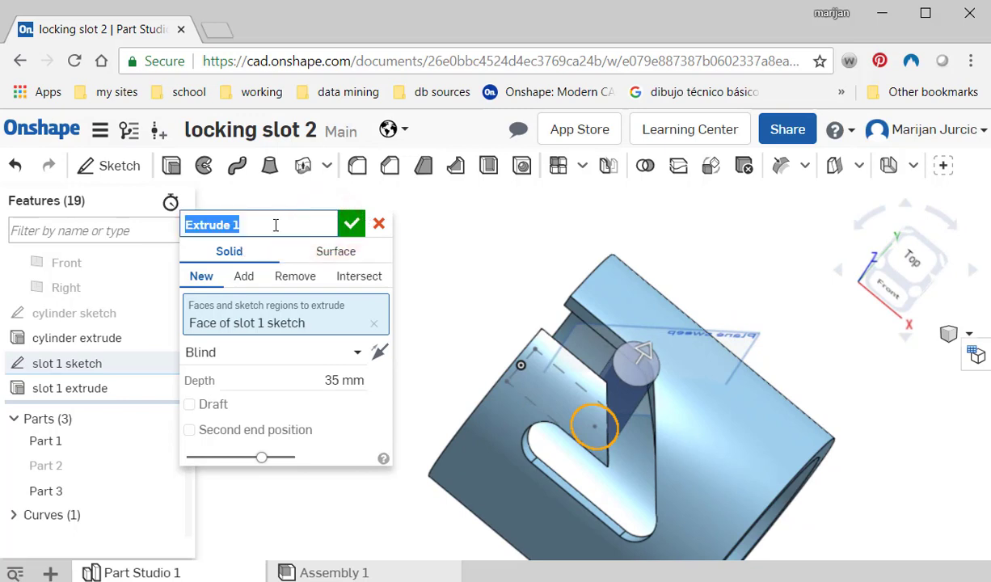
text(bolt1)
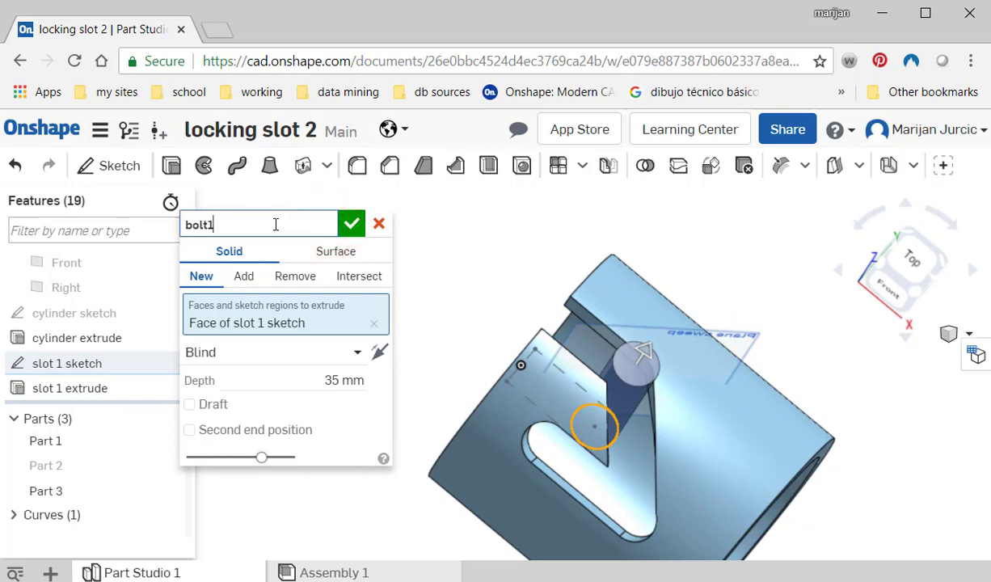
click(350, 224)
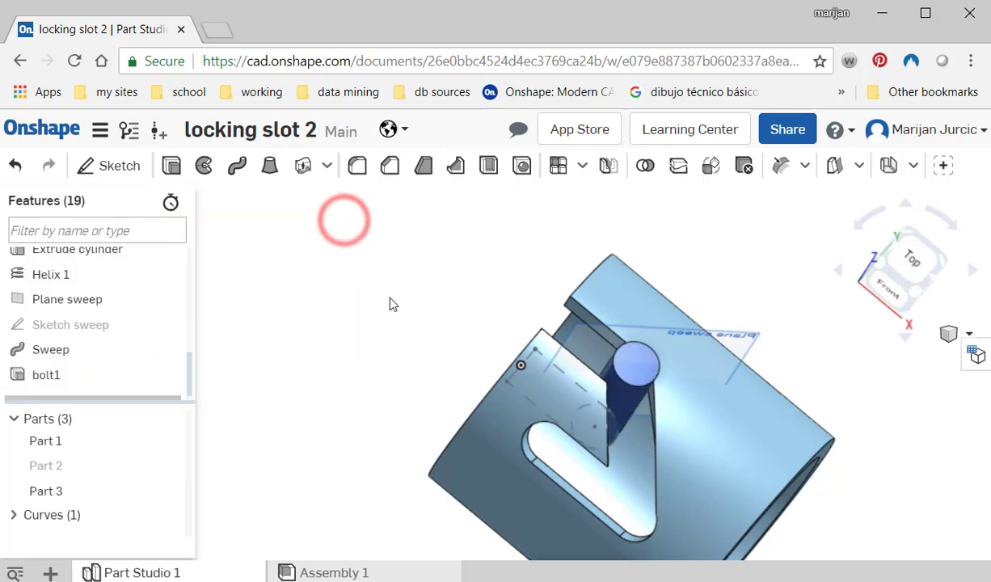
scroll(374, 285, down, 2)
middle_drag(557, 416, 564, 382)
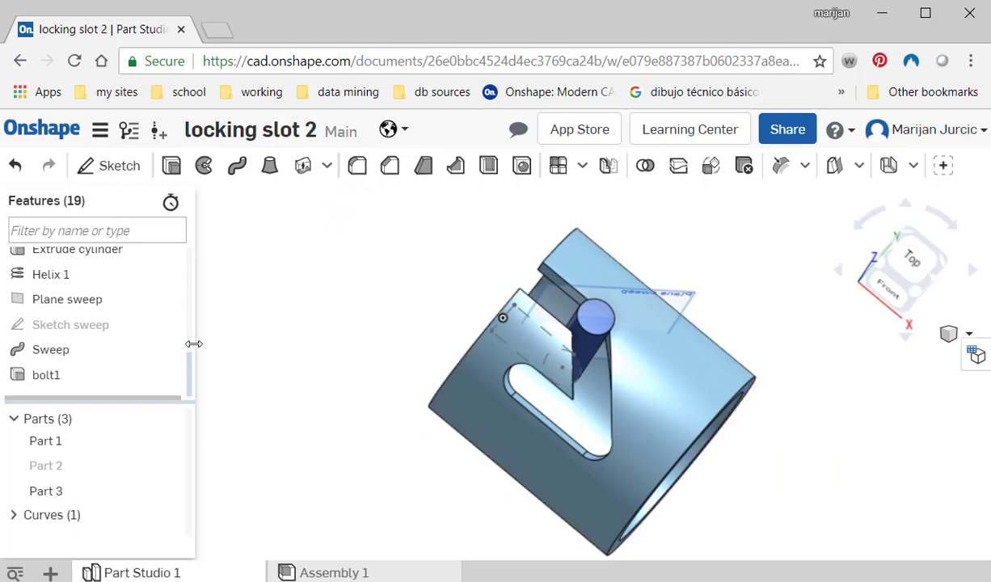
- Start another extrude and pick only the slot 2 sketch's circle at the end where the helical cut meets the slot
click(171, 165)
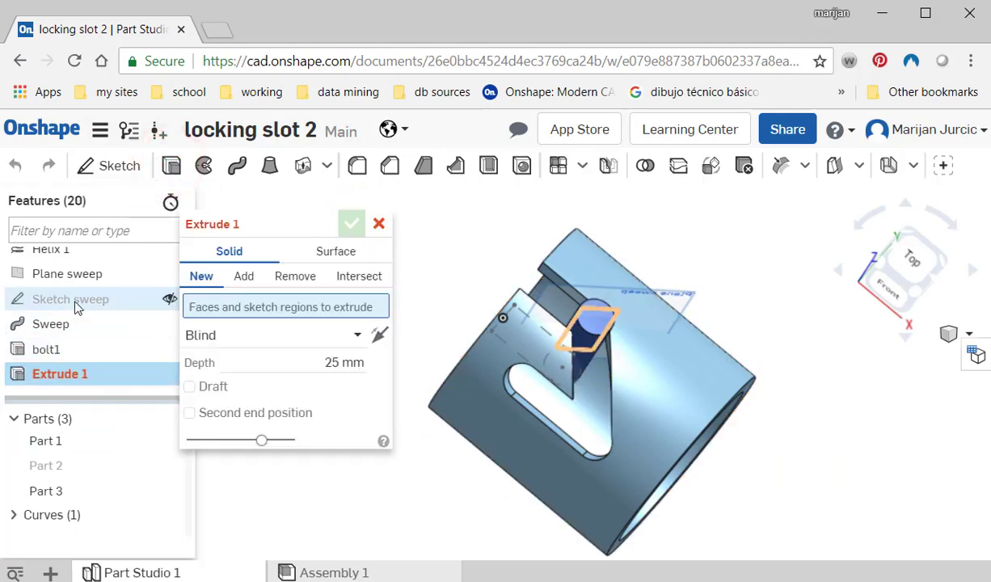
scroll(81, 346, up, 2)
scroll(81, 345, up, 1)
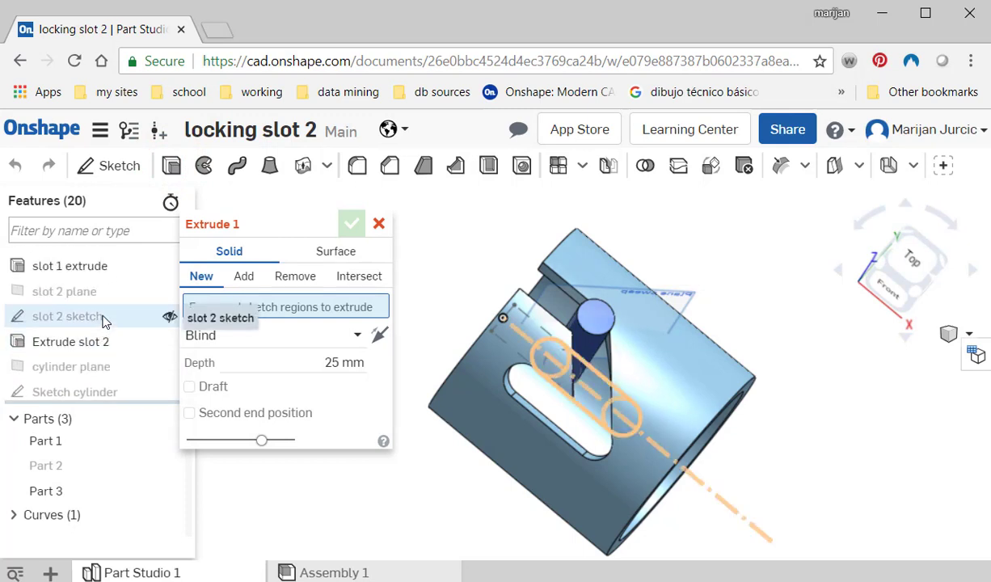
click(103, 317)
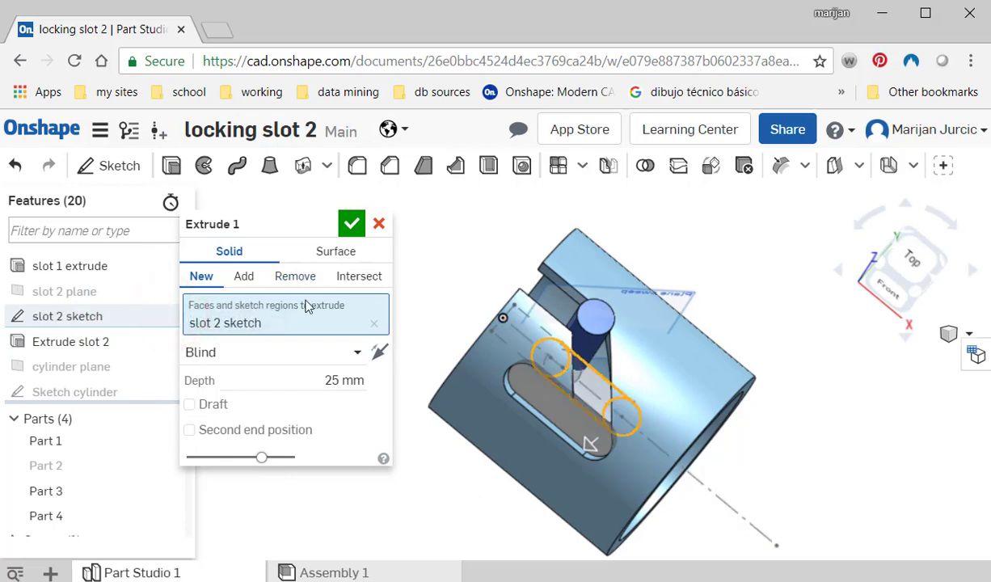
click(372, 324)
mouse_move(606, 432)
right_down()
mouse_move(634, 460)
mouse_move(624, 454)
right_up()
click(584, 423)
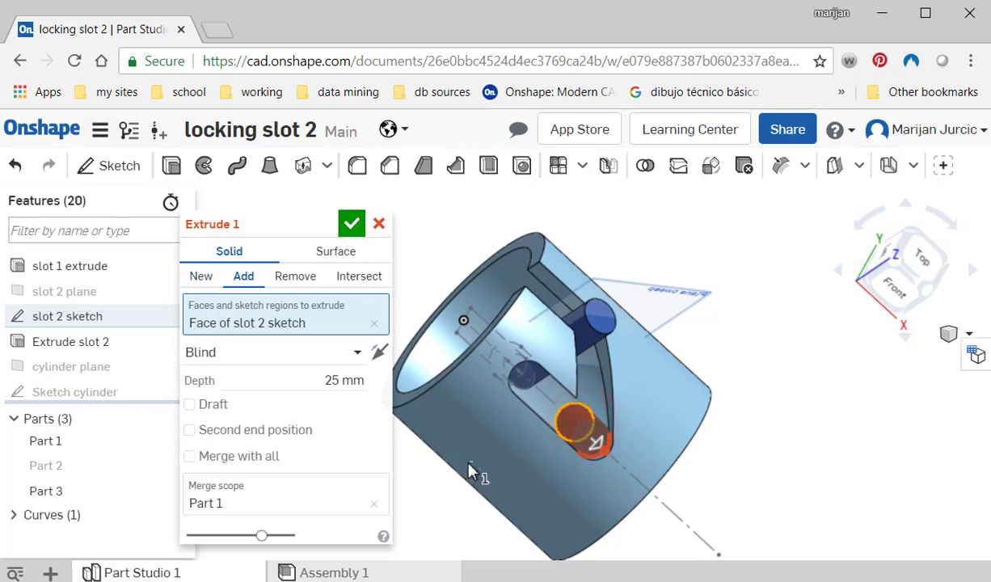
- Set the extrude depth of the slot 2 circle at the helical cut's end to 35 mm
click(324, 378)
text(35)
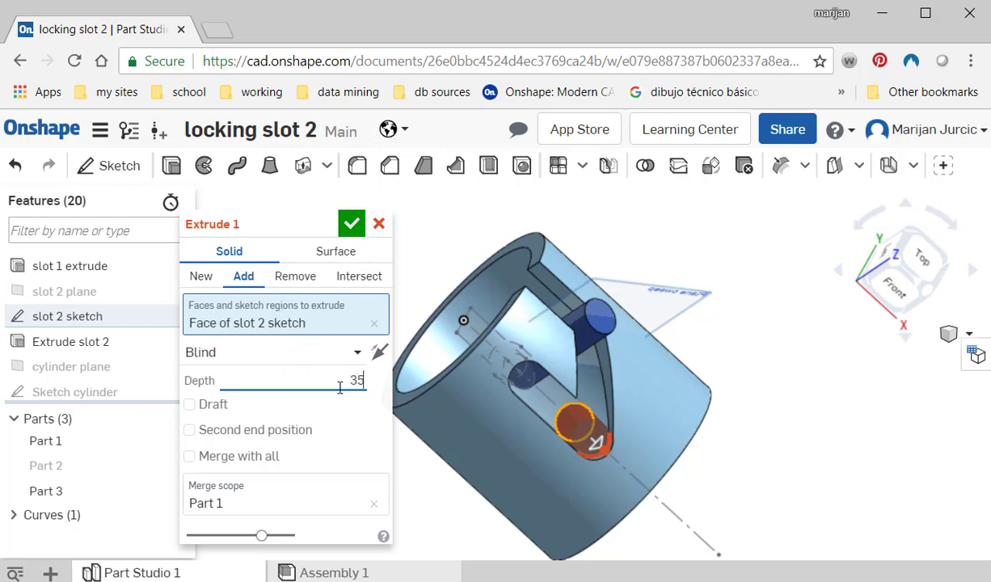
key(Tab)
right_drag(461, 407, 377, 432)
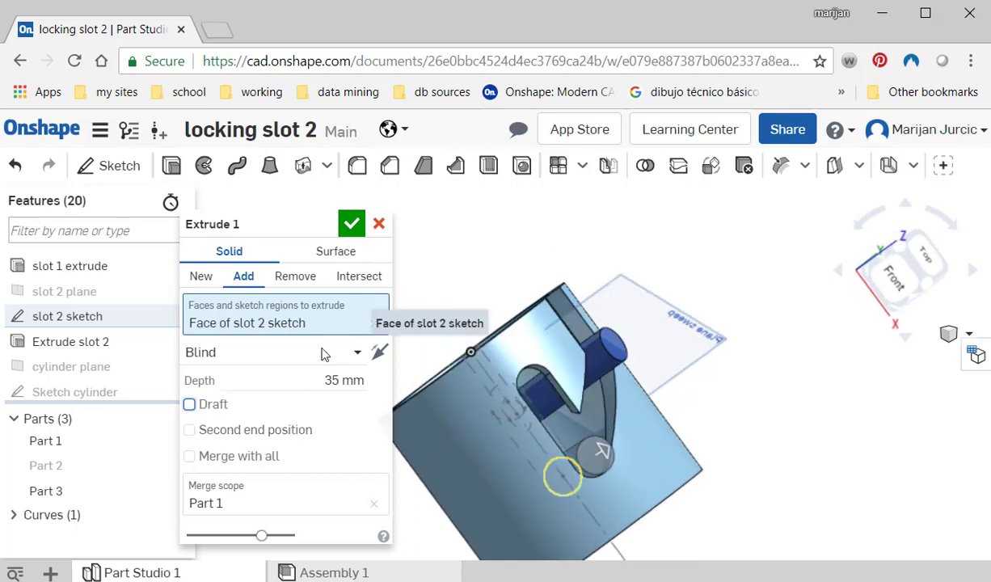
click(50, 491)
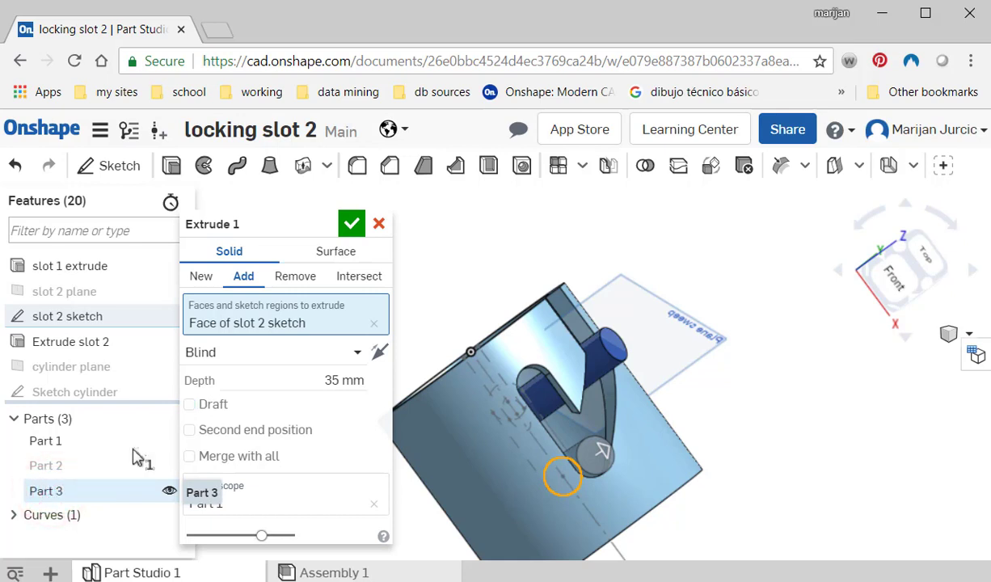
- Rename the extrude as bolt 2 and accept it
click(324, 227)
text(bolt 2)
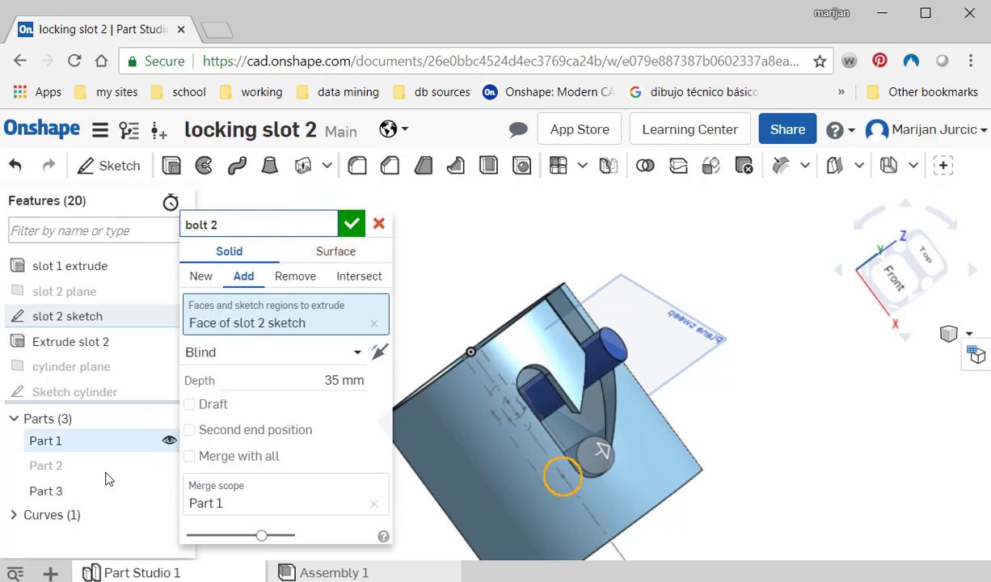
click(46, 490)
click(48, 490)
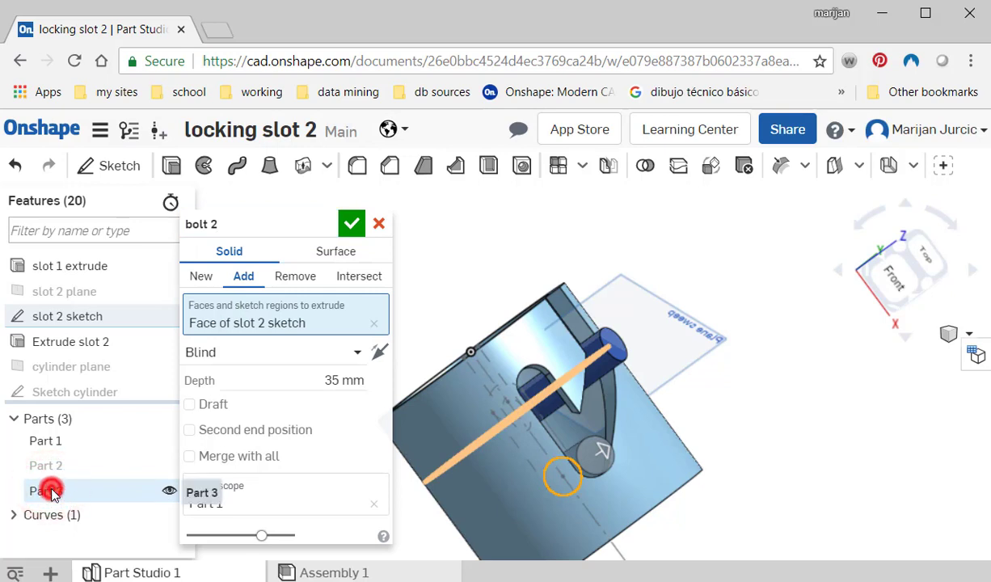
click(359, 228)
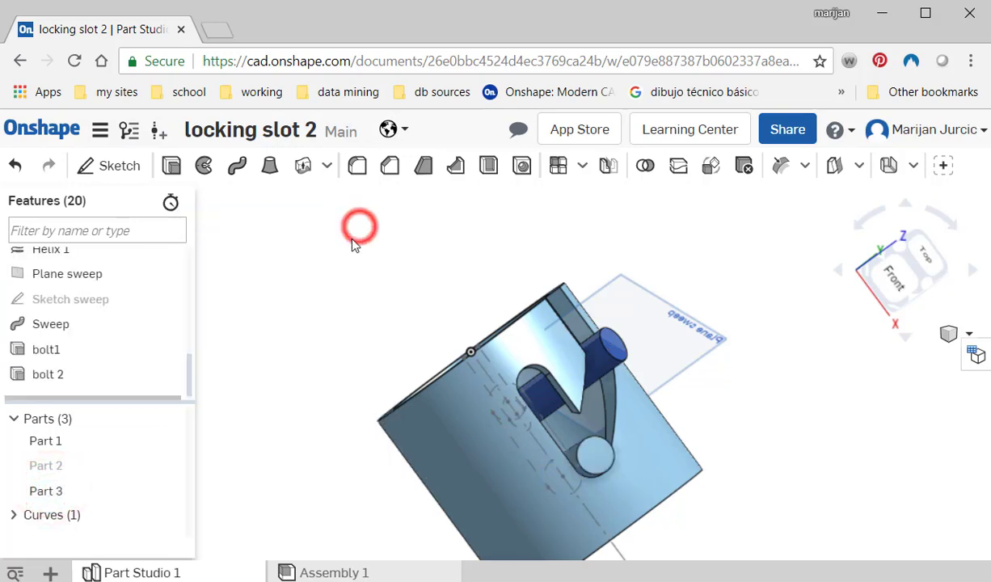
right_click(450, 388)
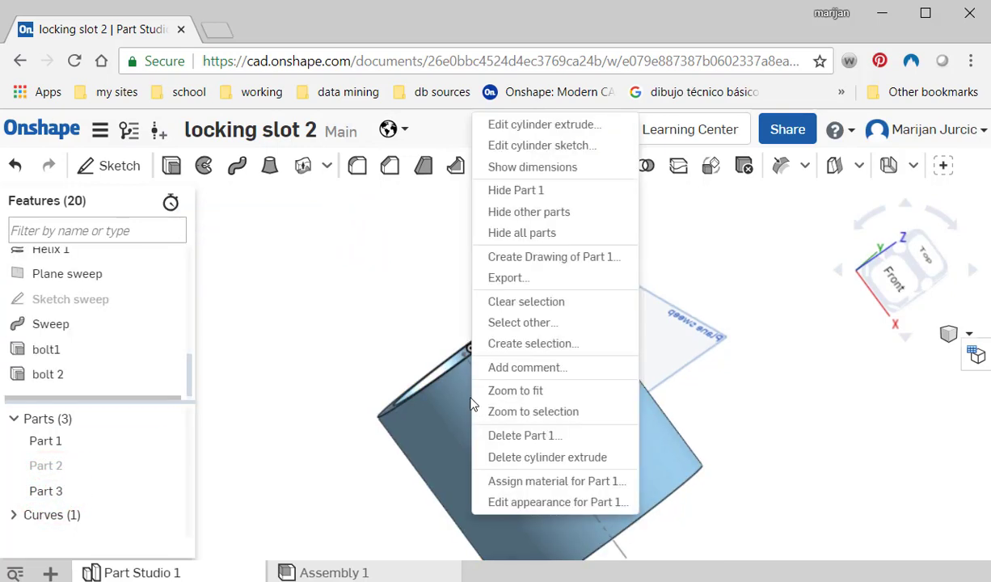
click(362, 421)
right_click(394, 383)
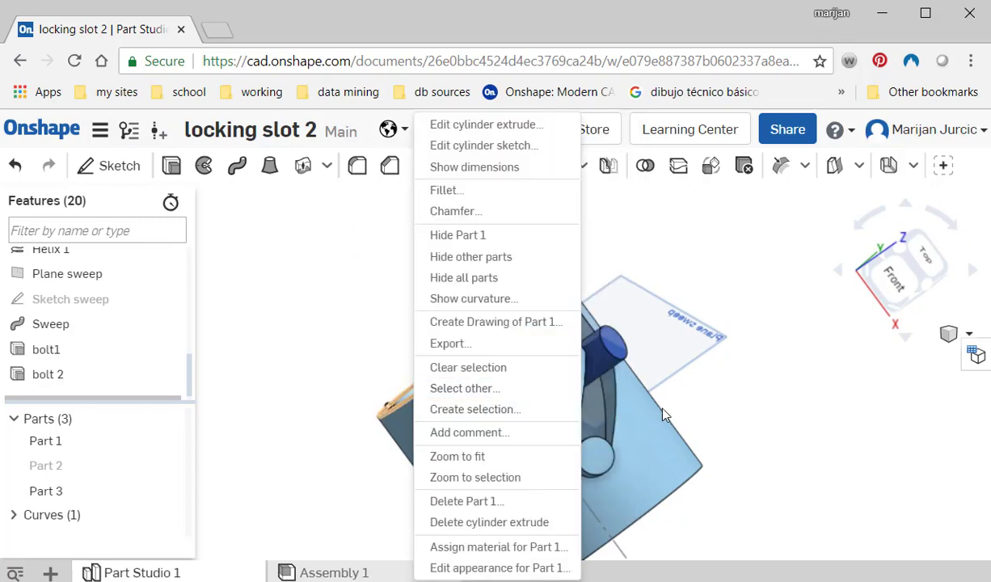
click(711, 388)
- Start another extrude and pick only the slot 2 sketch's circle at the end away from the helical cut
right_drag(659, 408, 629, 439)
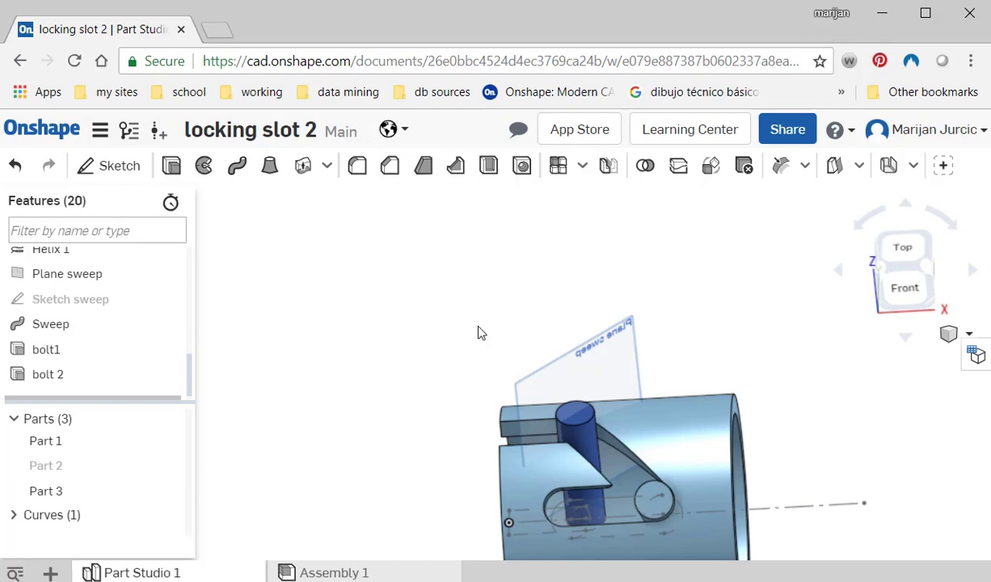
middle_drag(478, 325, 466, 260)
click(171, 166)
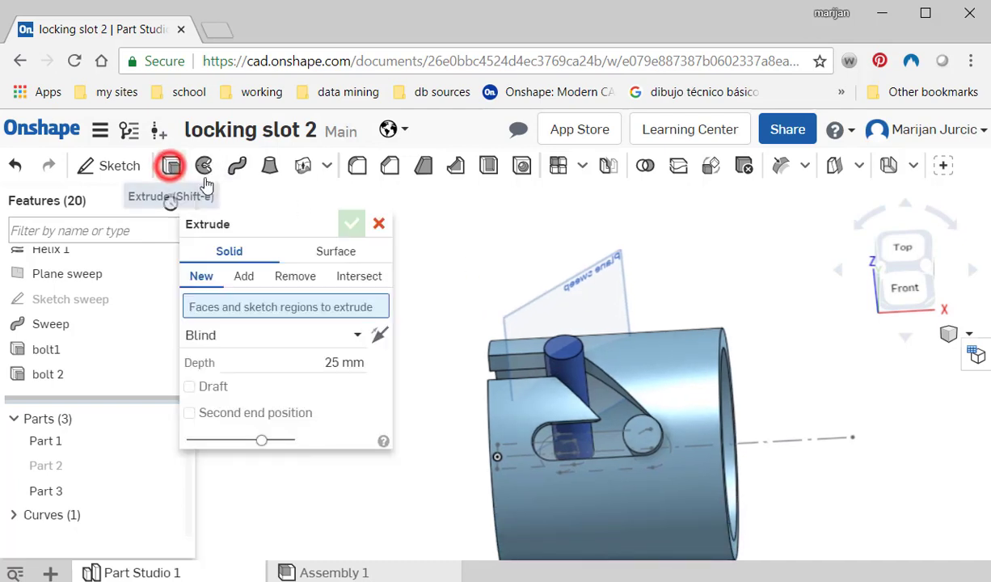
click(243, 276)
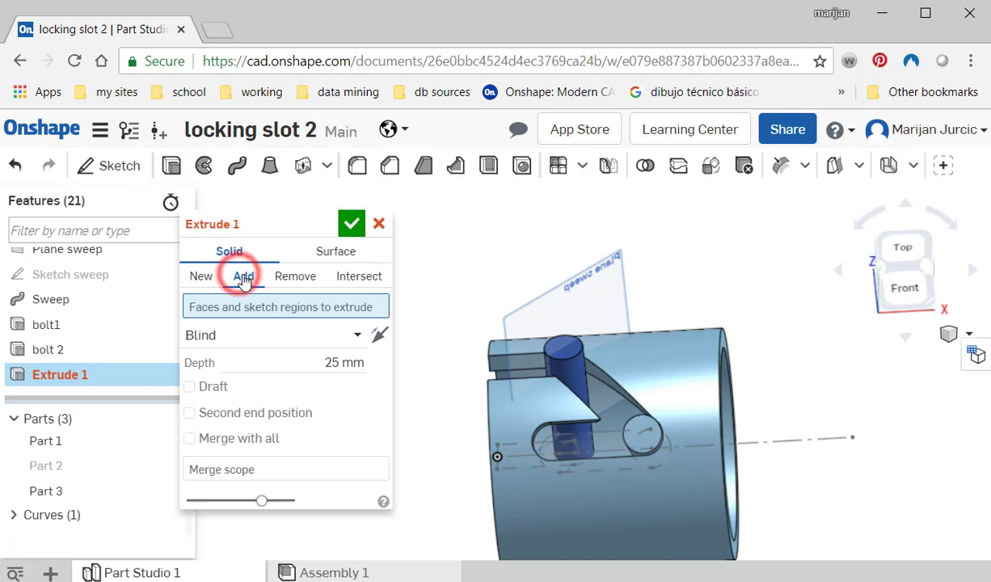
click(79, 488)
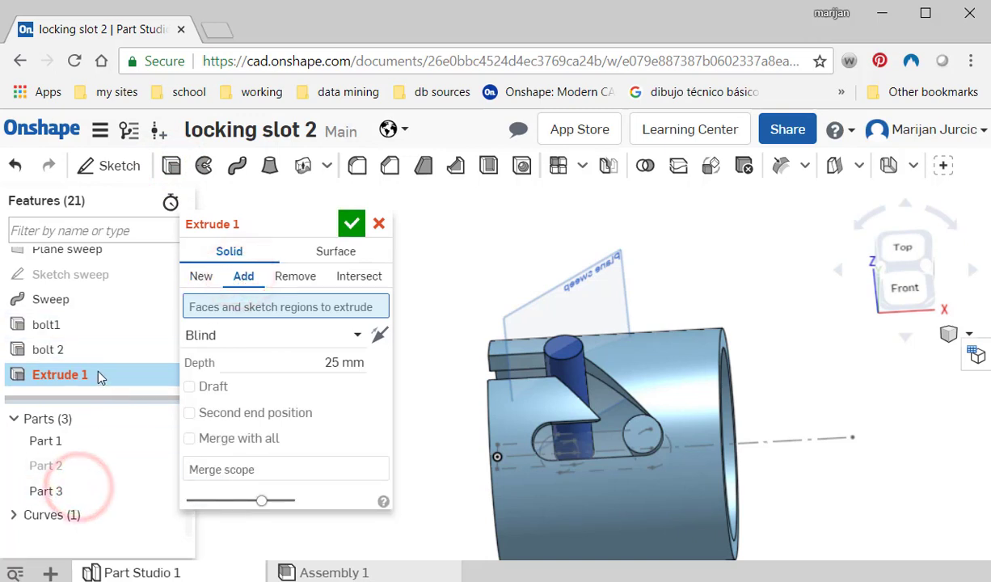
scroll(103, 322, up, 3)
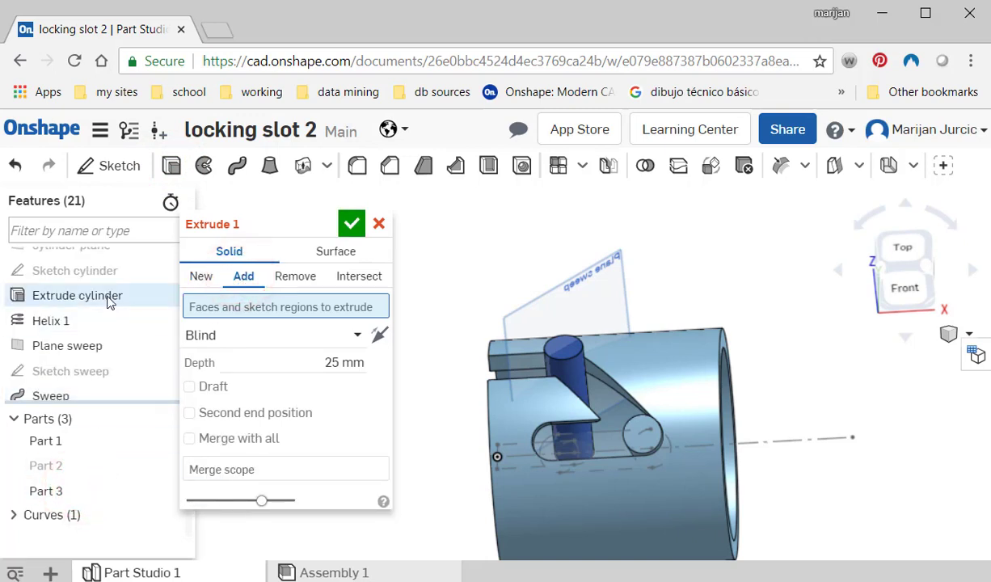
scroll(97, 297, up, 2)
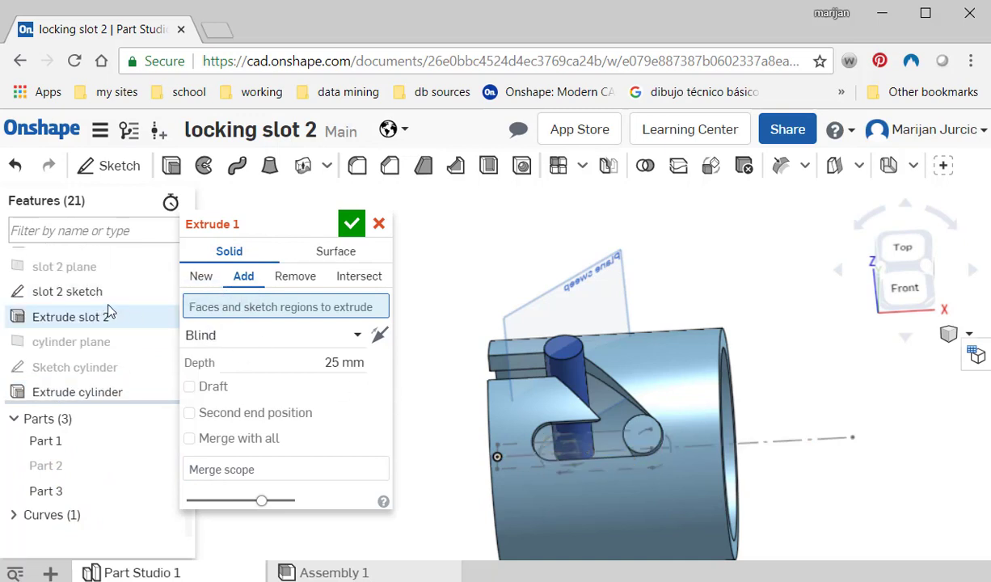
click(103, 294)
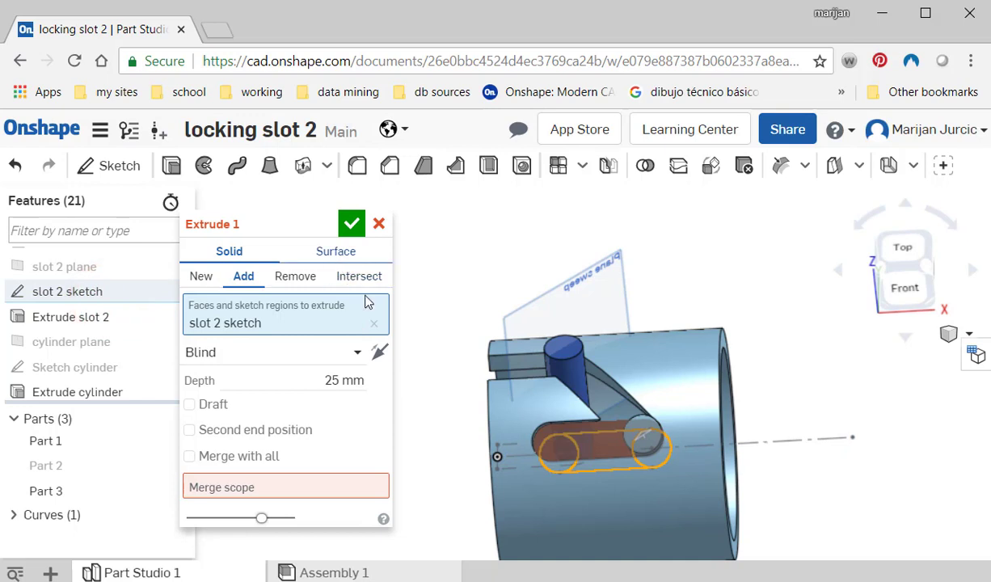
click(376, 323)
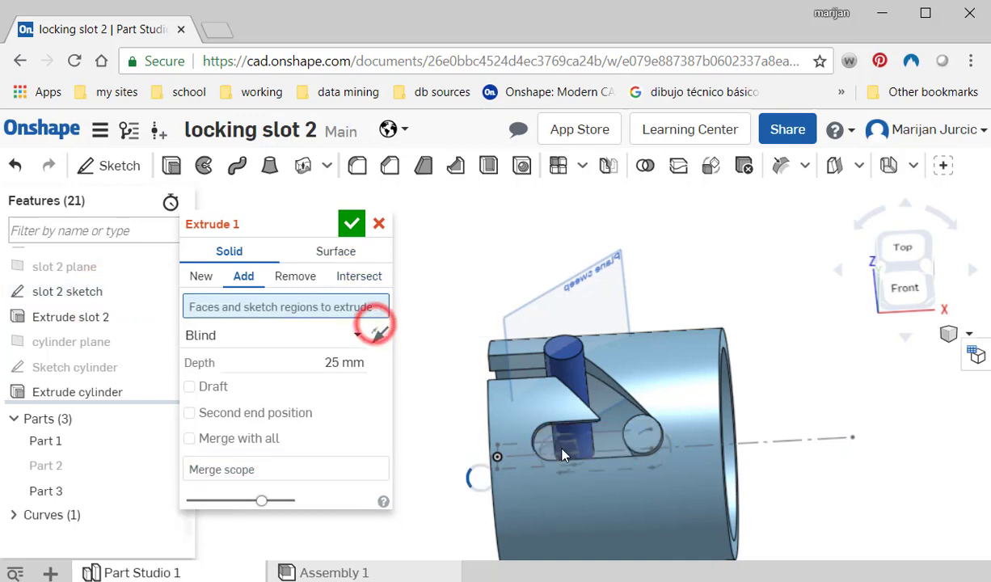
right_drag(563, 457, 607, 456)
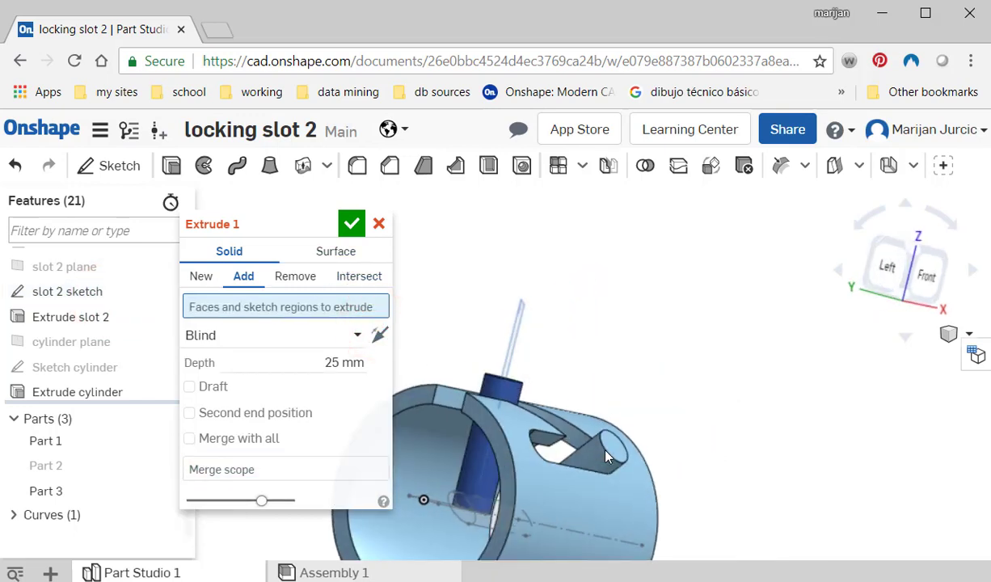
click(469, 515)
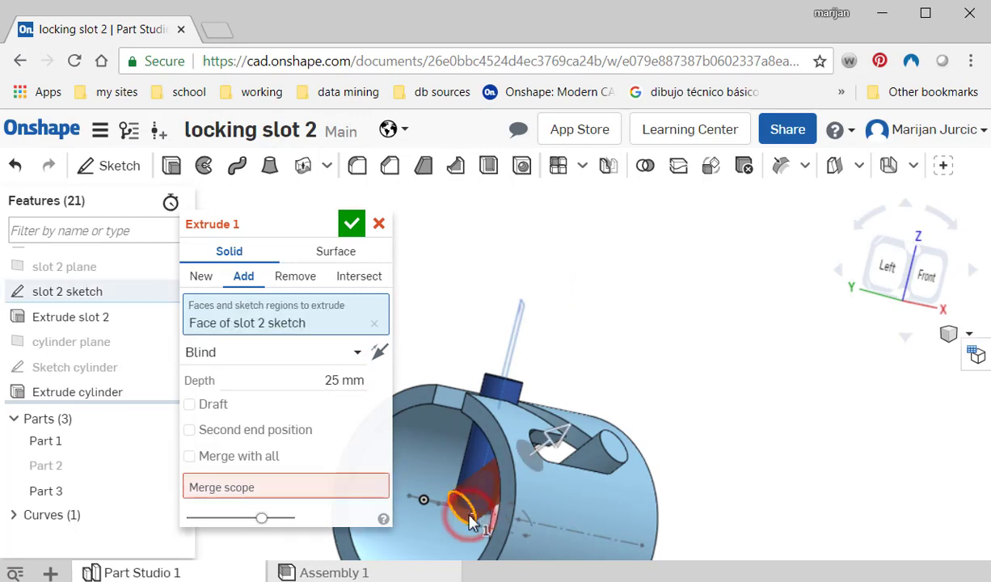
- Set this circle's extrude depth to 35 mm, create it as a new part and accept the extrude
click(327, 380)
text(35)
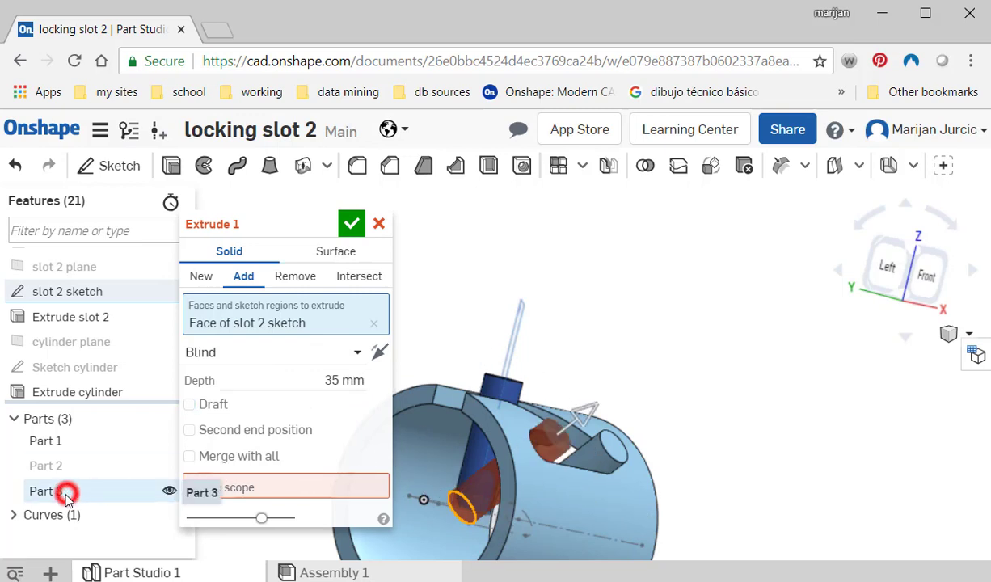
click(203, 276)
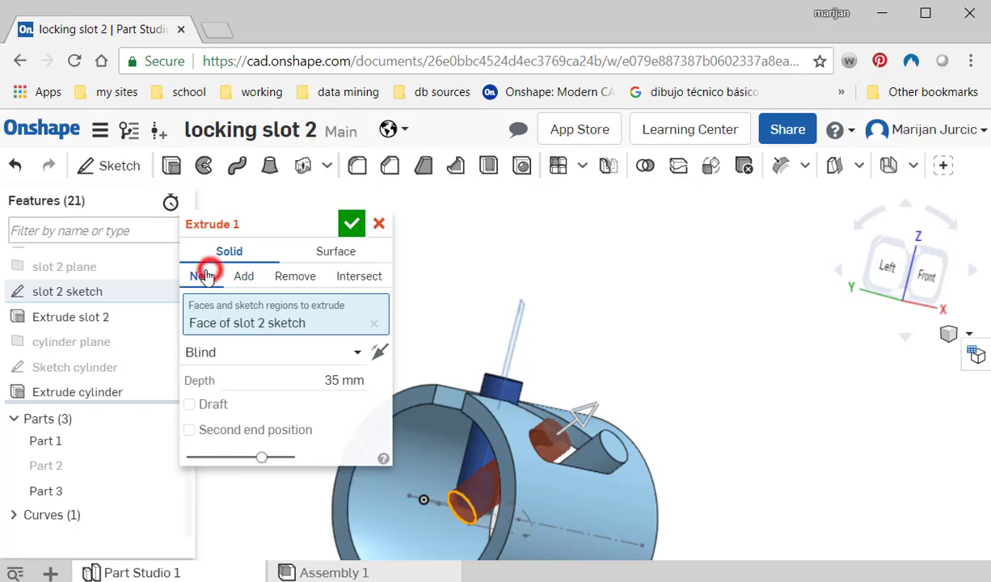
click(350, 223)
- Hide the slot 2 sketch and the slot 1 sketch
right_drag(732, 434, 690, 457)
scroll(649, 441, up, 2)
scroll(677, 442, up, 3)
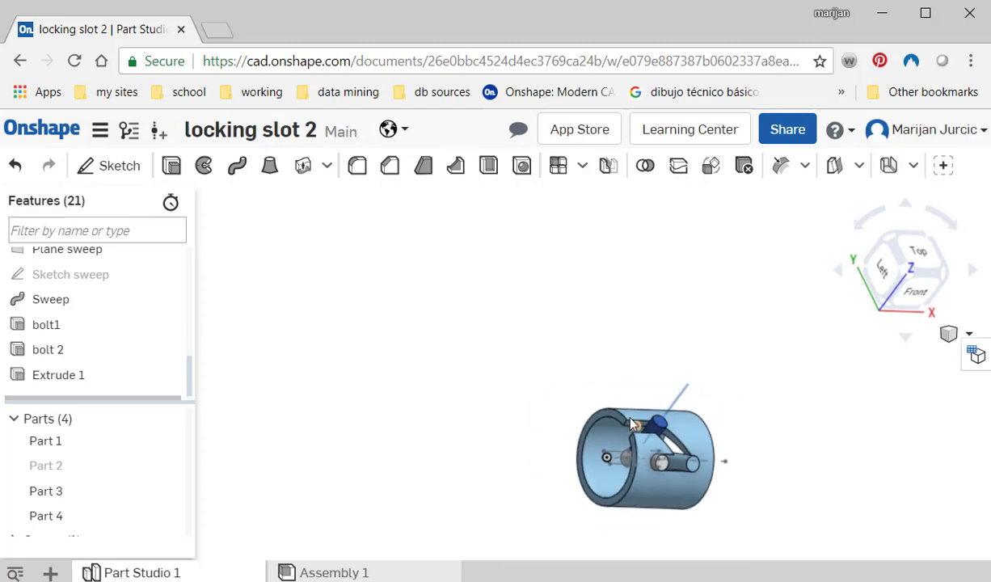
scroll(597, 403, down, 8)
scroll(561, 435, up, 3)
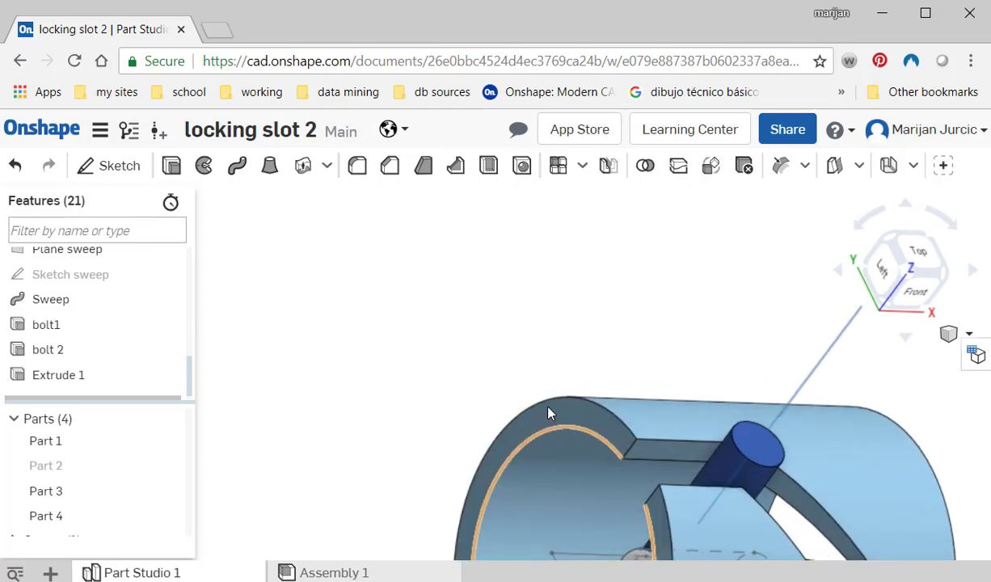
mouse_move(523, 388)
right_down()
mouse_move(489, 303)
mouse_move(564, 409)
mouse_move(491, 359)
mouse_move(482, 369)
mouse_move(533, 395)
right_up()
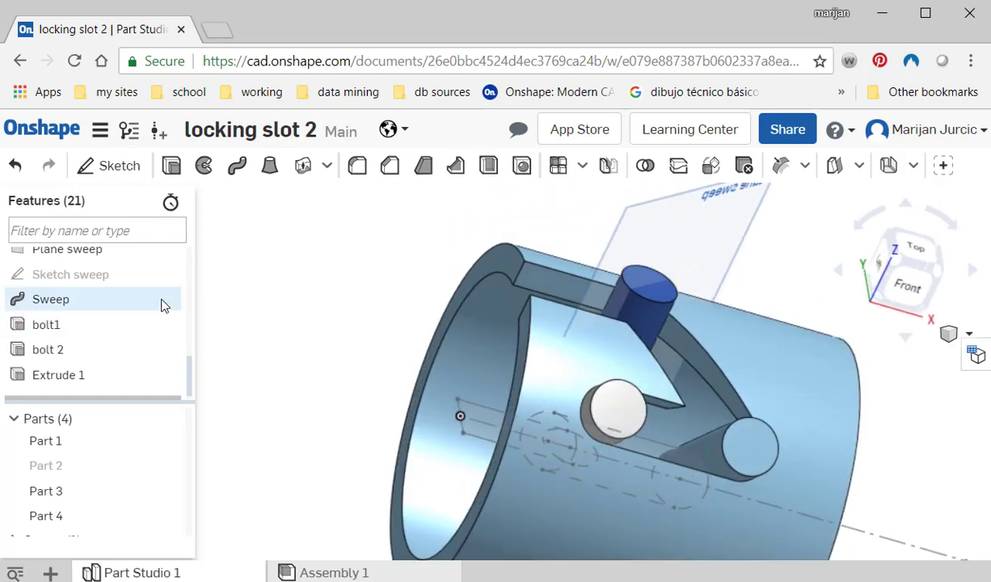
scroll(149, 303, up, 3)
click(169, 292)
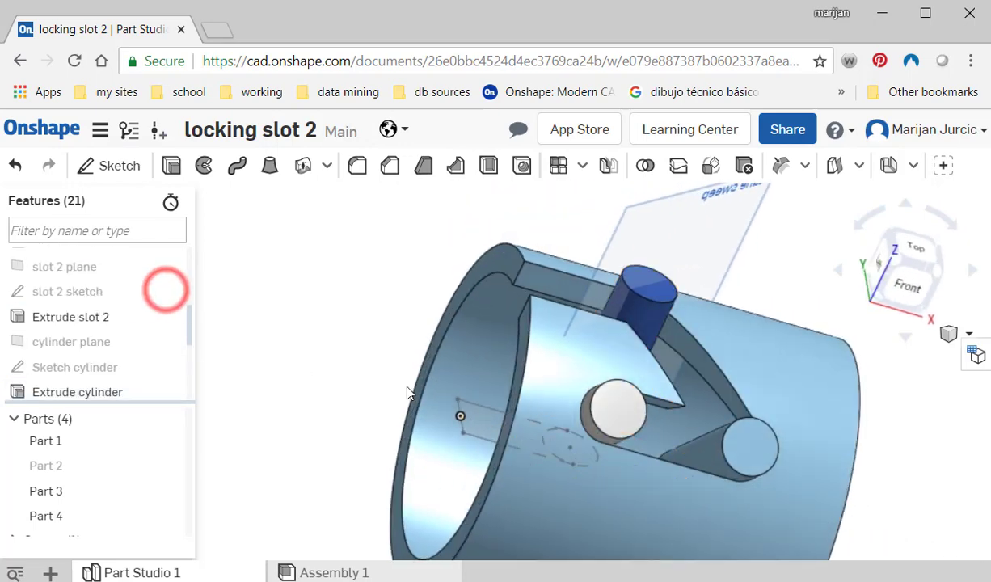
scroll(146, 346, down, 2)
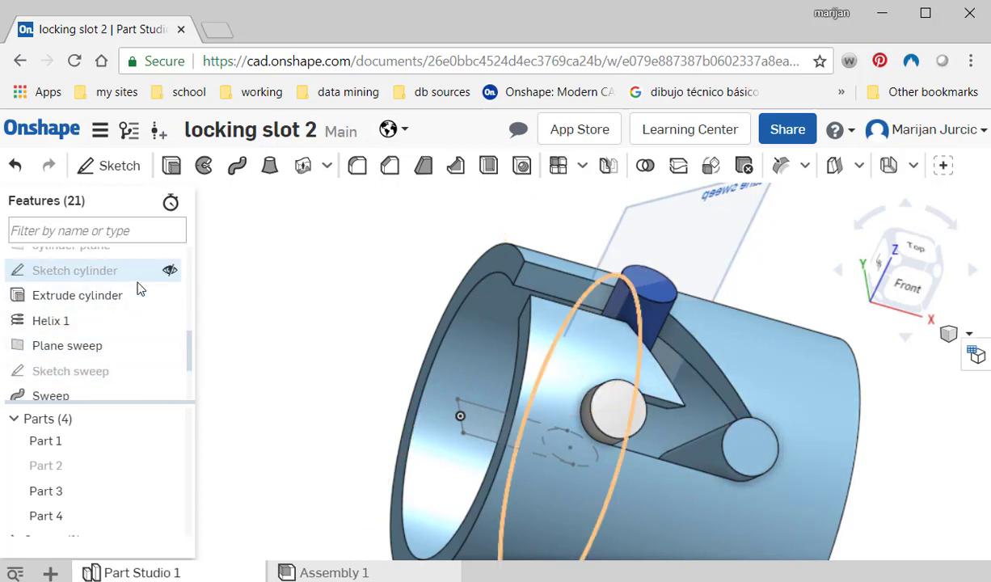
scroll(139, 299, up, 2)
scroll(146, 311, up, 4)
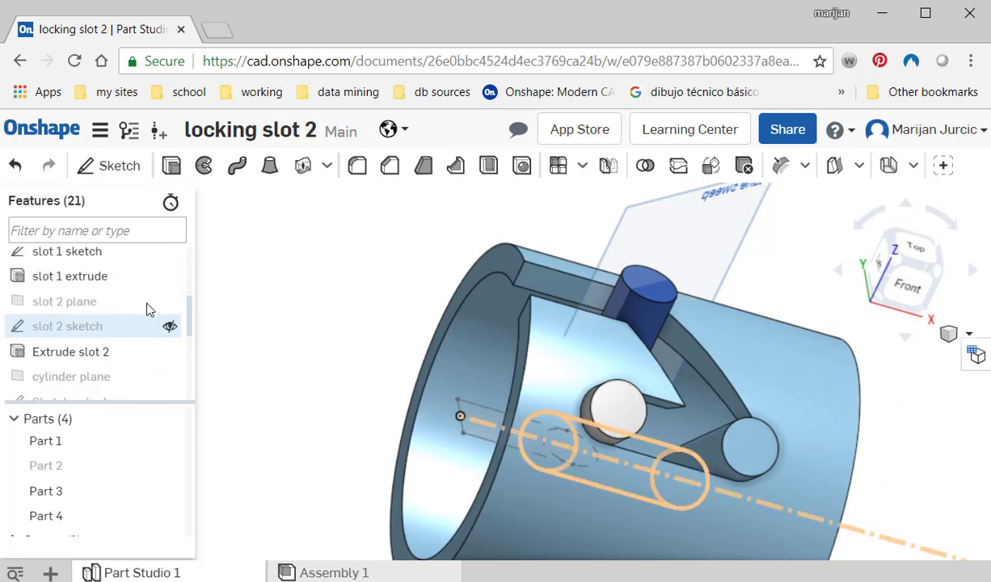
scroll(125, 383, down, 2)
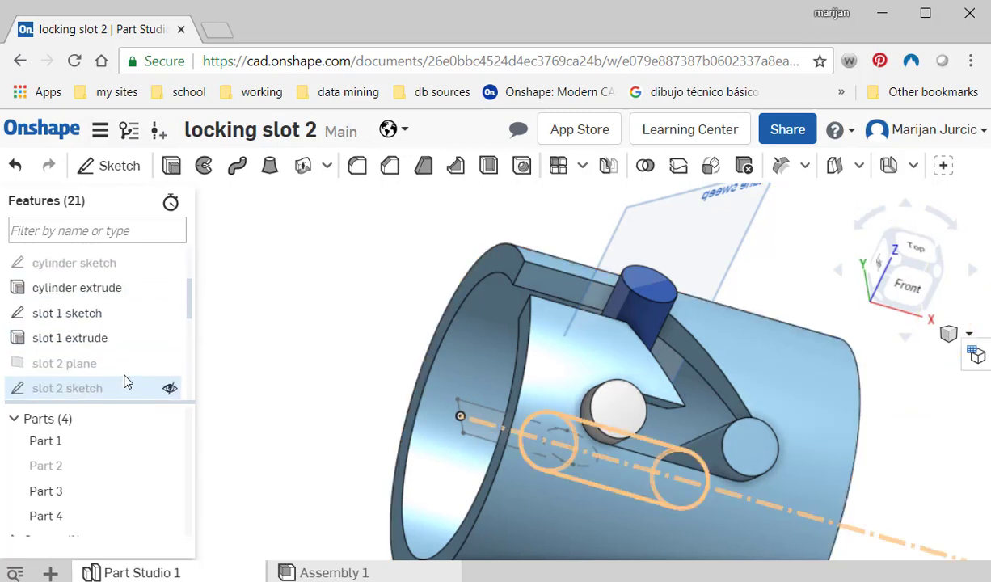
click(163, 315)
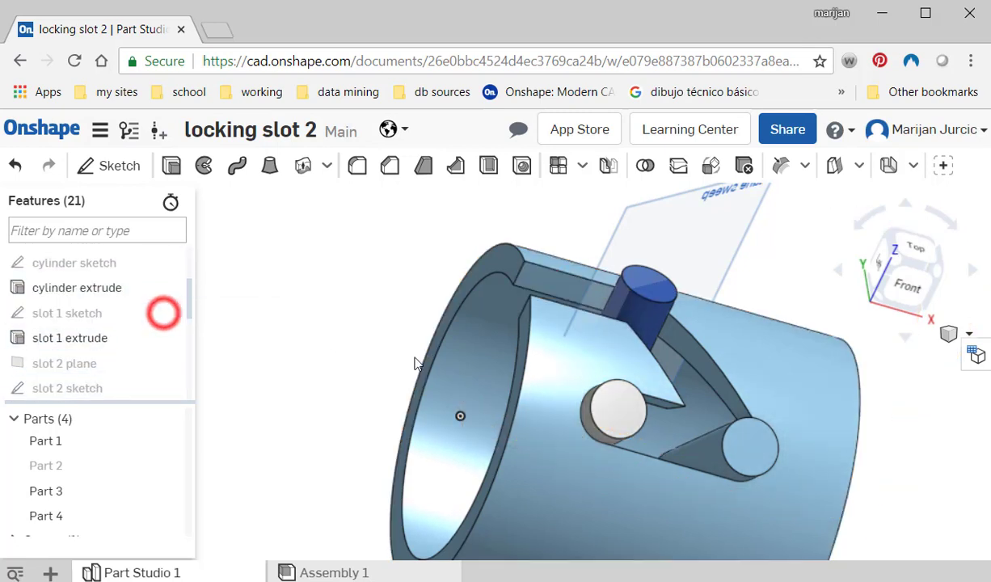
mouse_move(708, 425)
right_down()
mouse_move(697, 429)
mouse_move(693, 360)
right_up()
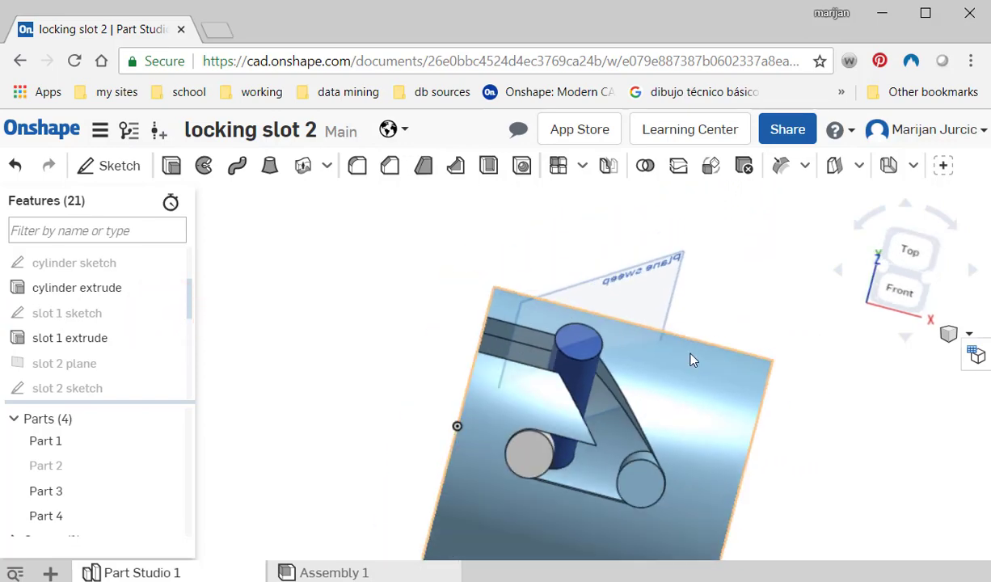